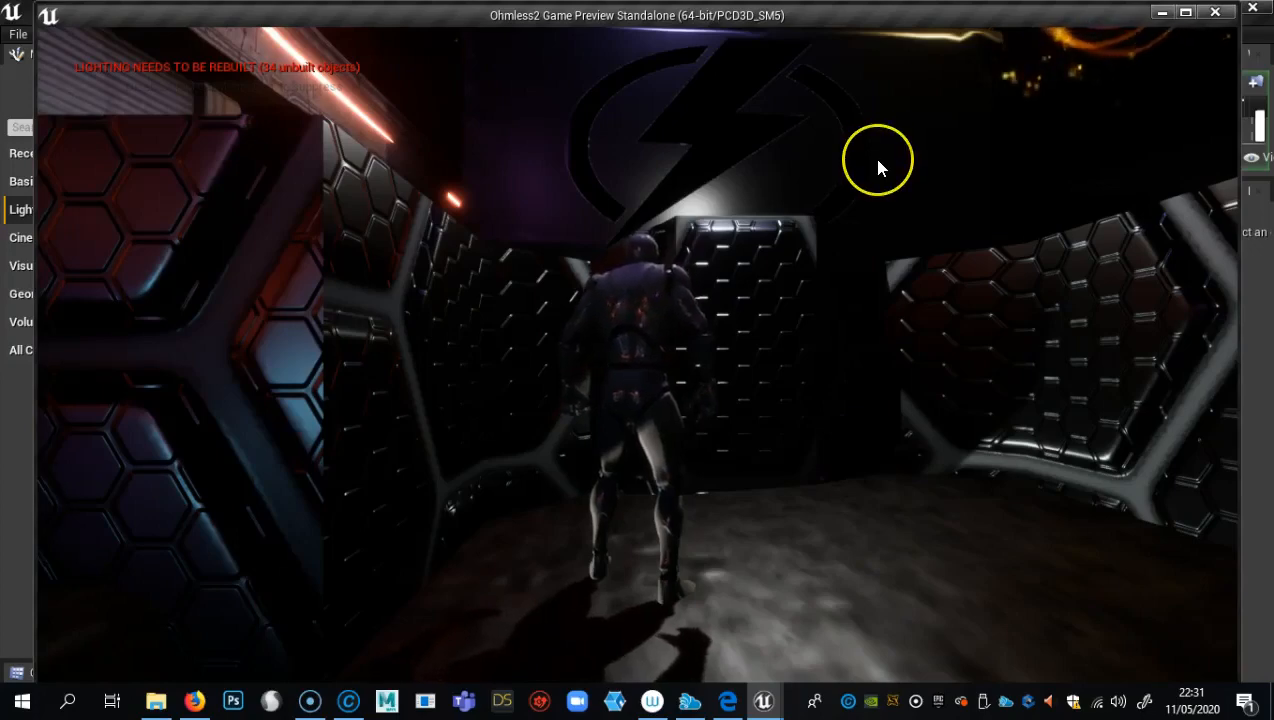
Move the character through the running game preview to view the neon street scene, and exit the preview
left_click_drag(878, 160, 465, 80)
key("w")
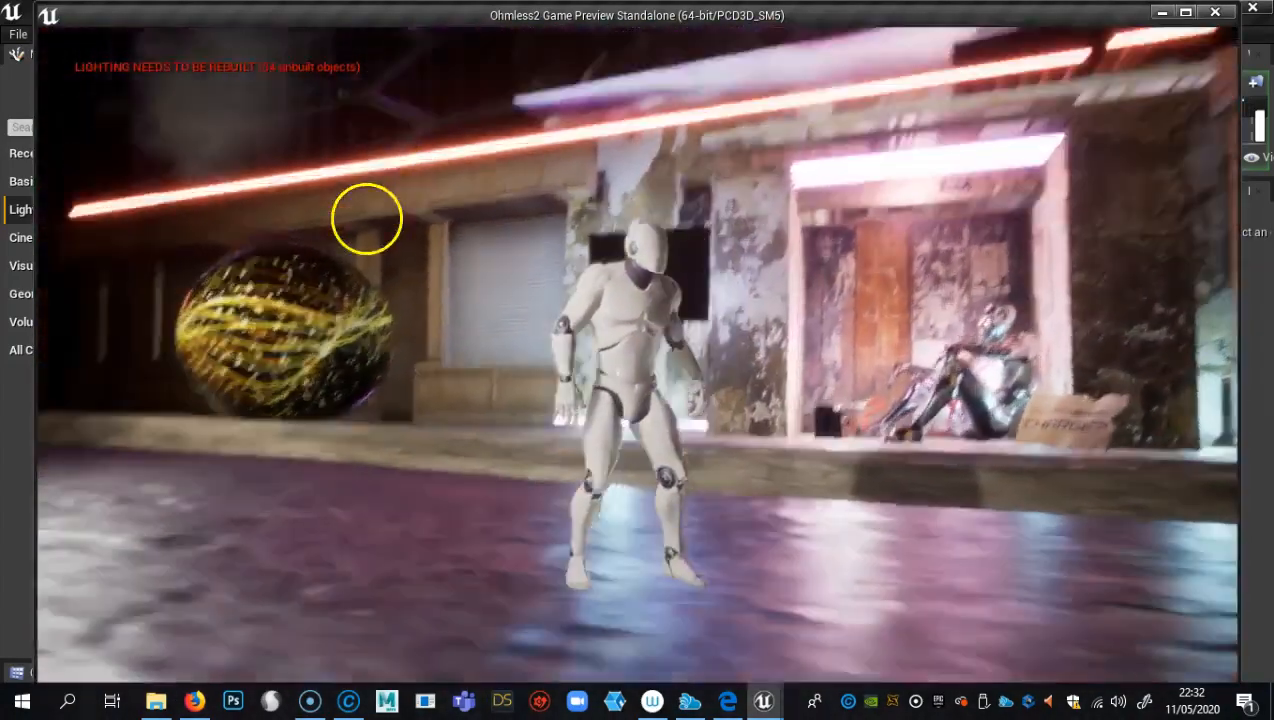
key("Escape")
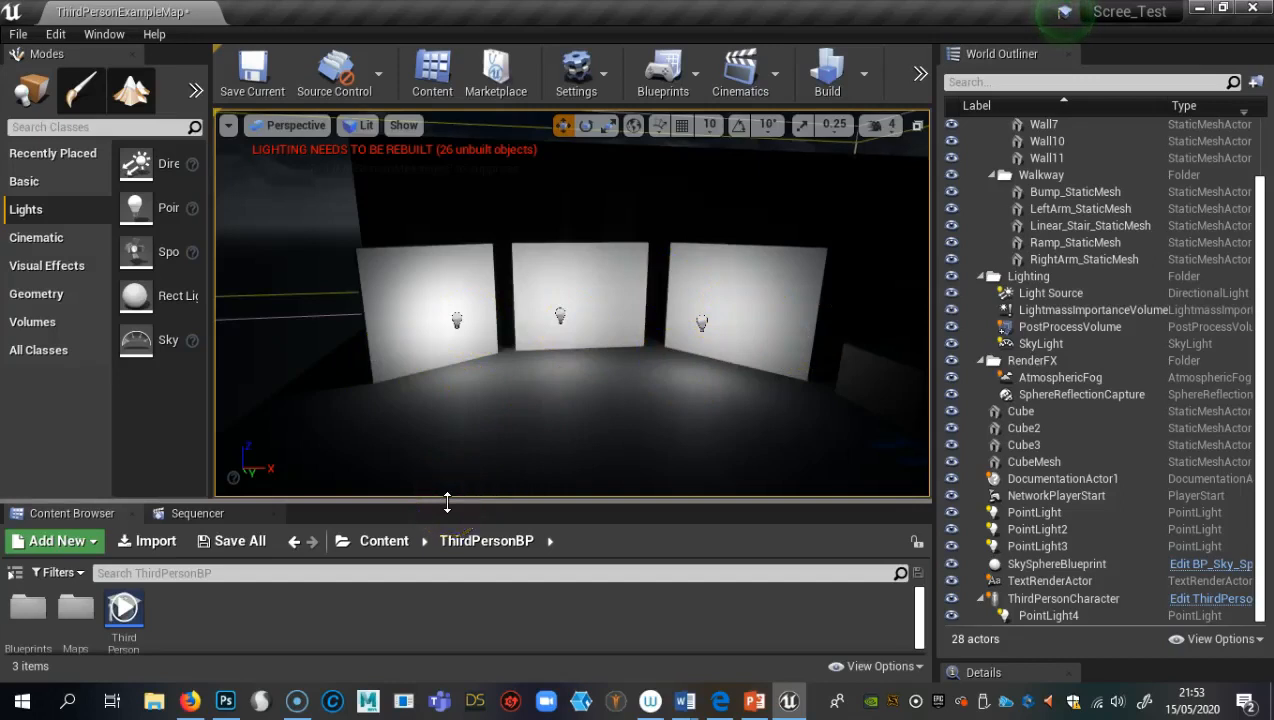
Examine the three lit screens and their point lights in the level from several angles
left_click_drag(447, 502, 446, 457)
right_click_drag(455, 398, 222, 205)
right_click_drag(695, 450, 638, 445)
left_click_drag(623, 456, 623, 528)
mouse_move(642, 487)
right_mouse_down()
mouse_move(648, 558)
mouse_move(745, 615)
mouse_move(859, 617)
mouse_move(640, 481)
right_mouse_up()
mouse_move(625, 405)
right_mouse_down()
mouse_move(557, 432)
mouse_move(623, 420)
right_mouse_up()
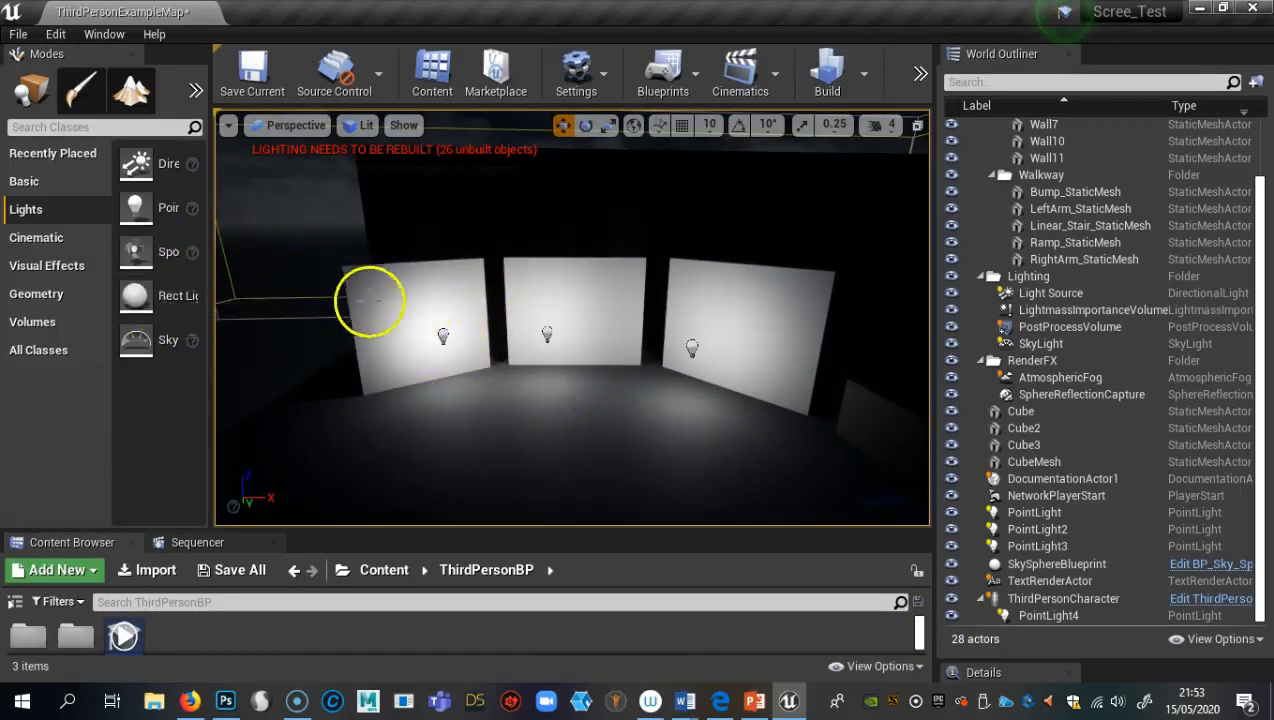
right_click_drag(455, 336, 421, 299)
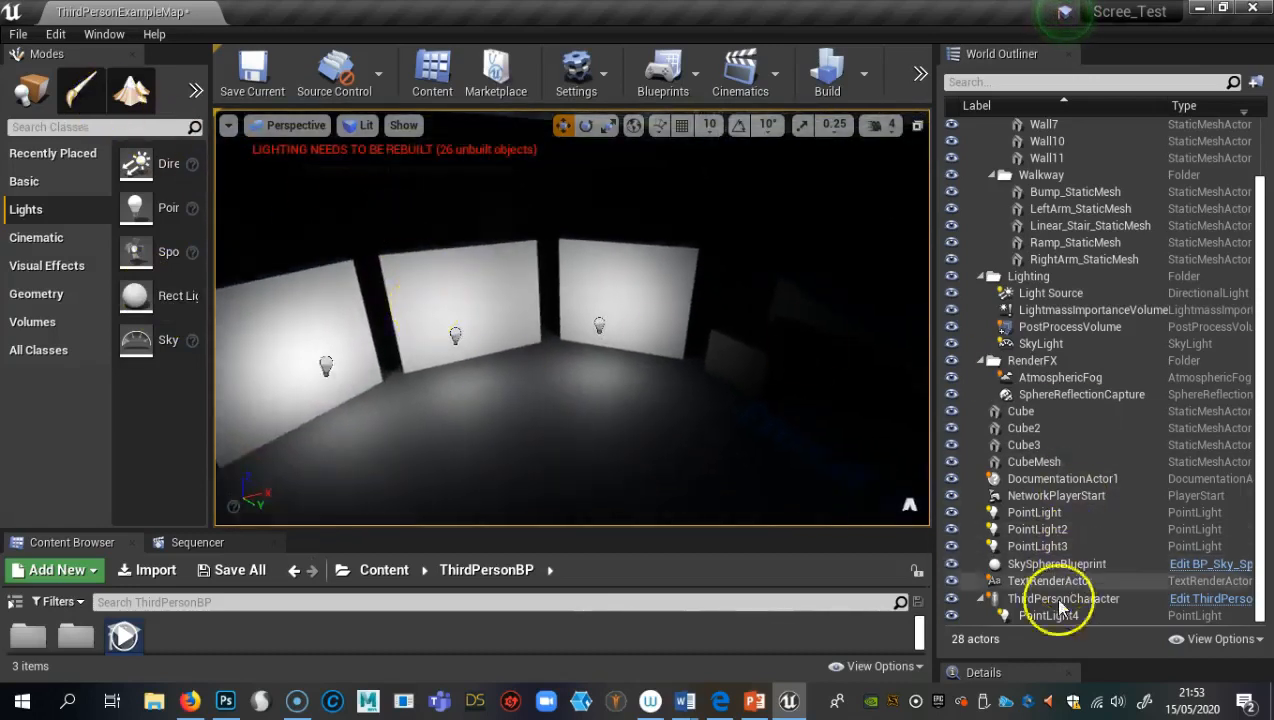
Select the Light Source directional light and review its transform, mobility and light settings
left_click_drag(1055, 657, 1063, 575)
scroll(1010, 310, "up", 2)
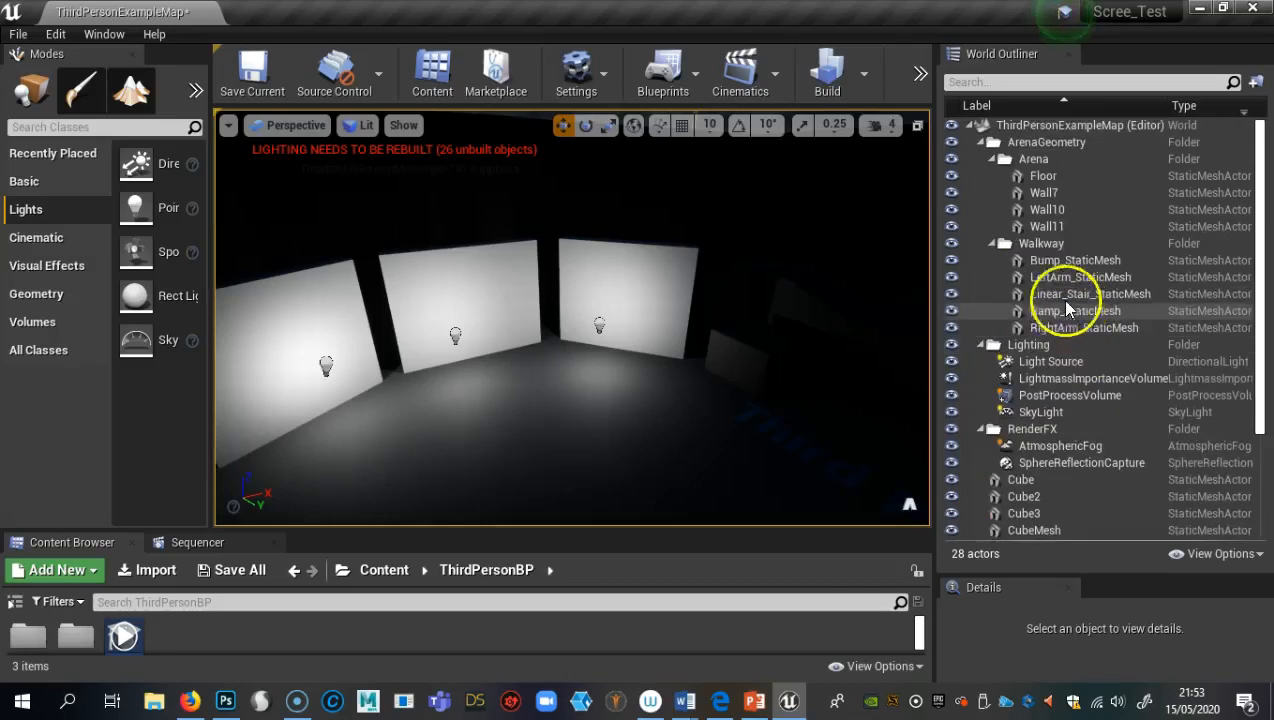
left_click(1052, 361)
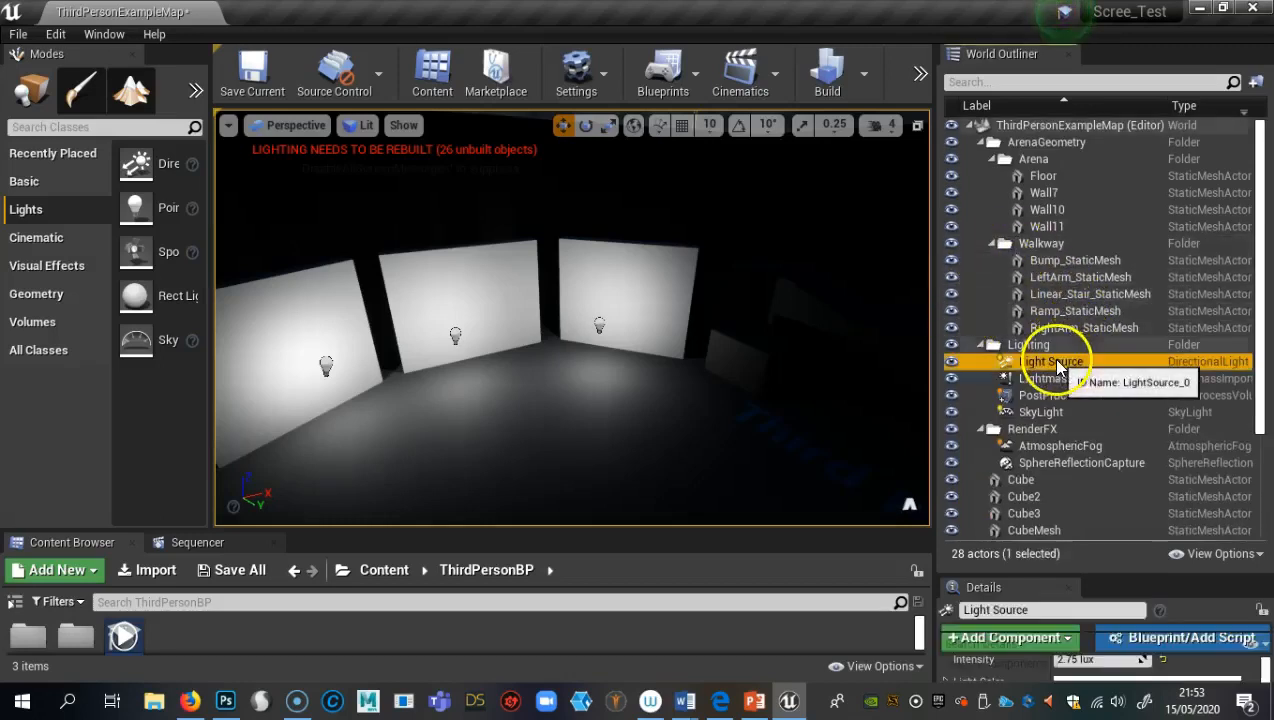
left_click_drag(766, 286, 782, 466)
left_click_drag(776, 299, 631, 276, "alt")
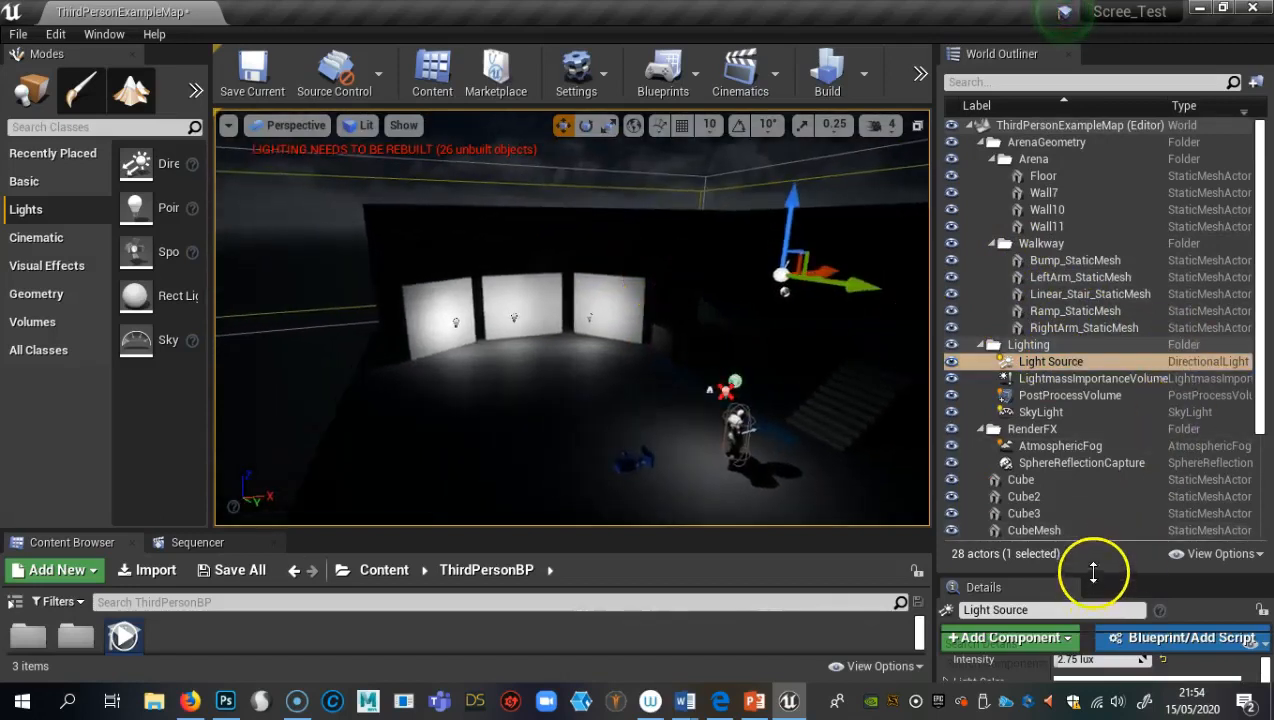
left_click_drag(1093, 575, 1093, 249)
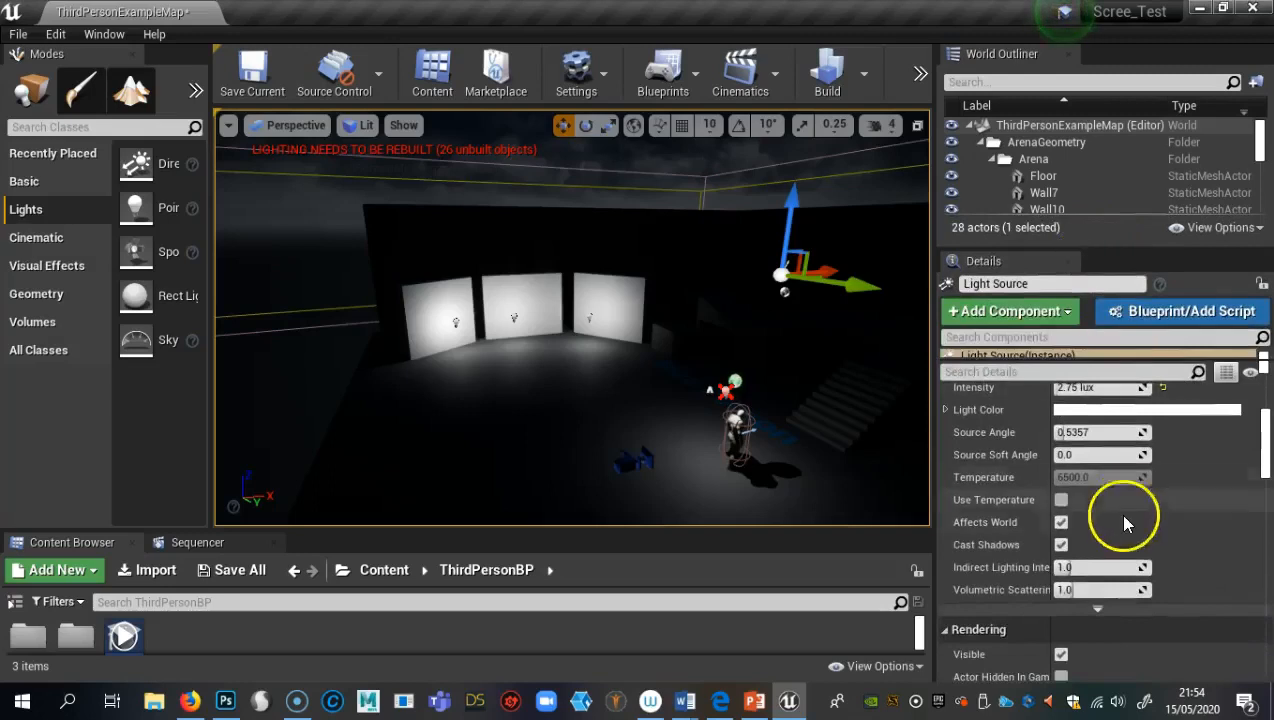
scroll(1095, 526, "up", 3)
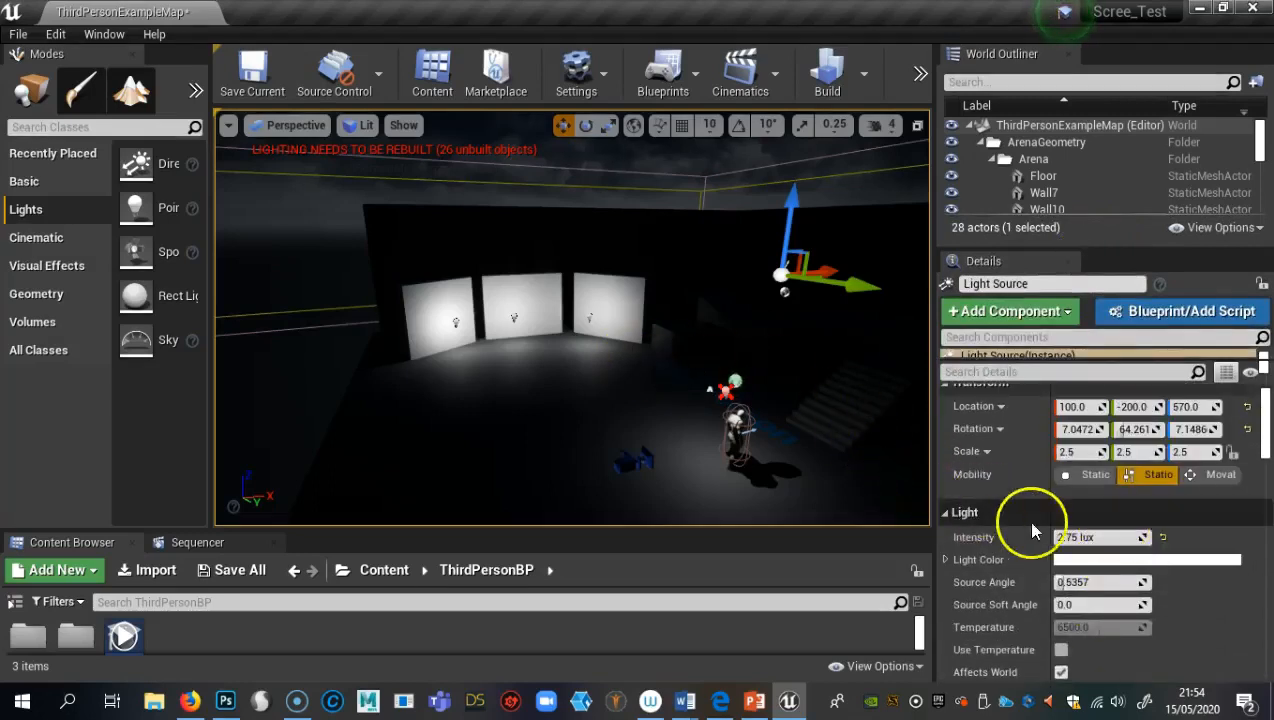
scroll(1063, 505, "up", 1)
scroll(1063, 505, "down", 2)
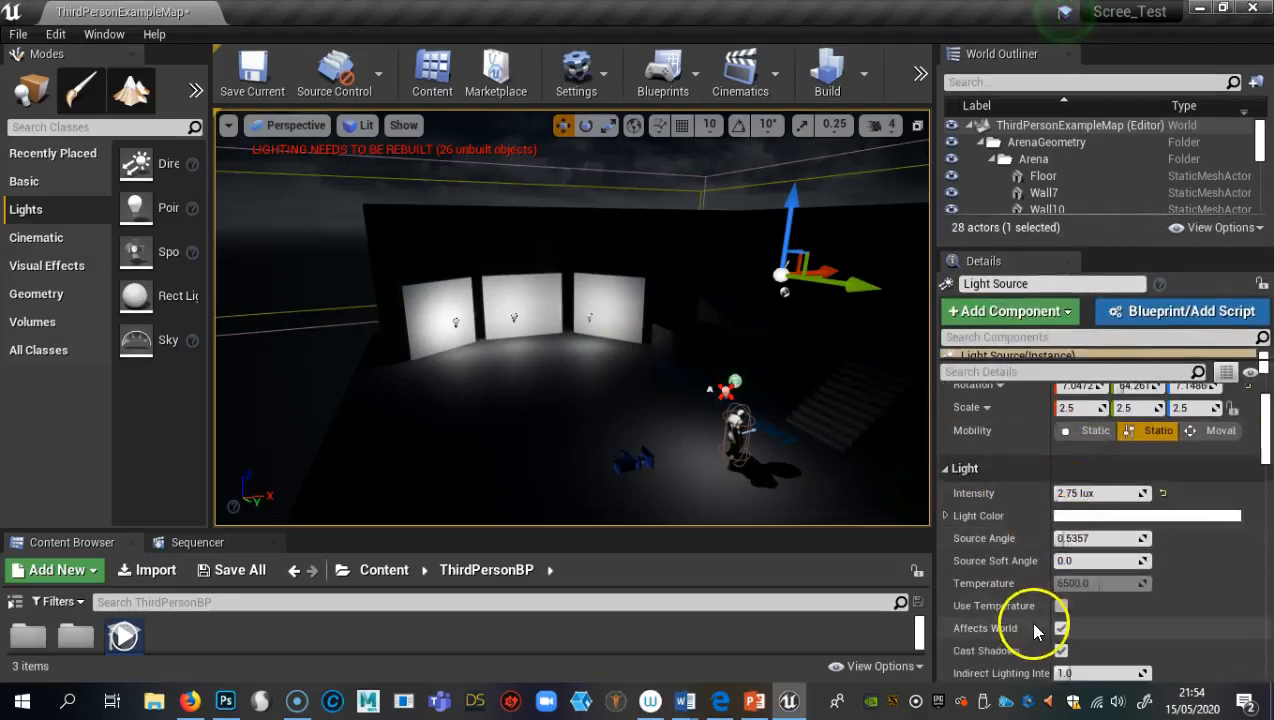
mouse_move(1060, 245)
left_mouse_down()
mouse_move(1046, 532)
mouse_move(1058, 256)
left_mouse_up()
scroll(1085, 560, "down", 2)
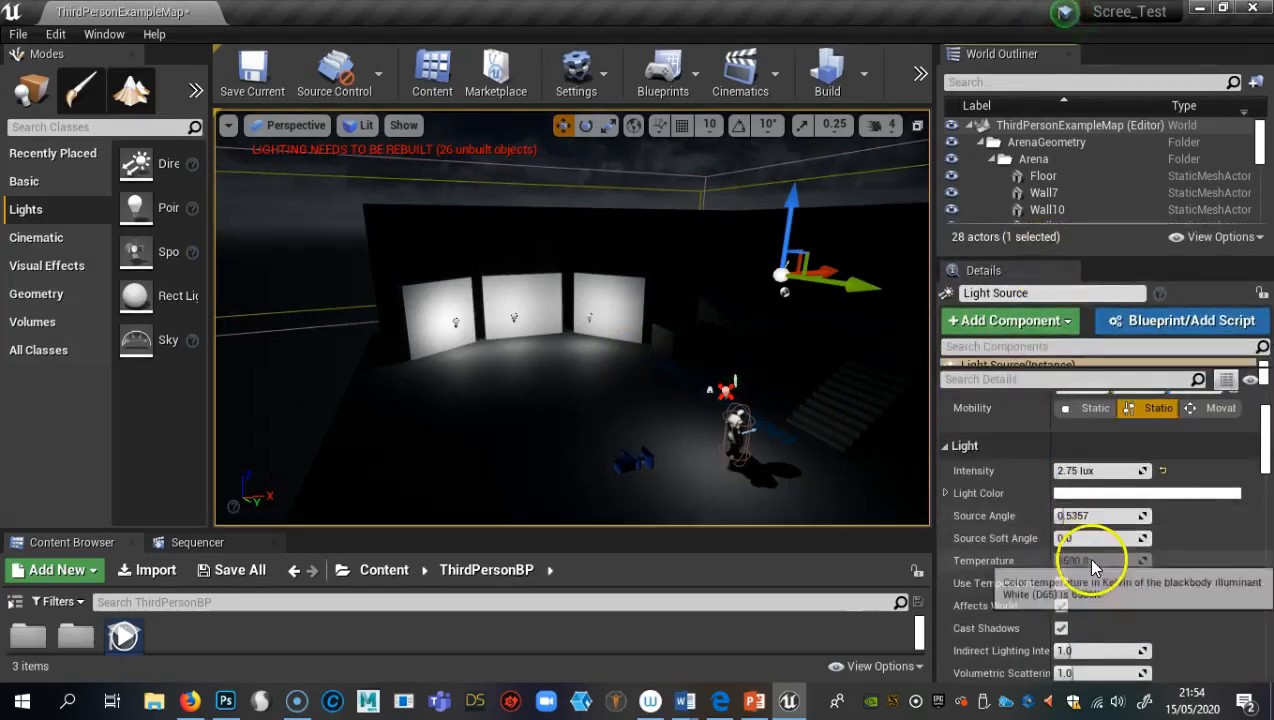
Select the SkySphereBlueprint and review its default and override settings, including the zenith color in the color picker
left_click_drag(1030, 256, 1032, 528)
left_click(616, 160)
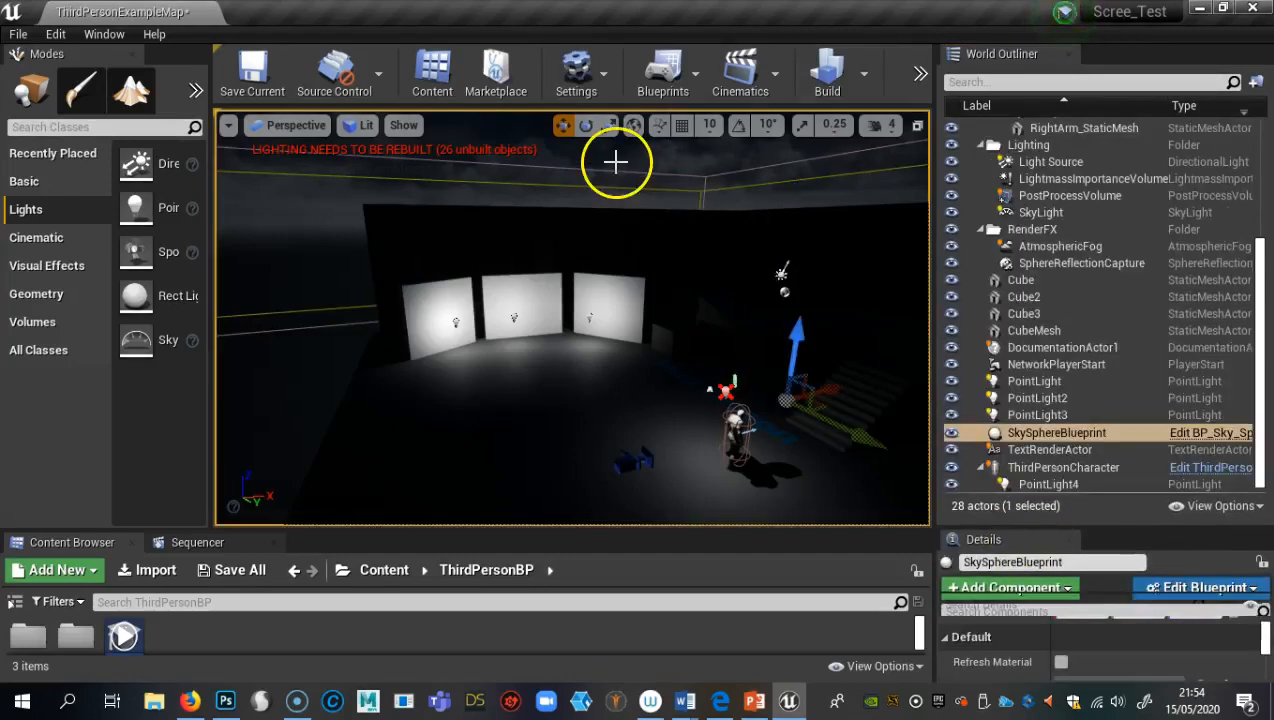
left_click_drag(1062, 527, 1040, 240)
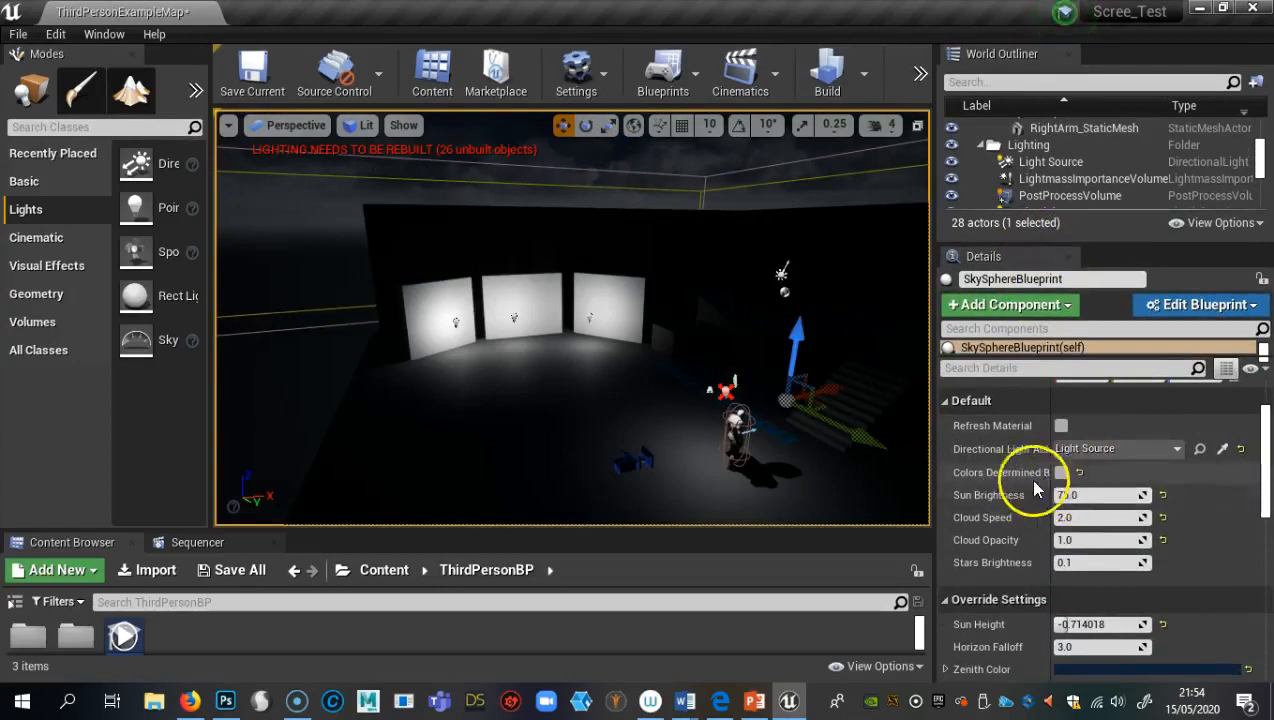
left_click_drag(933, 496, 706, 466)
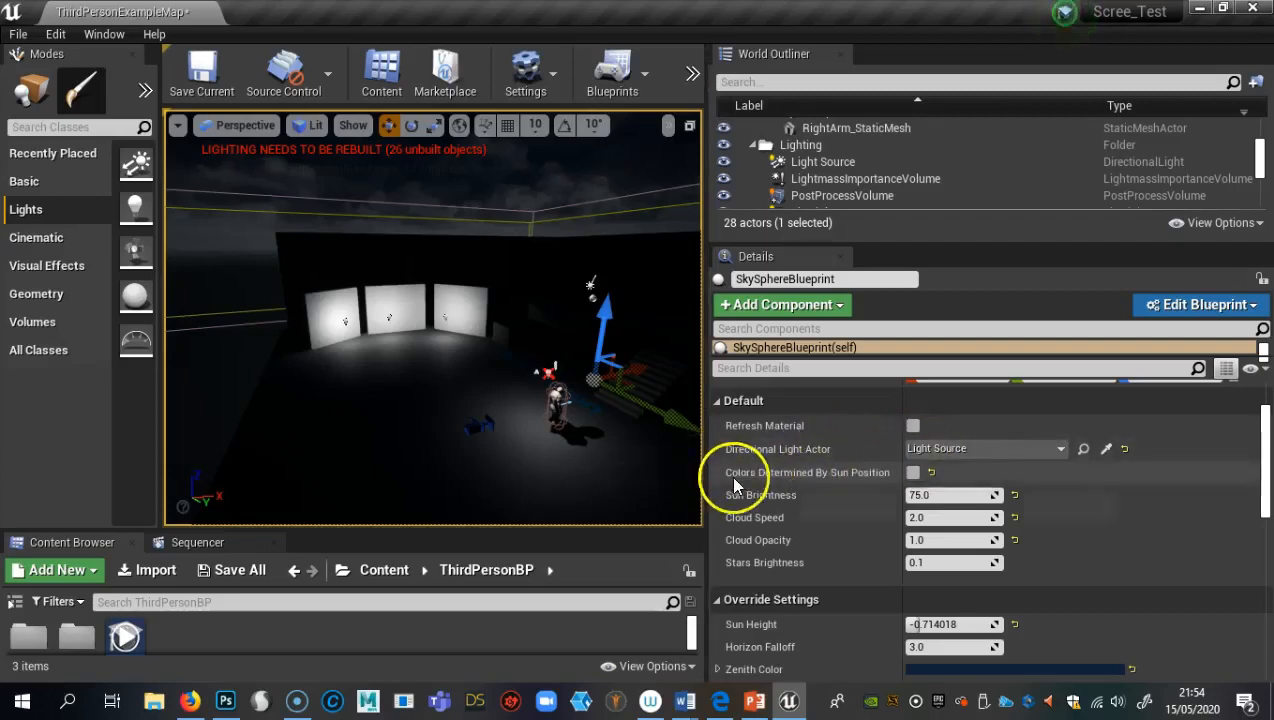
scroll(938, 498, "down", 3)
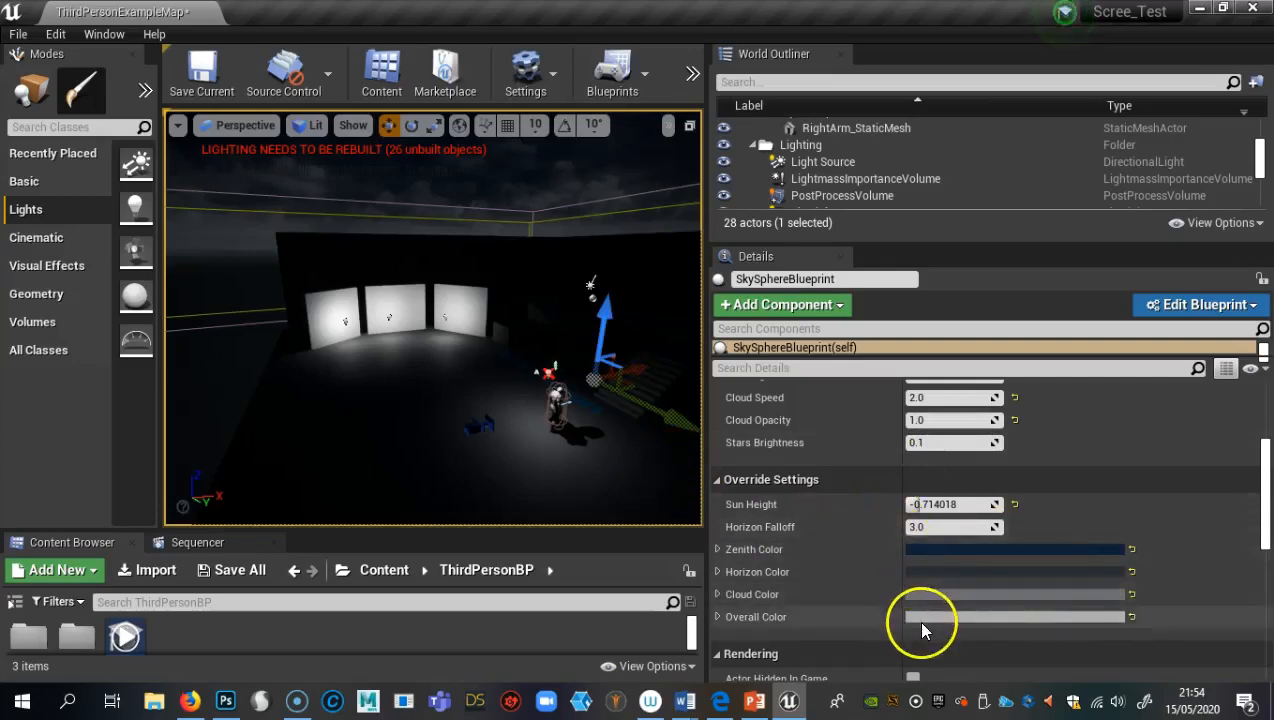
left_click(933, 549)
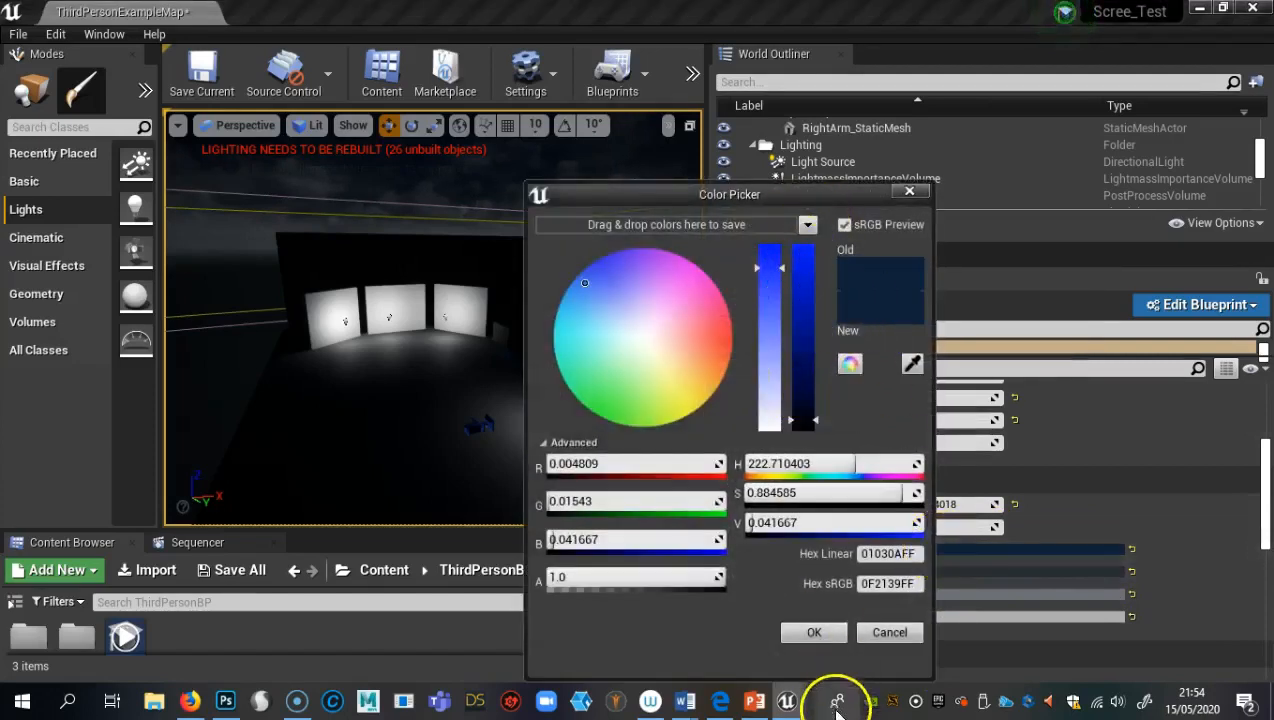
left_click(889, 632)
Enlarge the content browser area and create a folder named Movies inside ThirdPersonBP
left_click_drag(705, 434, 1130, 438)
left_click_drag(602, 396, 506, 392)
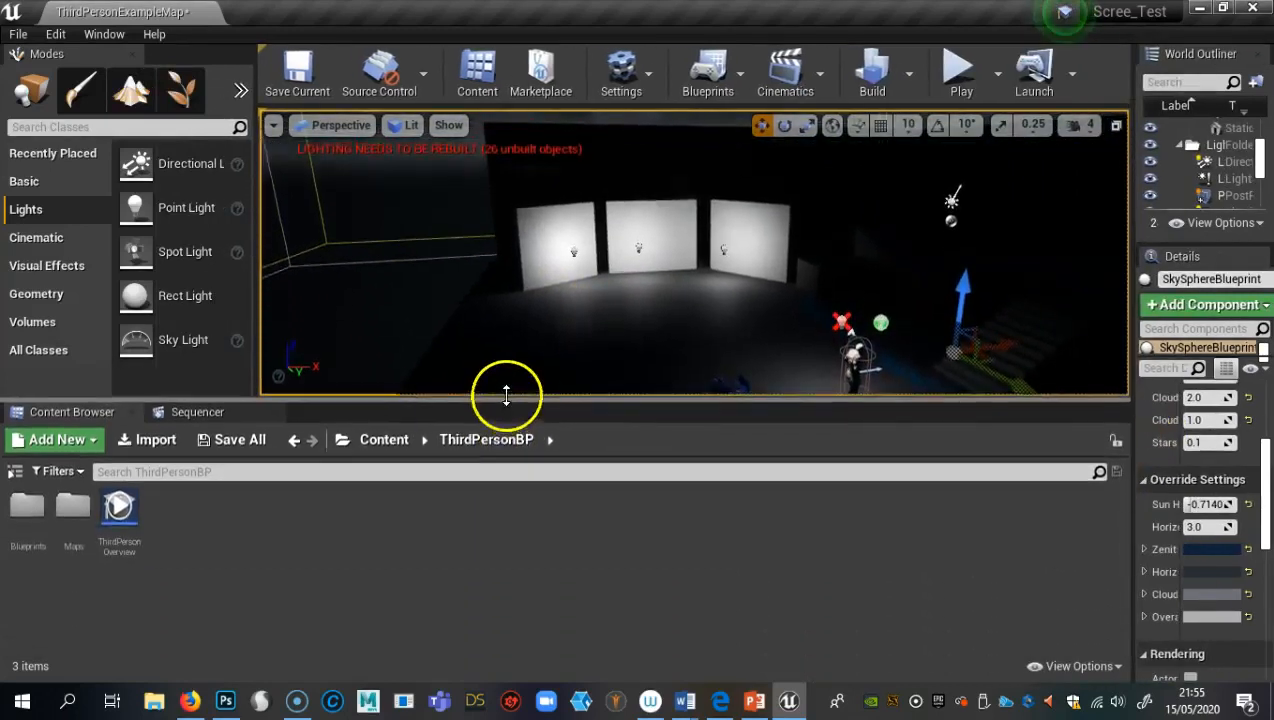
right_click(241, 504)
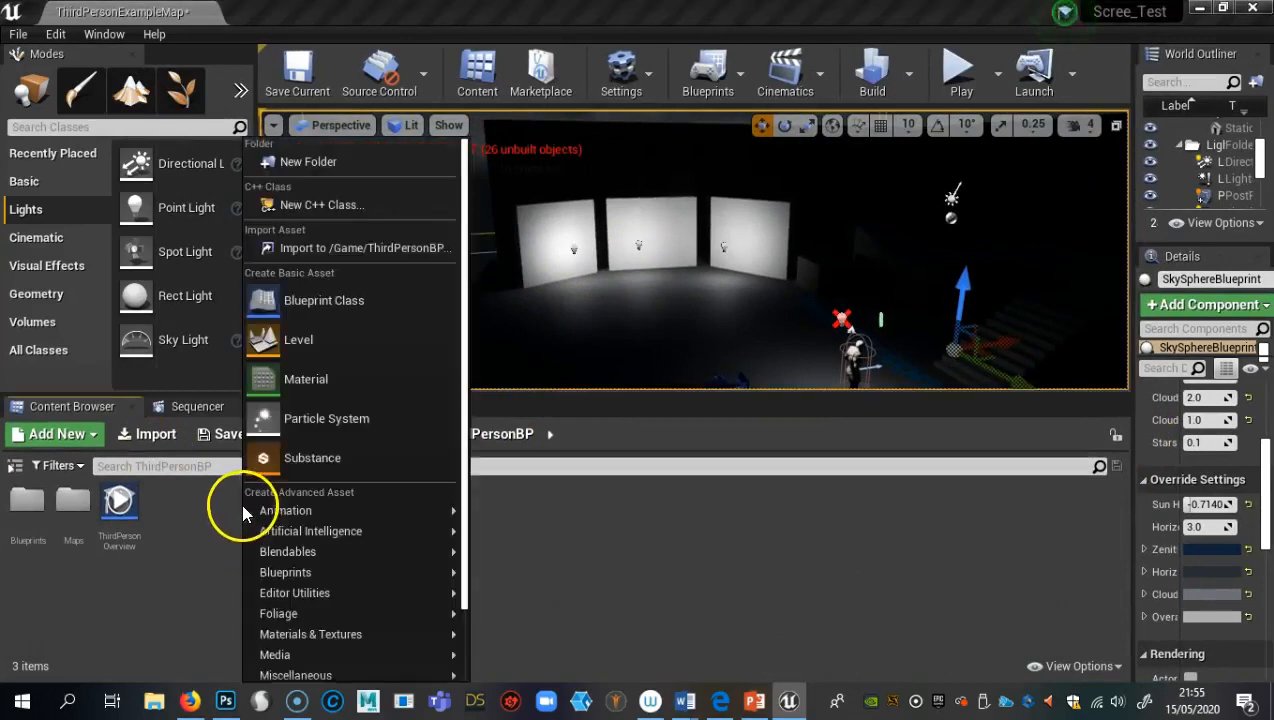
left_click(312, 162)
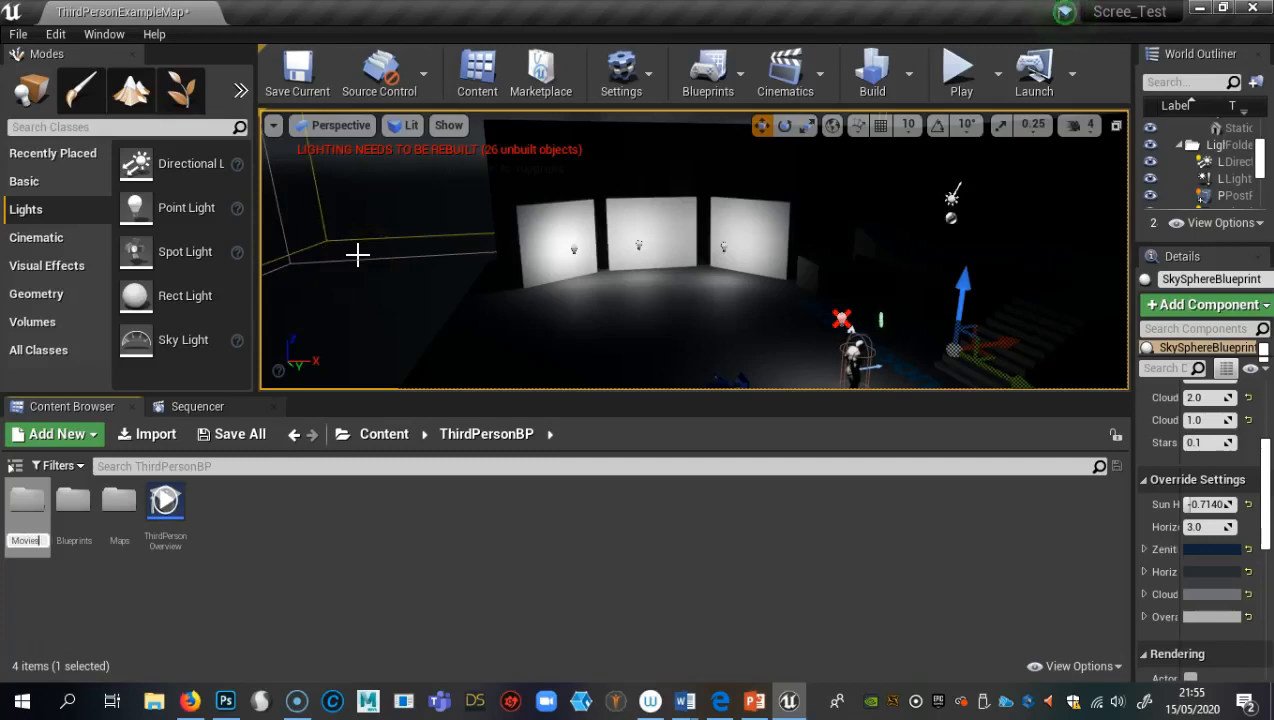
type("Movies")
key("Return")
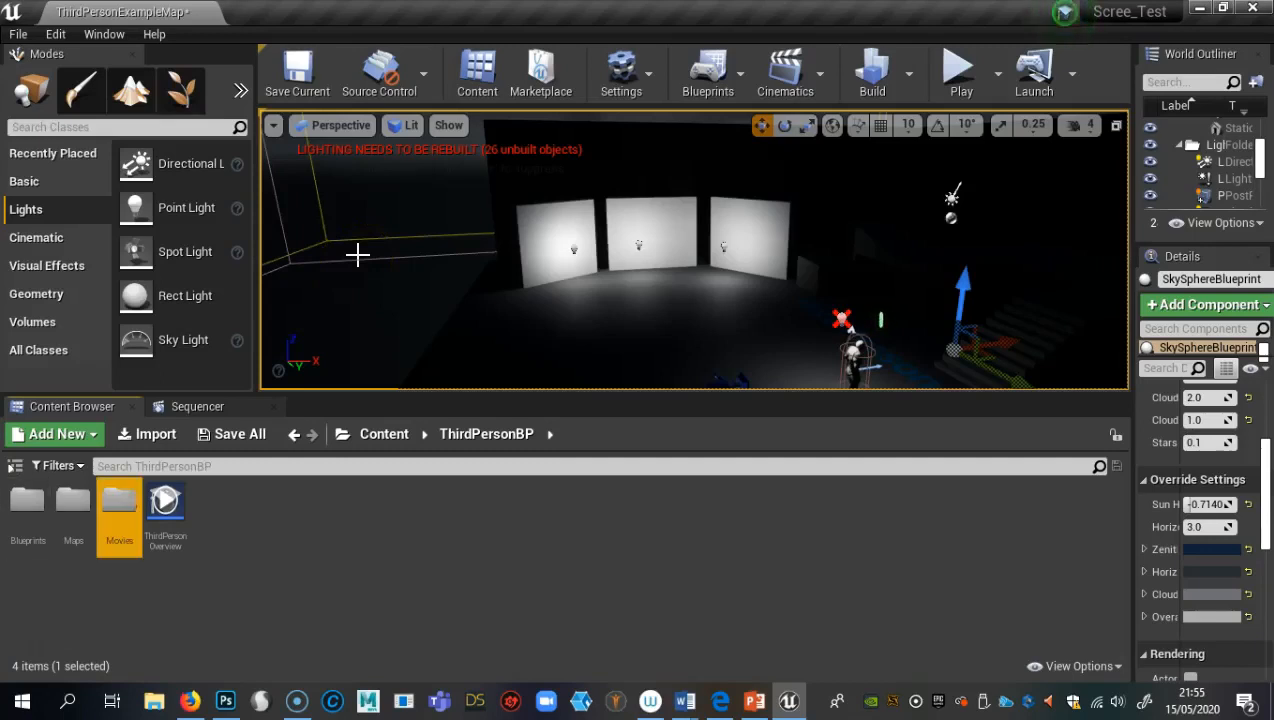
Create a File Media Source named CyberMediaSource inside the Movies folder
double_click(125, 500)
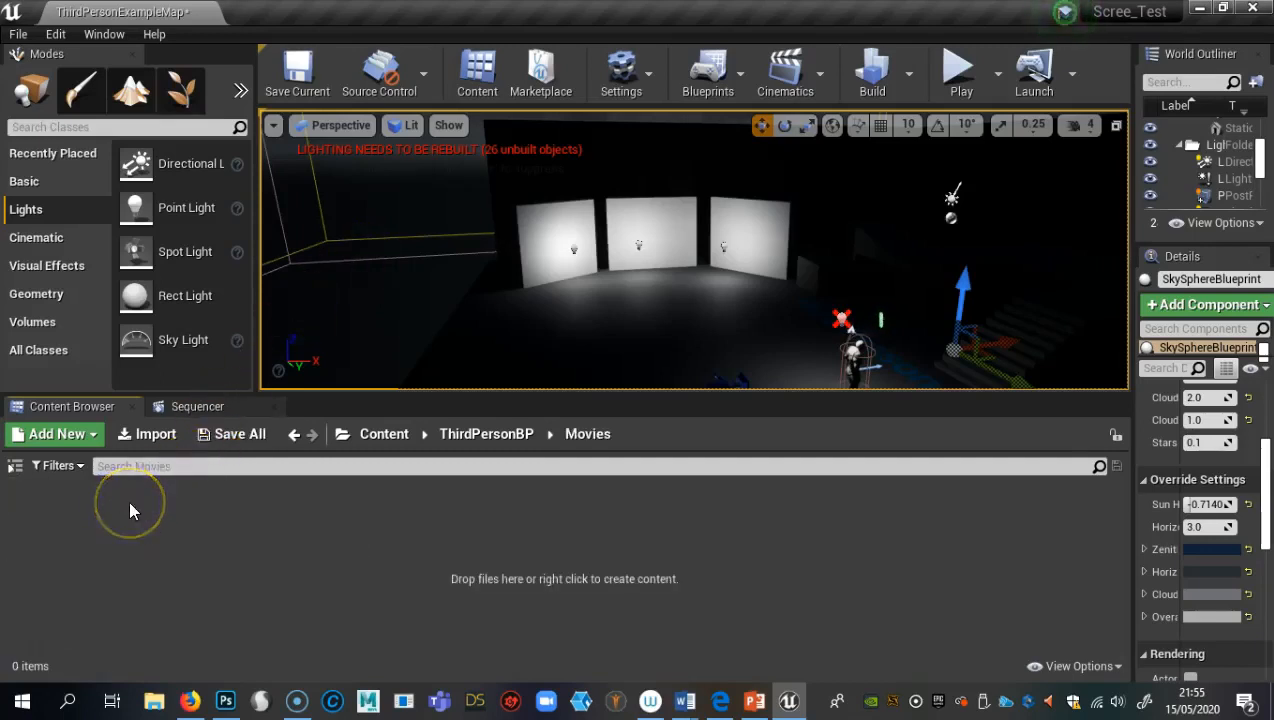
right_click(308, 551)
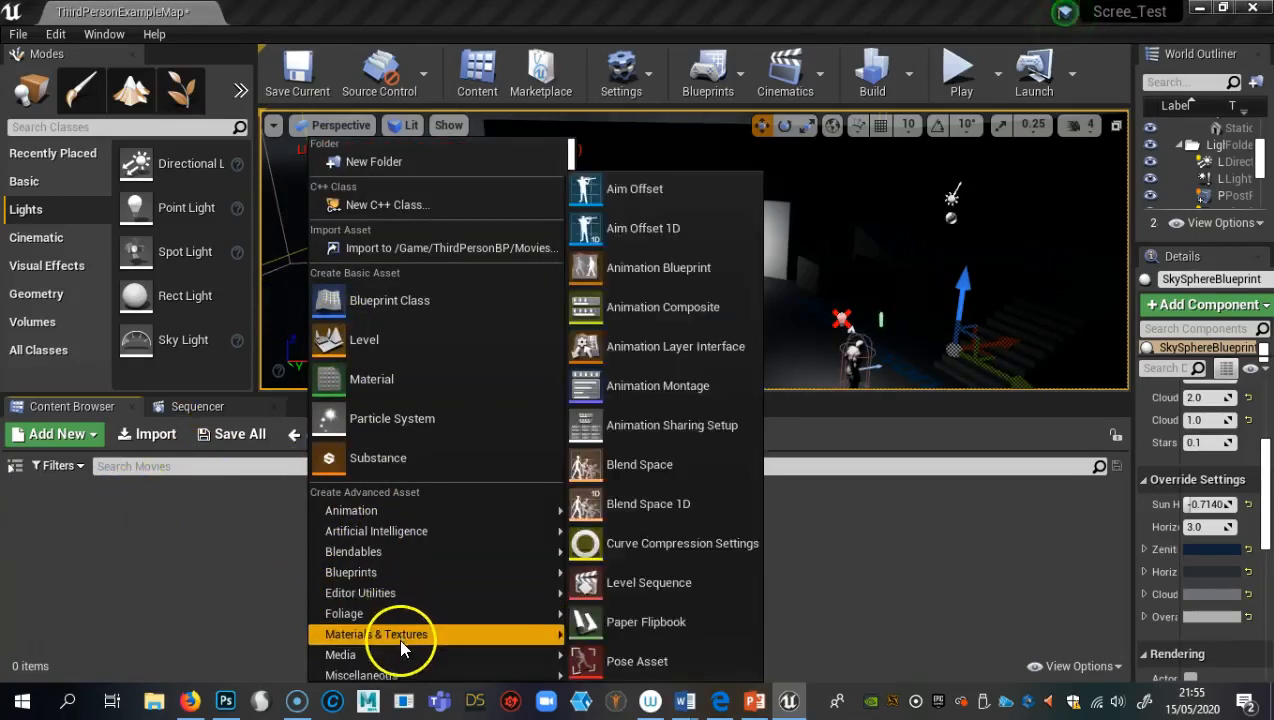
mouse_move(399, 650)
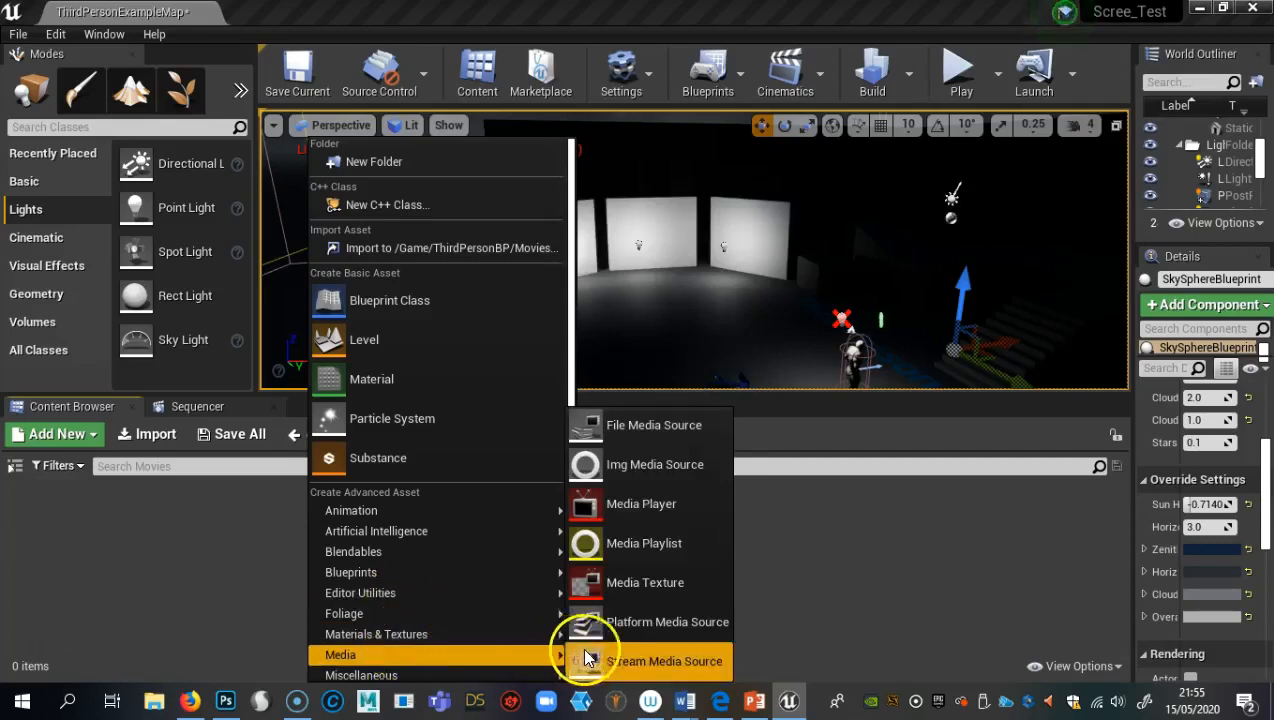
left_click(626, 436)
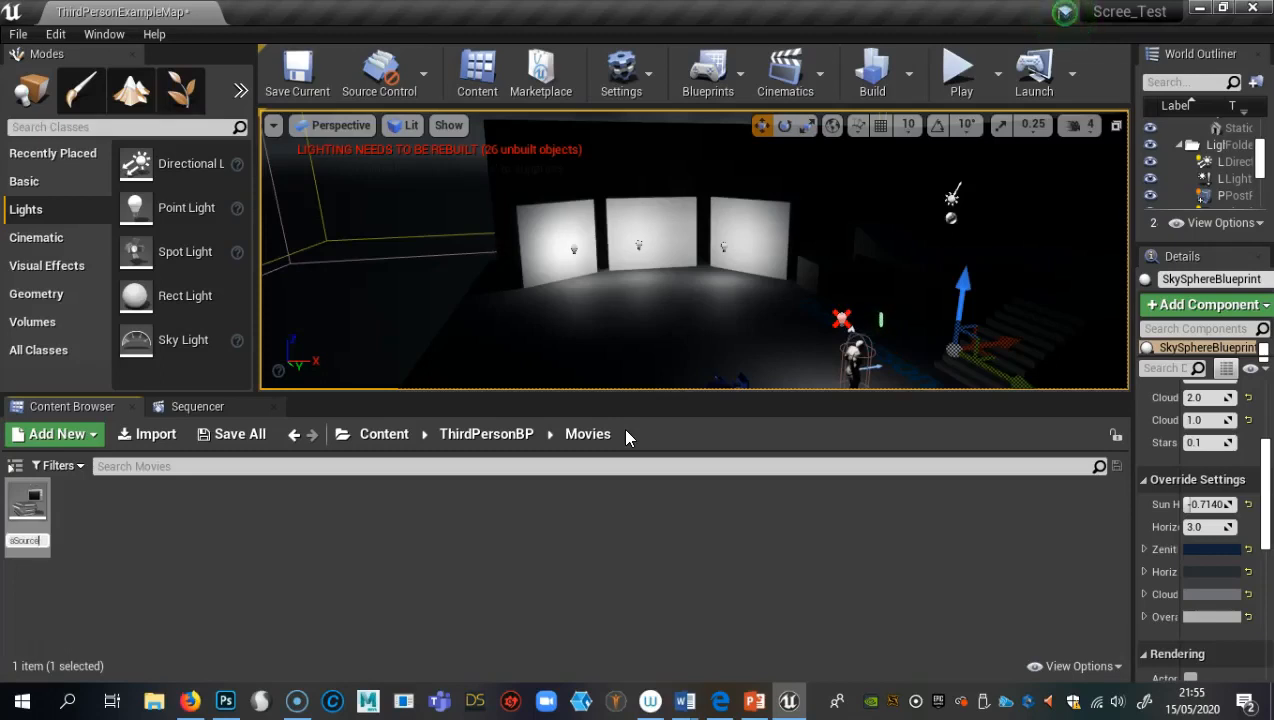
key("Return")
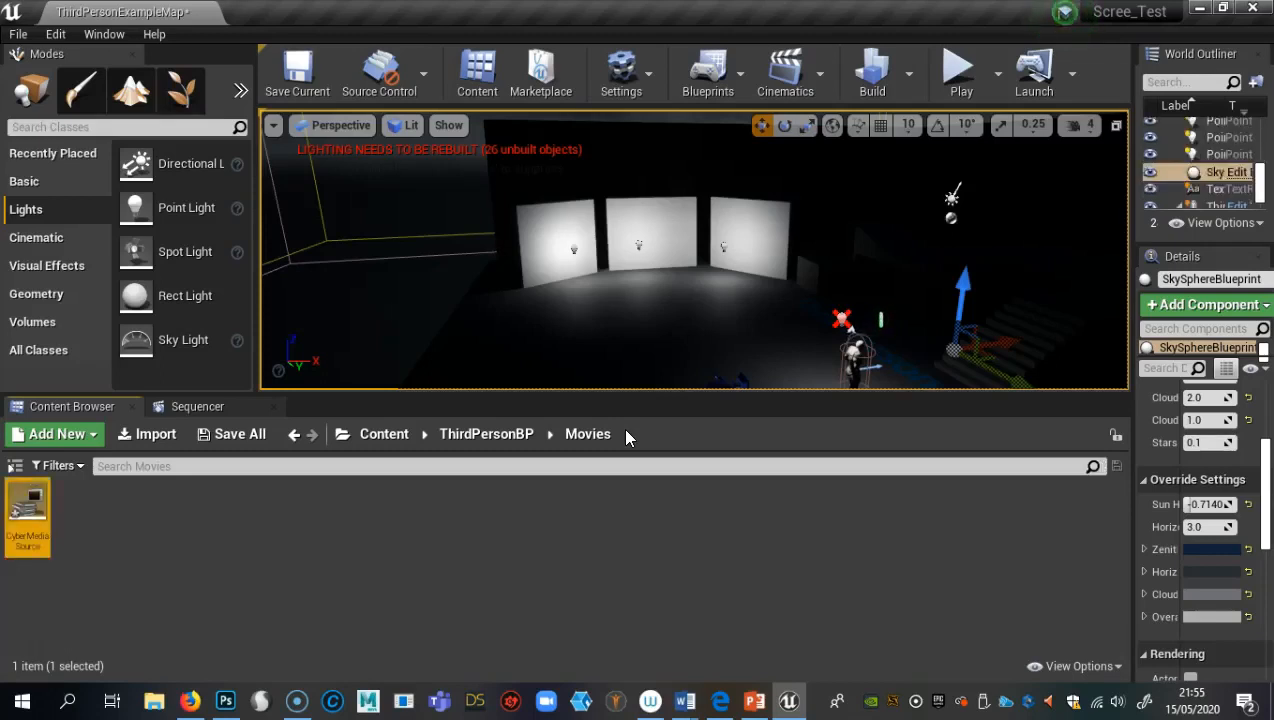
Set CyberMediaSource's file path to the Cyber City.mp4 video on the Desktop, then save and close the asset
double_click(30, 502)
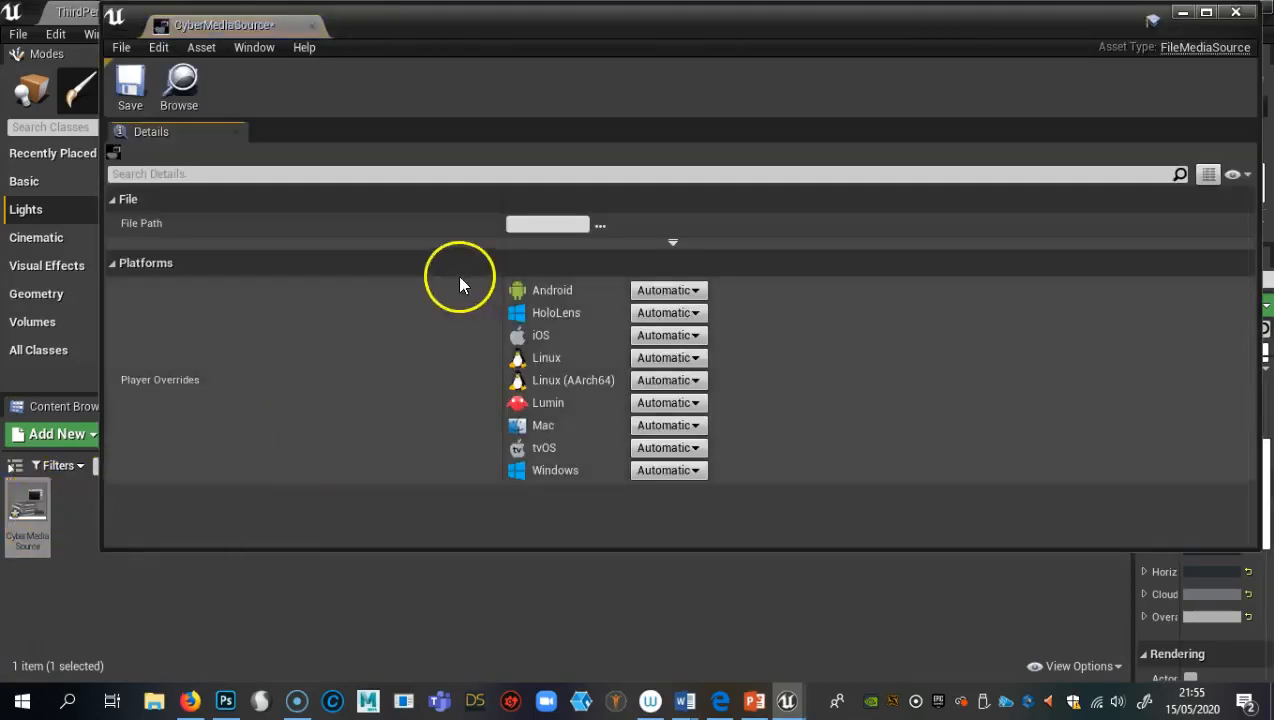
left_click(598, 227)
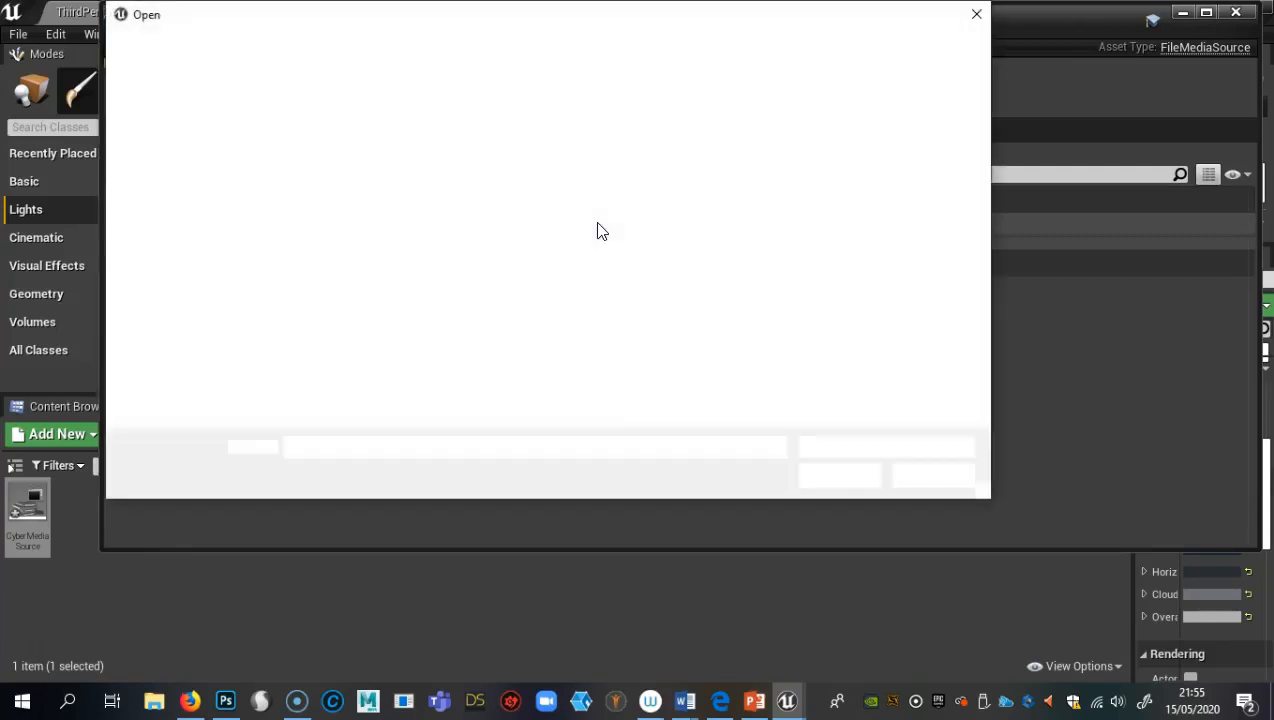
left_click_drag(982, 111, 987, 240)
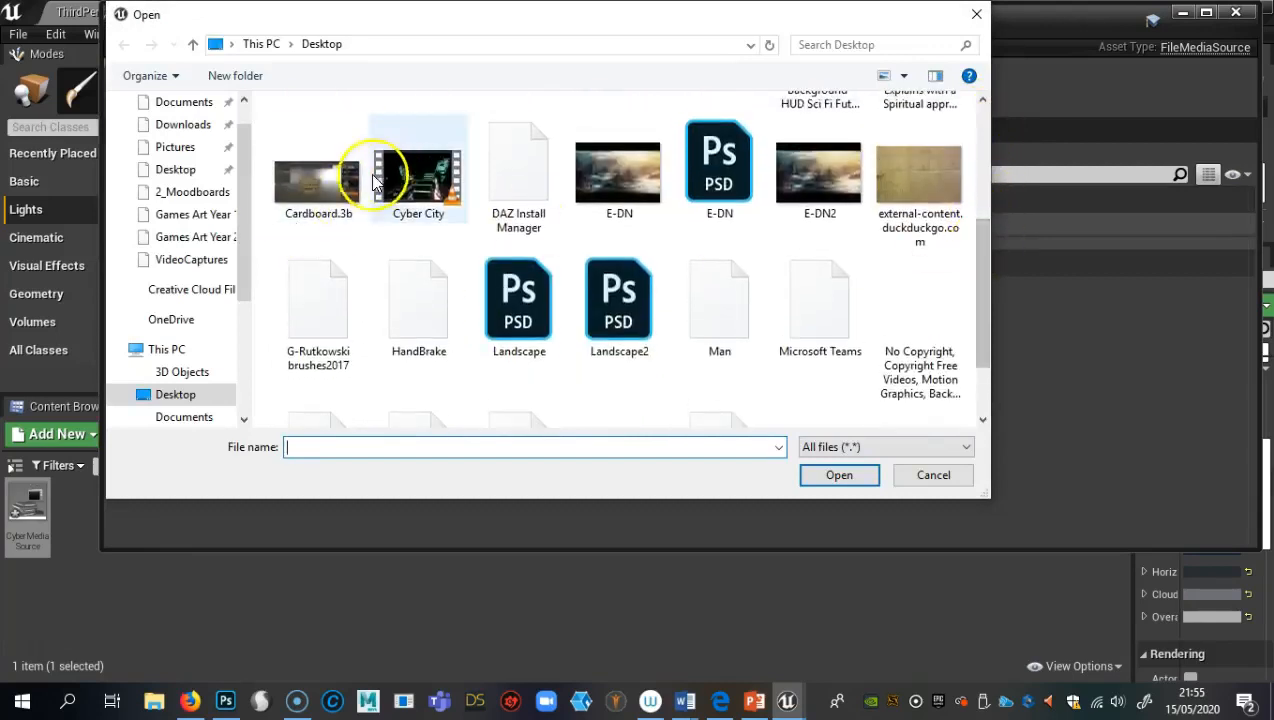
left_click(418, 185)
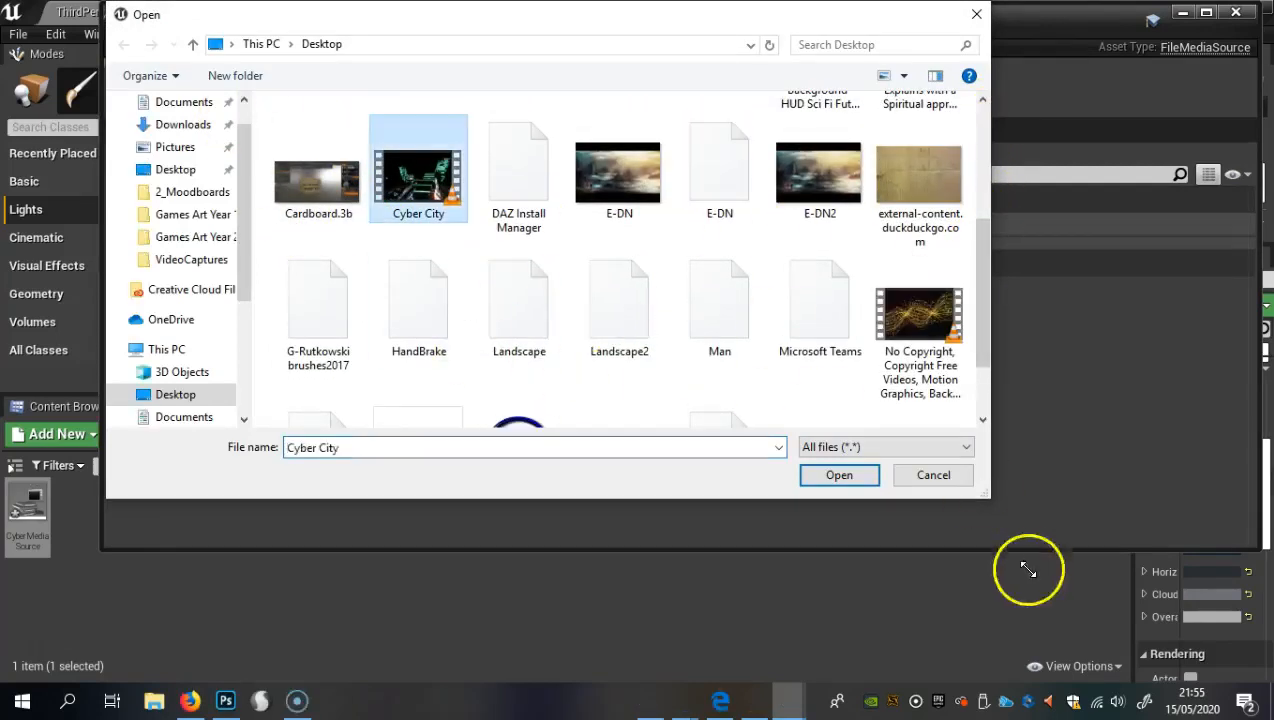
left_click(864, 480)
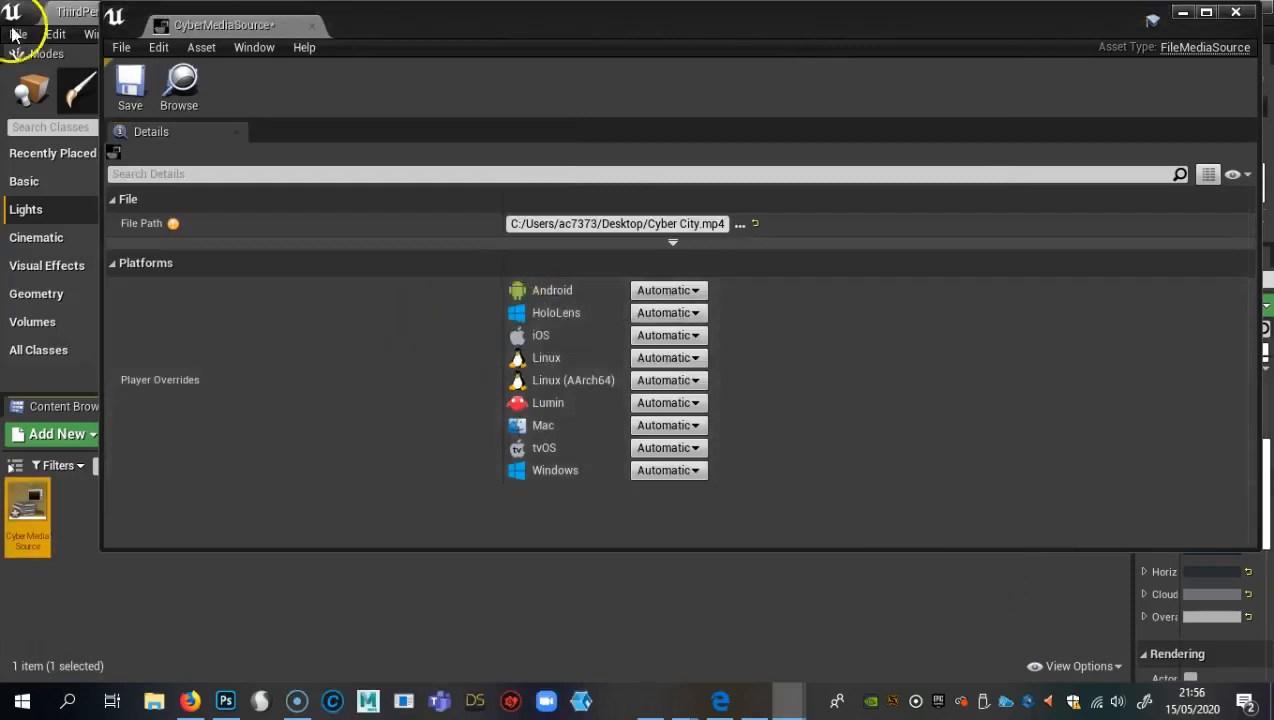
left_click(125, 90)
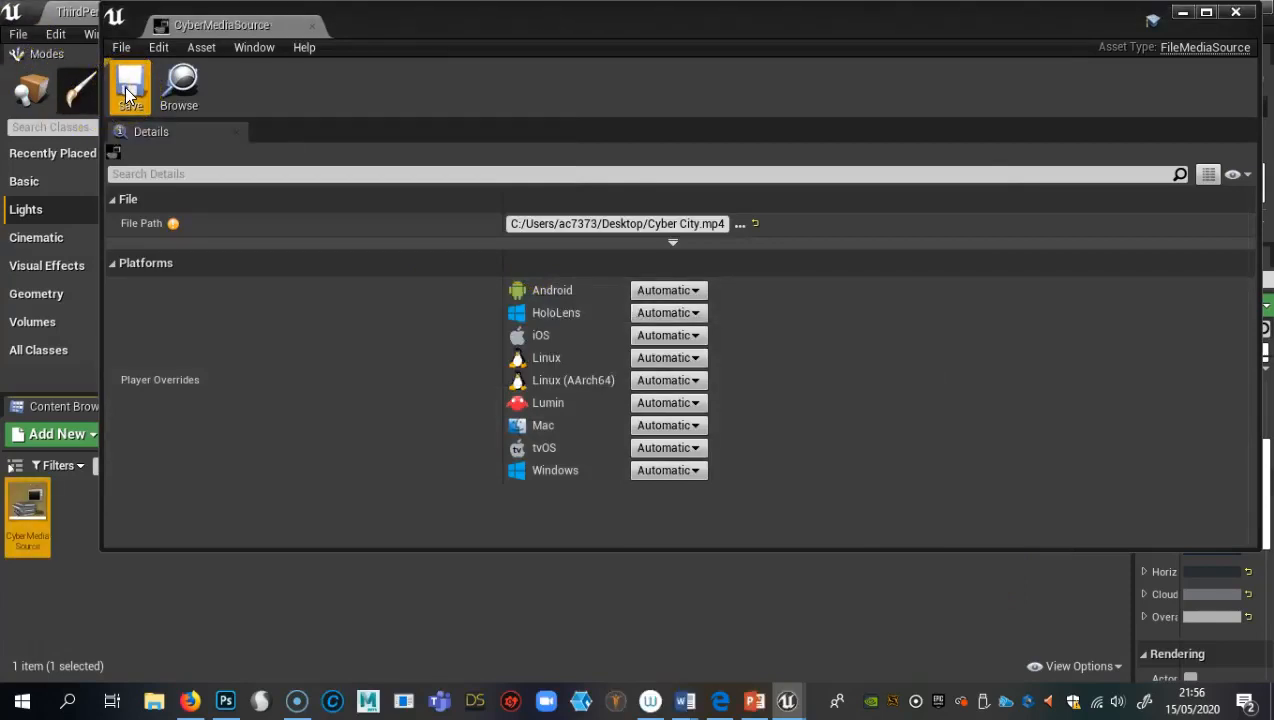
left_click(1236, 12)
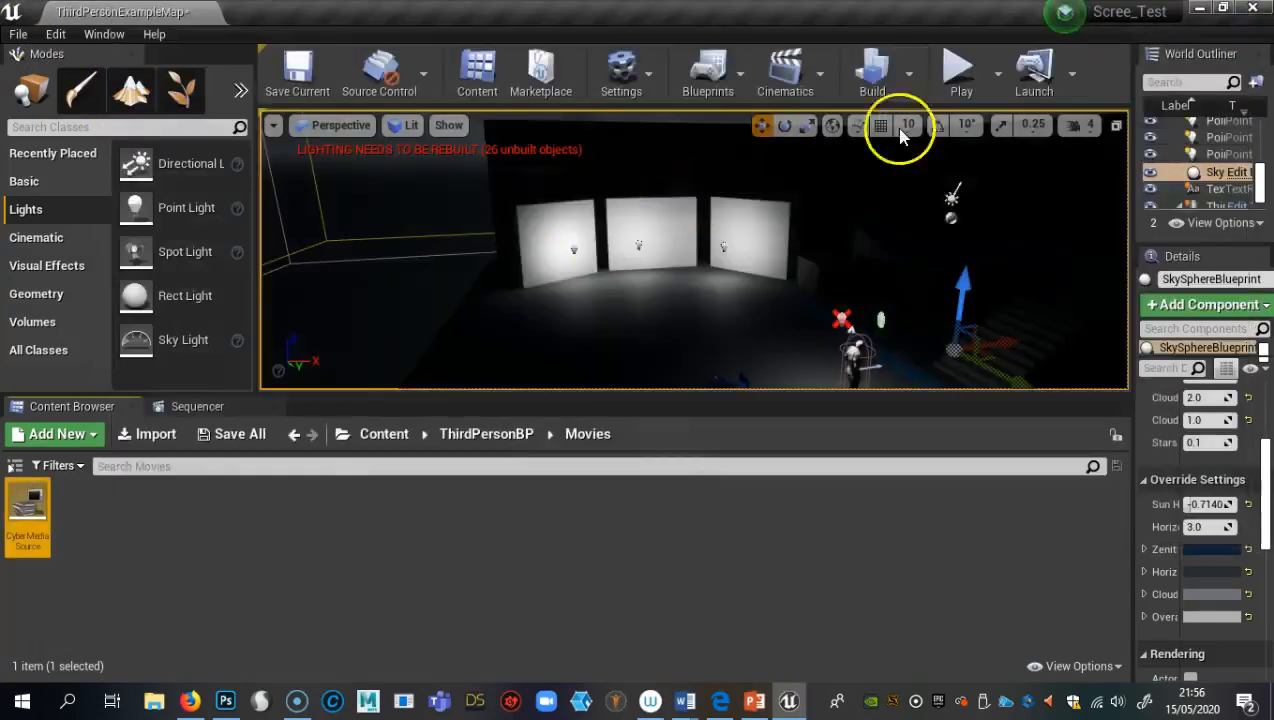
Create a Media Player named CyberMediaPlayer in the Movies folder, including a linked video output MediaTexture asset
right_click(178, 529)
mouse_move(264, 654)
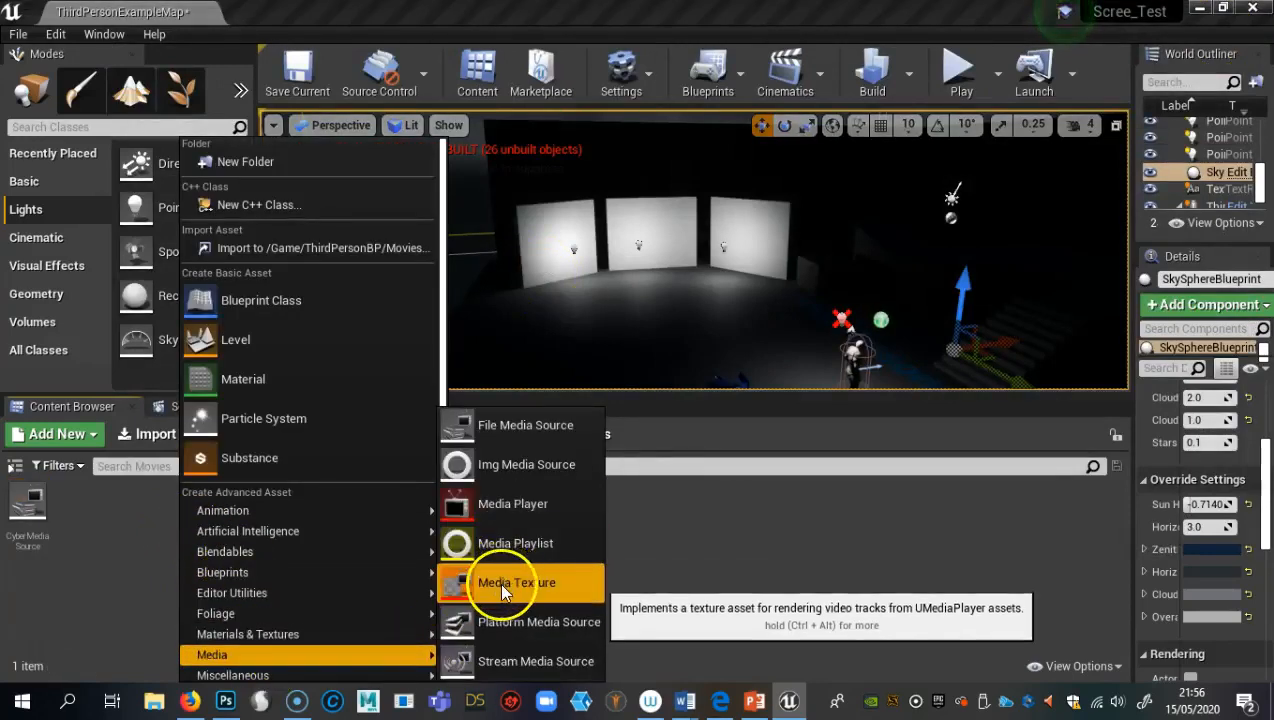
left_click(505, 501)
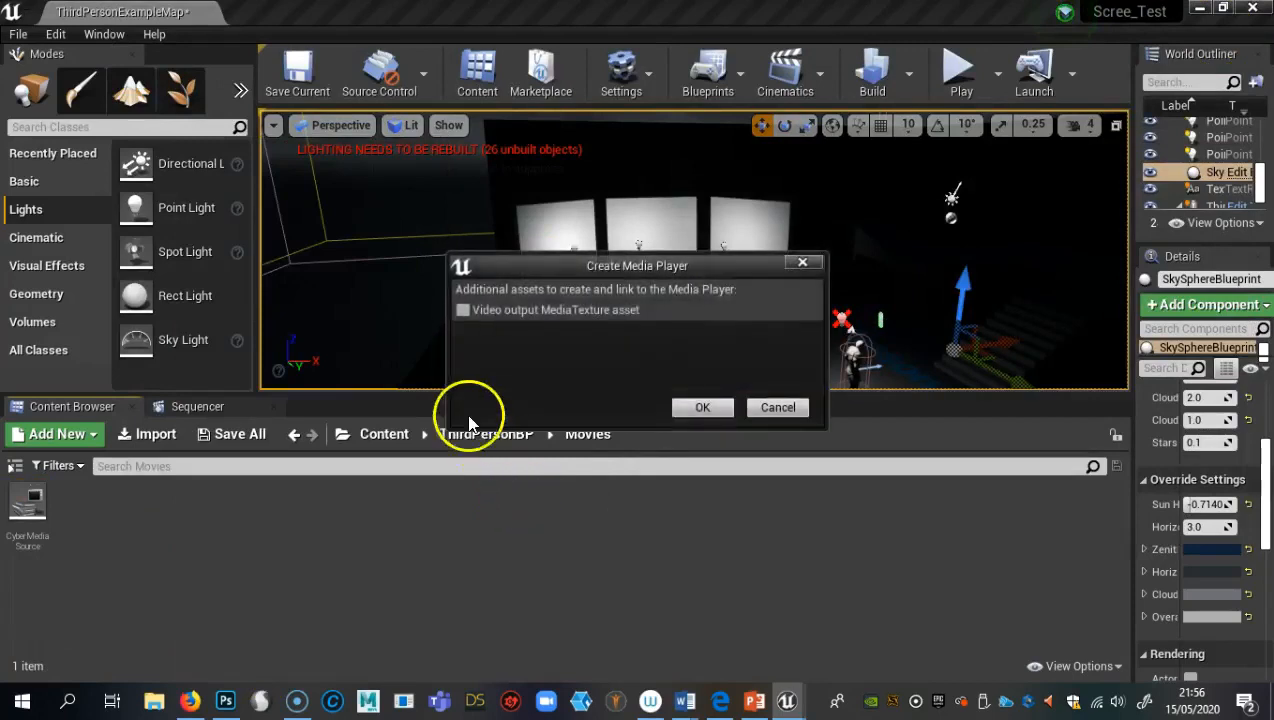
left_click(462, 311)
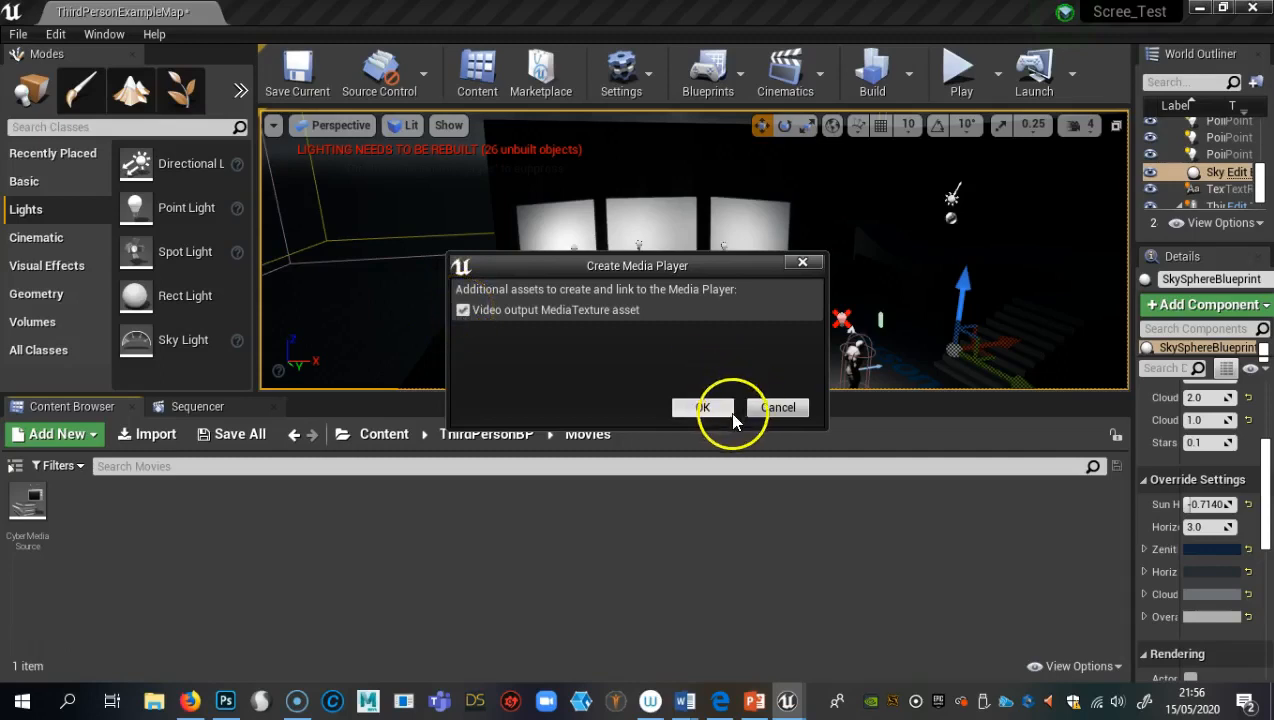
left_click(702, 408)
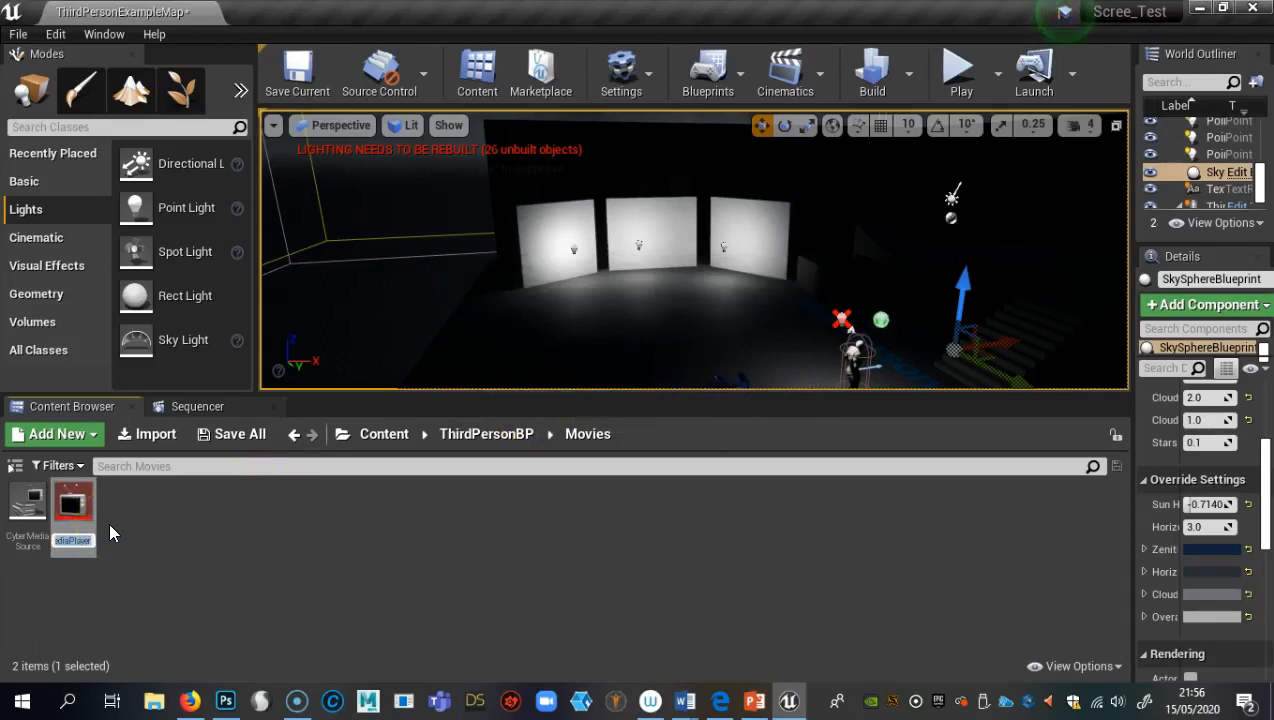
type("Cyber")
type("Media")
type("Player")
key("Return")
Load CyberMediaSource into the CyberMediaPlayer asset so the video plays, then save and close the asset
left_click(28, 508)
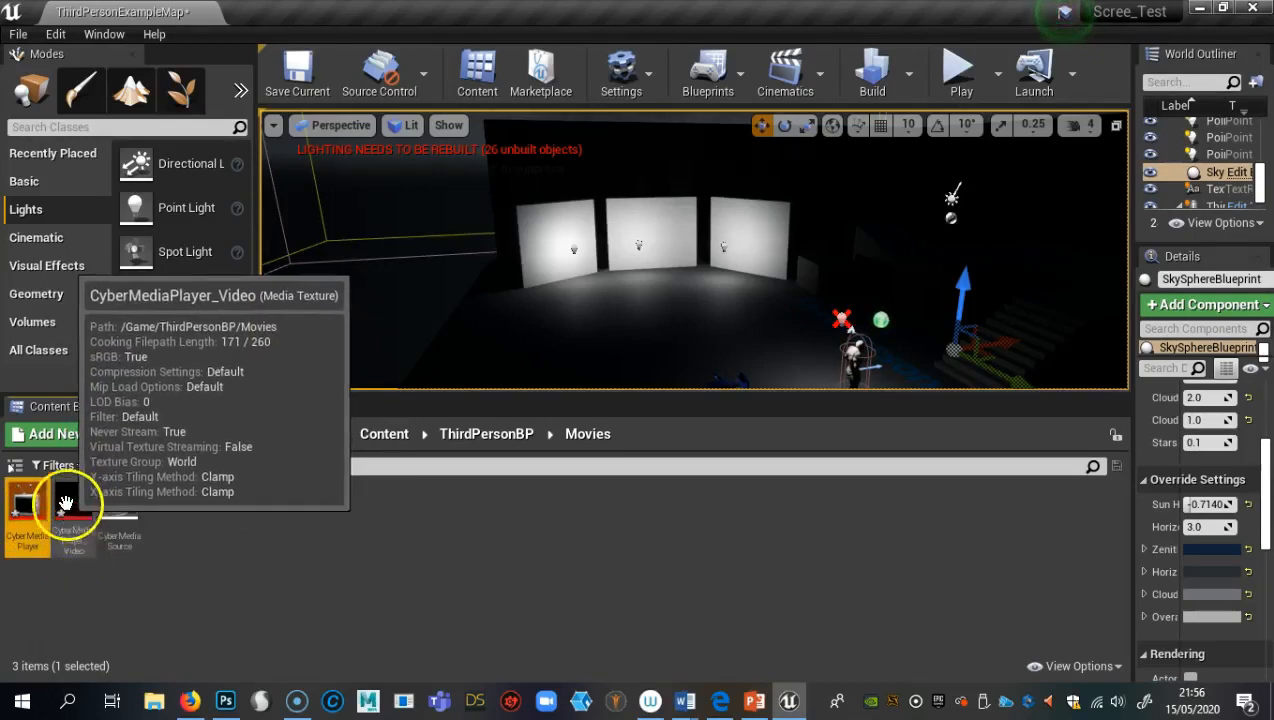
left_click(30, 505)
double_click(30, 505)
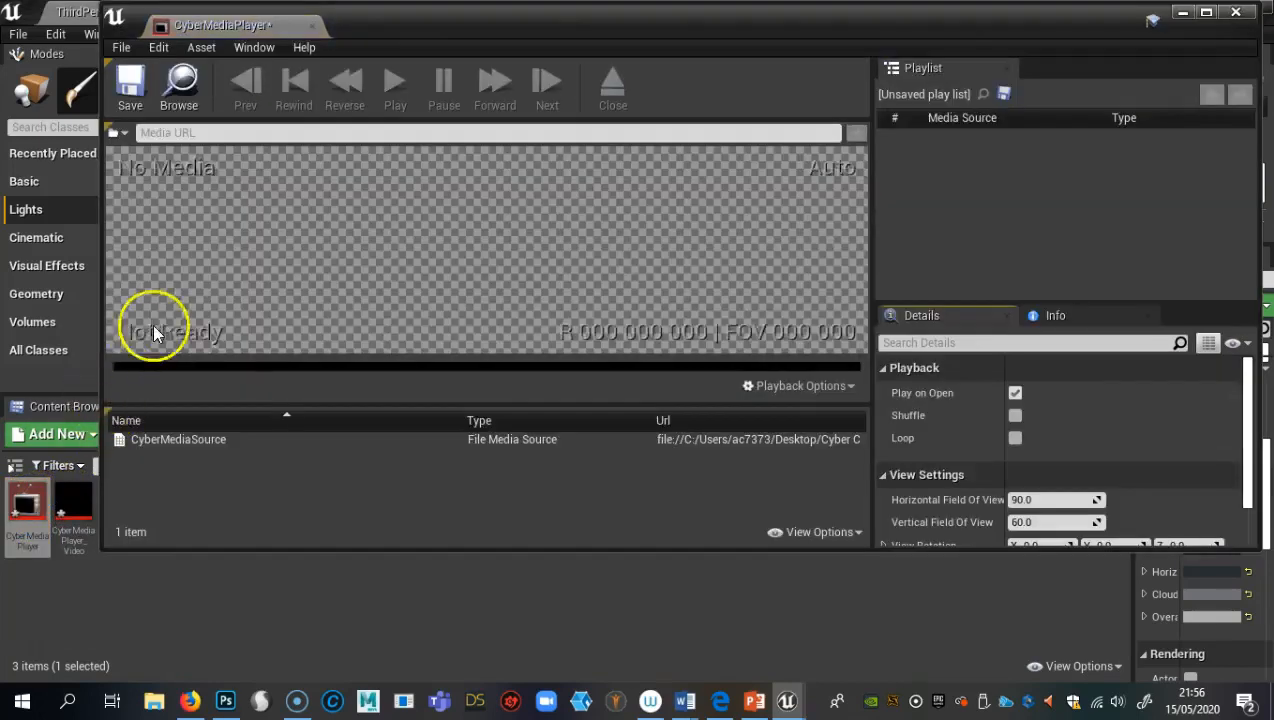
left_click(190, 443)
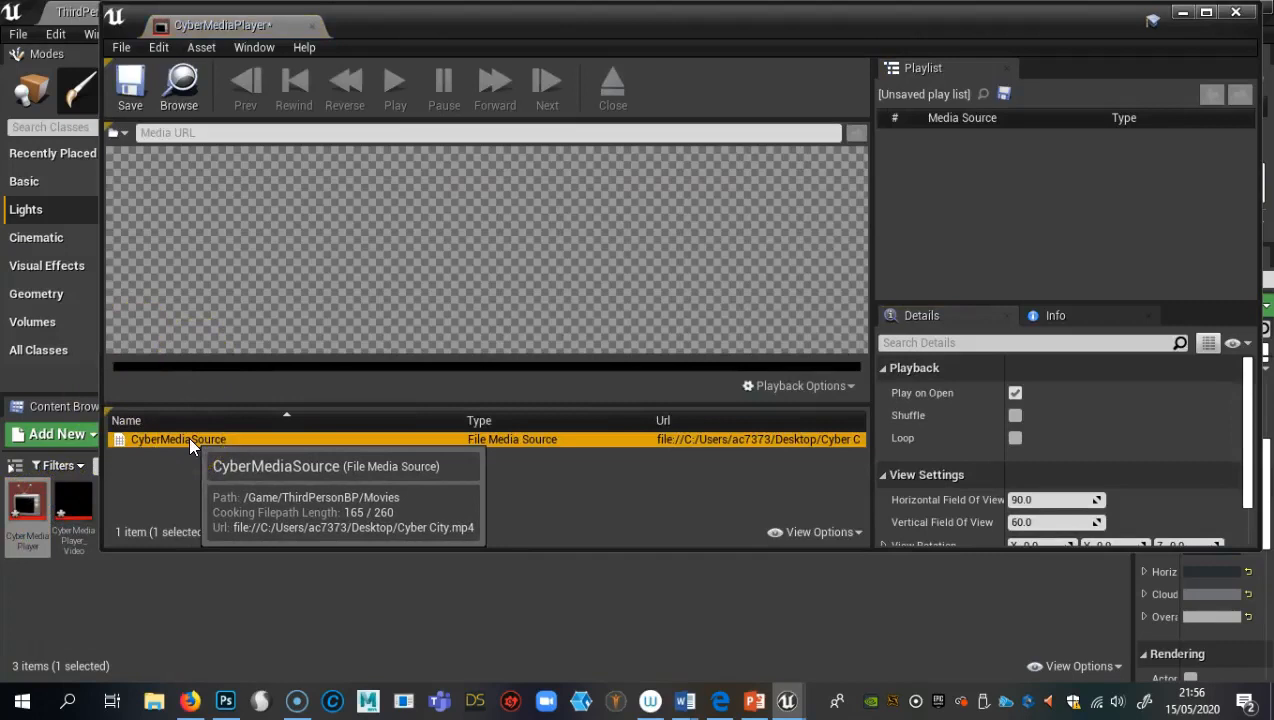
double_click(188, 436)
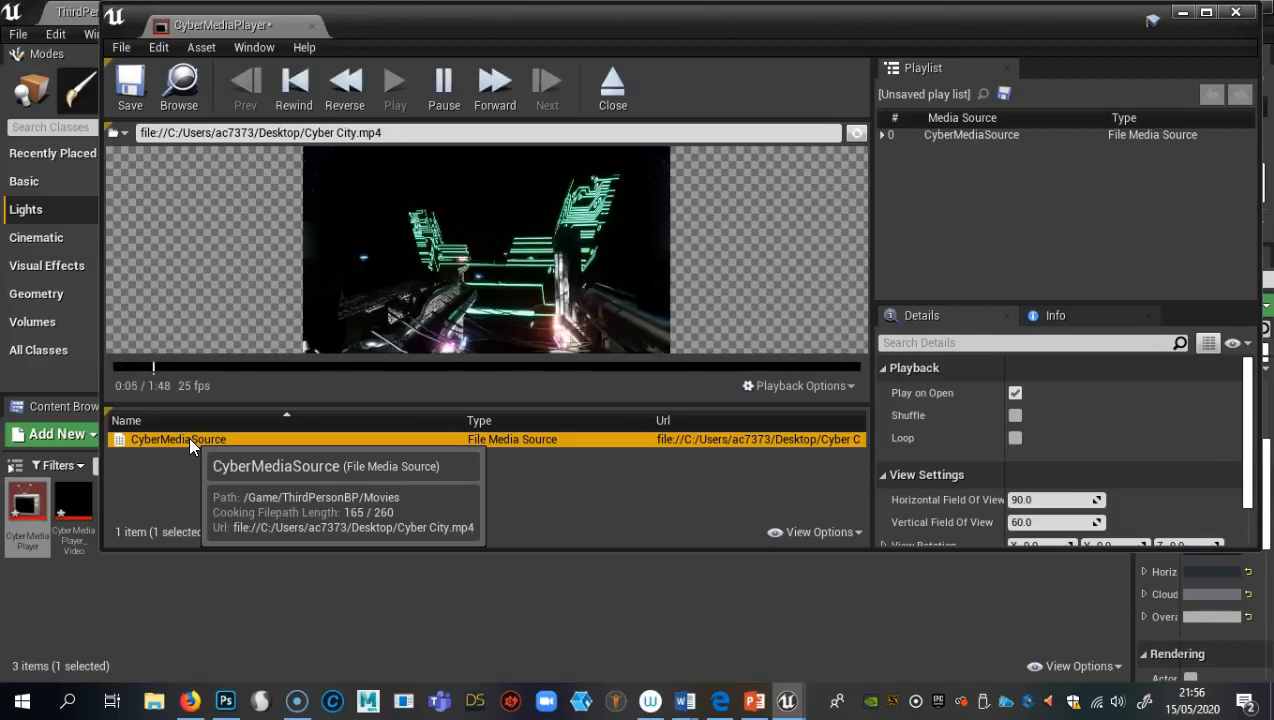
left_click(130, 85)
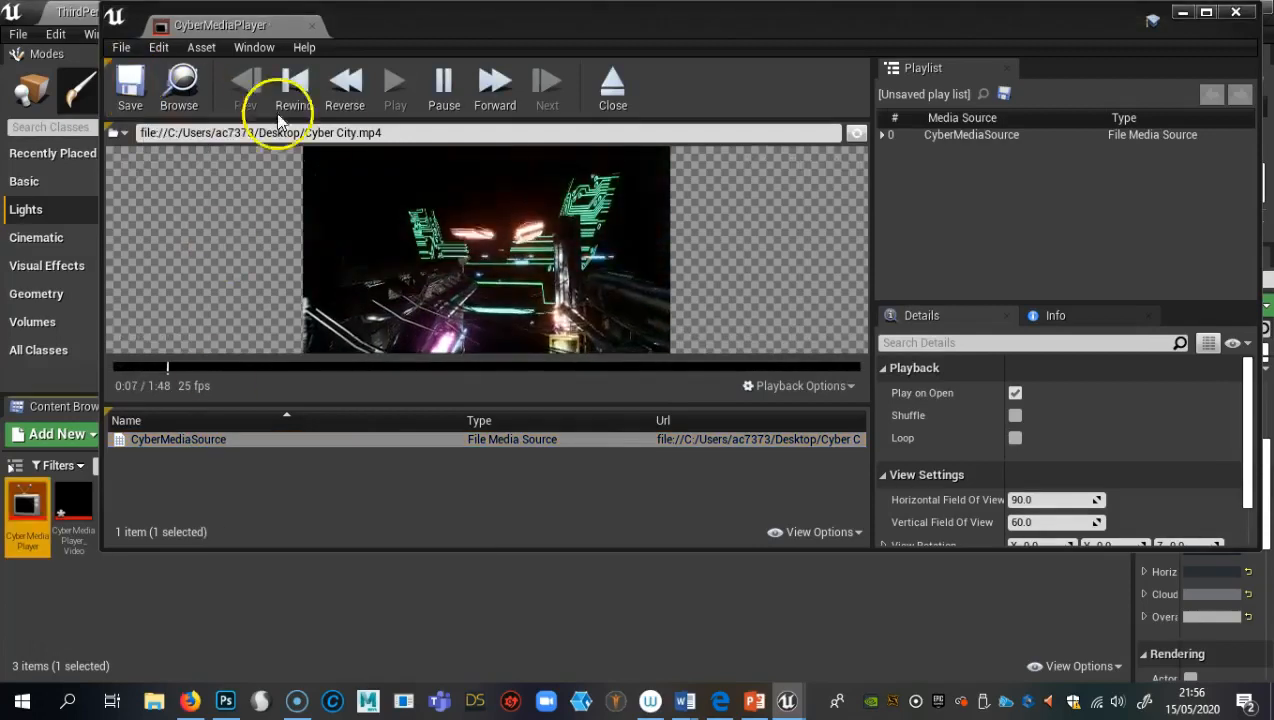
left_click(1237, 13)
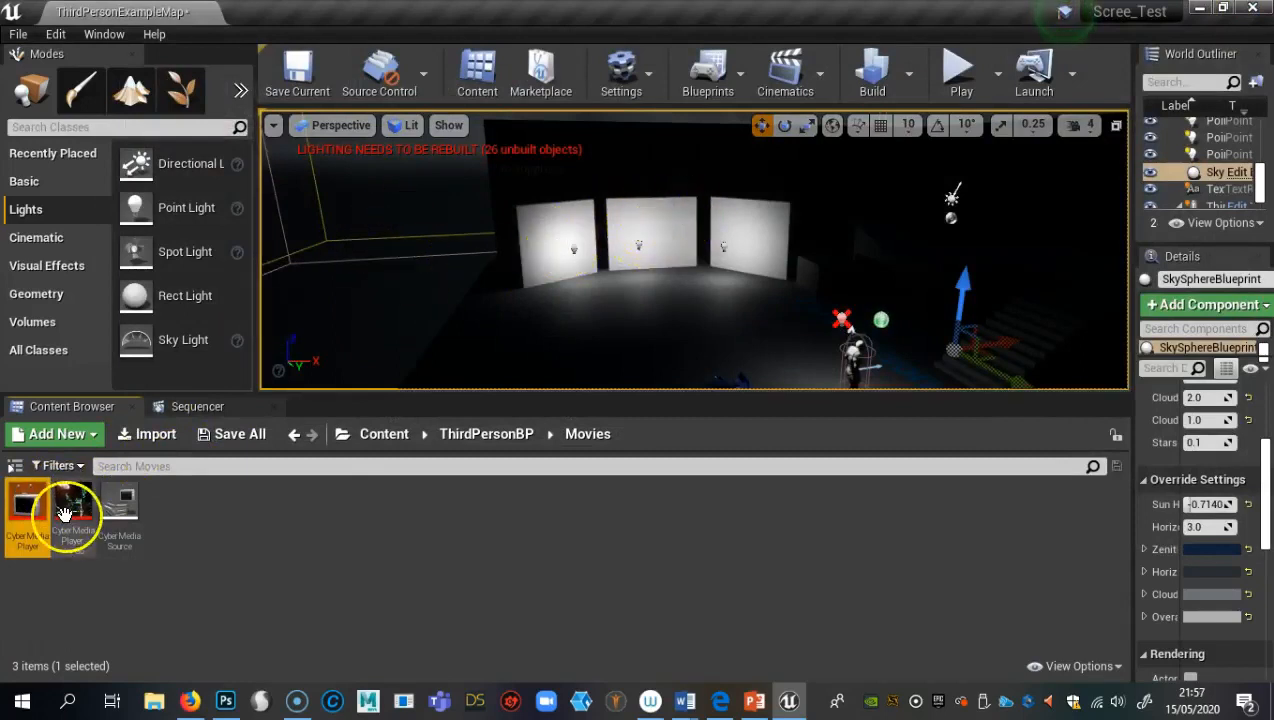
Apply the CyberMediaPlayer_Video media texture to the middle screen in the level
mouse_move(66, 508)
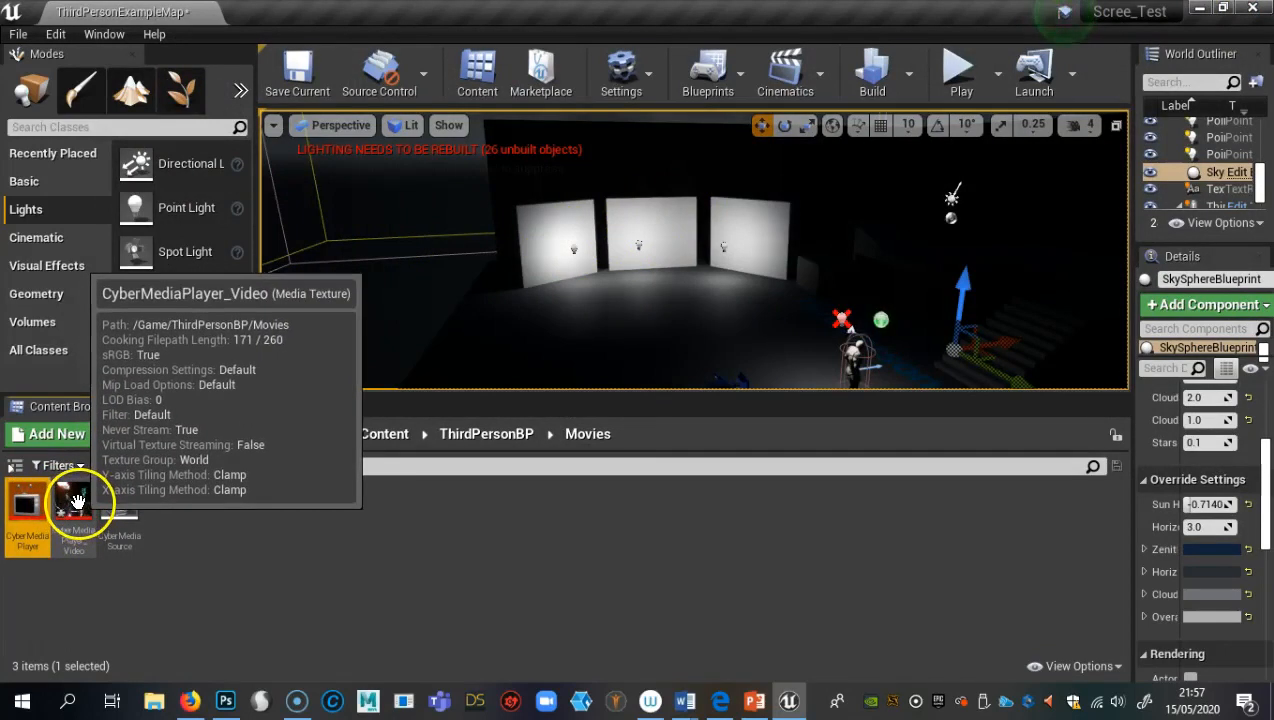
left_click_drag(80, 505, 655, 217)
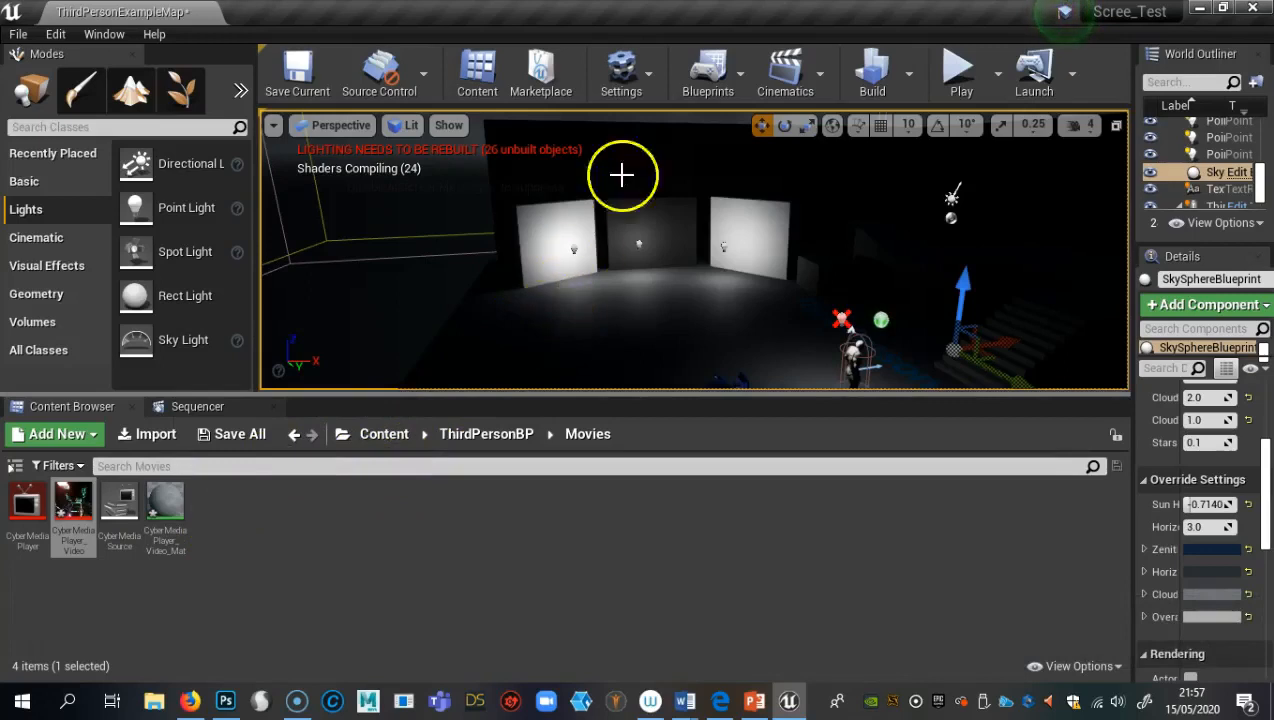
Open the Level Blueprint and add an instance-editable variable named CyberMediaPlayer
left_click(724, 74)
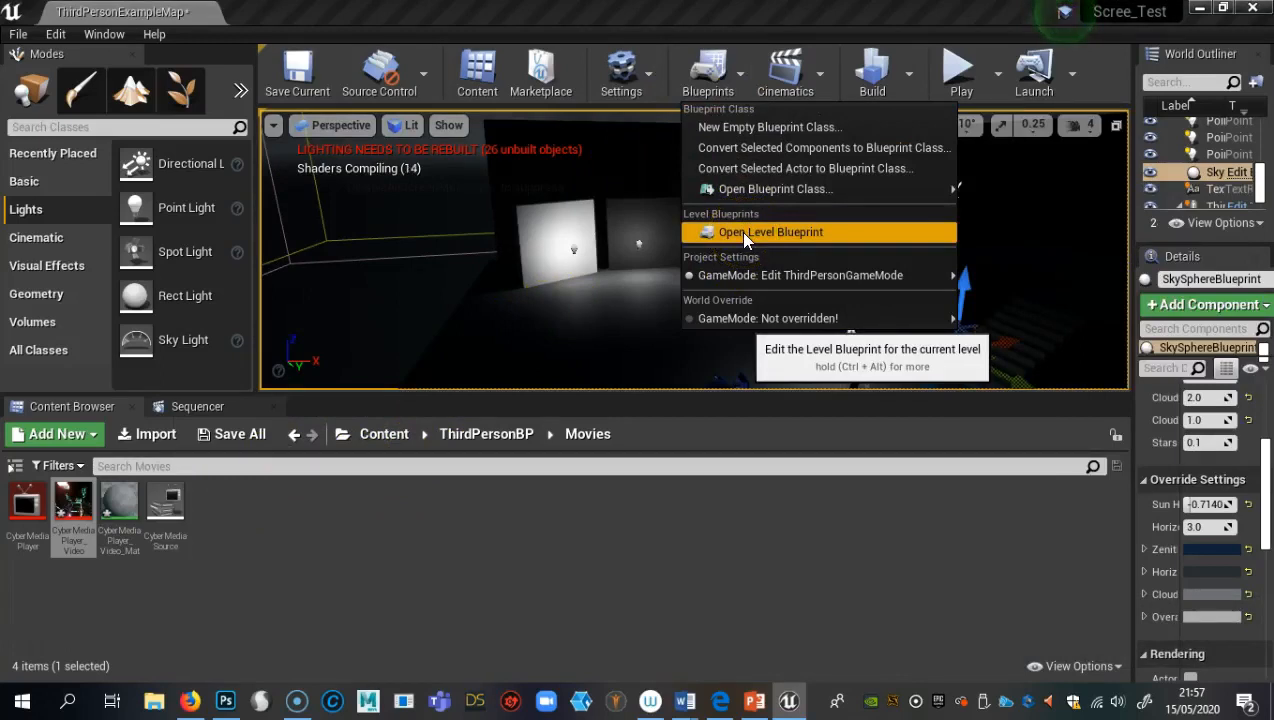
left_click(744, 235)
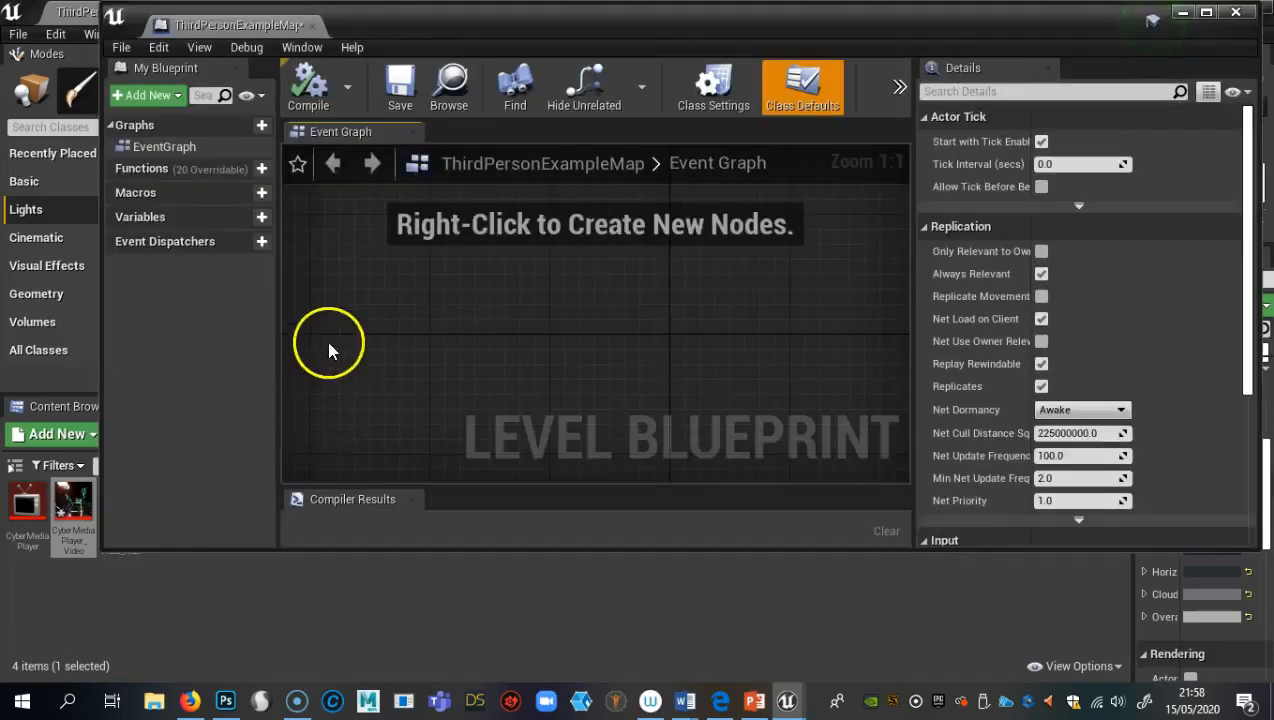
left_click(239, 217)
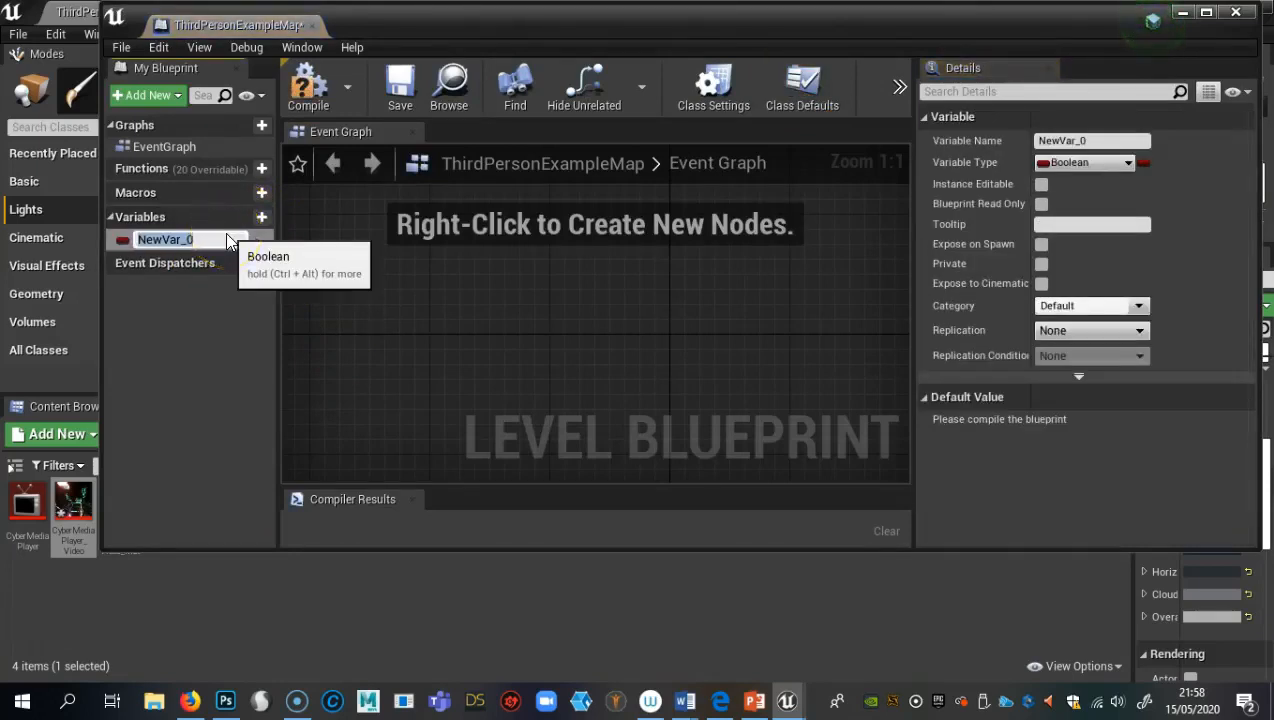
type("CyberMediaPlay")
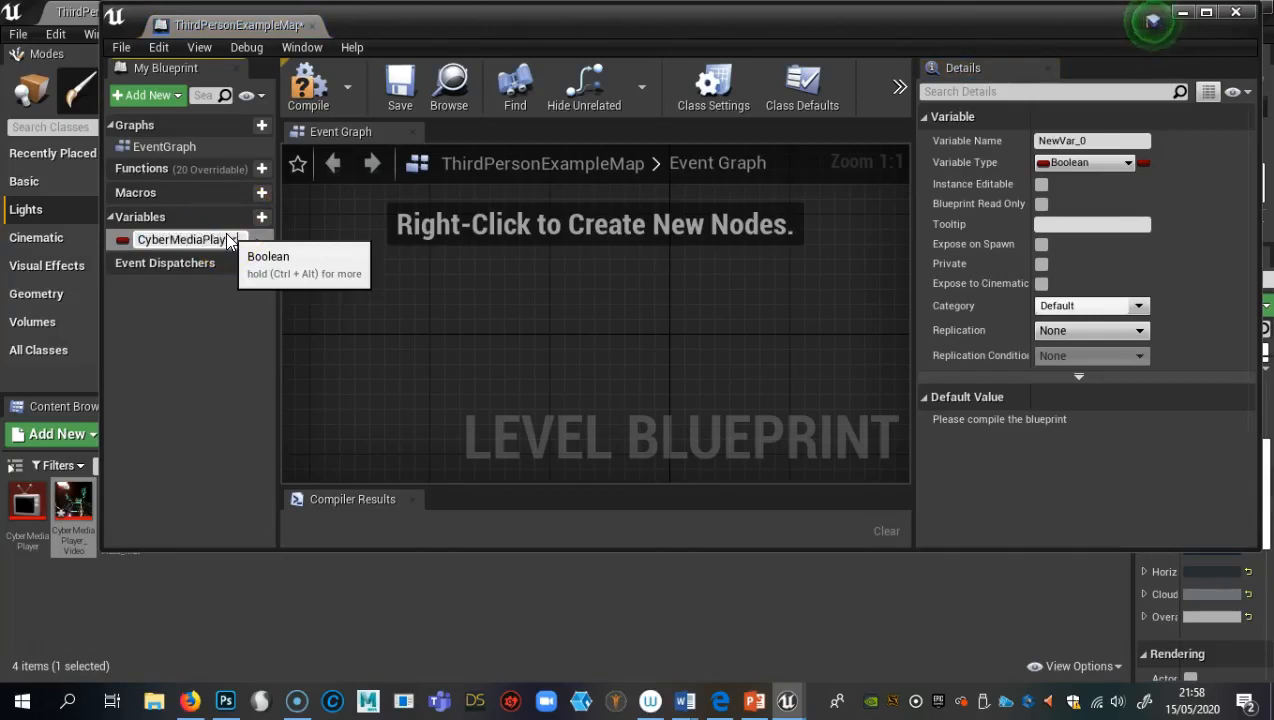
key("Return")
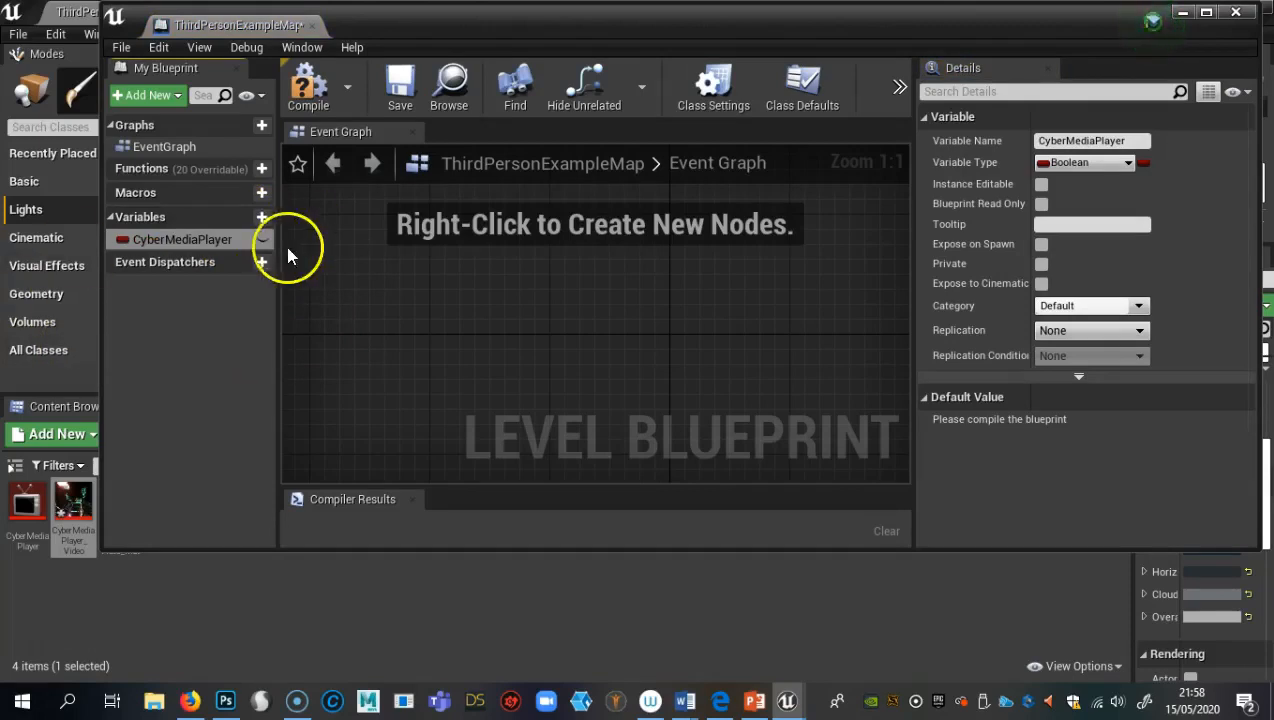
left_click(267, 239)
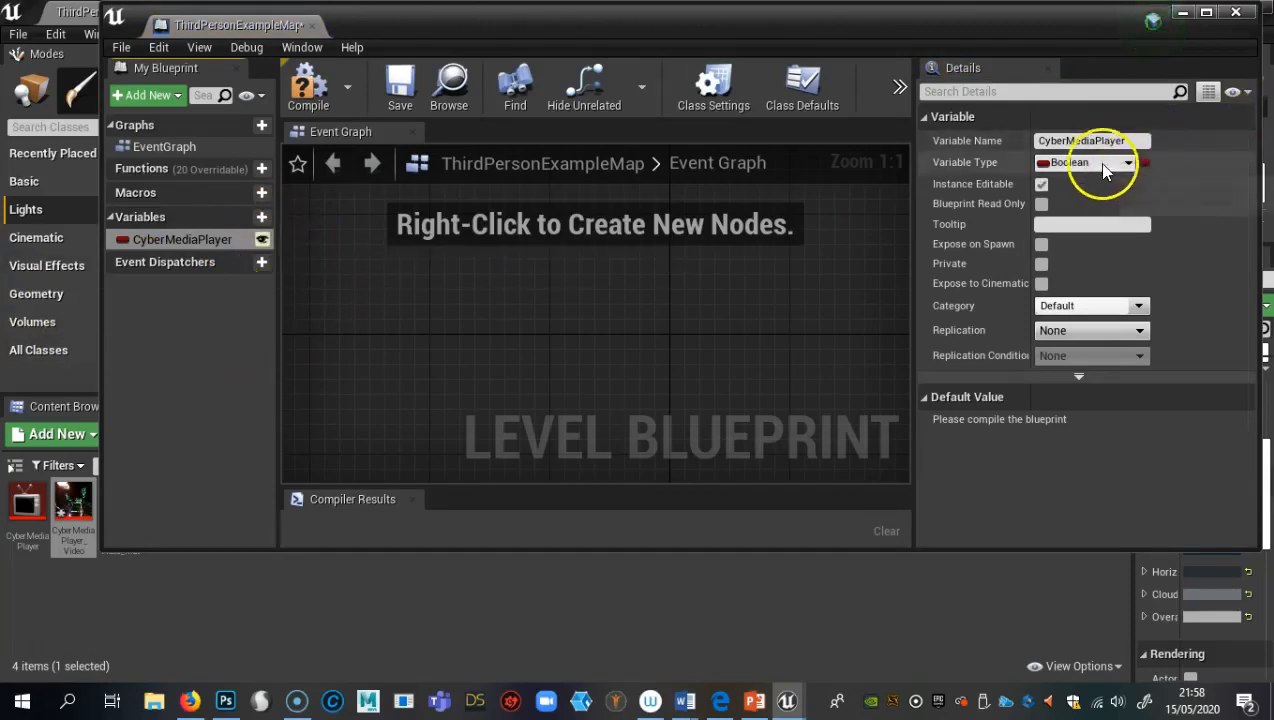
Change the CyberMediaPlayer variable's type to a Media Player object reference
left_click(1129, 164)
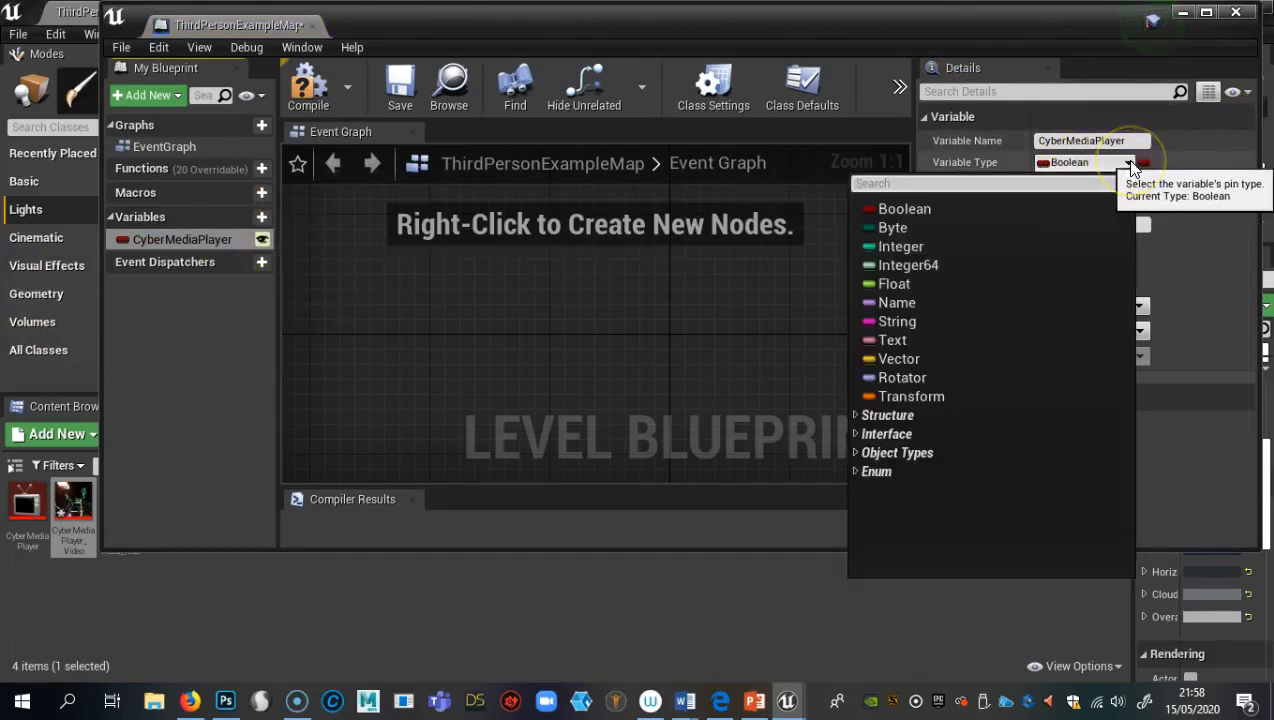
type("med")
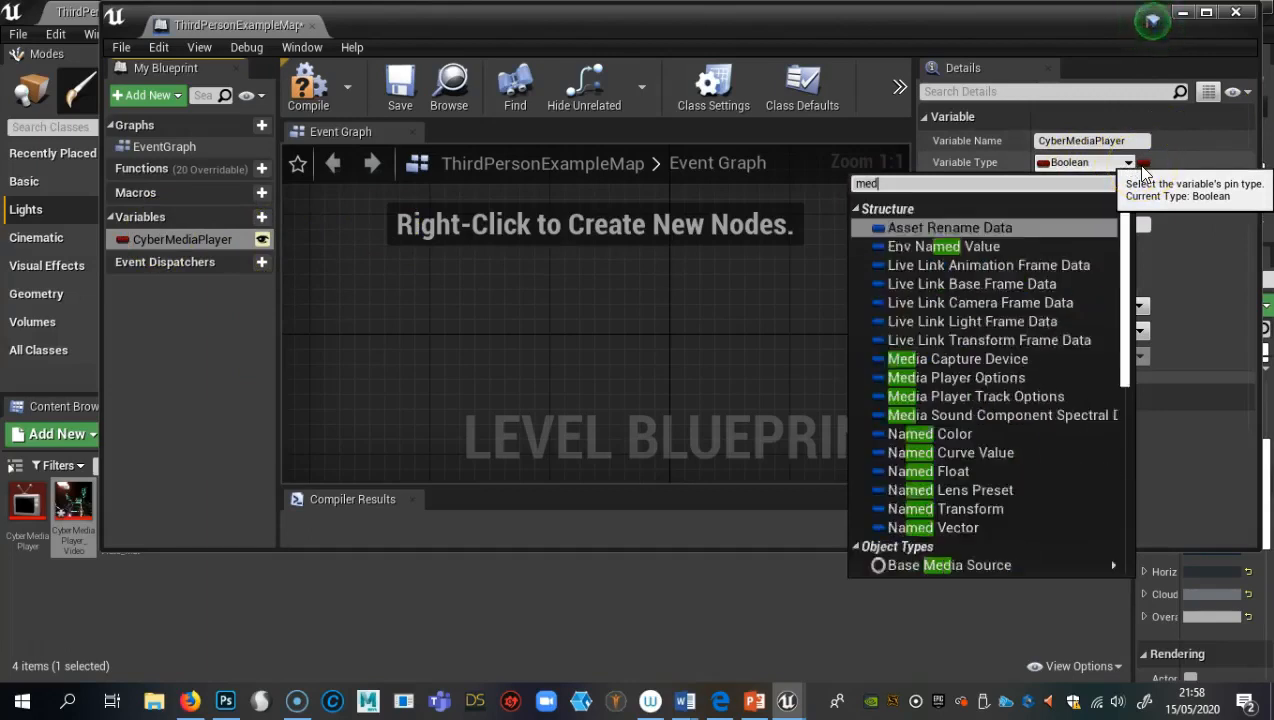
type("ia player")
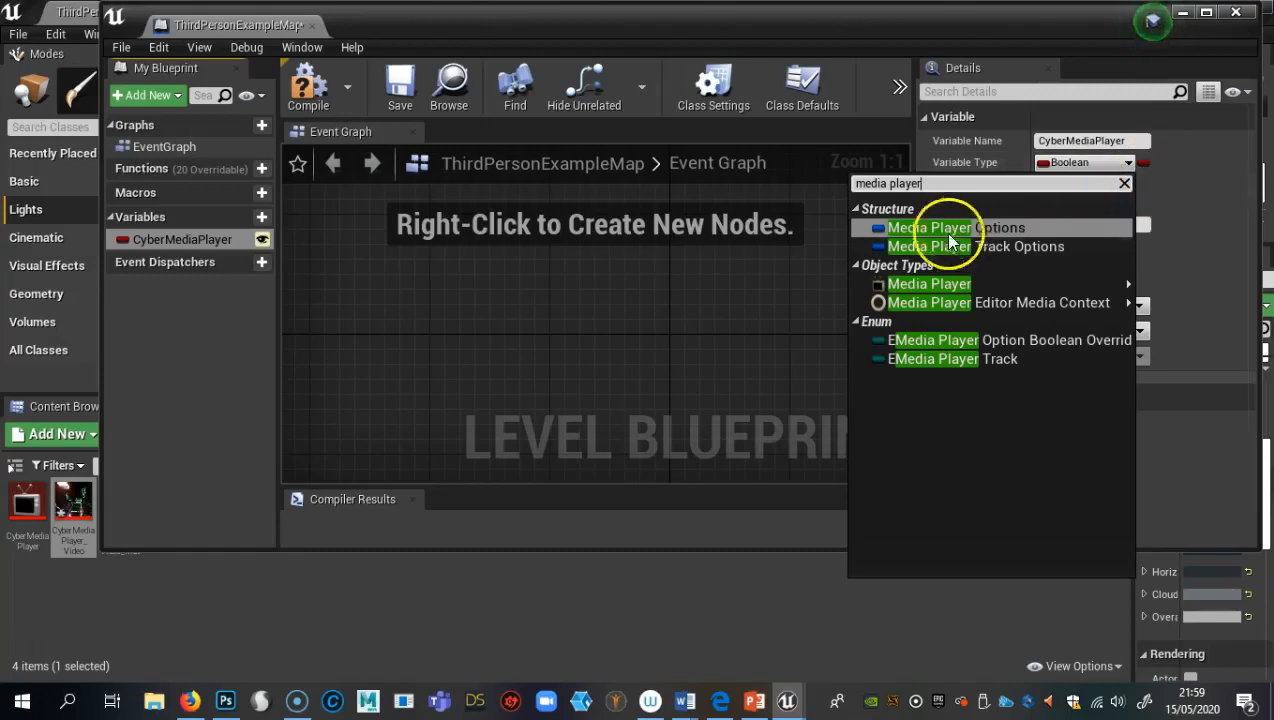
mouse_move(930, 288)
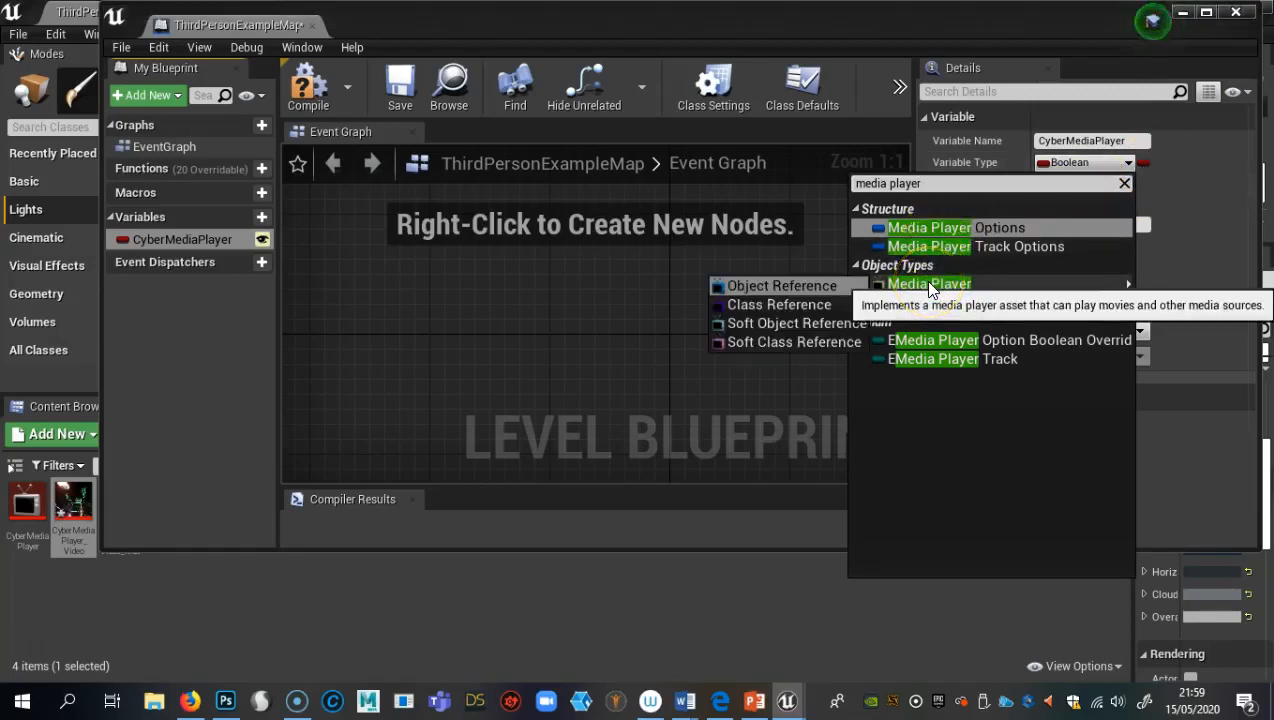
left_click(806, 287)
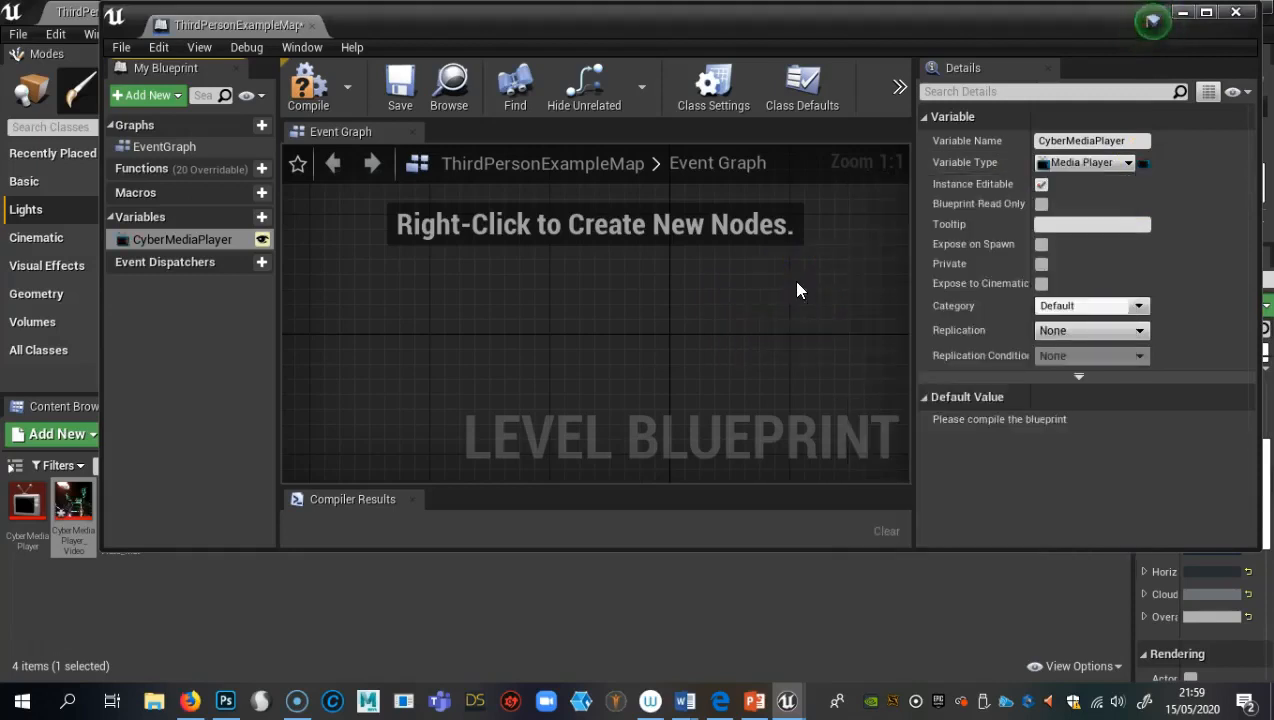
Compile the blueprint, set the variable's default value to the CyberMediaPlayer asset, and save
left_click(310, 85)
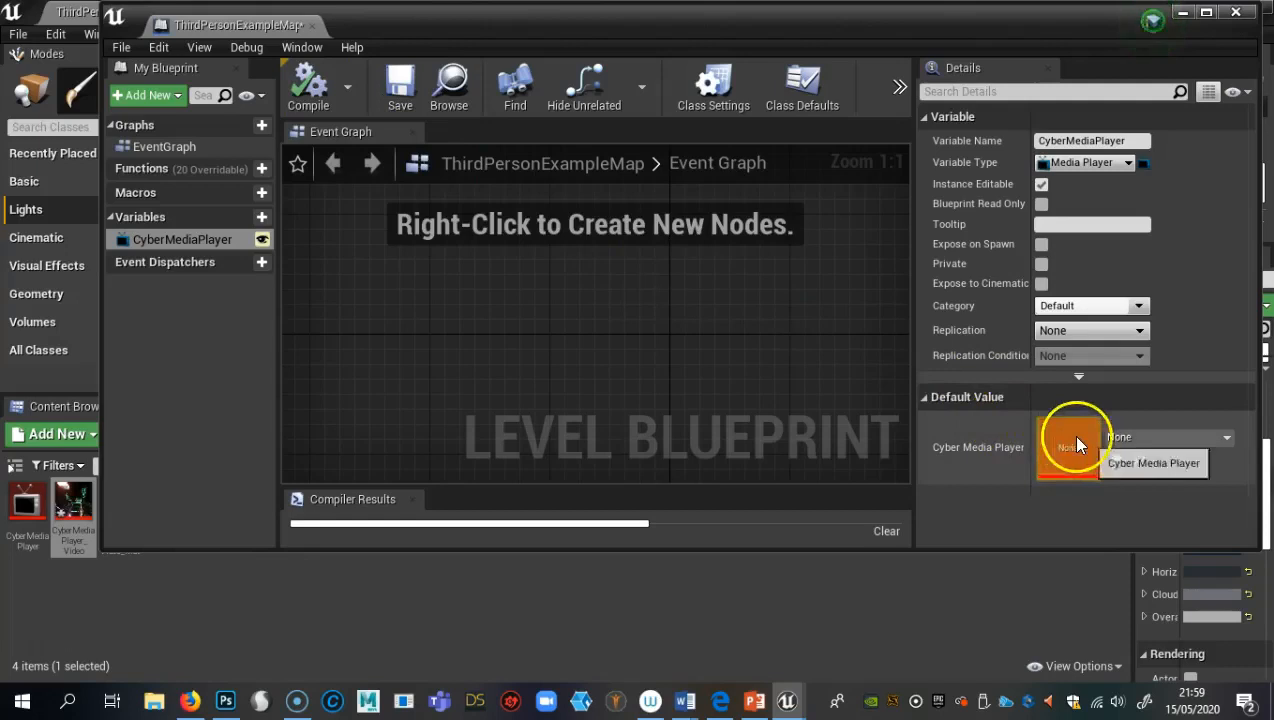
left_click(1156, 437)
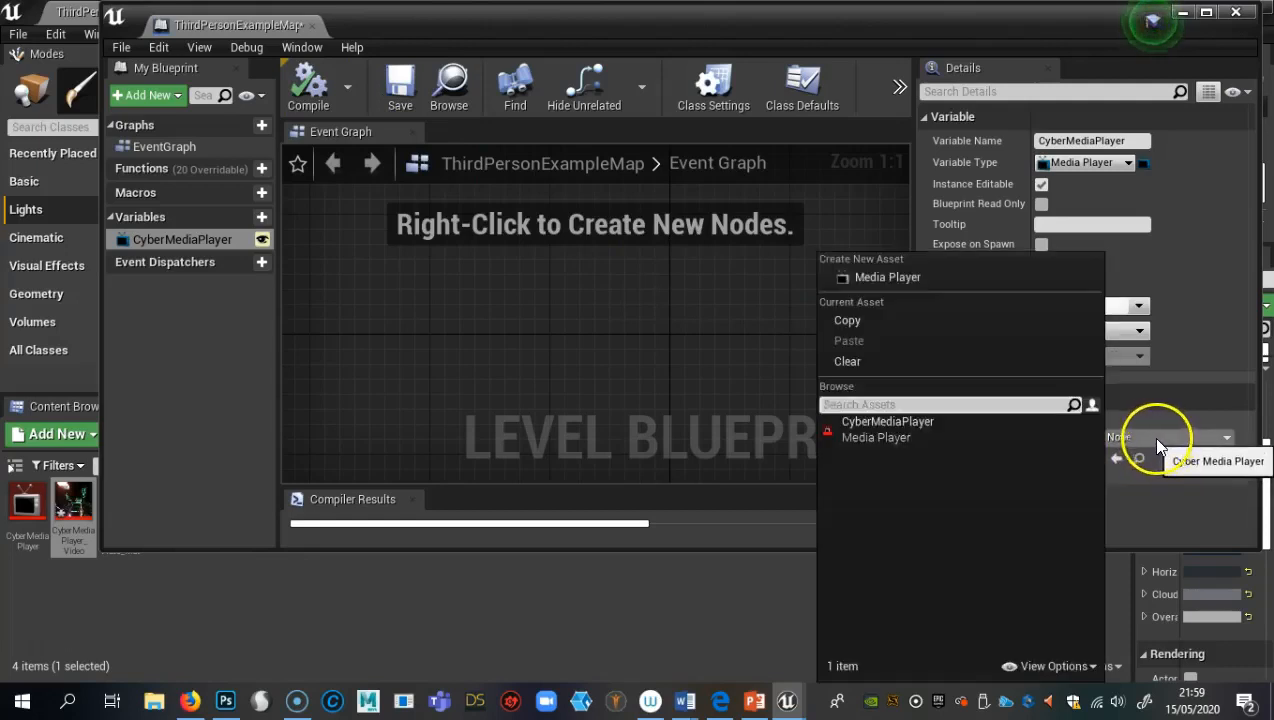
left_click(901, 431)
left_click(398, 86)
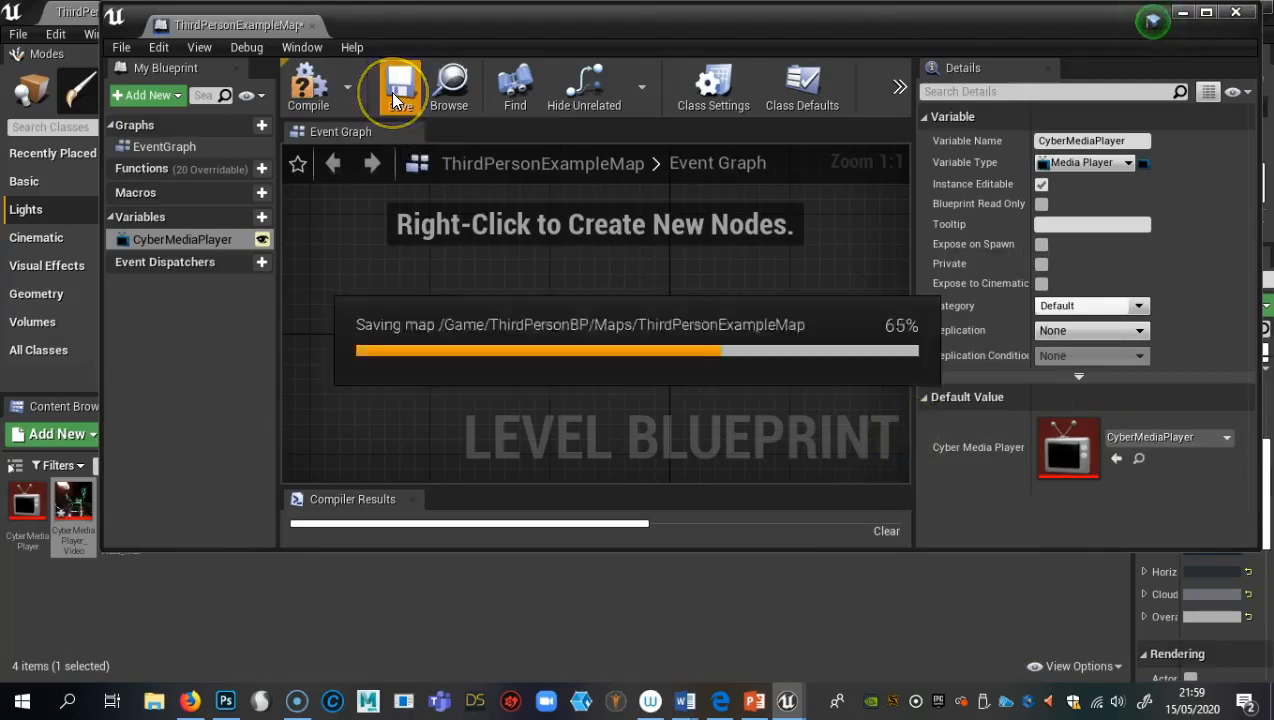
Add an Event BeginPlay node to the event graph and place it in the graph's upper area
left_click(464, 309)
right_click(432, 293)
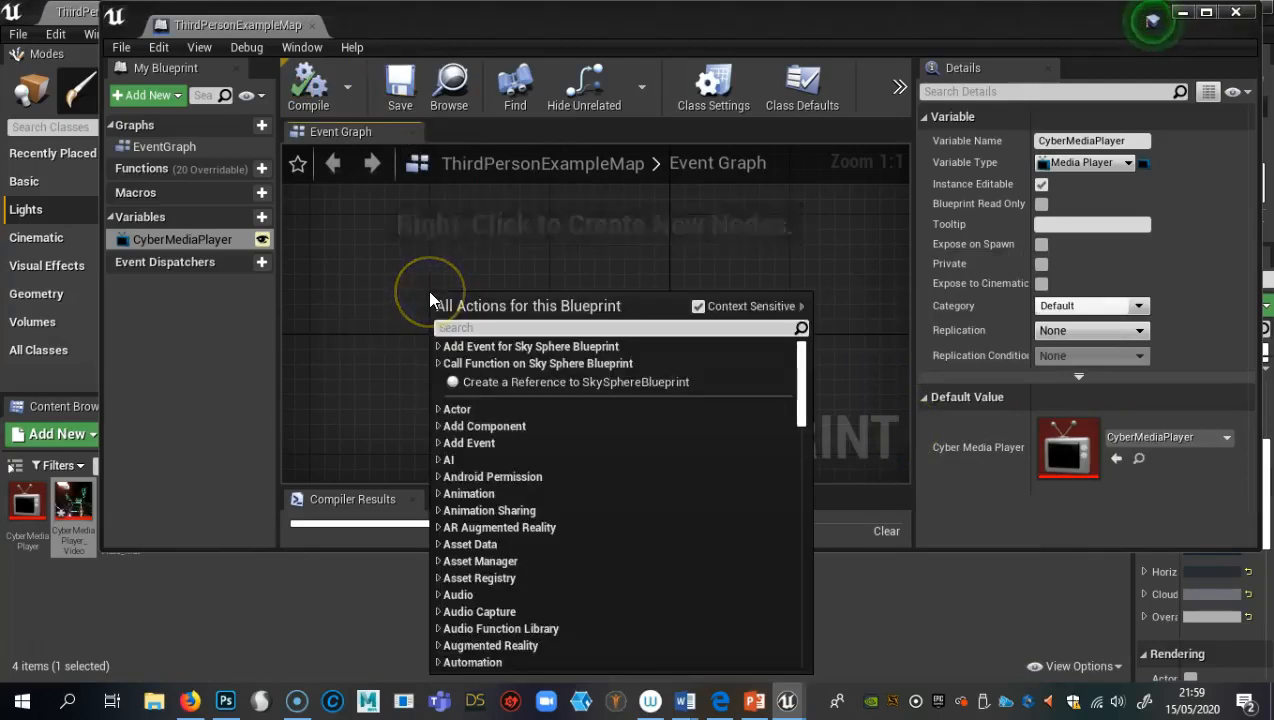
type("E")
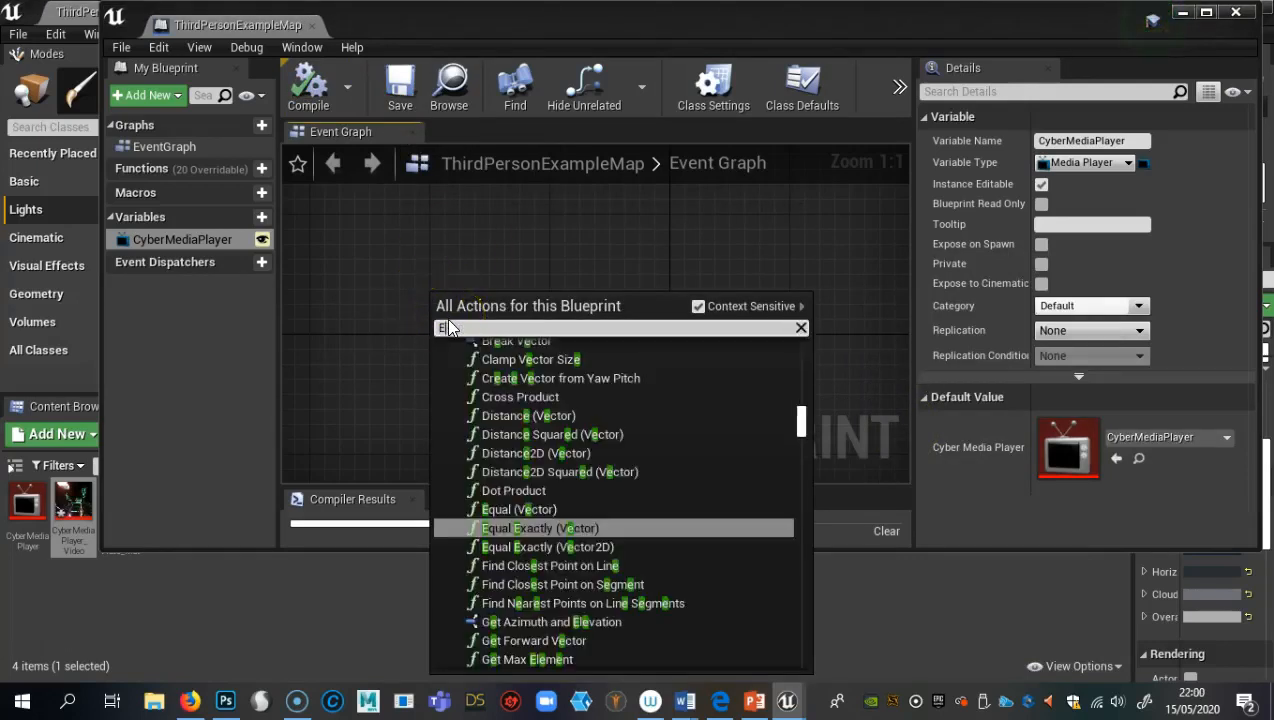
type("vent begin play")
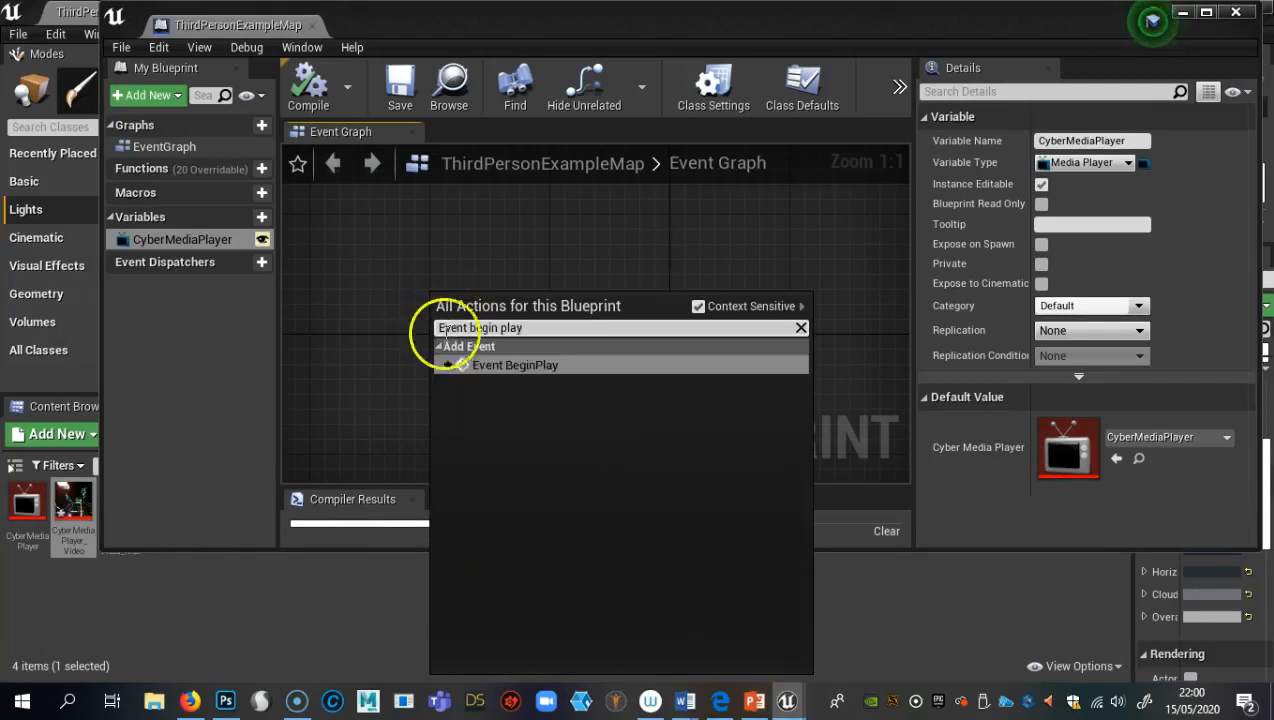
left_click(503, 362)
left_click_drag(505, 300, 461, 257)
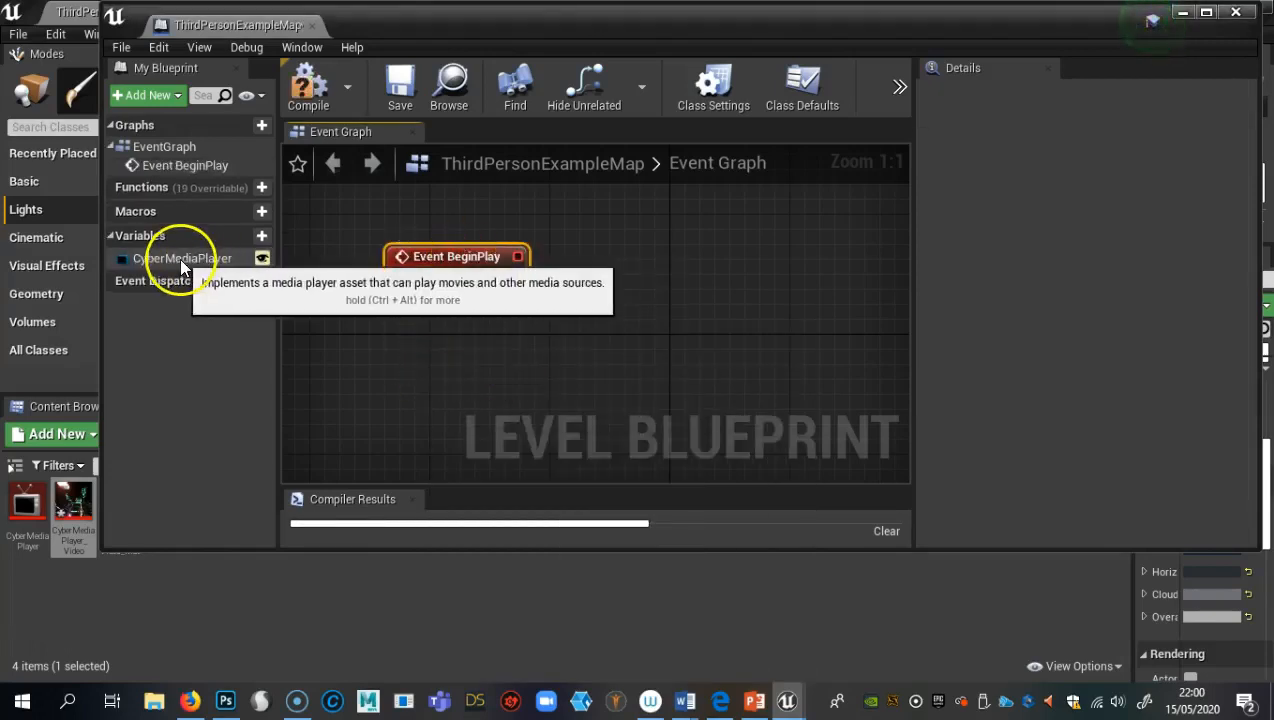
Add a Get CyberMediaPlayer node below Event BeginPlay and connect it to a new Open Source node
left_click_drag(142, 253, 393, 358)
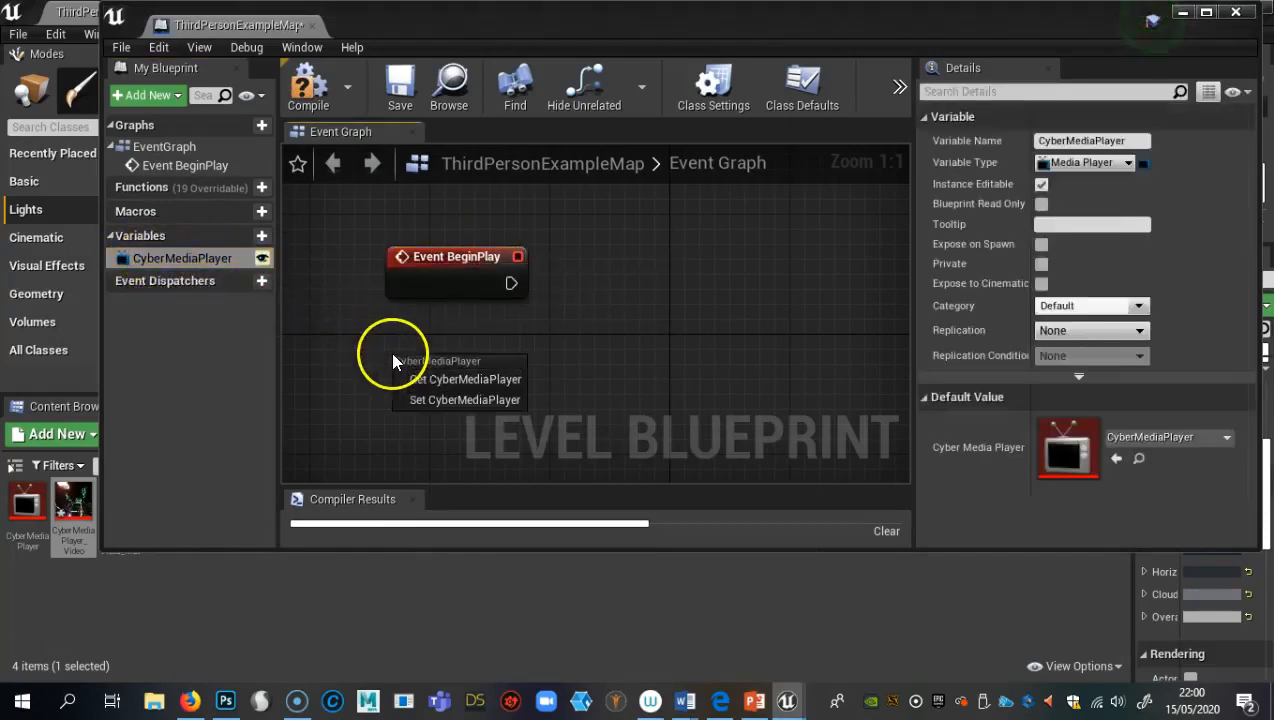
left_click(457, 381)
left_click_drag(452, 352, 641, 363)
type("op")
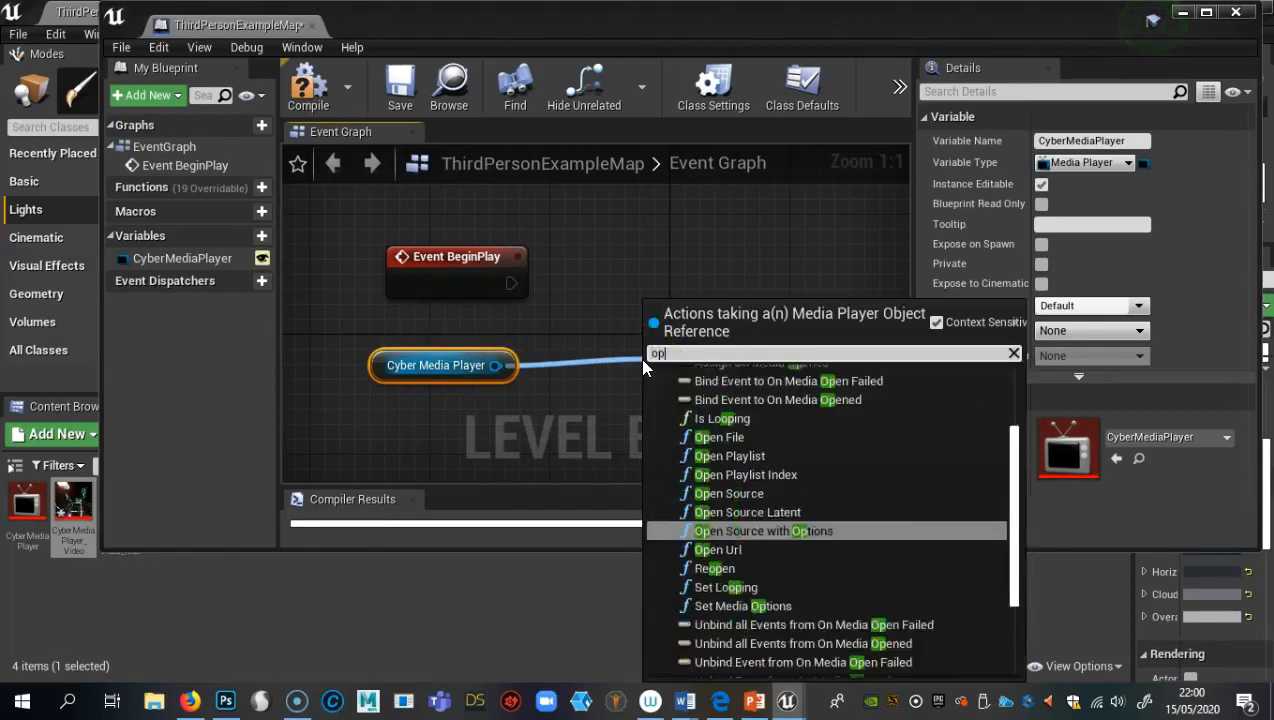
type("en source")
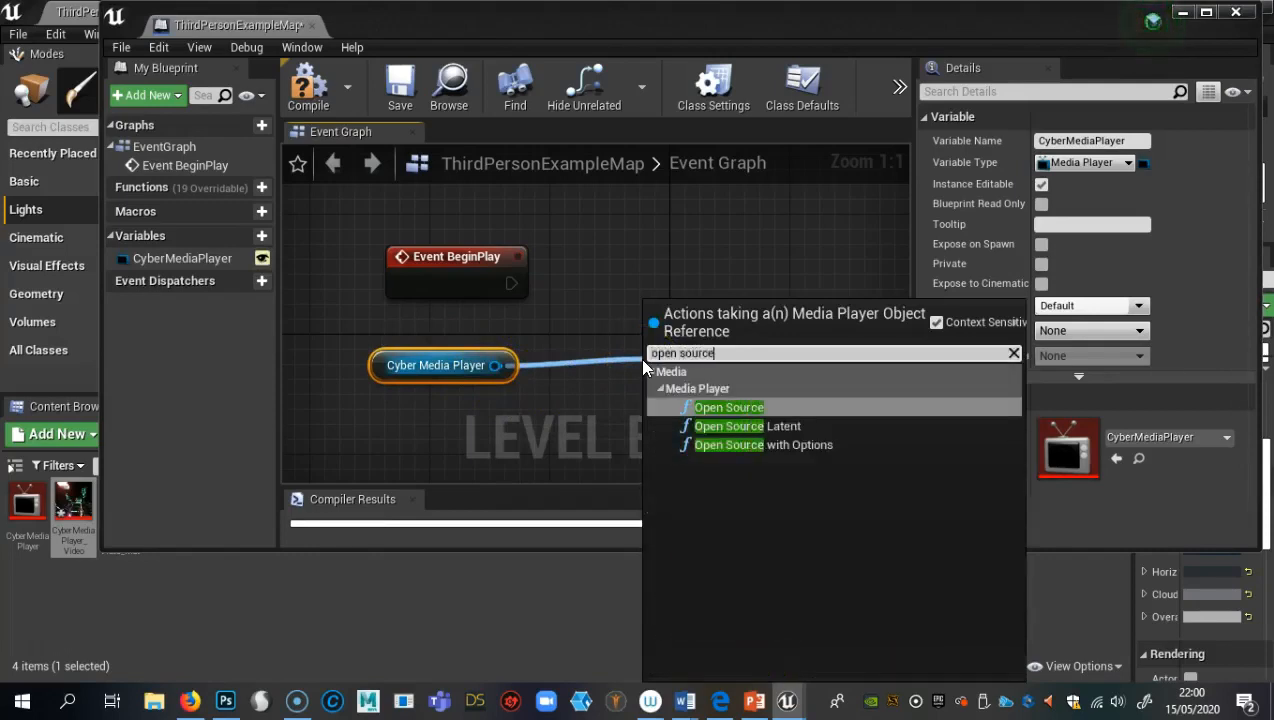
left_click(726, 407)
left_click_drag(708, 376, 706, 302)
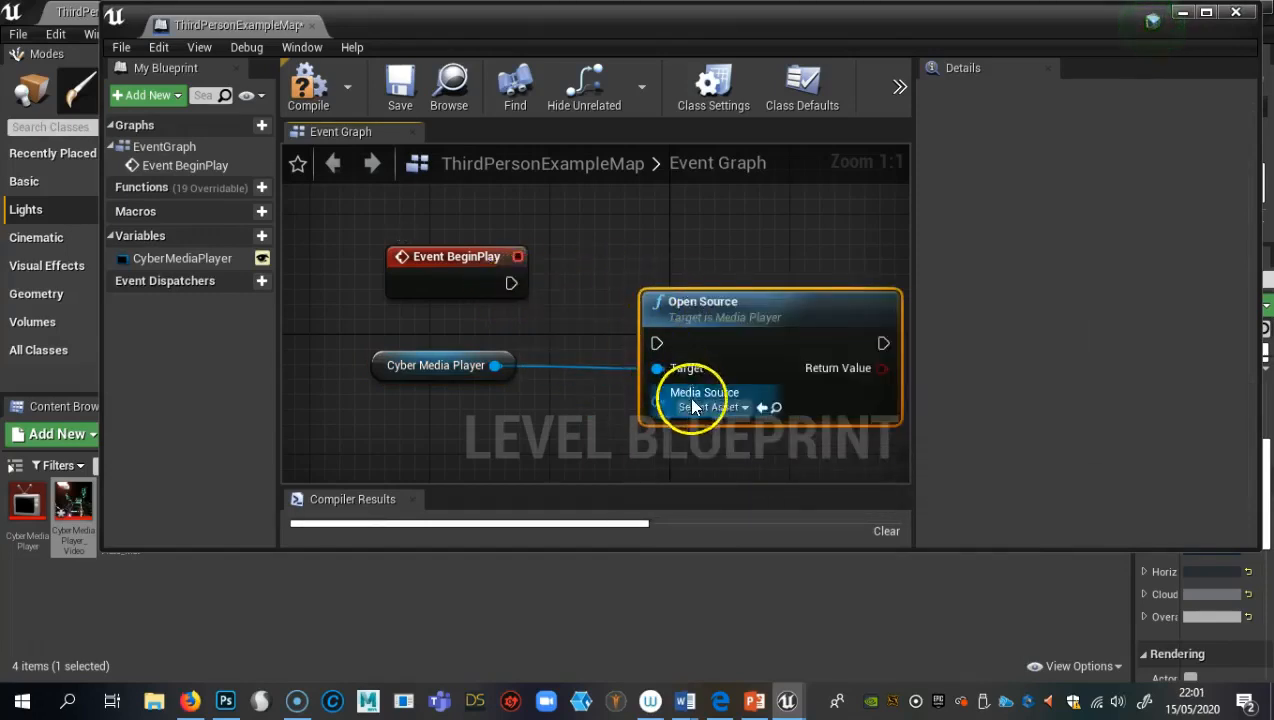
Set the Open Source node's media source to CyberMediaSource, wire Event BeginPlay into it, and save the compiled blueprint
left_click(742, 409)
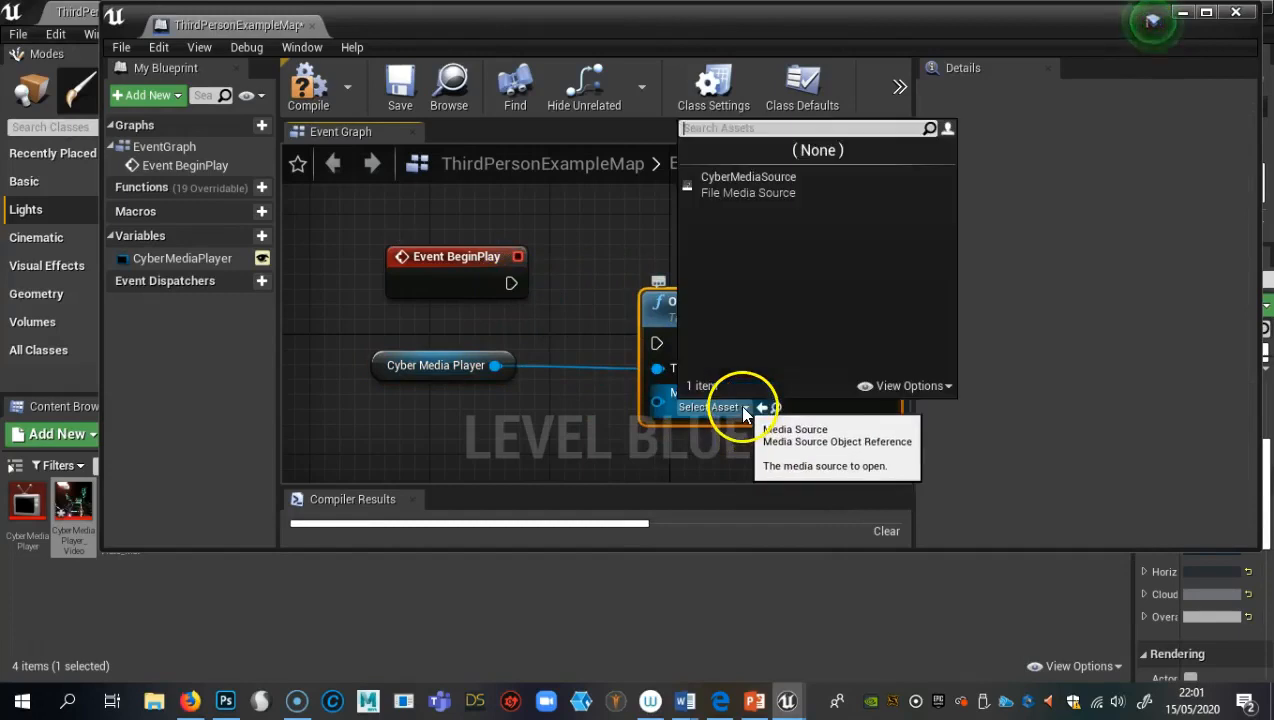
left_click(757, 188)
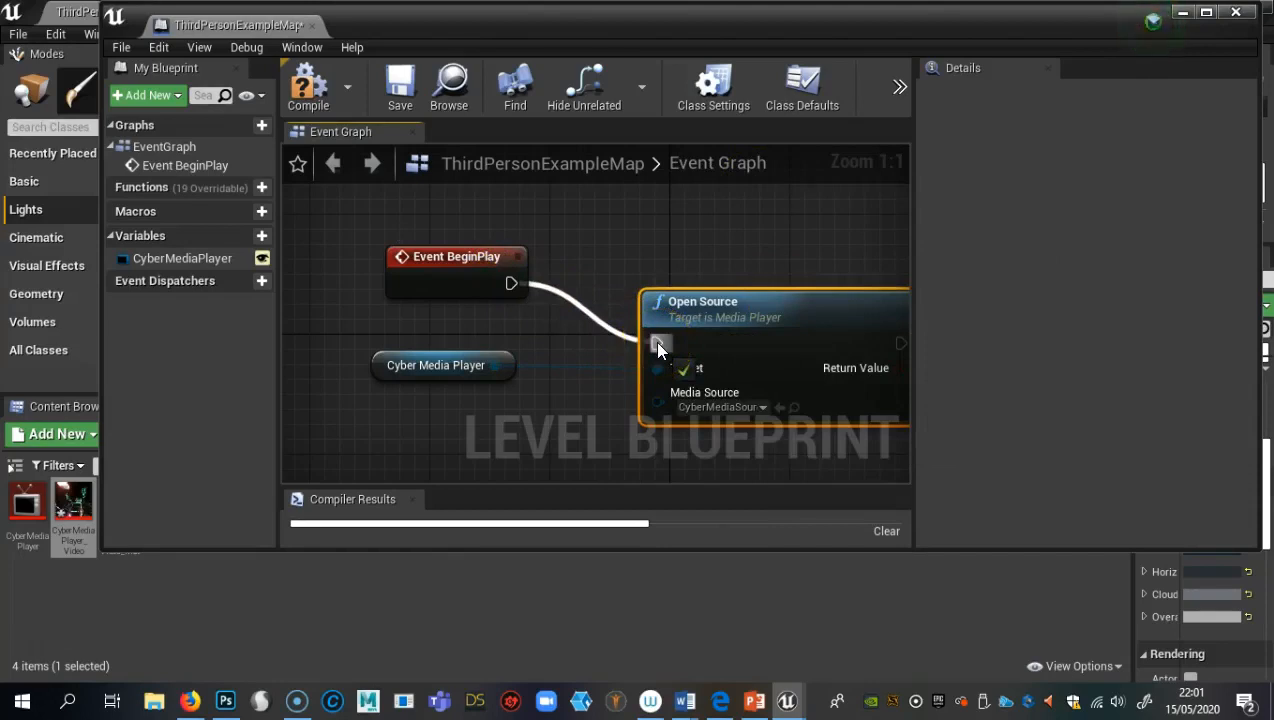
left_click_drag(658, 345, 658, 345)
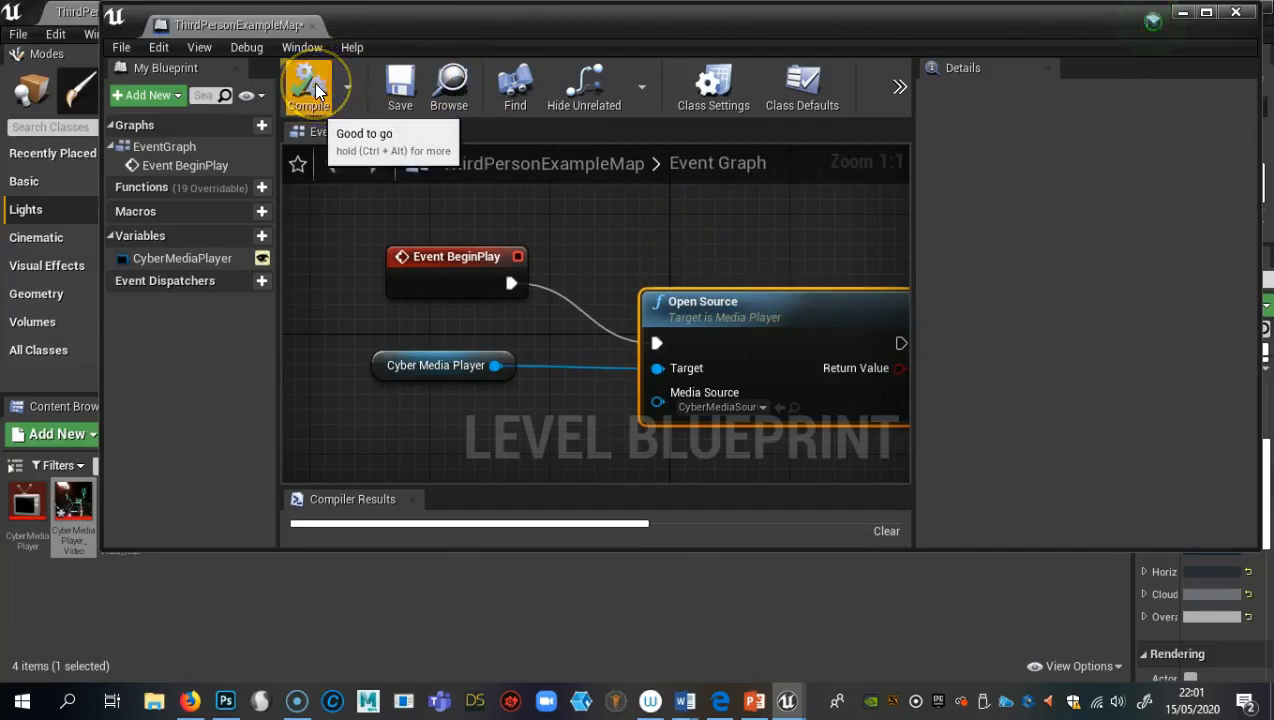
left_click(398, 90)
Apply the CyberMediaPlayer_Video_Mat material to the middle screen, Cube2, in the level
left_click_drag(635, 27, 597, 582)
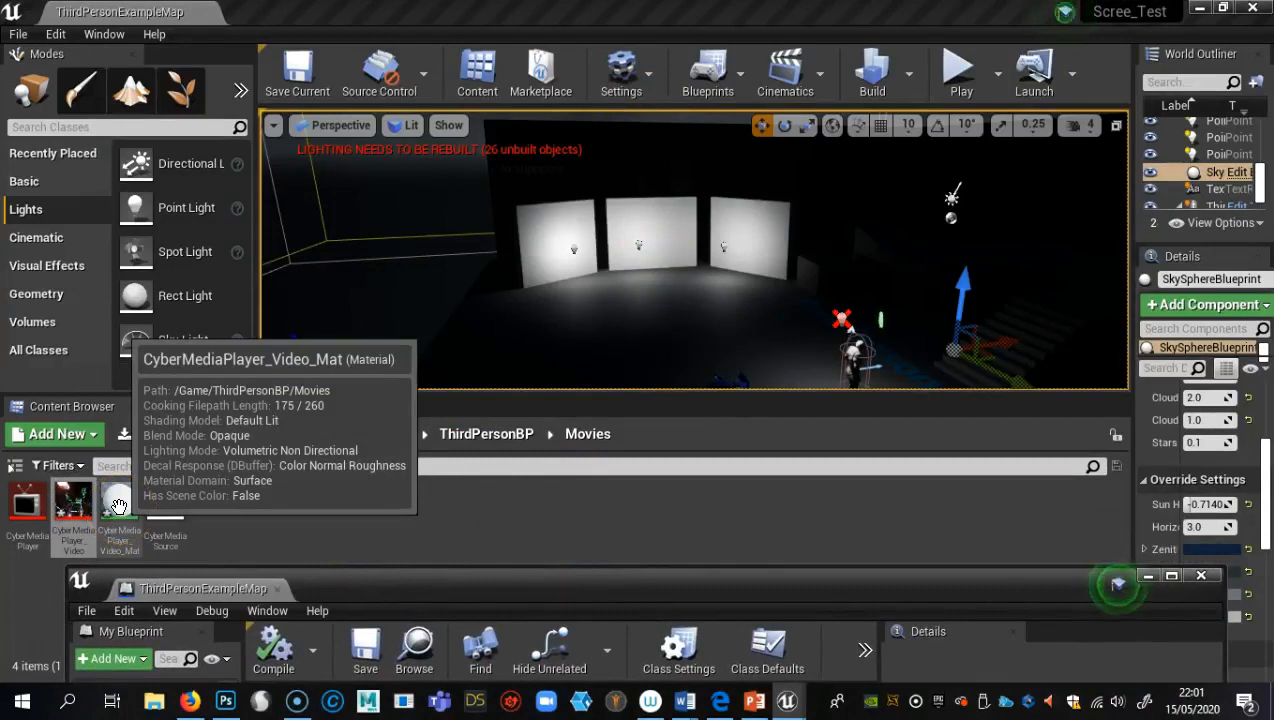
left_click_drag(118, 505, 647, 208)
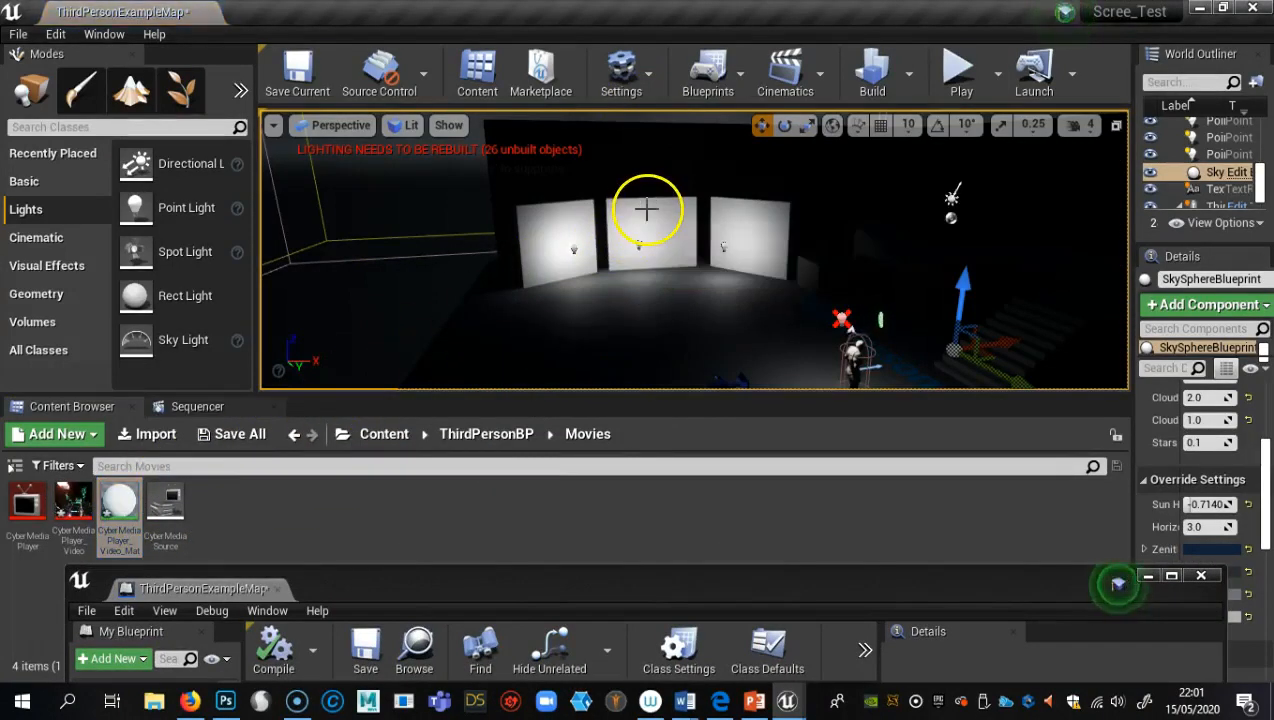
left_click(634, 224)
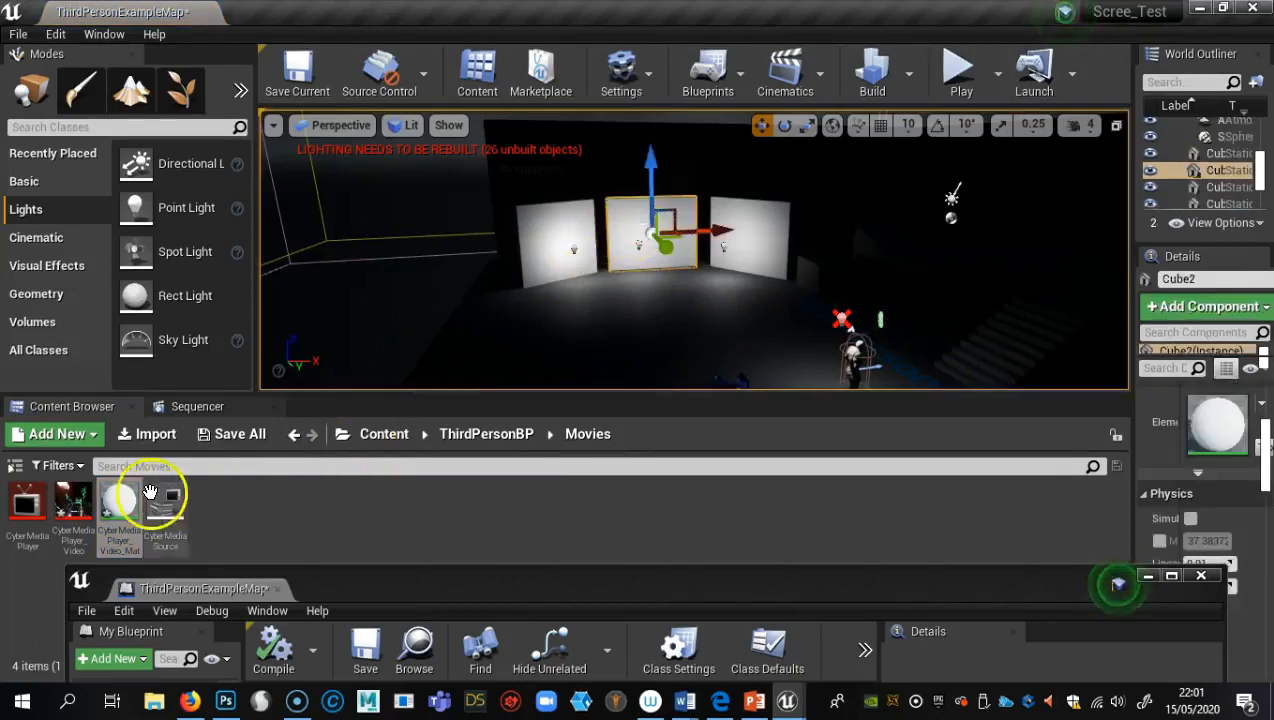
left_click_drag(119, 500, 634, 211)
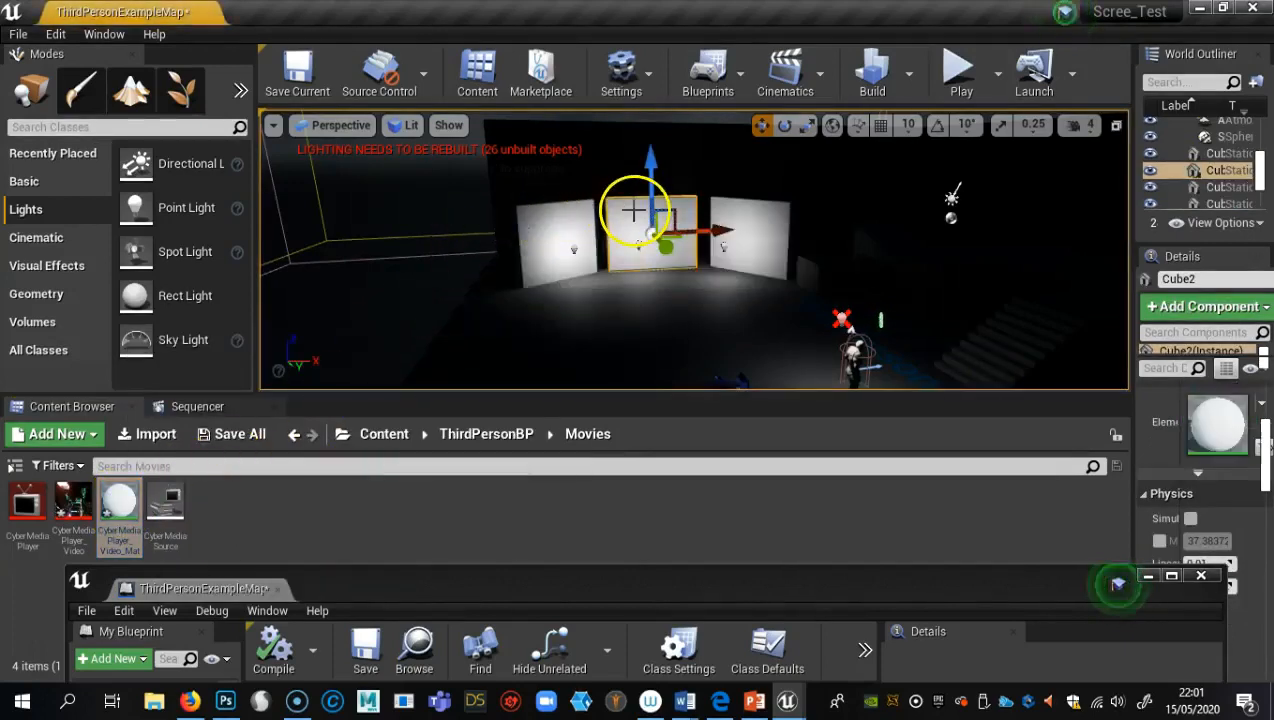
Play CyberMediaSource in the CyberMediaPlayer asset from about 0:11, and save and close the media player
double_click(27, 495)
double_click(126, 439)
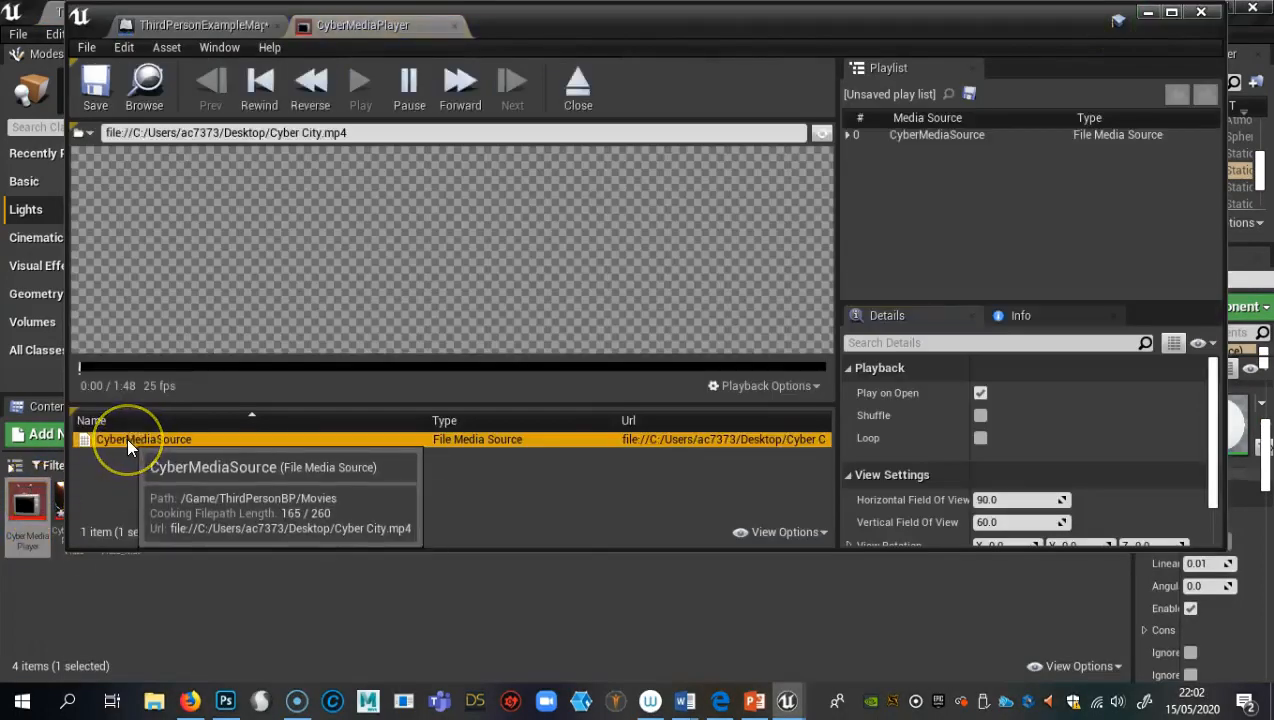
left_click(160, 368)
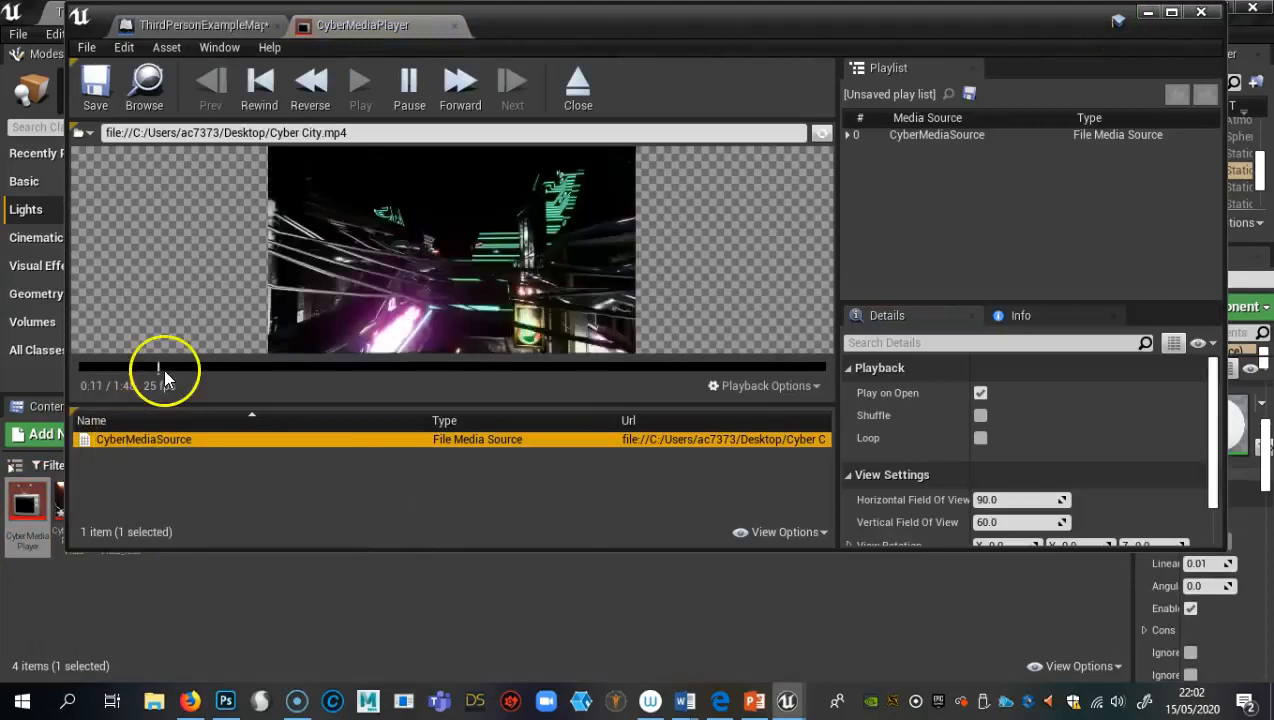
left_click(96, 88)
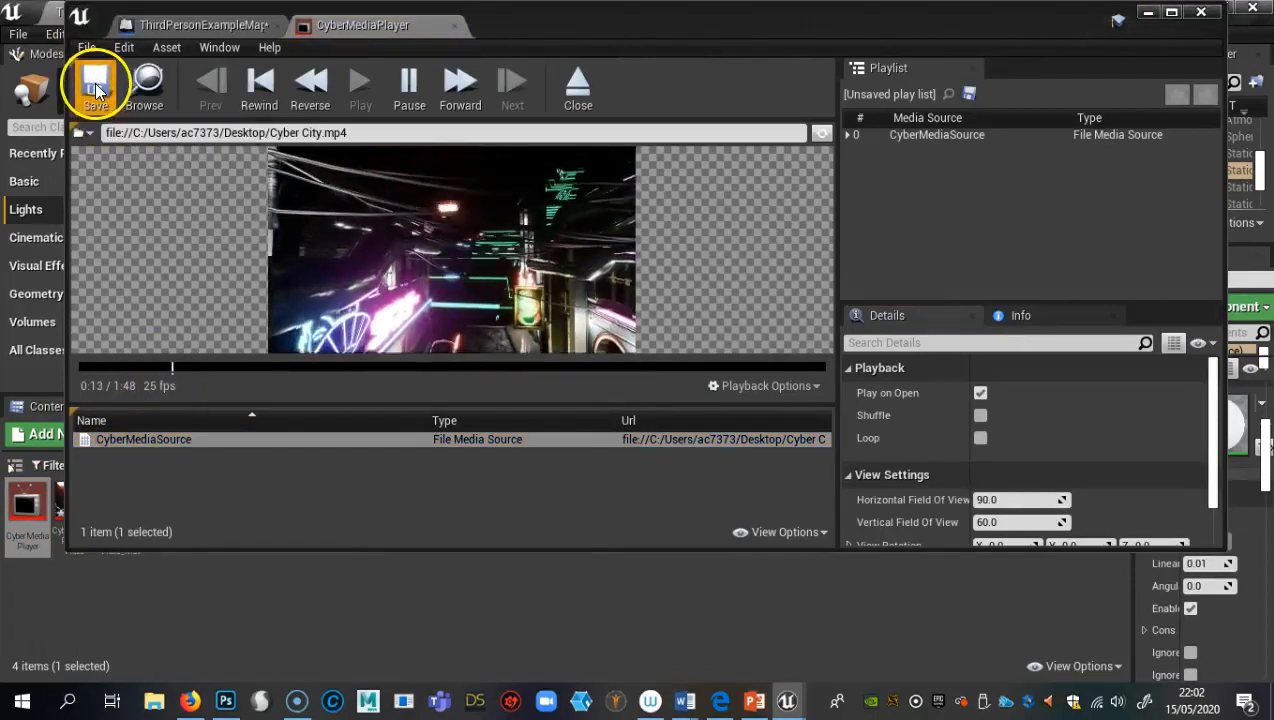
left_click(1203, 14)
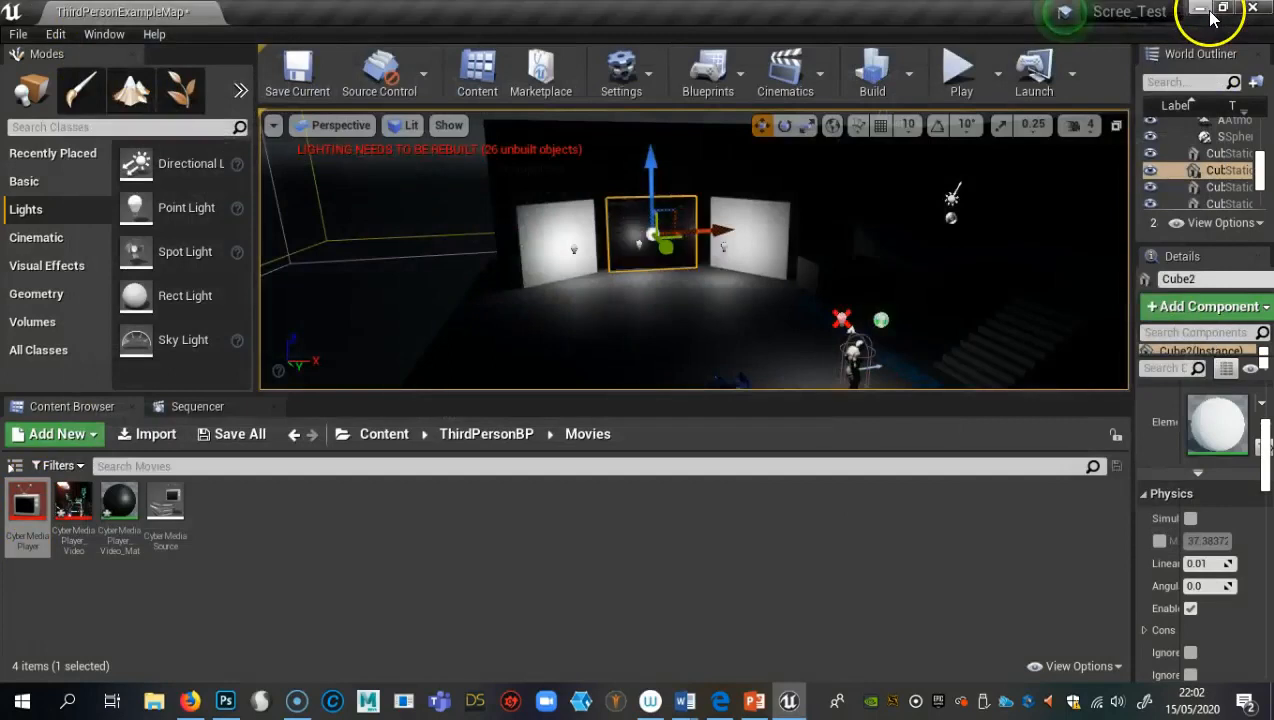
Play the level full screen, run the character to the middle screen to watch the video, and end the session
left_click(960, 72)
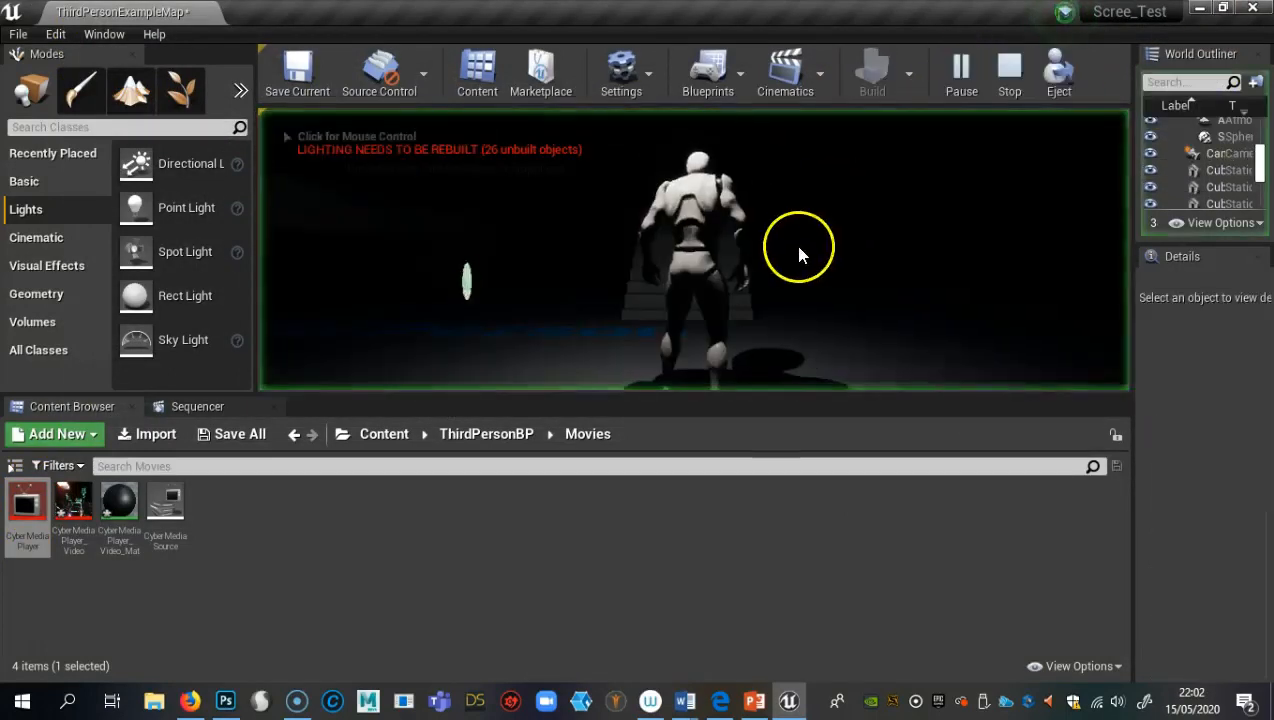
left_click(751, 271)
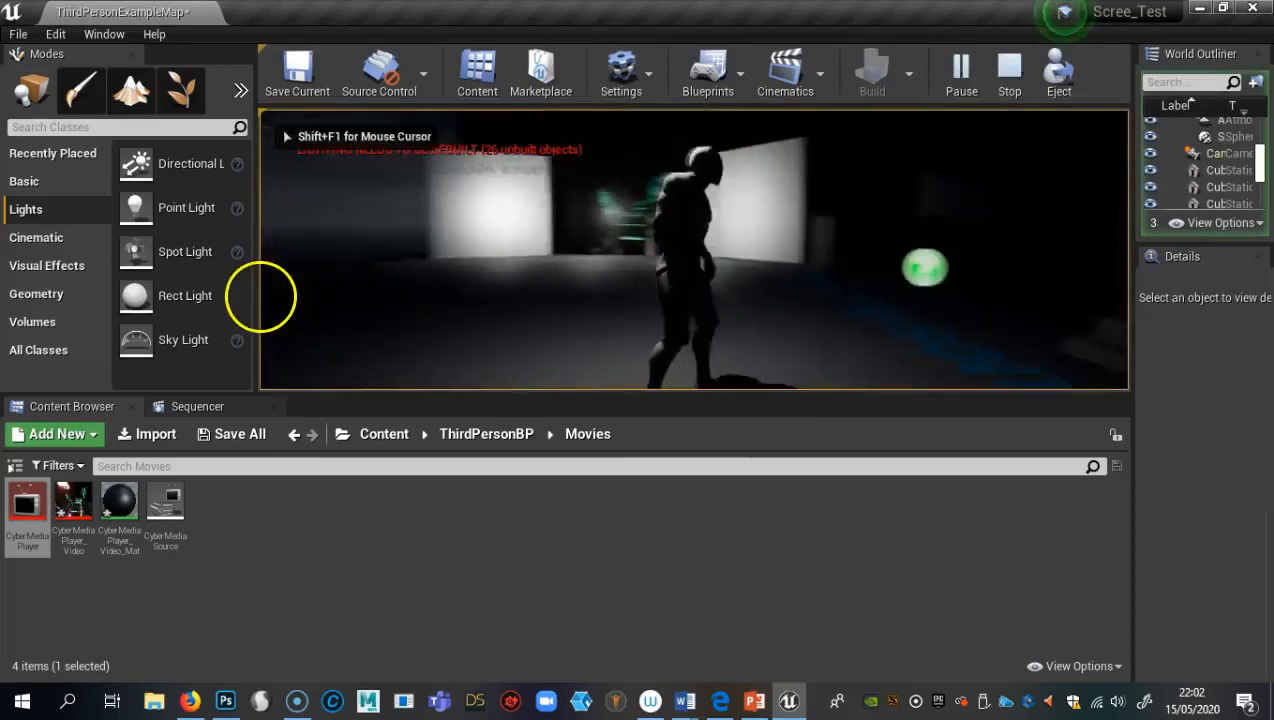
key("w")
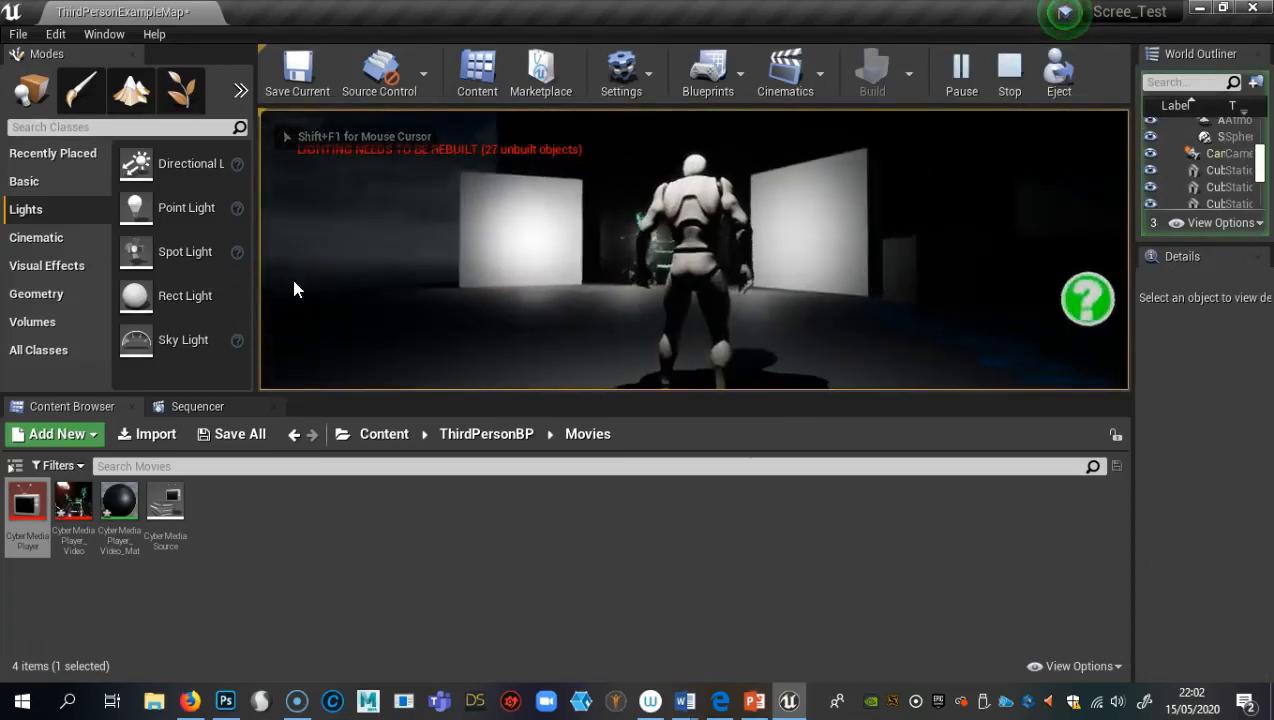
key("F11")
key("w")
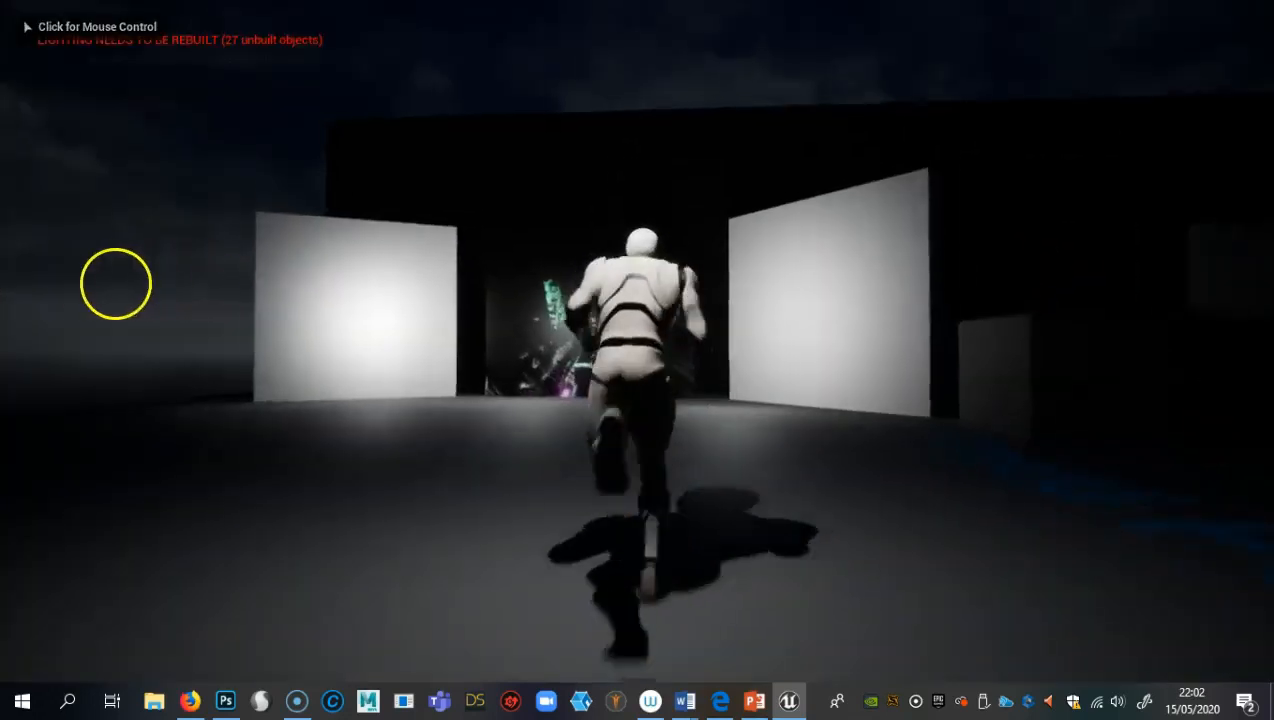
left_click(63, 304)
key("w")
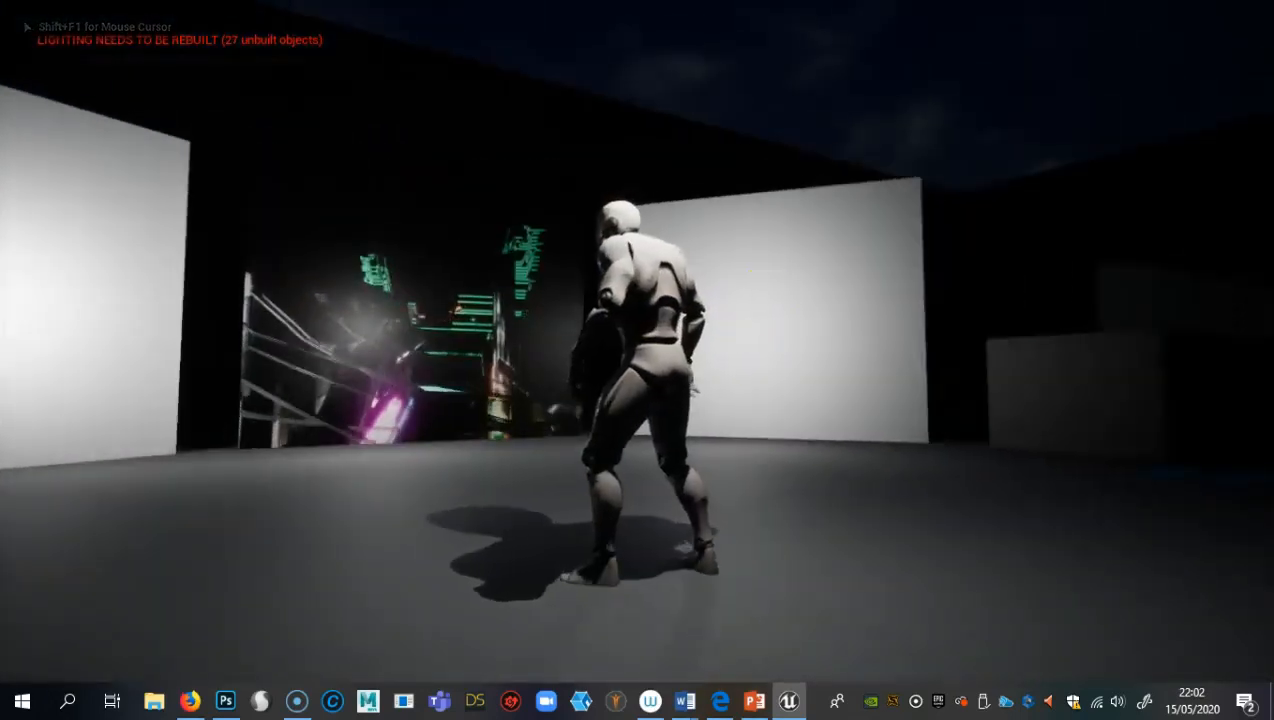
key("w")
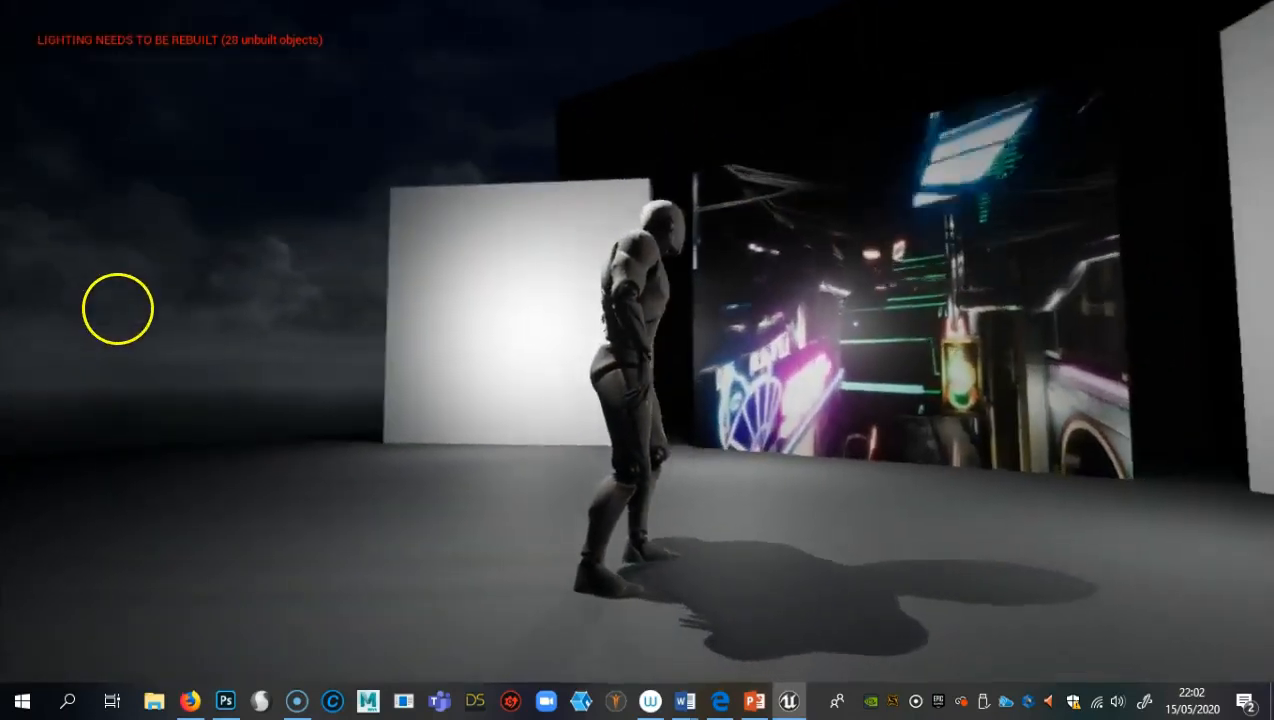
key("w")
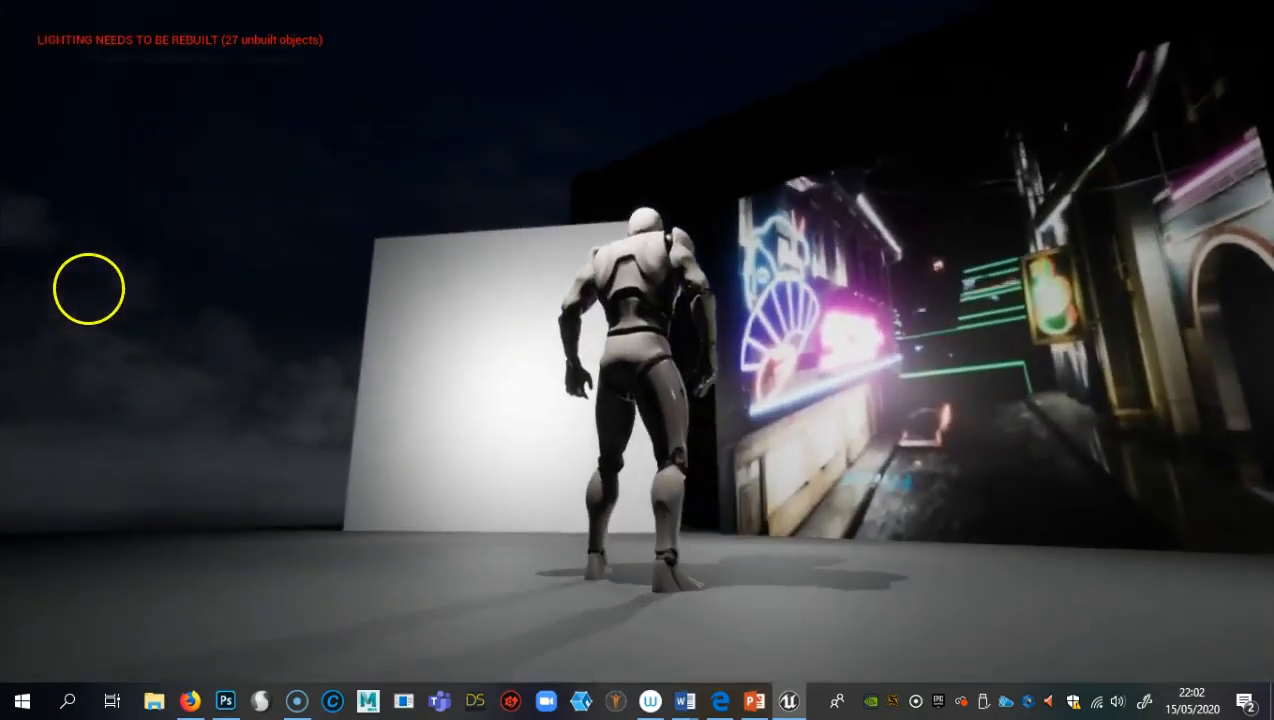
key("Escape")
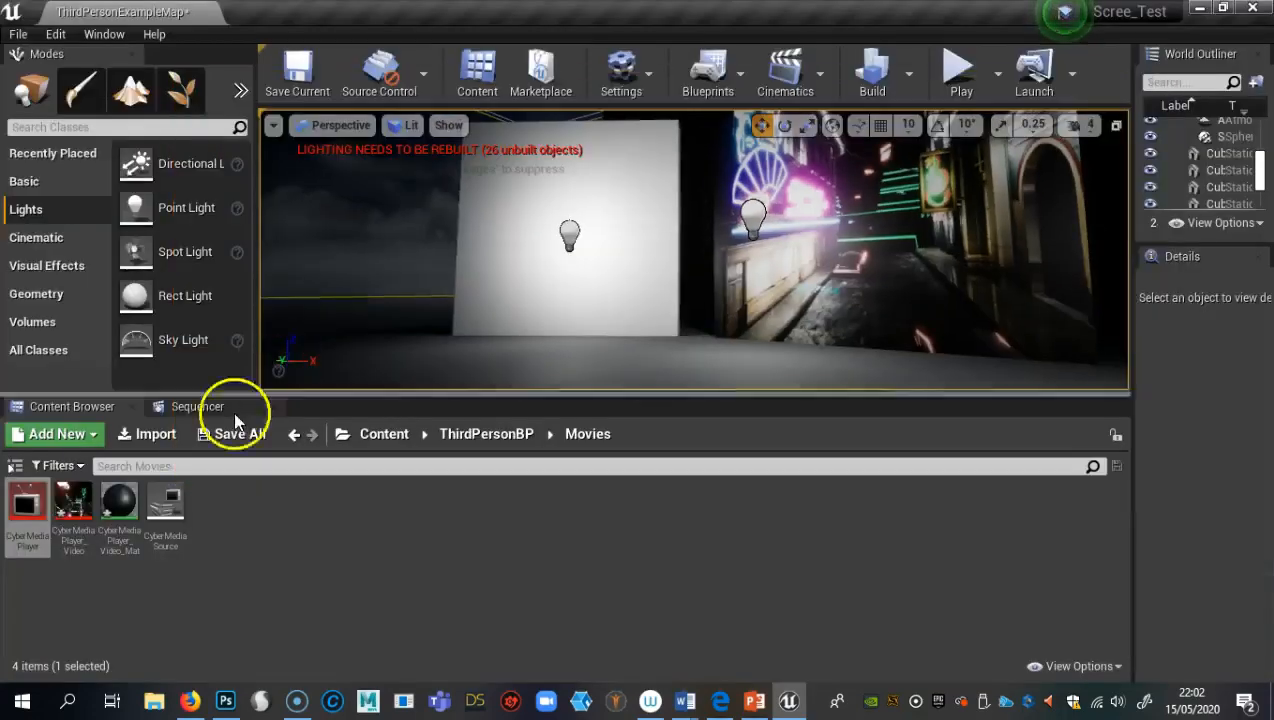
Add a scalar parameter to the CyberMediaPlayer_Video_Mat material and convert it to a constant
double_click(122, 505)
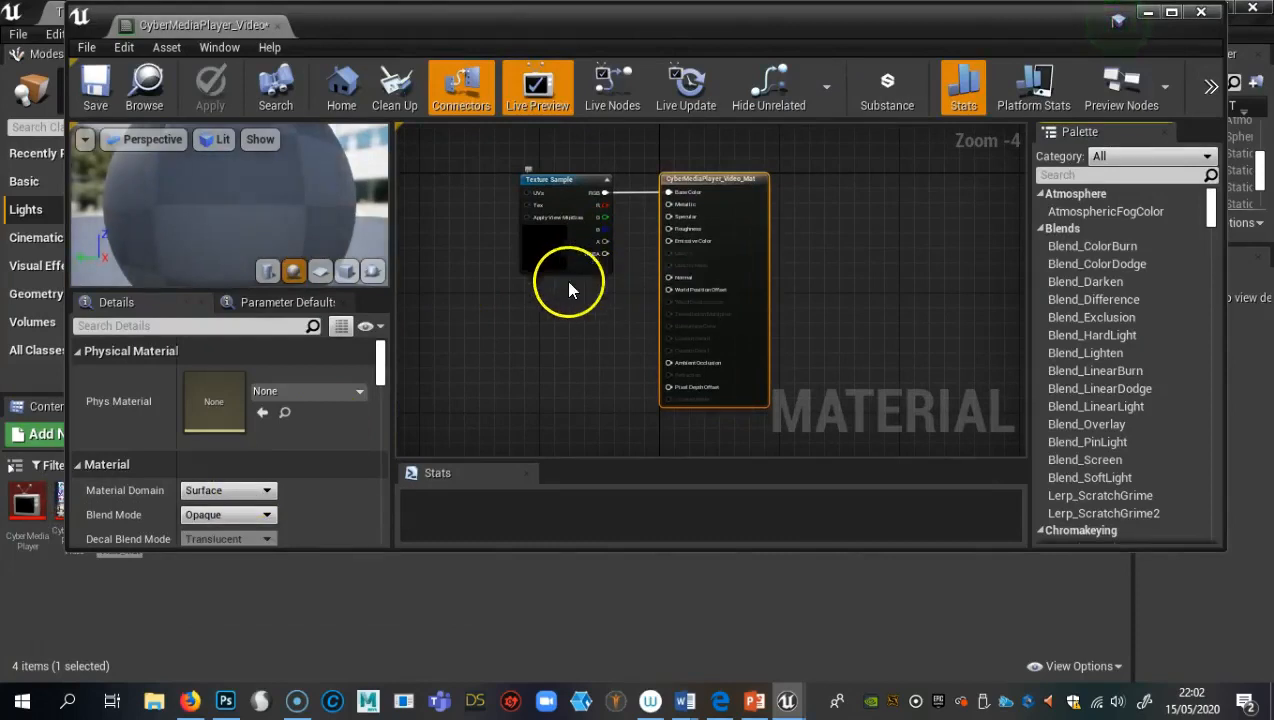
left_click(545, 350)
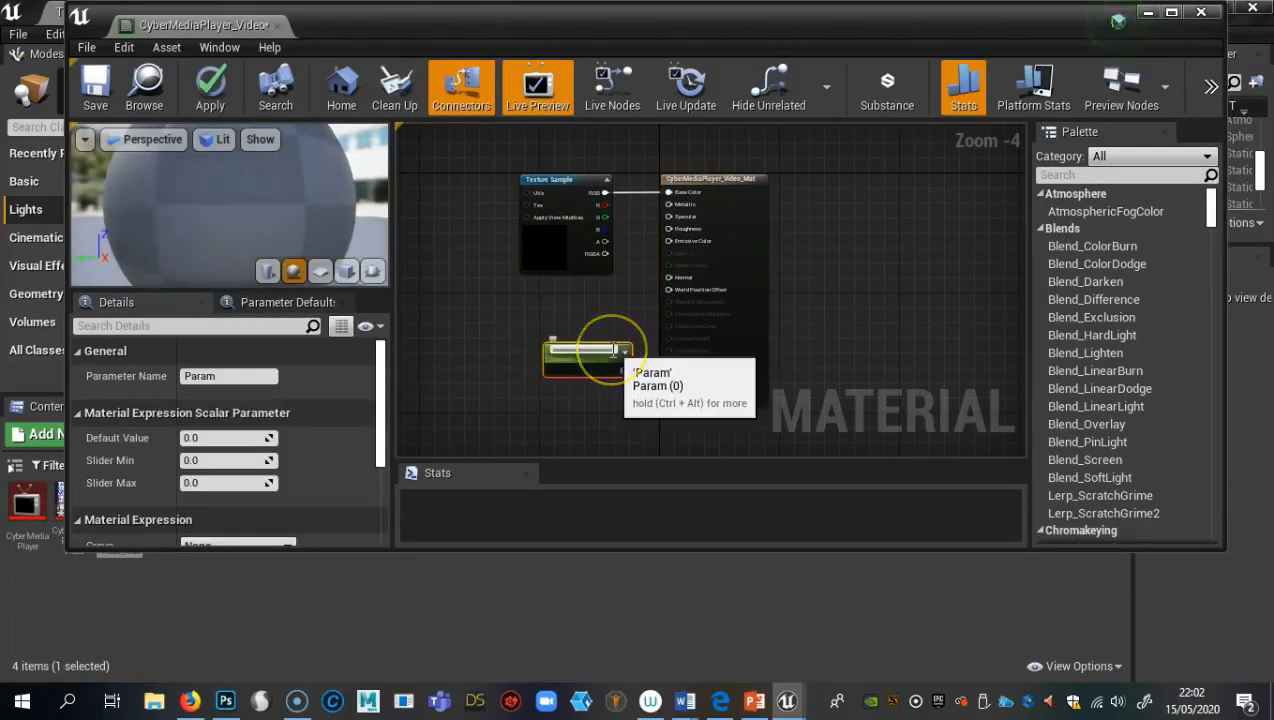
key("Return")
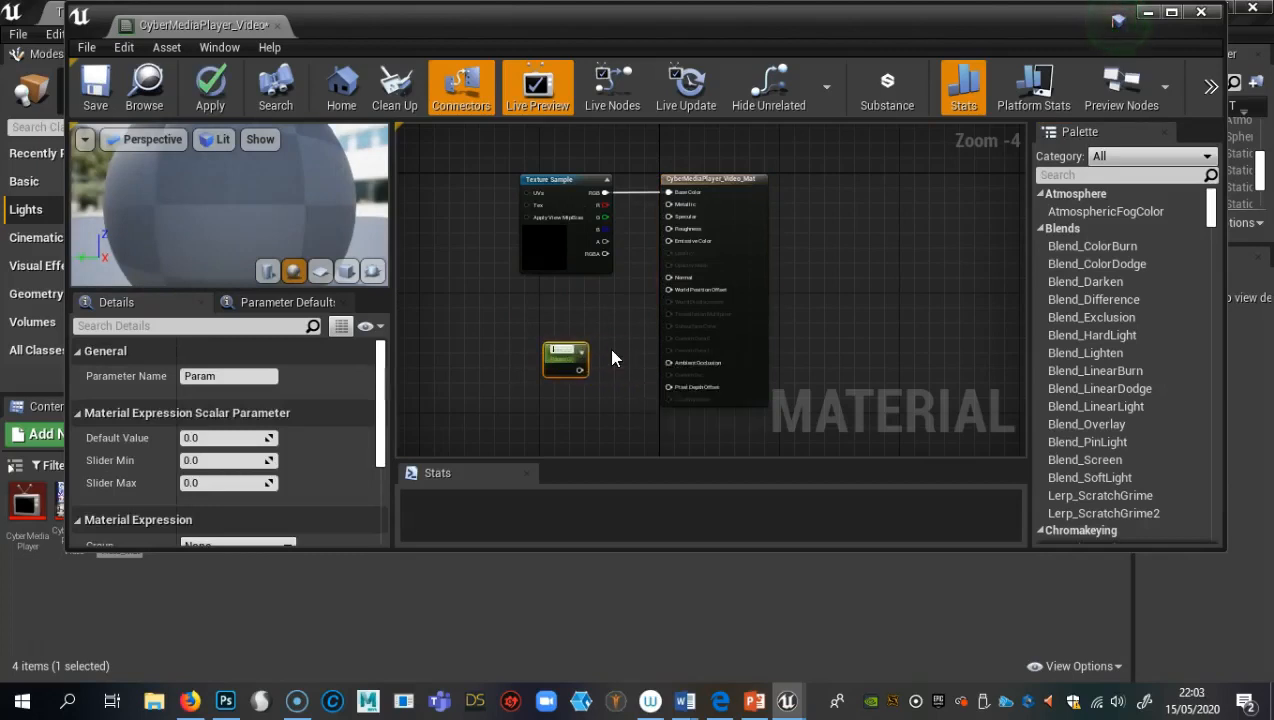
left_click(563, 350)
right_click(564, 356)
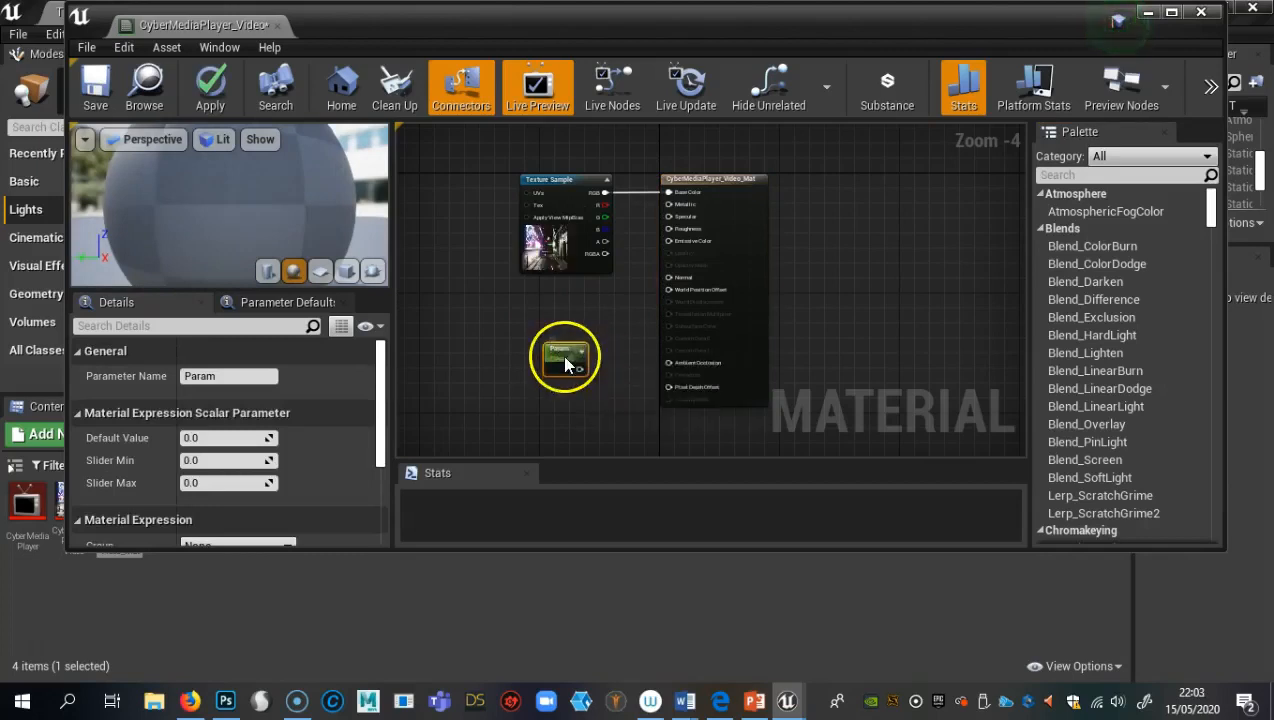
left_click(631, 19)
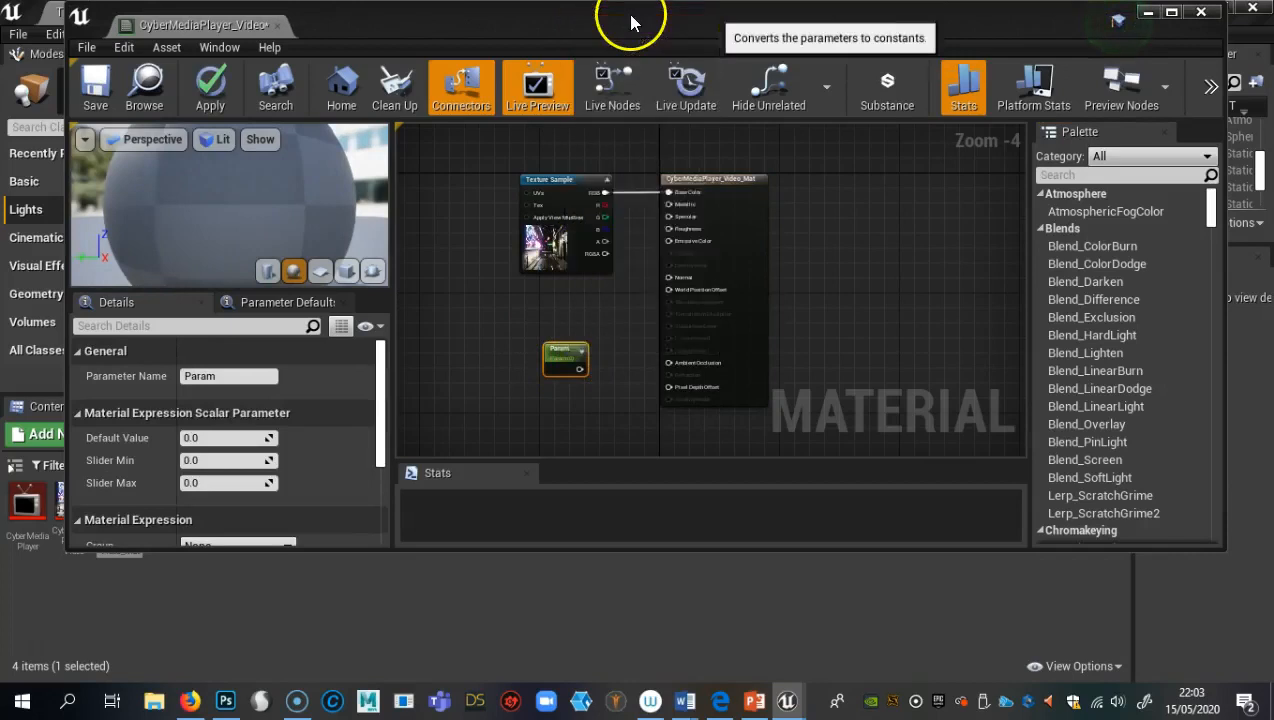
Connect the 0 constant to the material's Roughness input, and apply and save the material
scroll(597, 292, "up", 2)
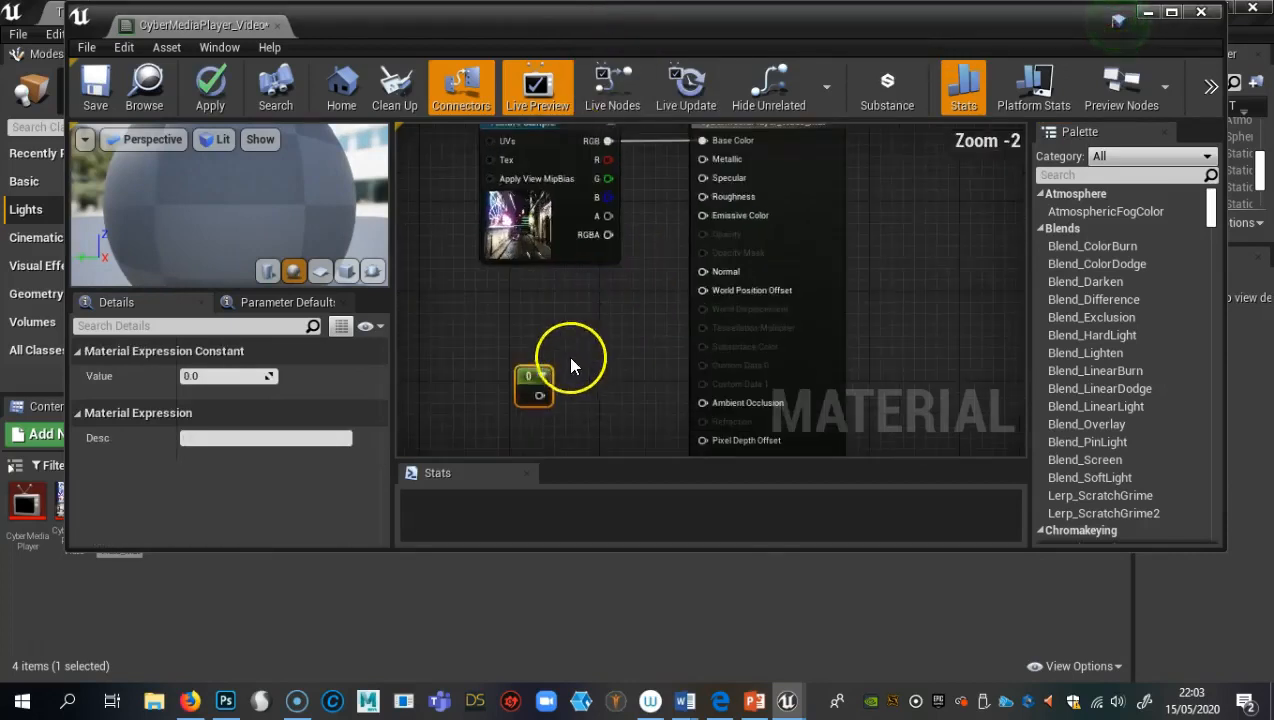
left_click_drag(540, 396, 594, 407)
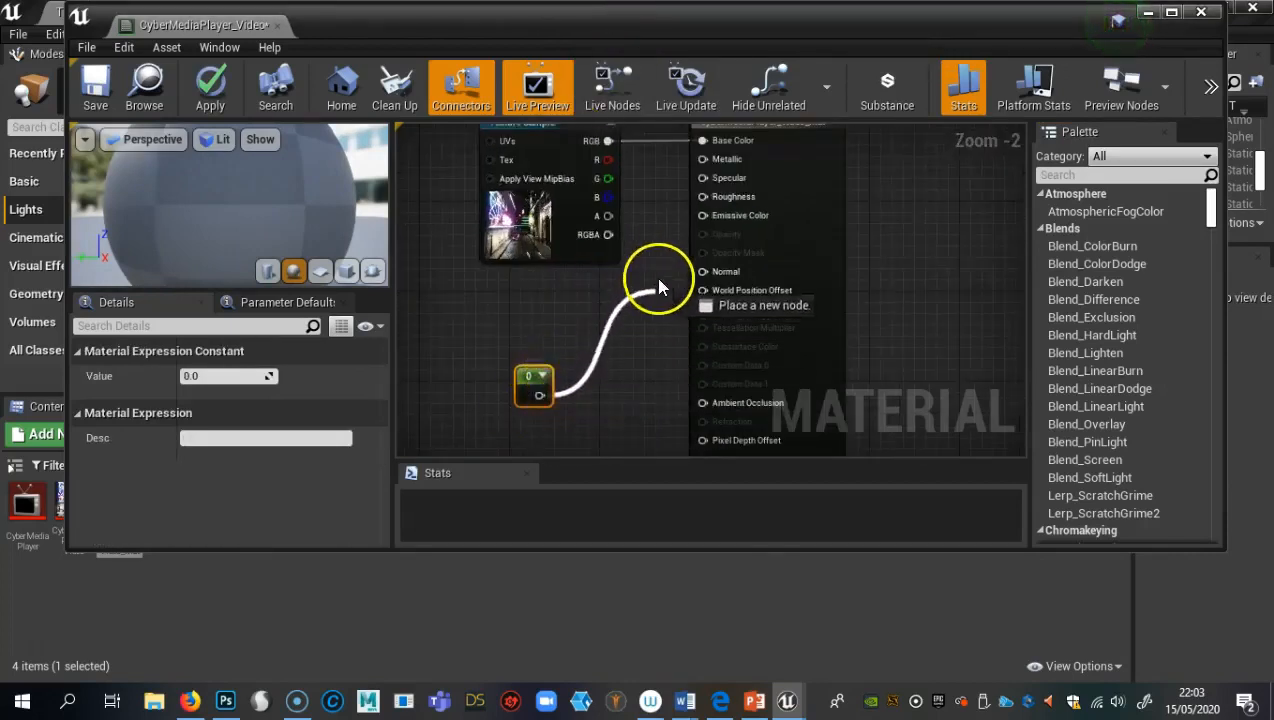
left_click_drag(681, 209, 700, 199)
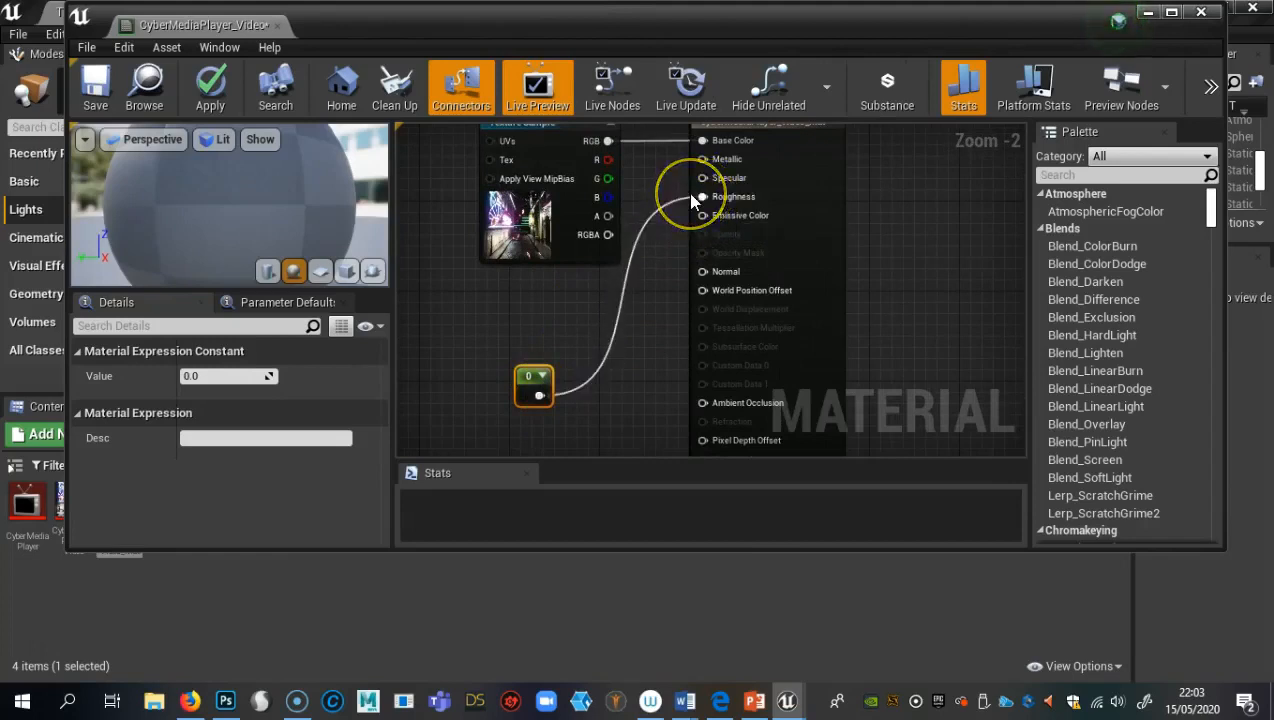
left_click(211, 90)
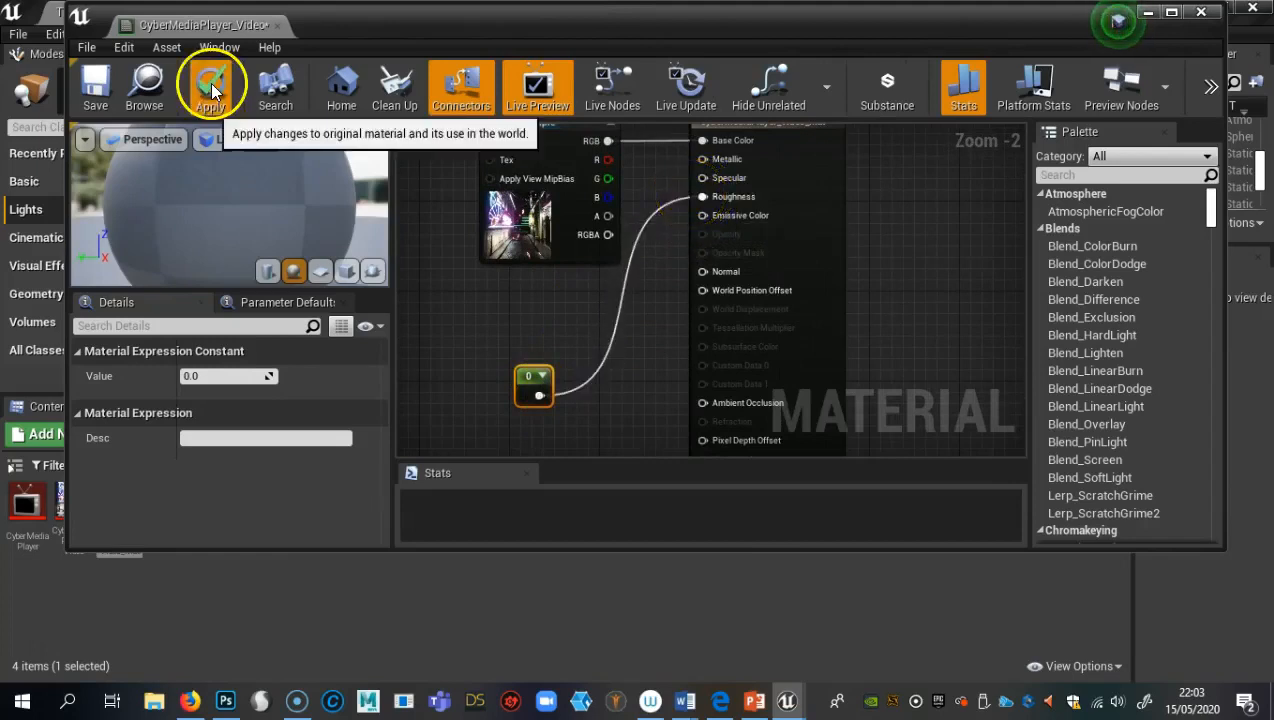
left_click(110, 88)
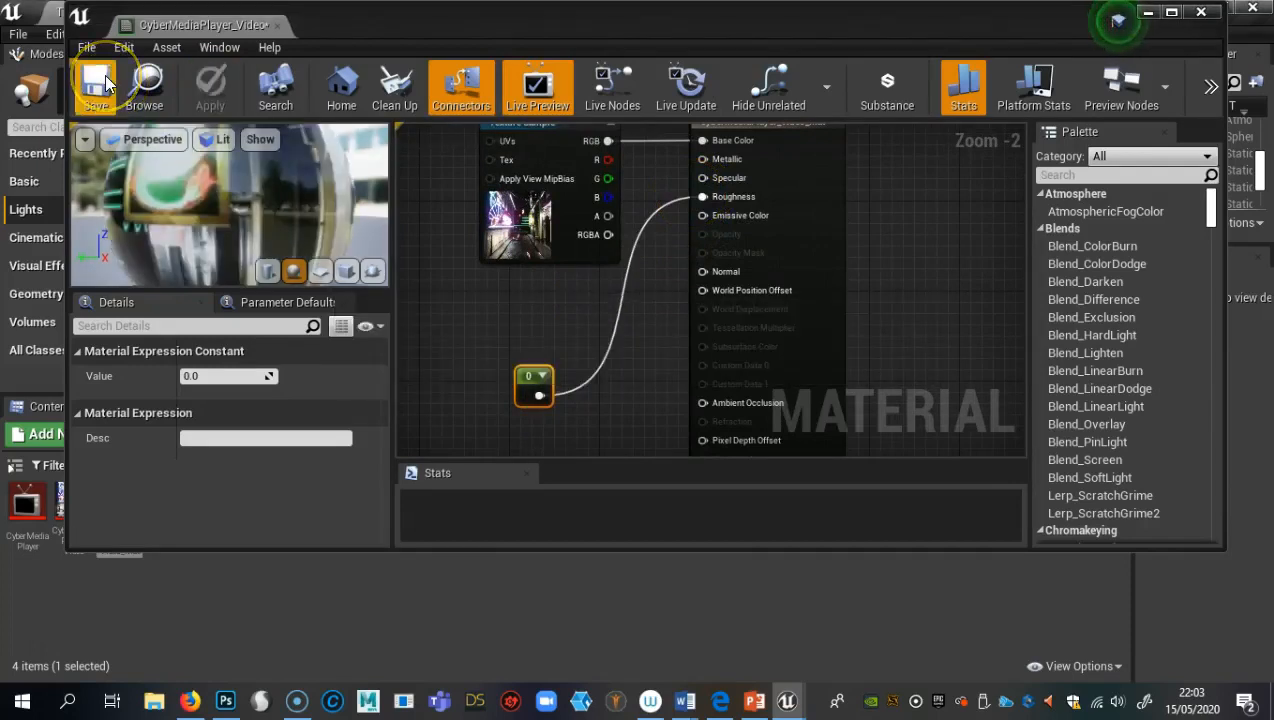
left_click(93, 88)
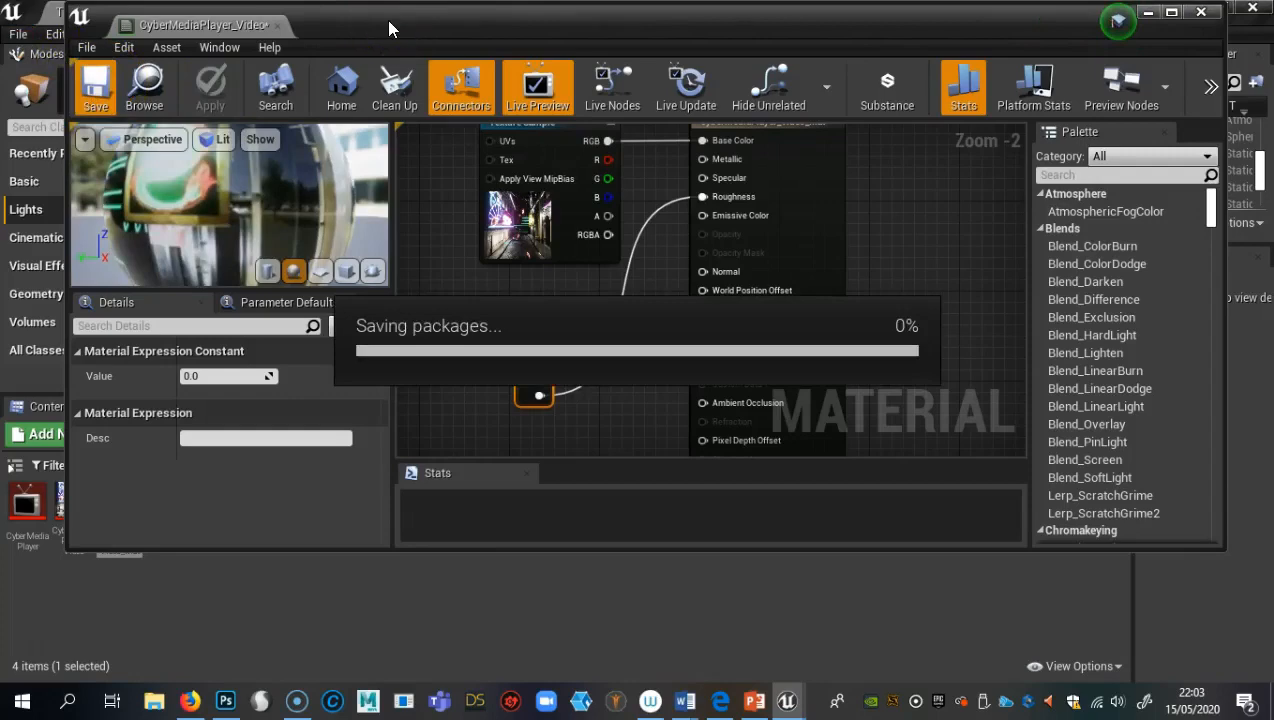
Play the level full screen again and run up to the middle screen to check the zero-roughness video material
left_click_drag(389, 28, 383, 622)
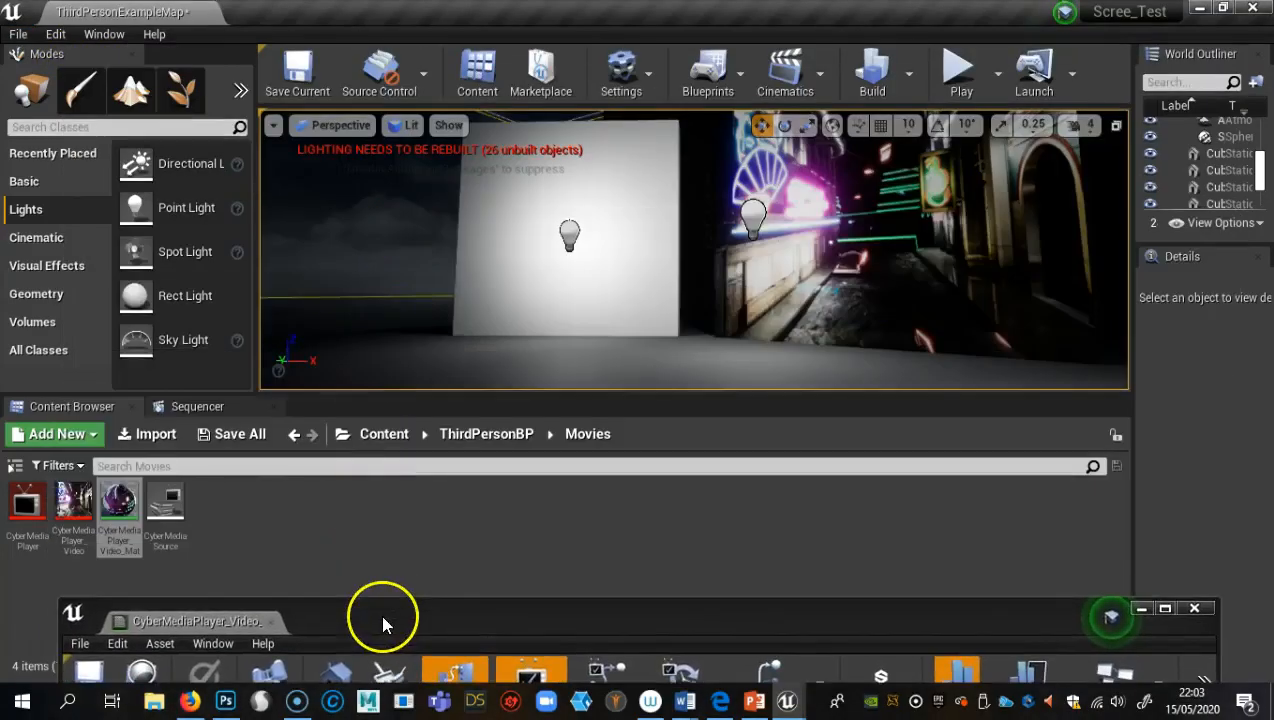
left_click(958, 78)
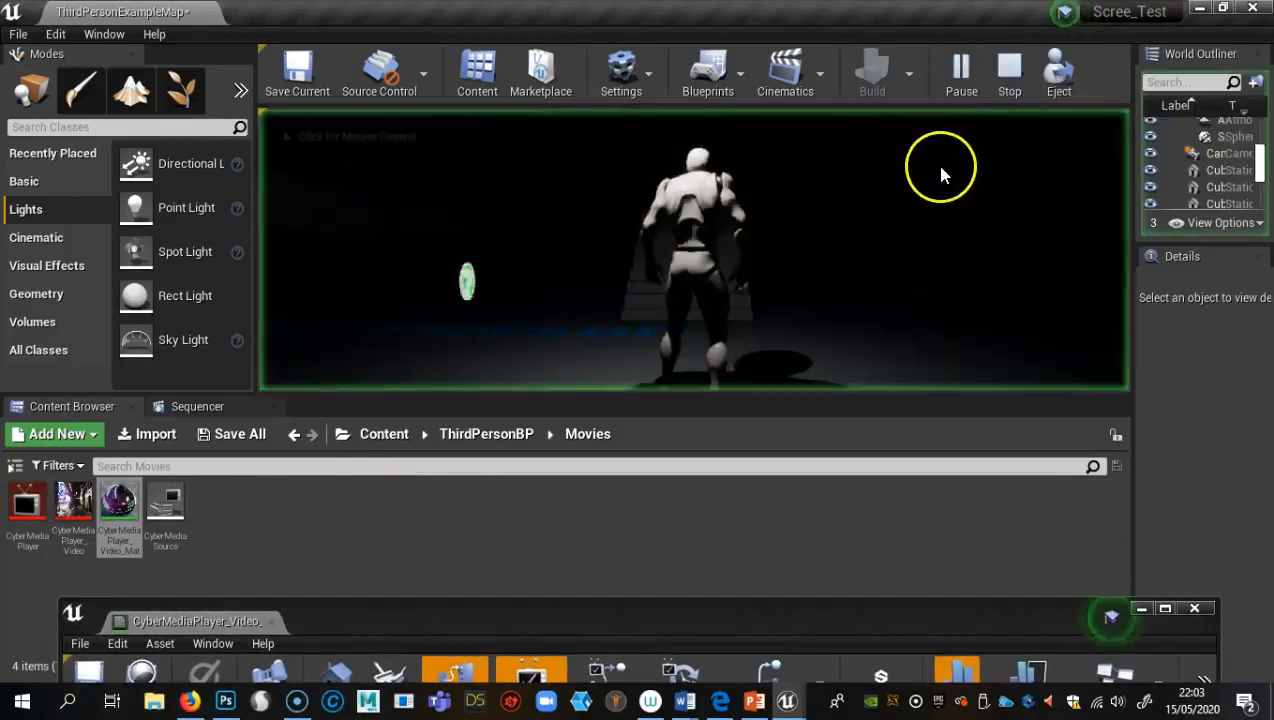
left_click(798, 290)
key("shift+F1")
key("F11")
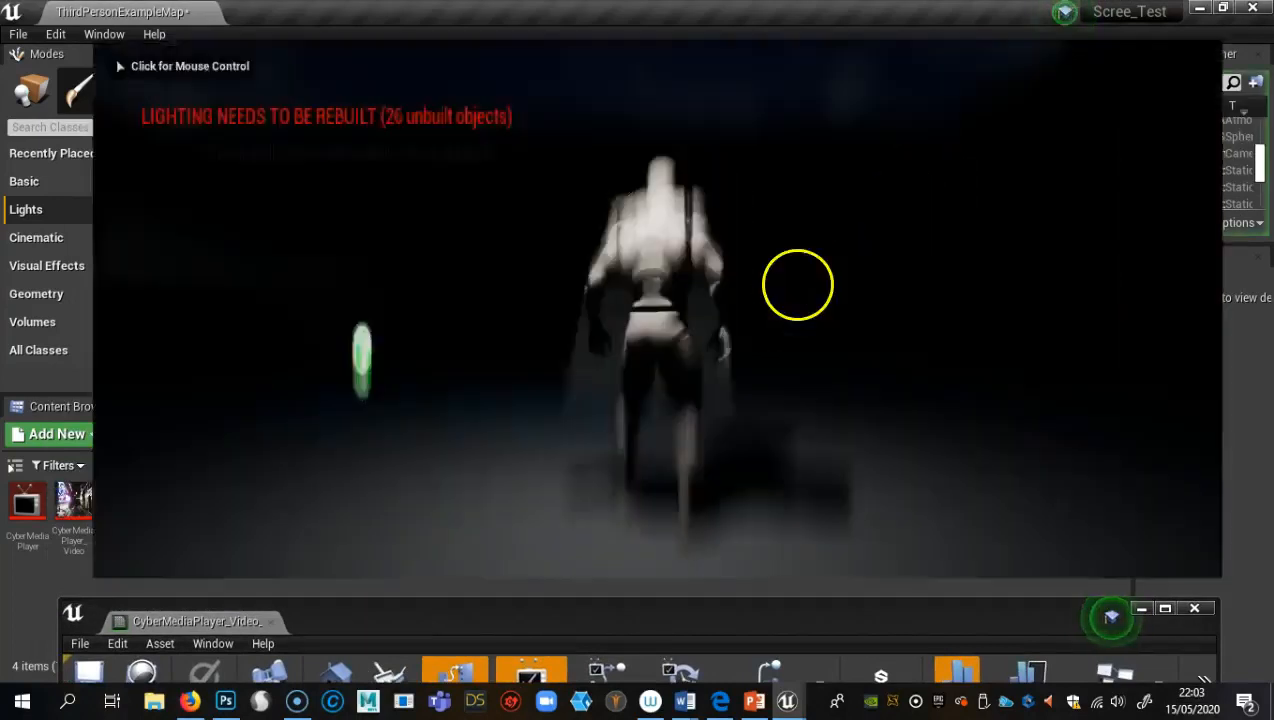
key("w")
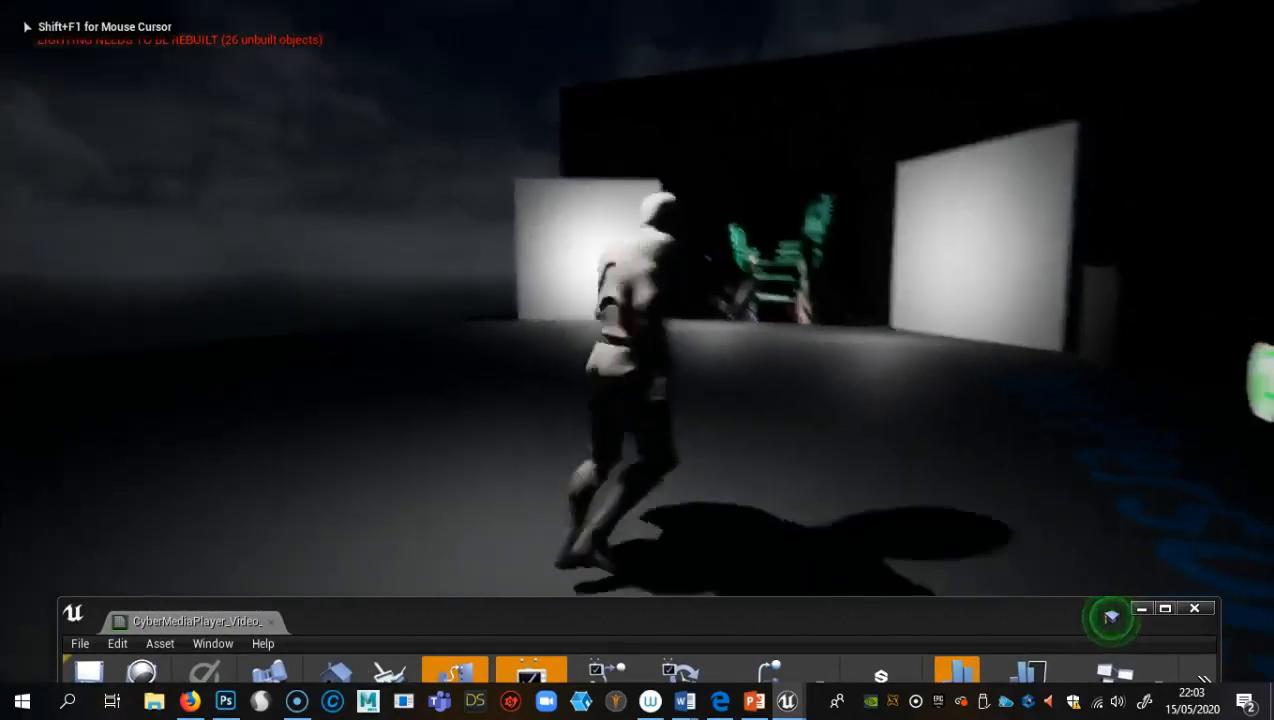
key("w")
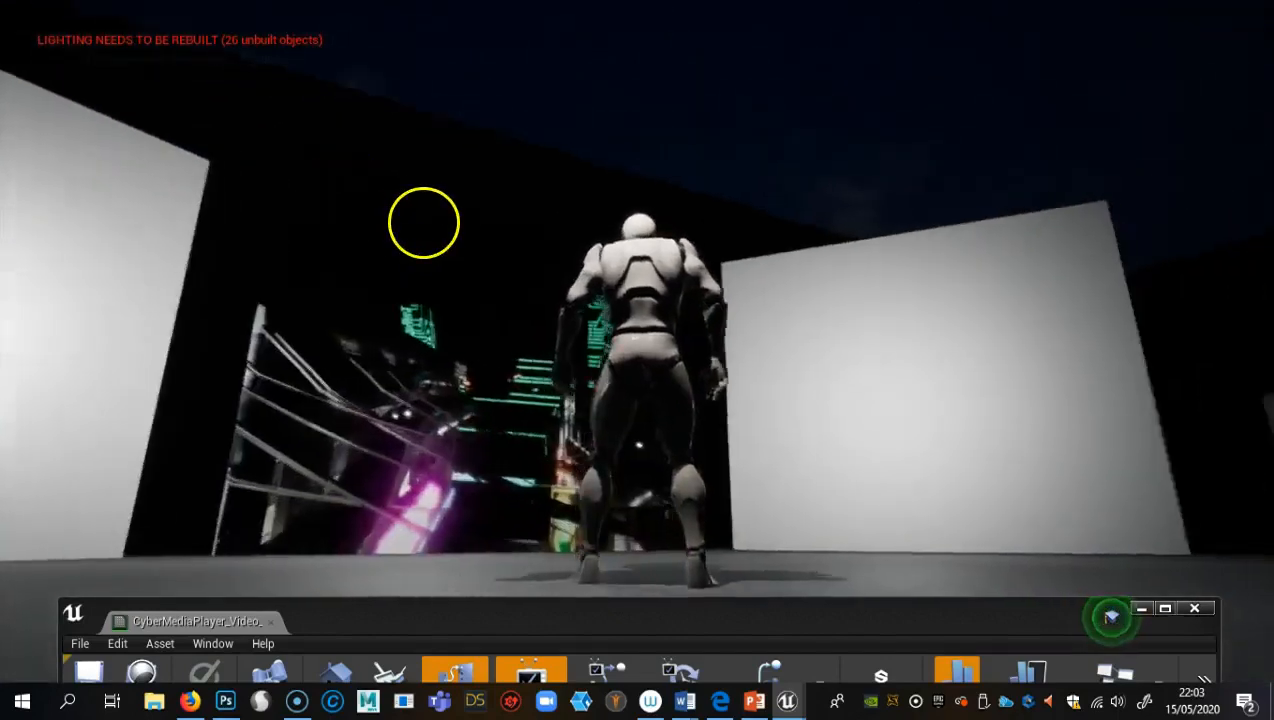
Move the character around in front of the middle screen, end the play session, and restore the full editor layout
key("w")
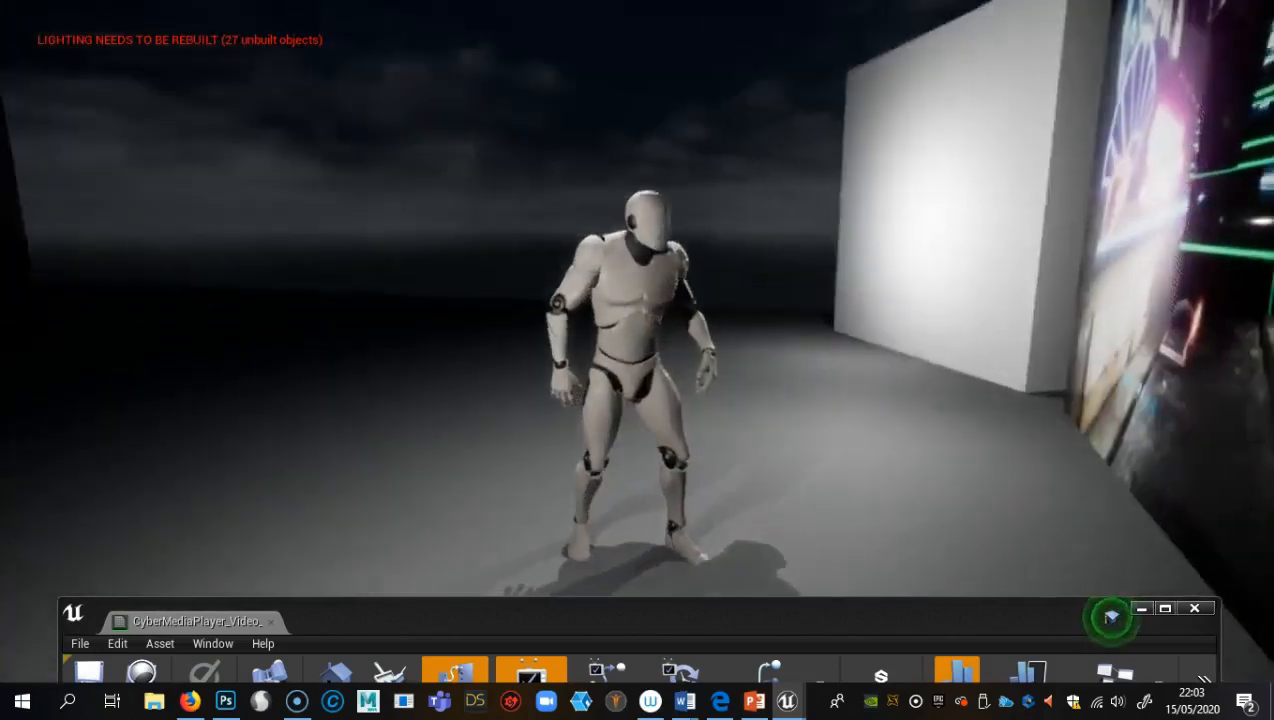
key("Escape")
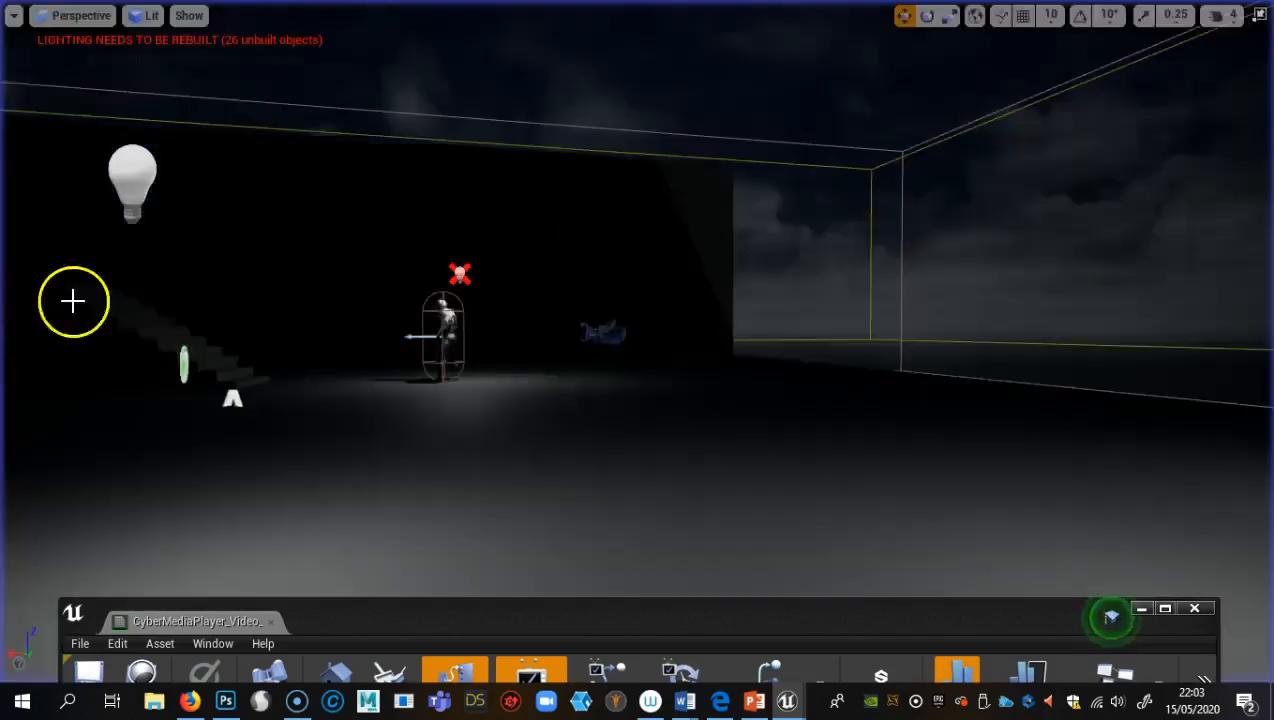
key("F11")
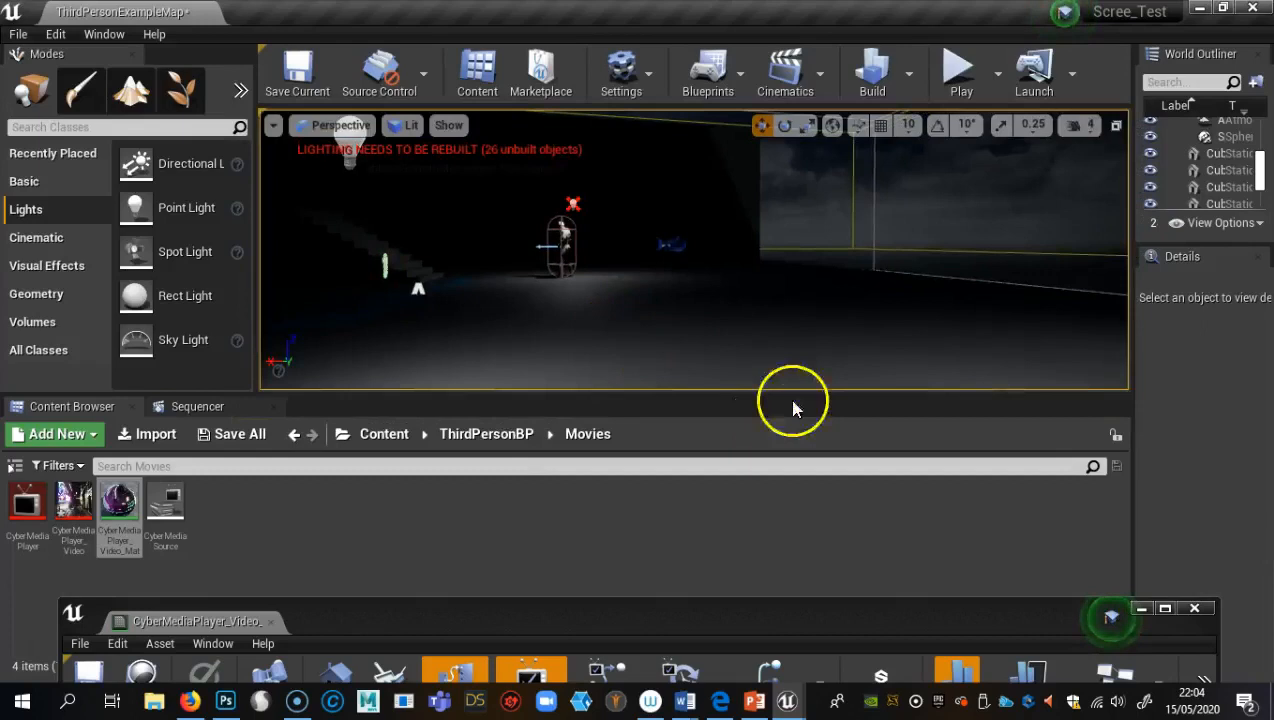
mouse_move(165, 503)
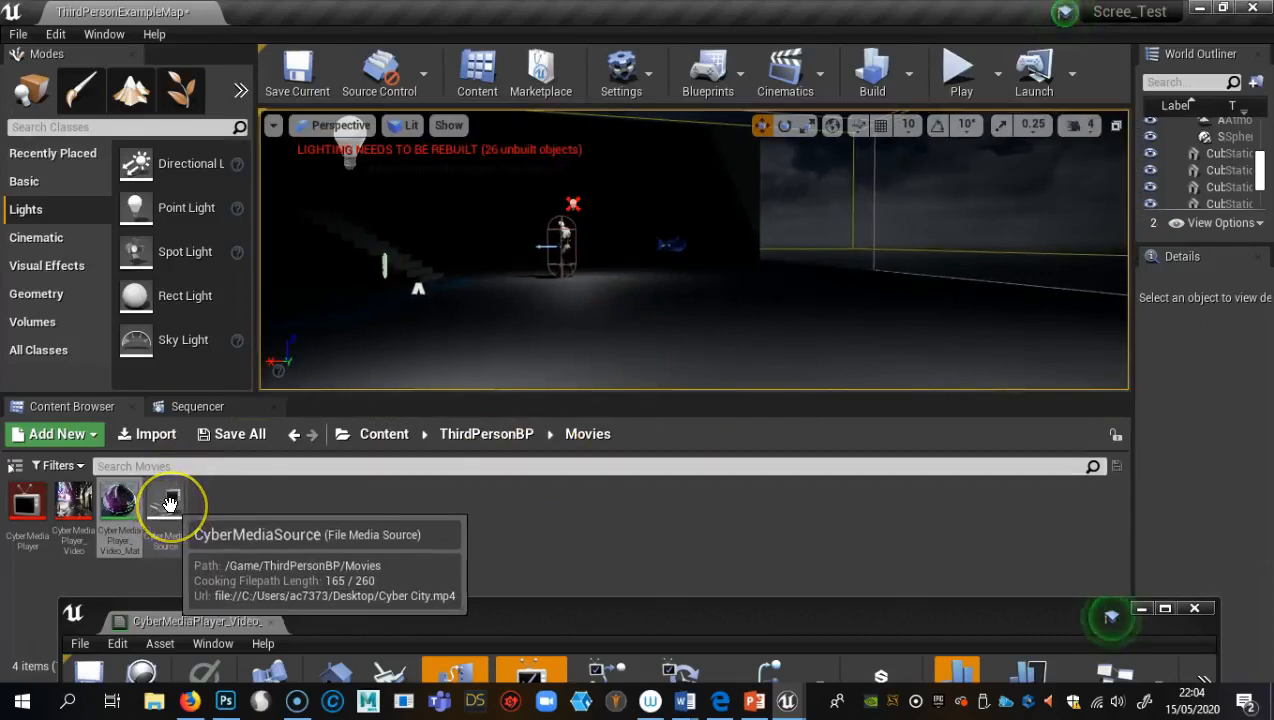
double_click(170, 503)
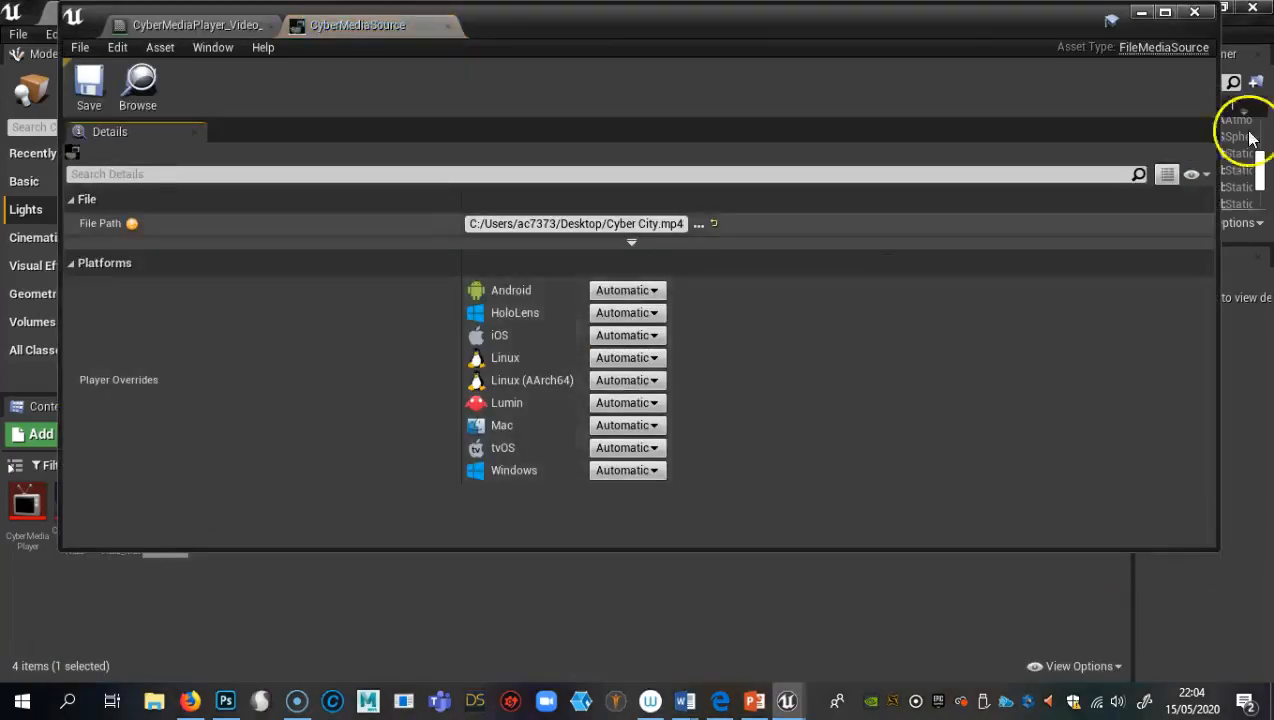
left_click(1197, 13)
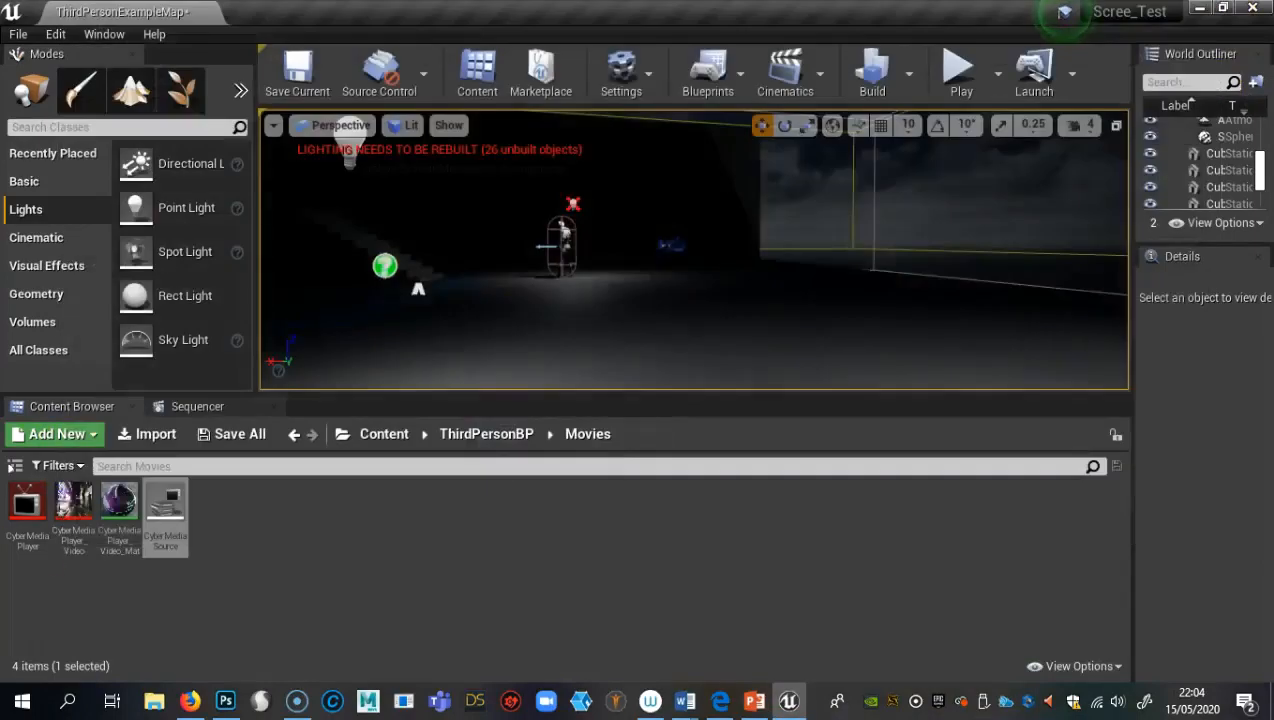
Enable looping playback on the CyberMediaPlayer asset, save it, and close its editor
double_click(27, 505)
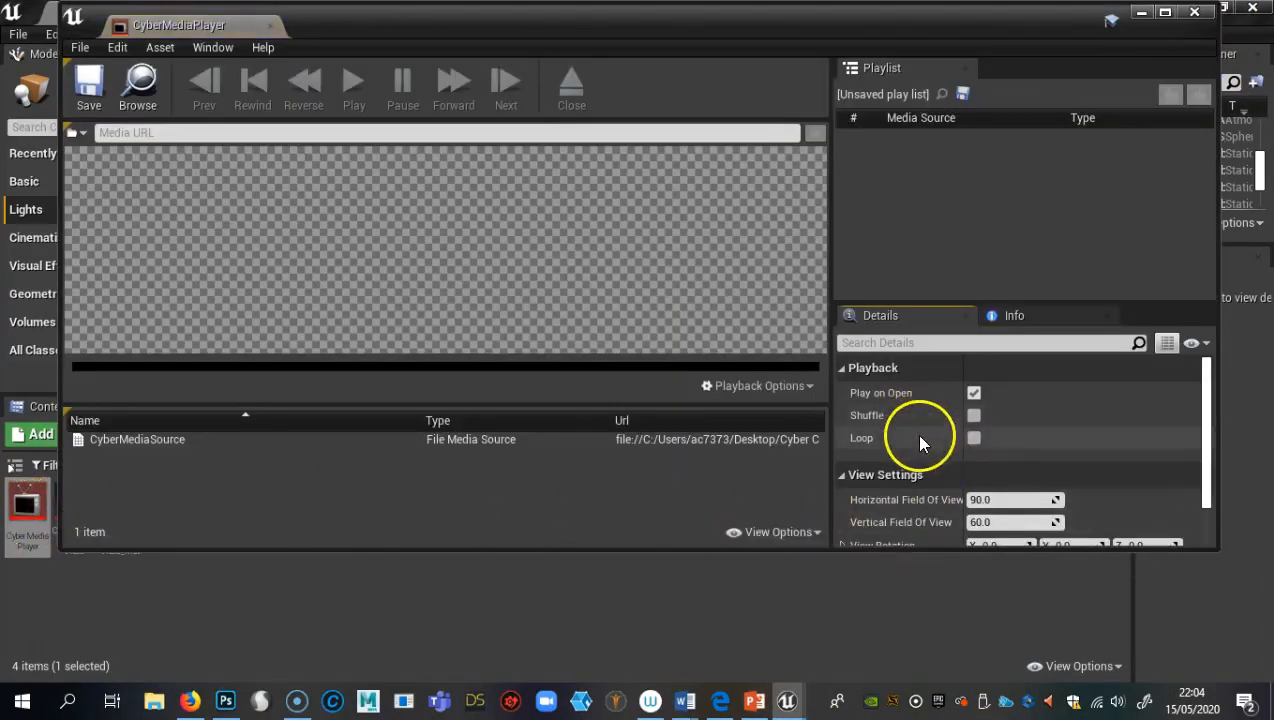
left_click(974, 438)
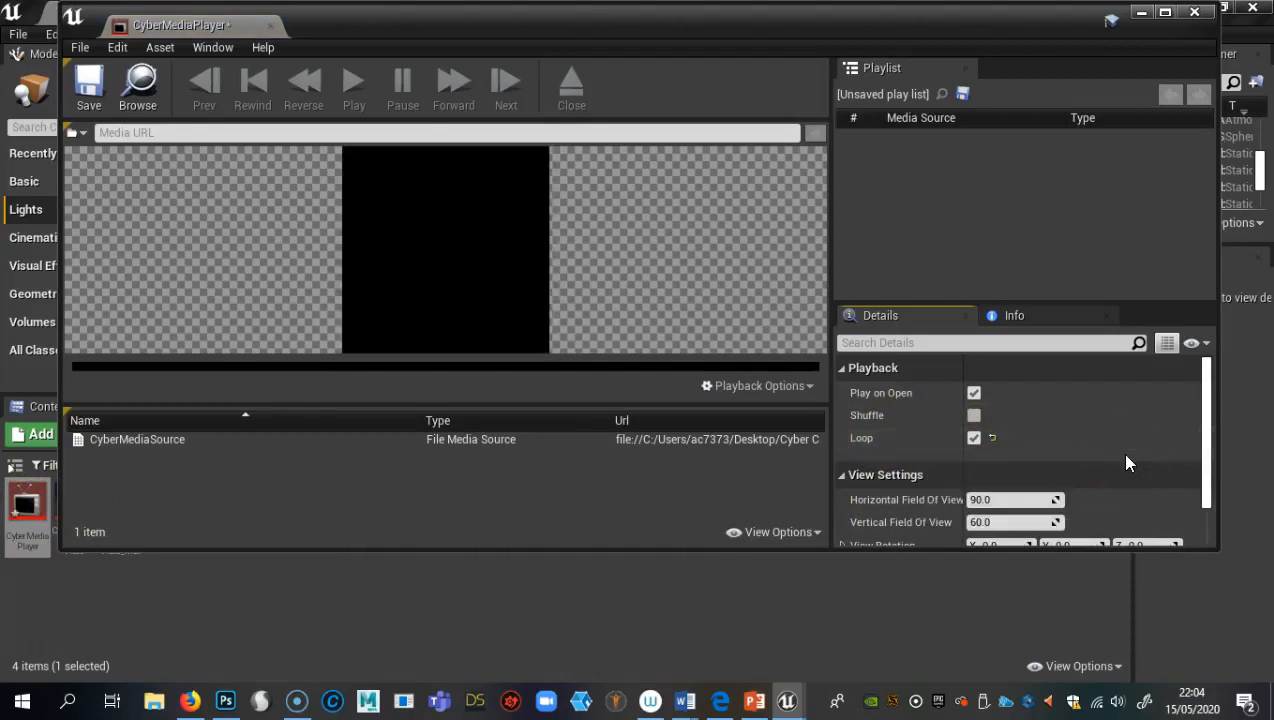
left_click(88, 92)
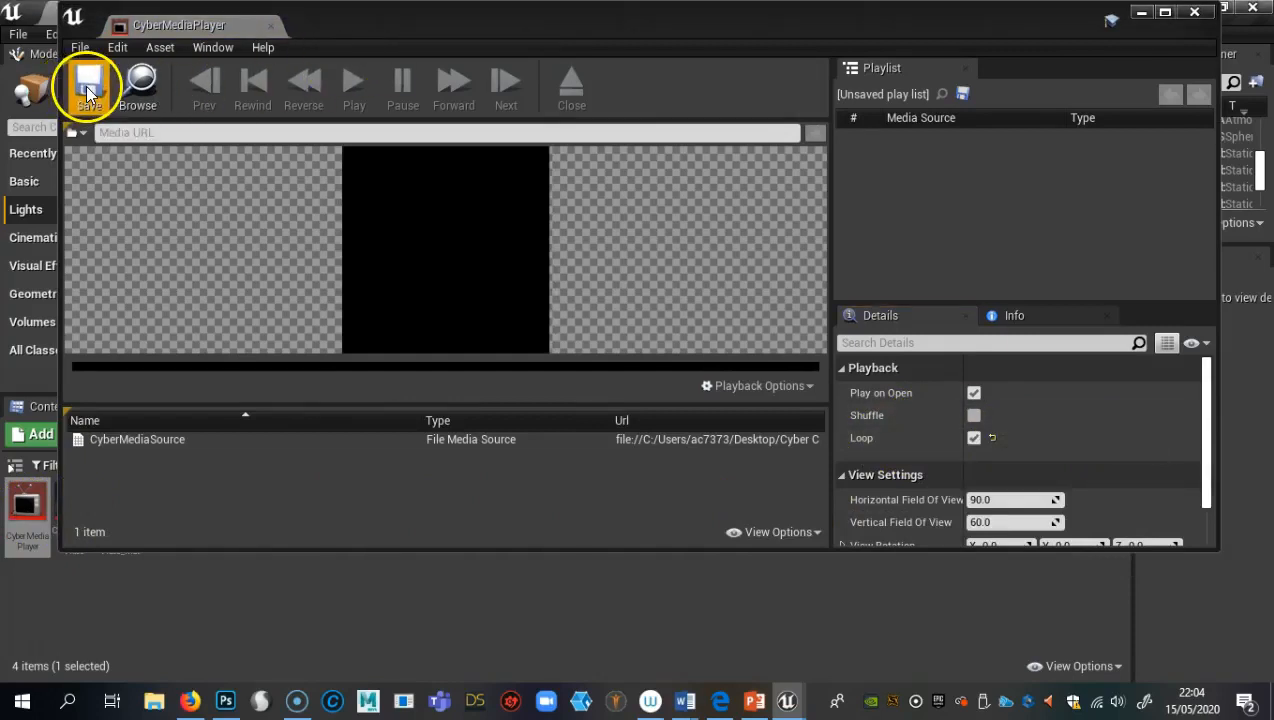
left_click(1195, 13)
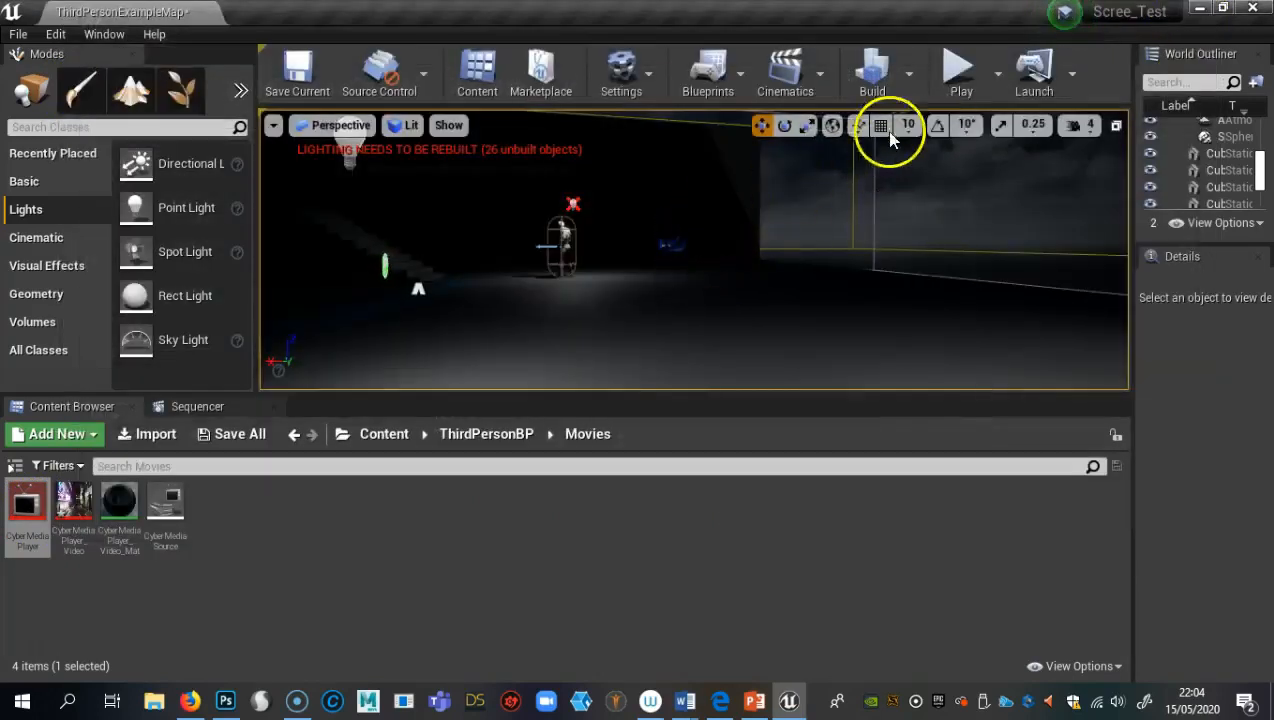
Play the level full screen and run the character up to the middle screen to check the looping video
left_click(955, 75)
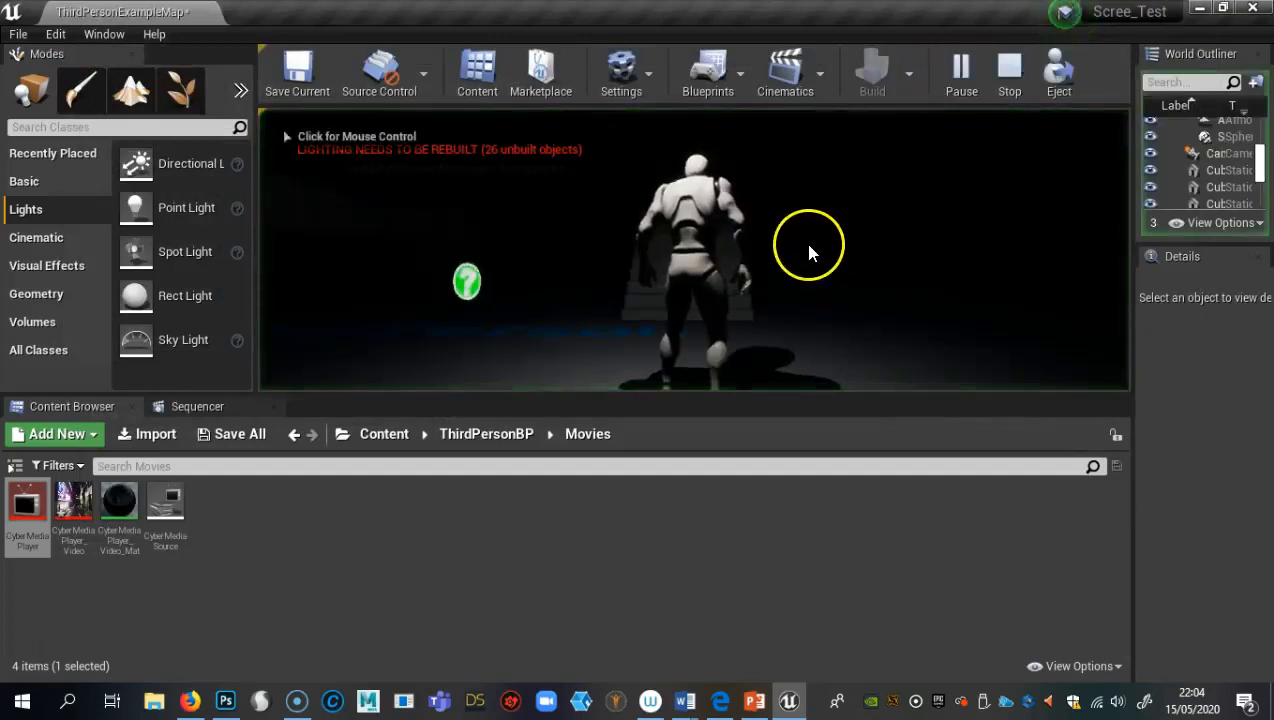
key("F11")
left_click(411, 294)
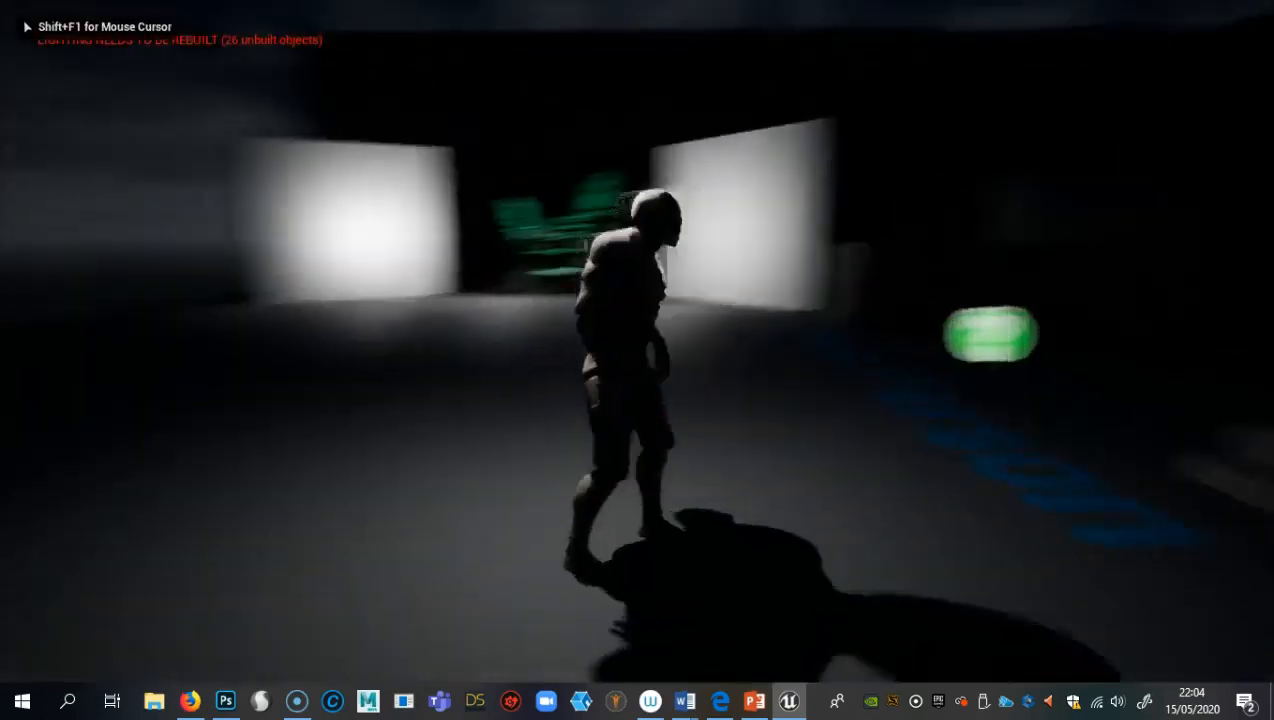
key("w")
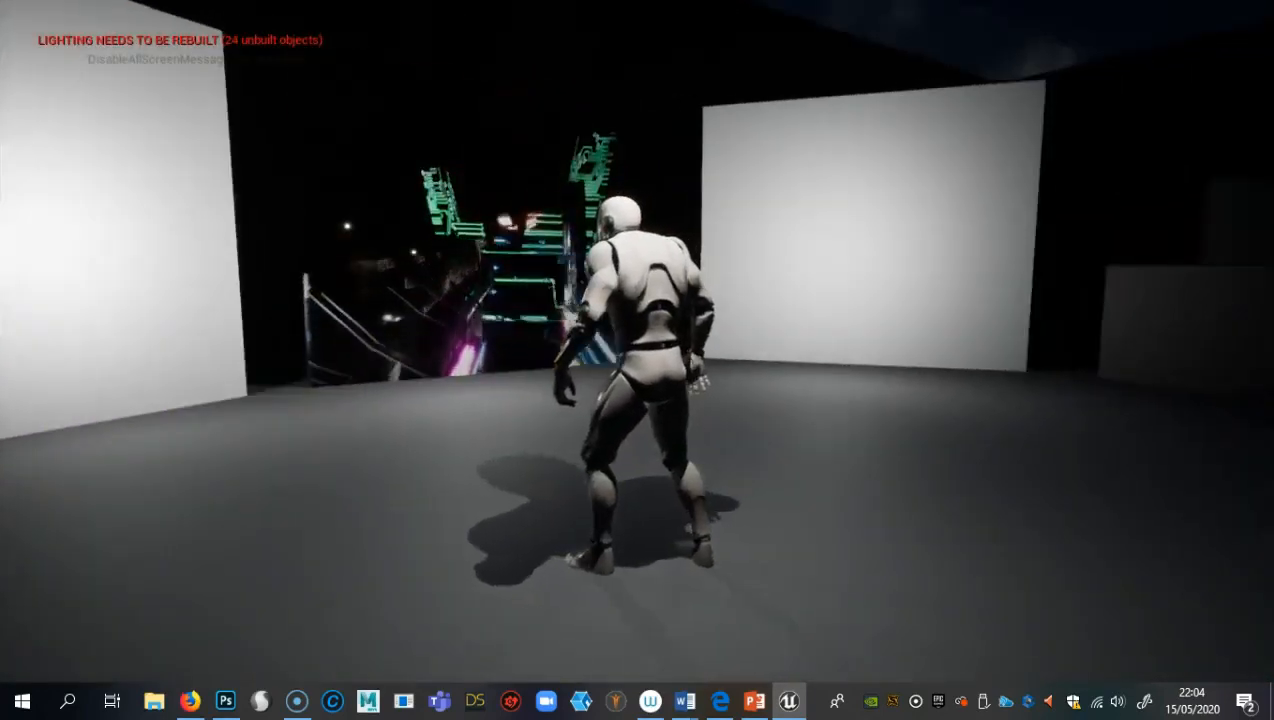
key("w")
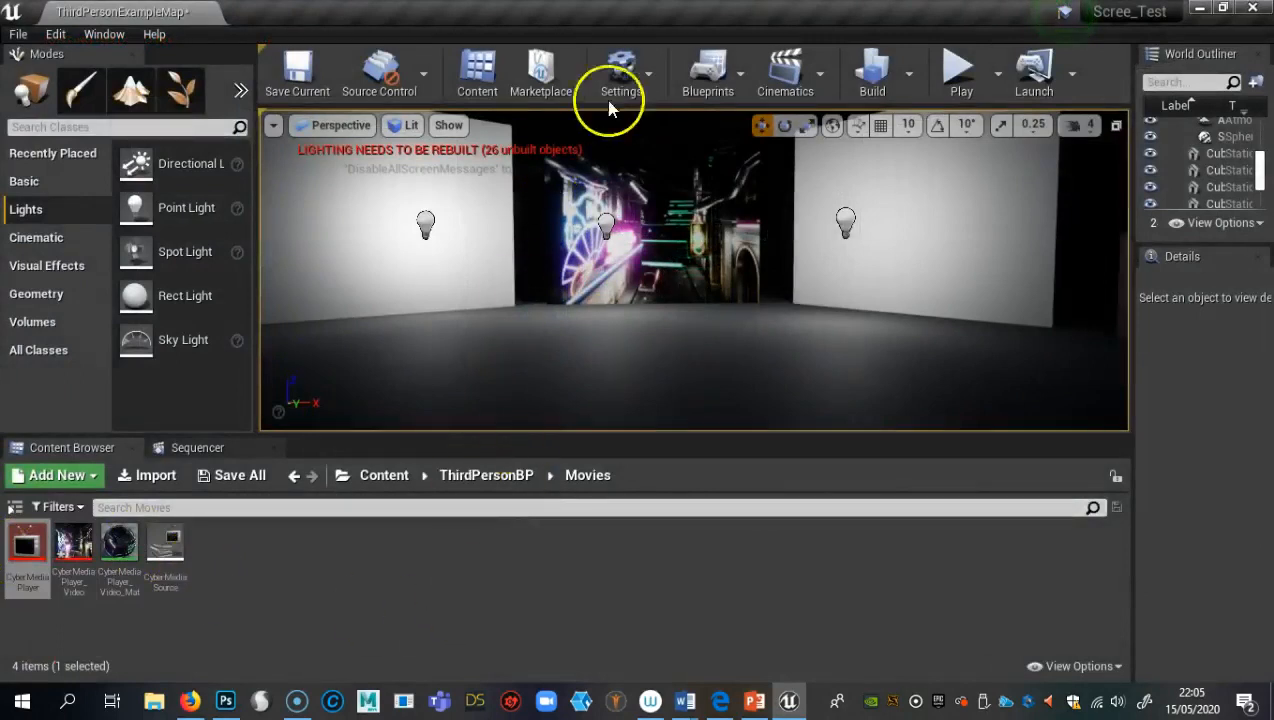
Open the Level Blueprint, review how BeginPlay and Cyber Media Player connect to the Open Source node, and minimize the window
left_click(728, 73)
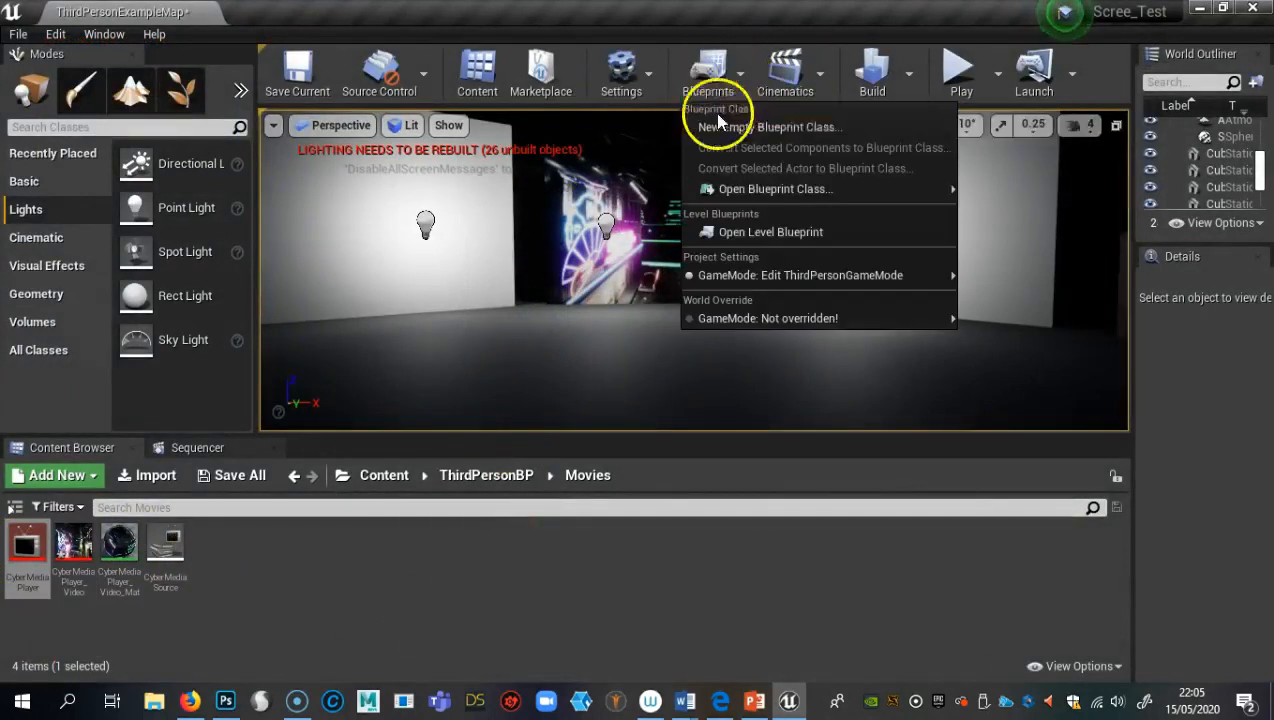
left_click(750, 230)
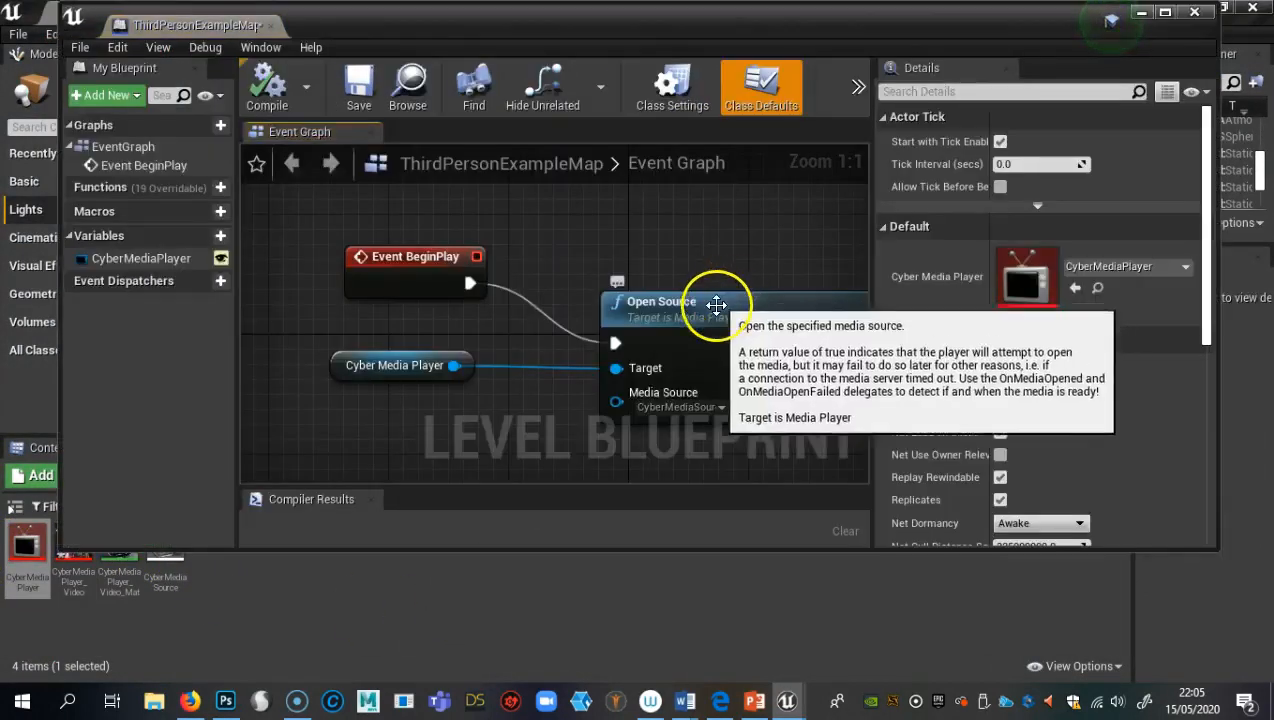
left_click(716, 303)
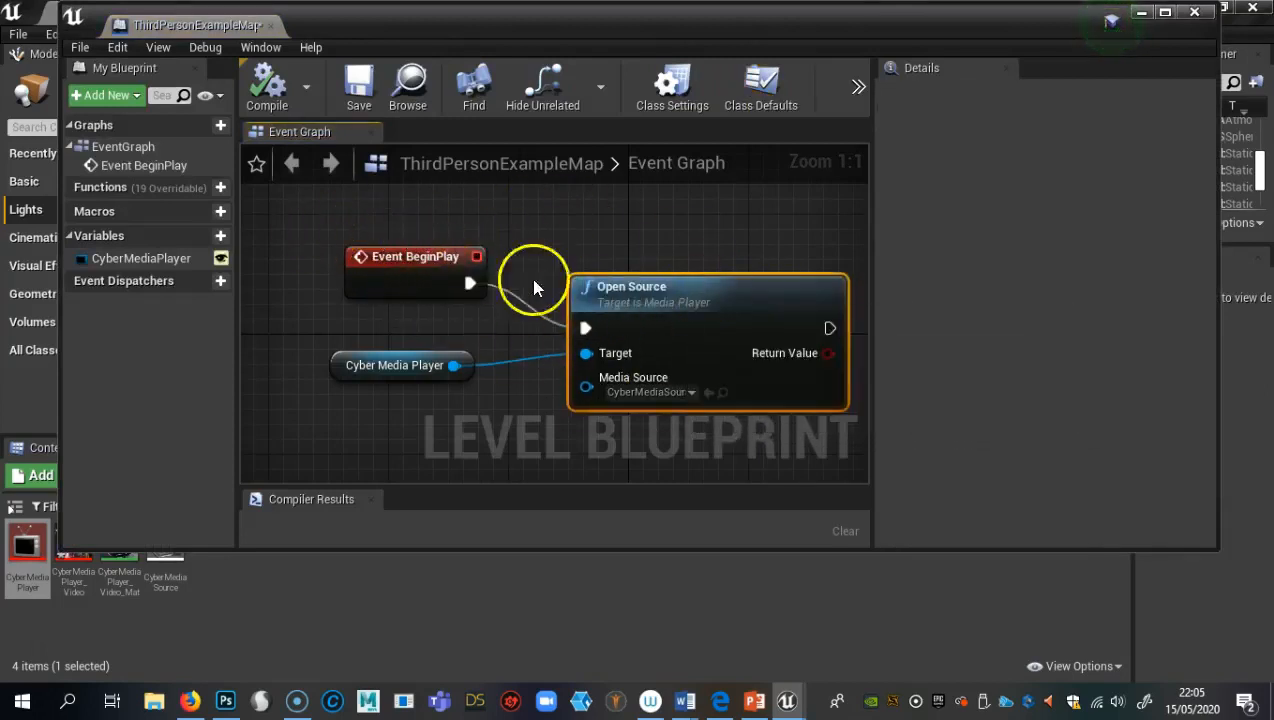
right_click_drag(701, 228, 560, 273)
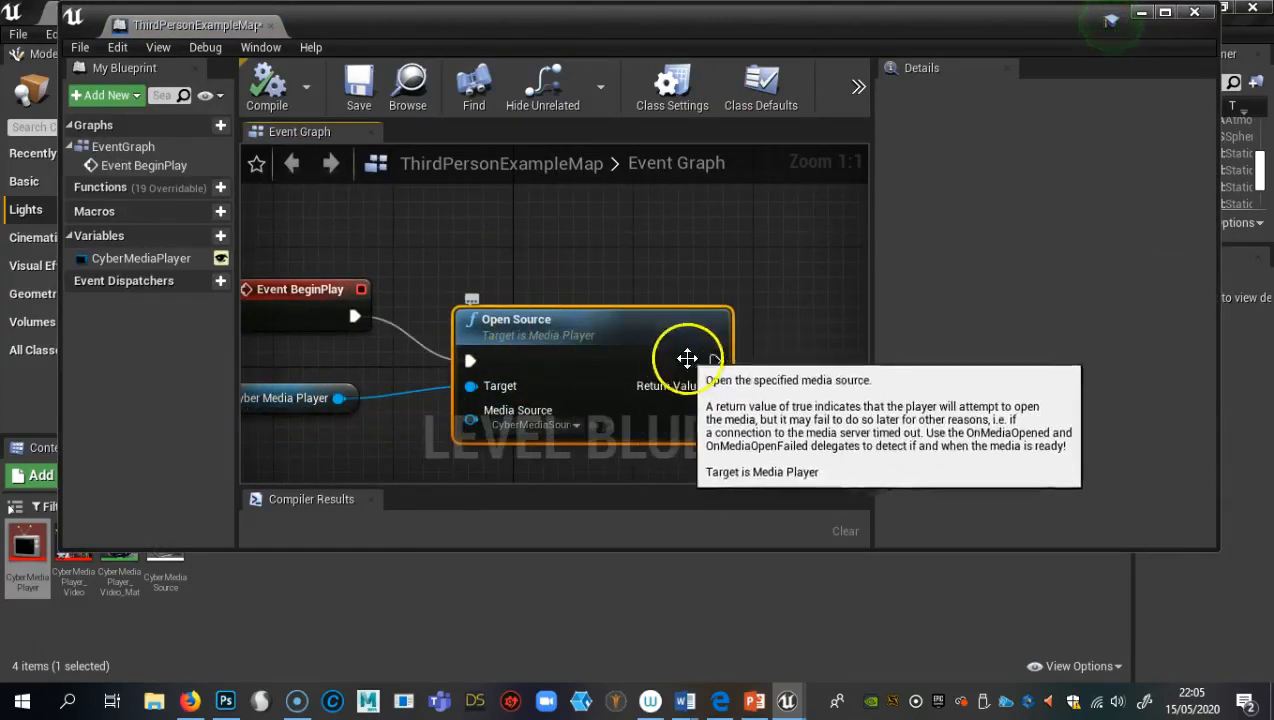
right_click_drag(840, 318, 659, 303)
right_click_drag(532, 234, 779, 250)
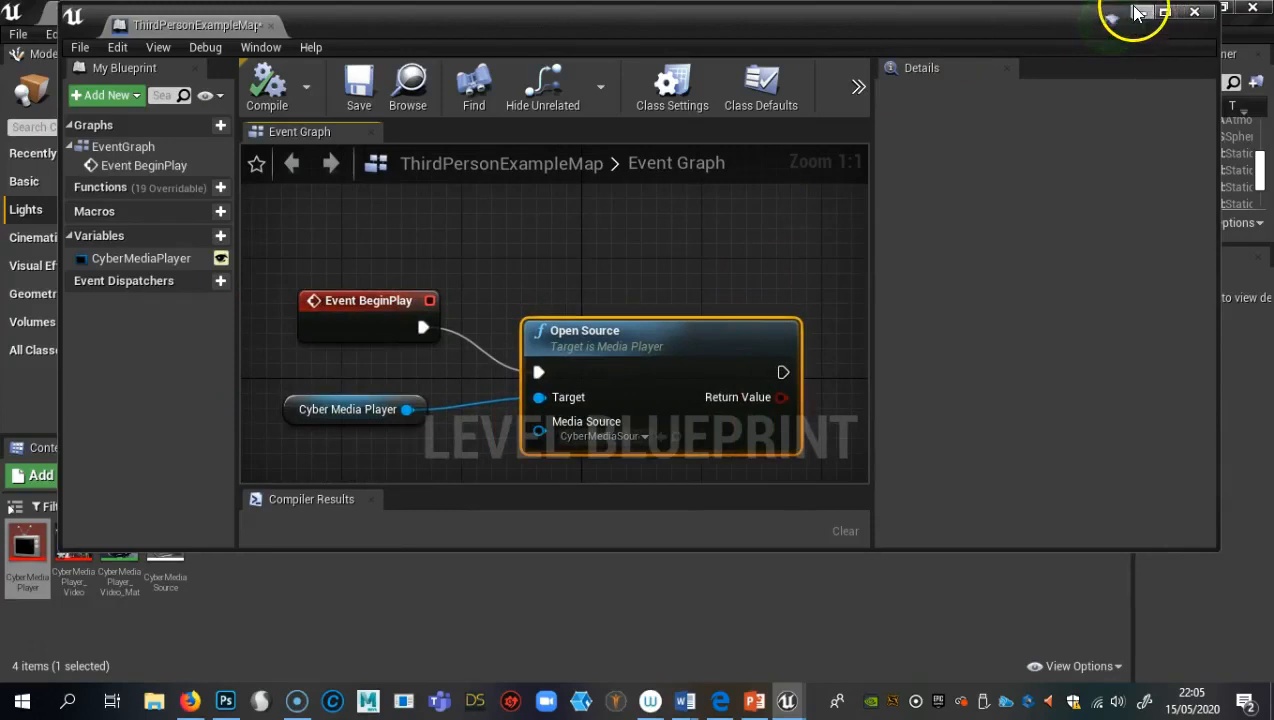
left_click(1141, 12)
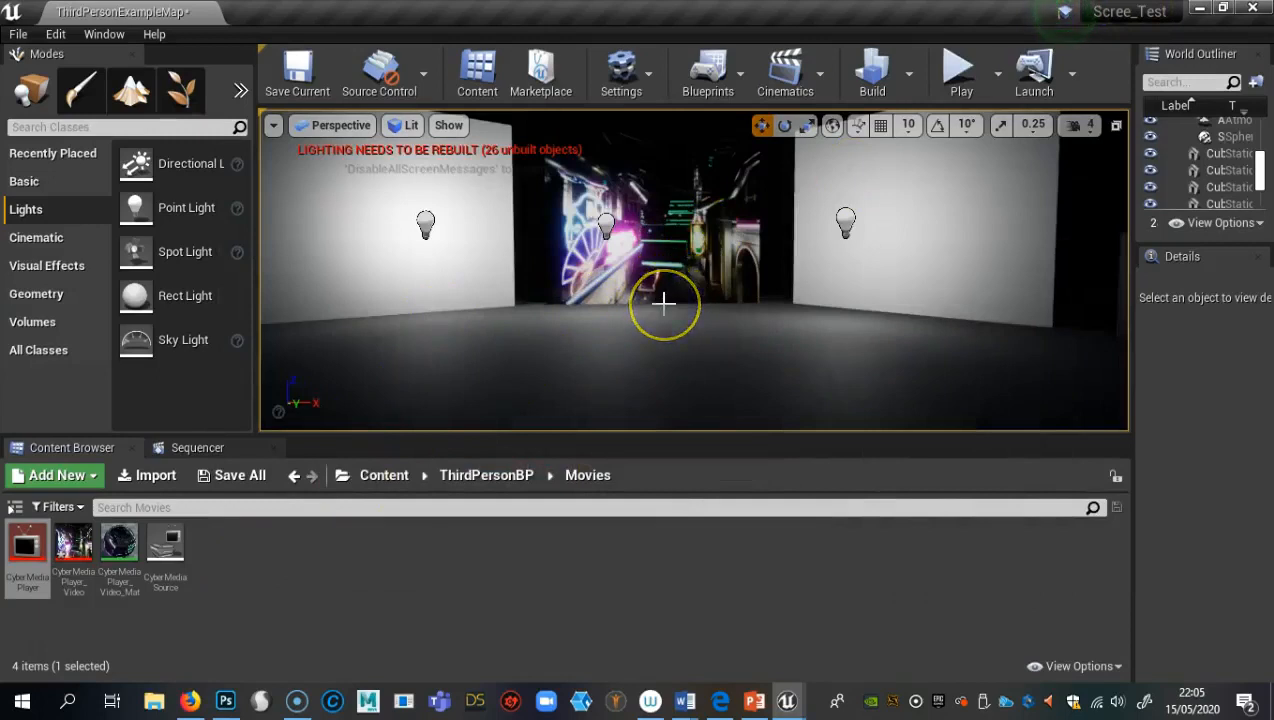
Create a File Media Source asset named WorldMediaSource in the Movies folder
left_click(556, 352)
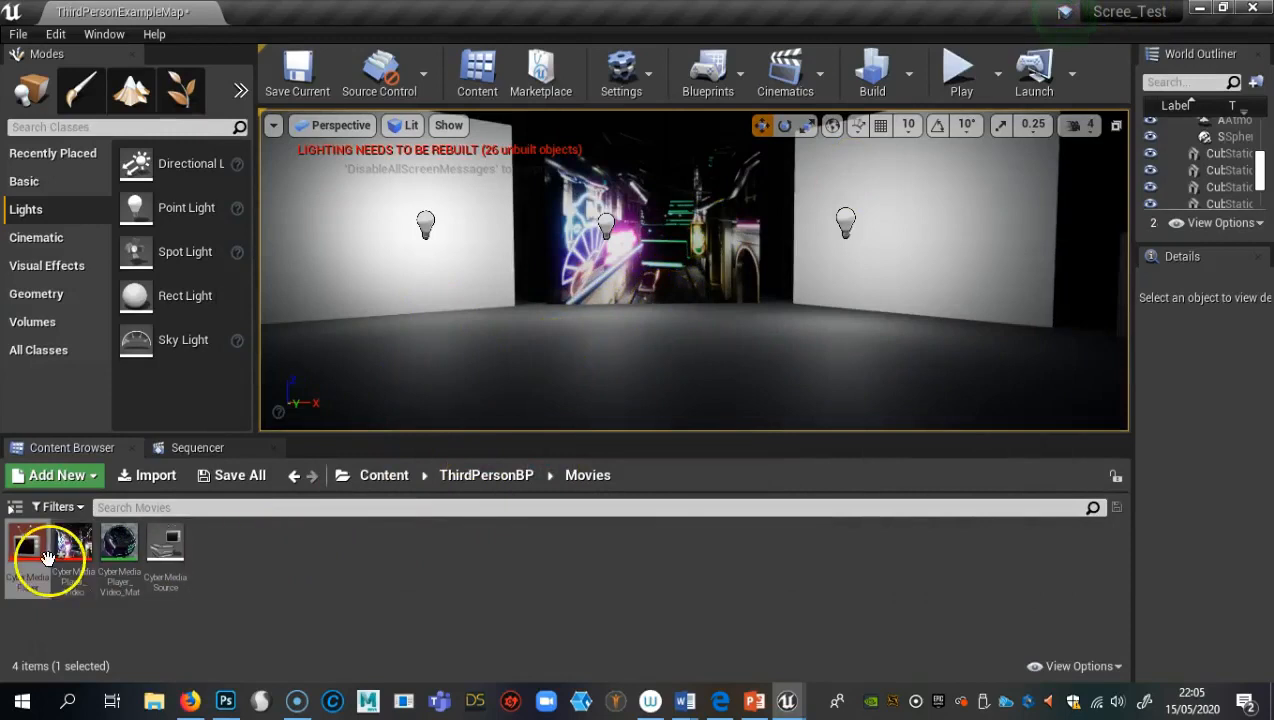
right_click(270, 543)
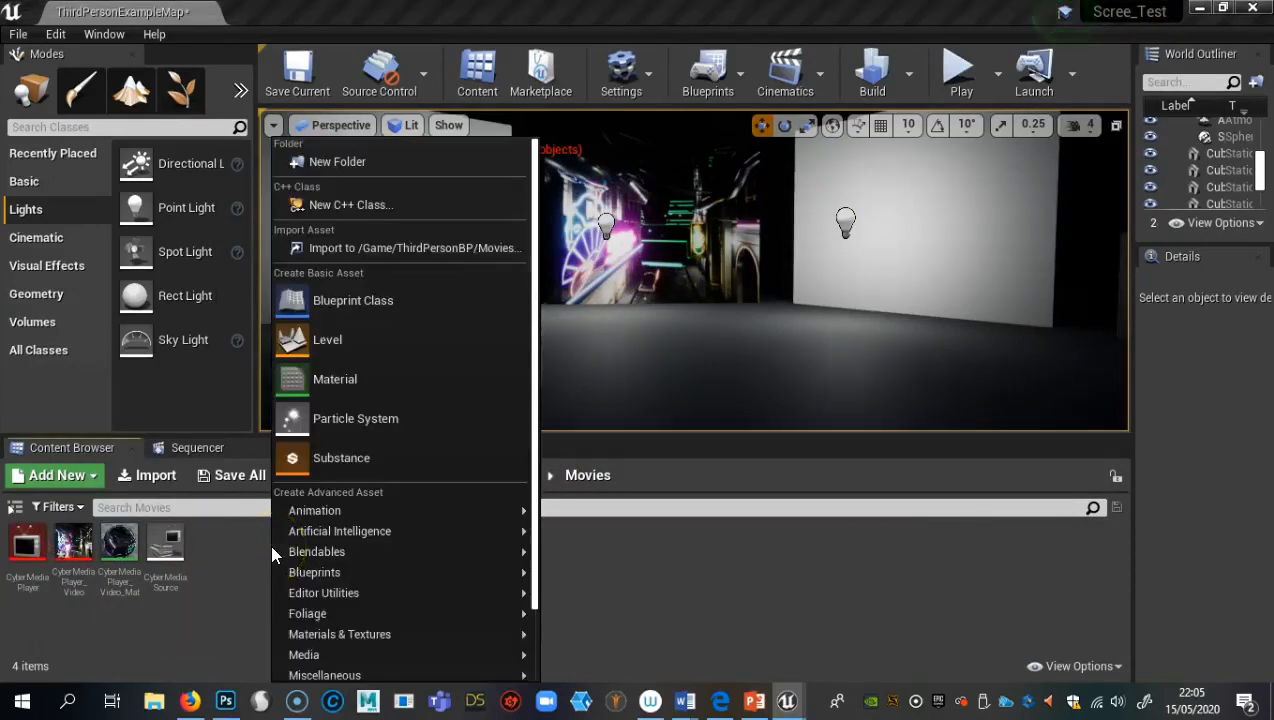
mouse_move(348, 652)
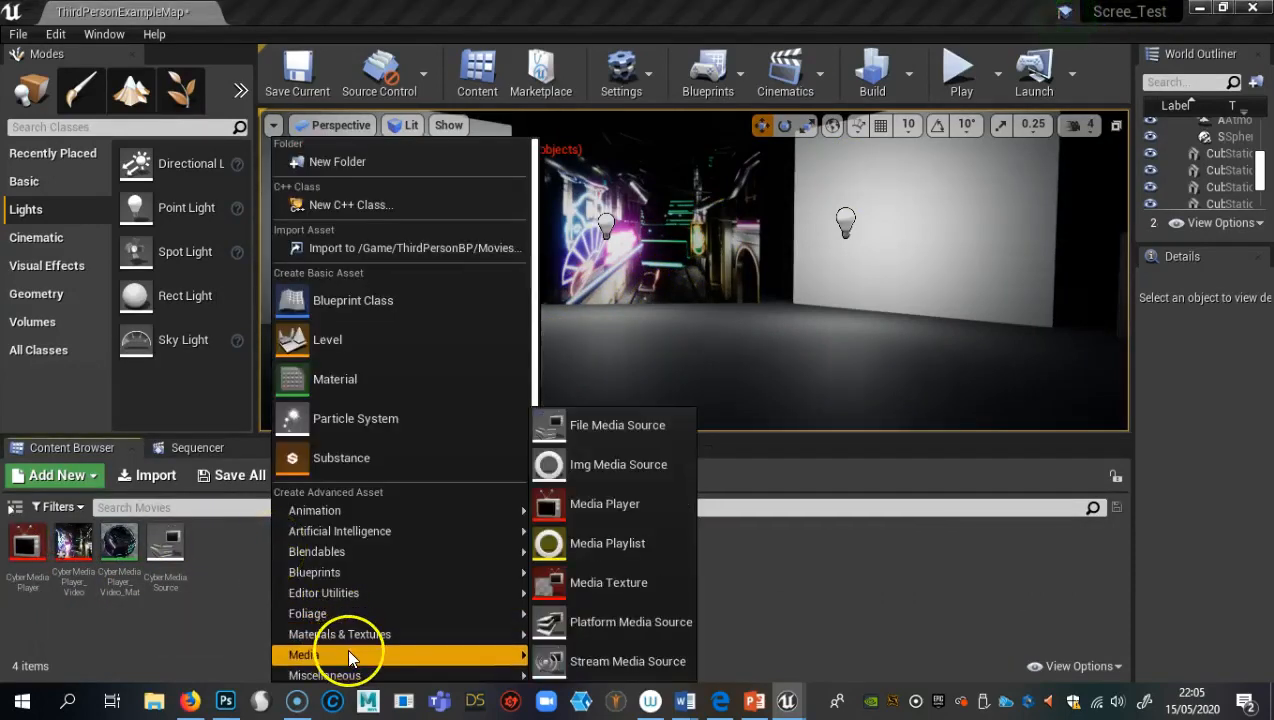
left_click(594, 432)
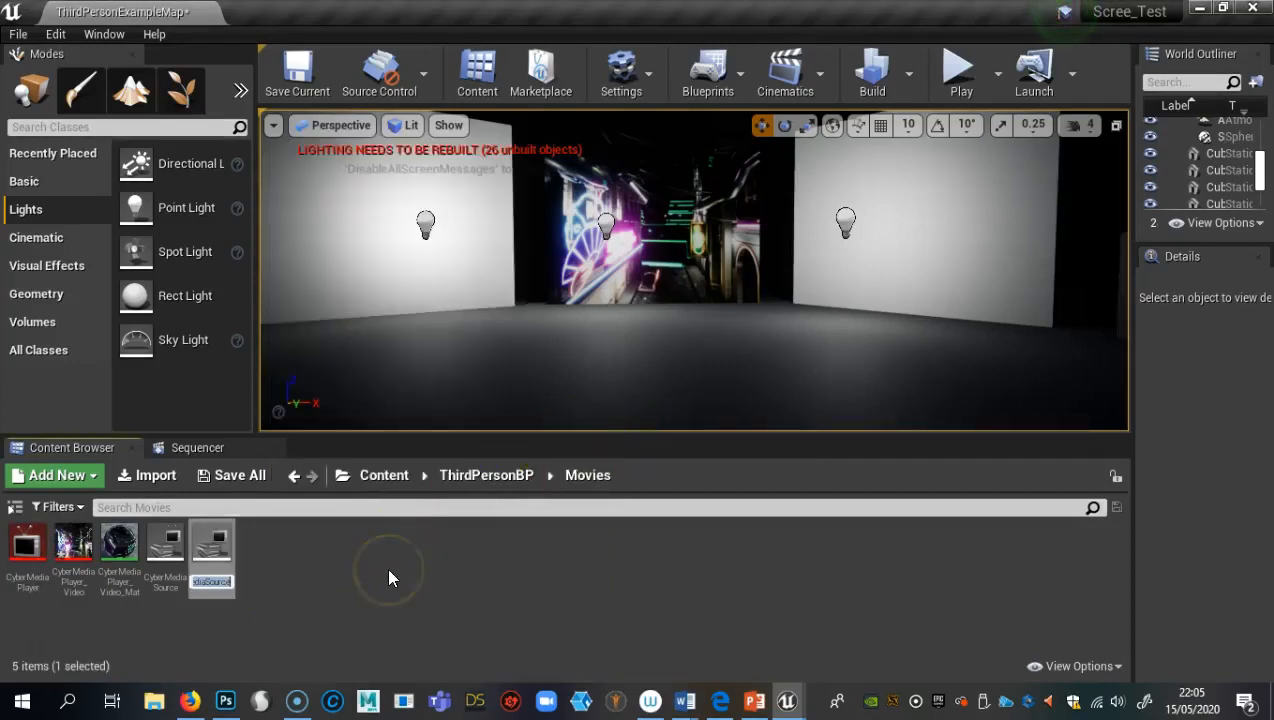
type("World")
type("MediaS")
type("ource")
key("Return")
Set WorldMediaSource's file path to the Desktop video "4K UHD 25fps FREE Video Background HUD Sci Fi Futuristic Planet Earth.mp4", save, and close it
double_click(213, 545)
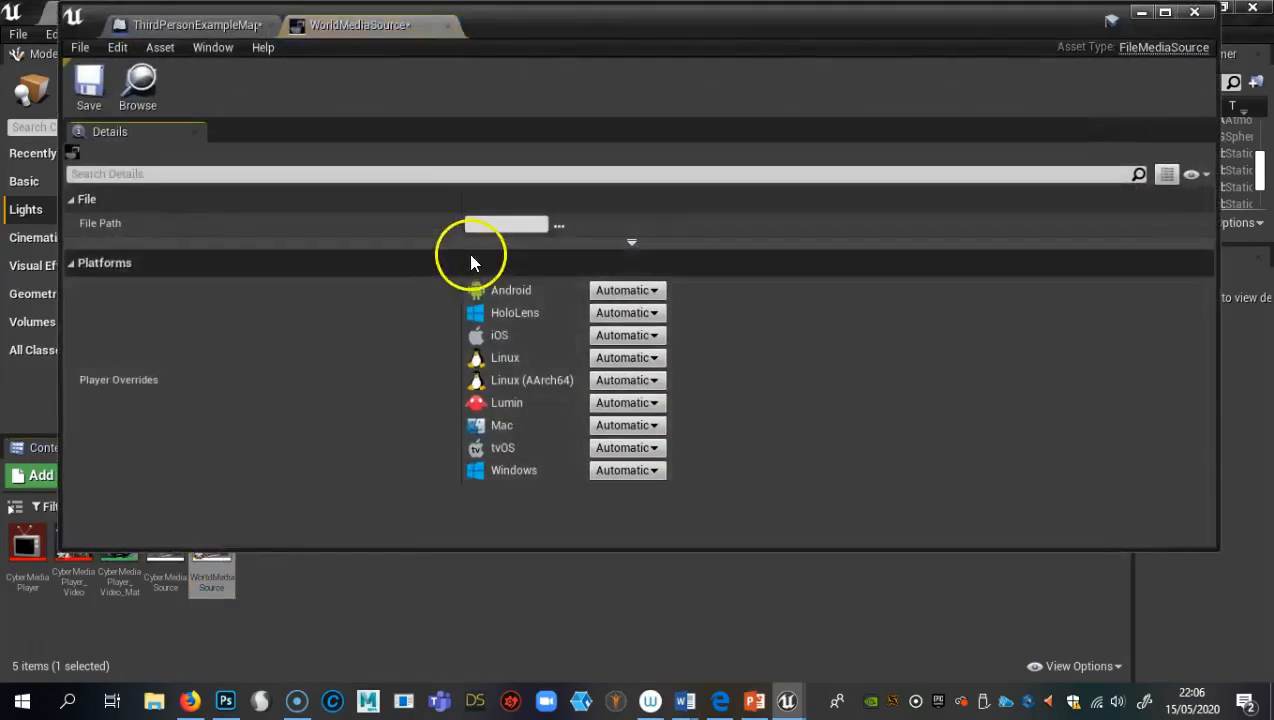
left_click(558, 226)
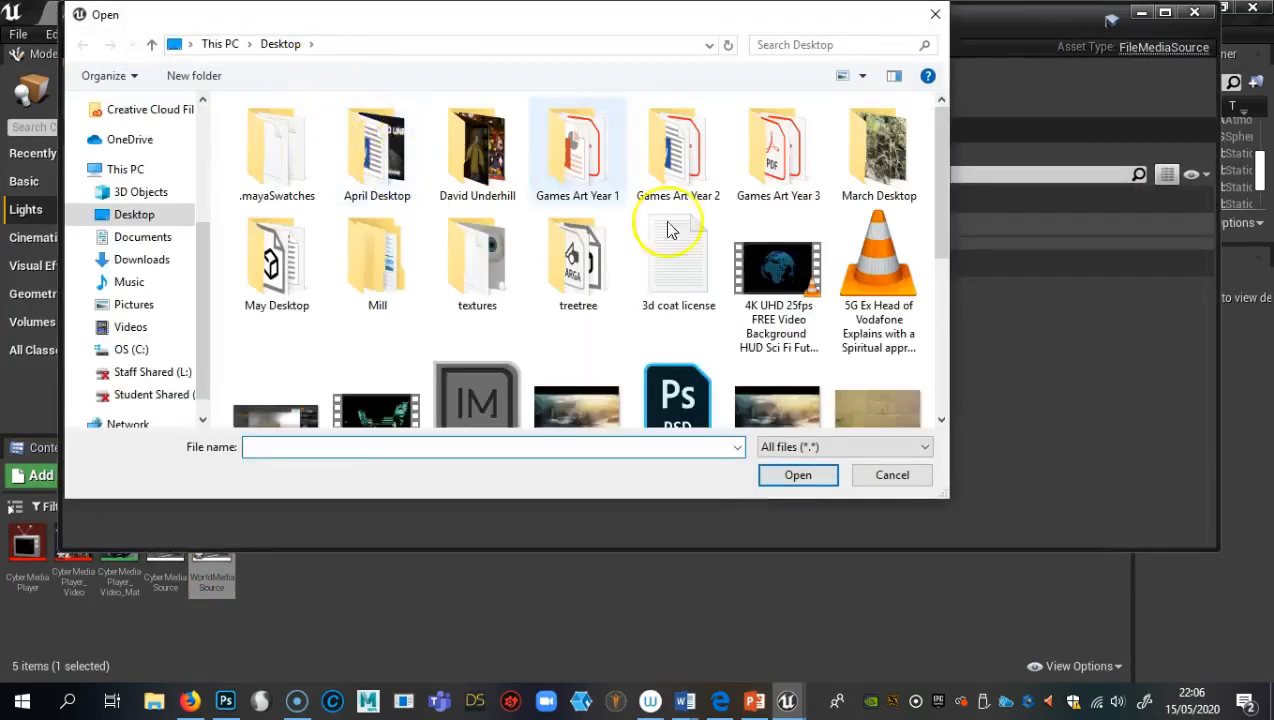
left_click(776, 268)
left_click(800, 477)
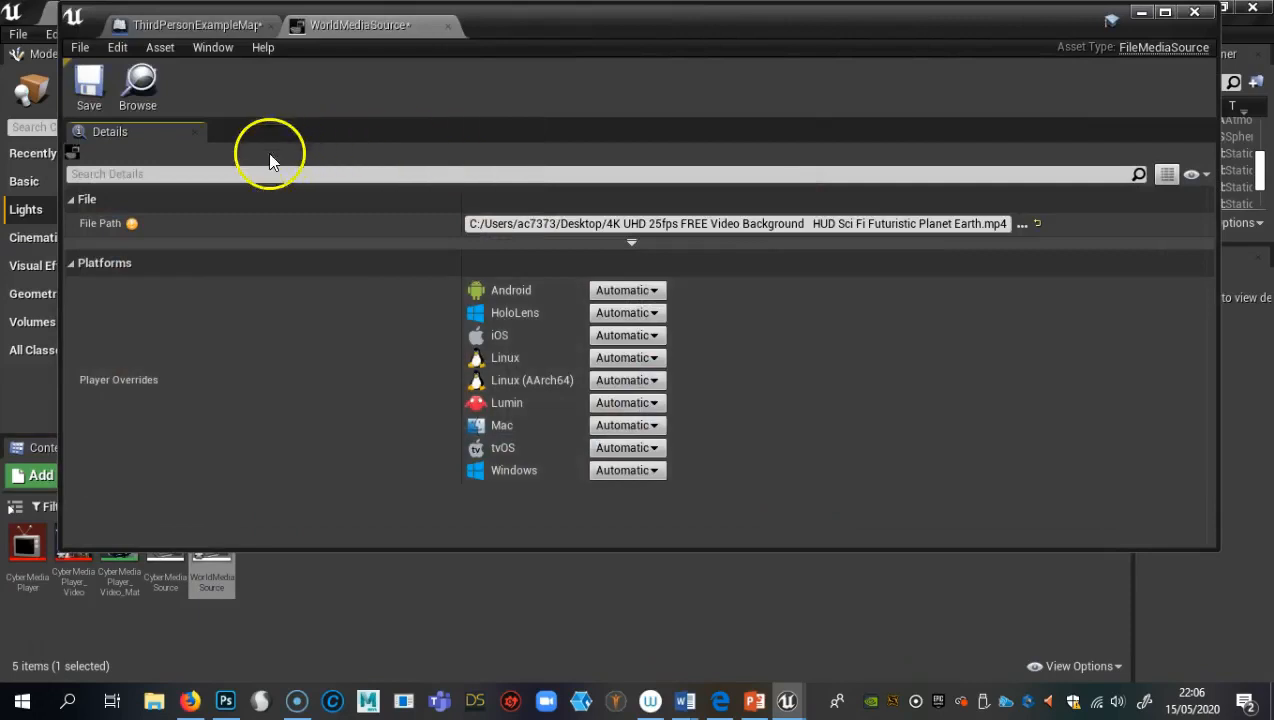
left_click(92, 88)
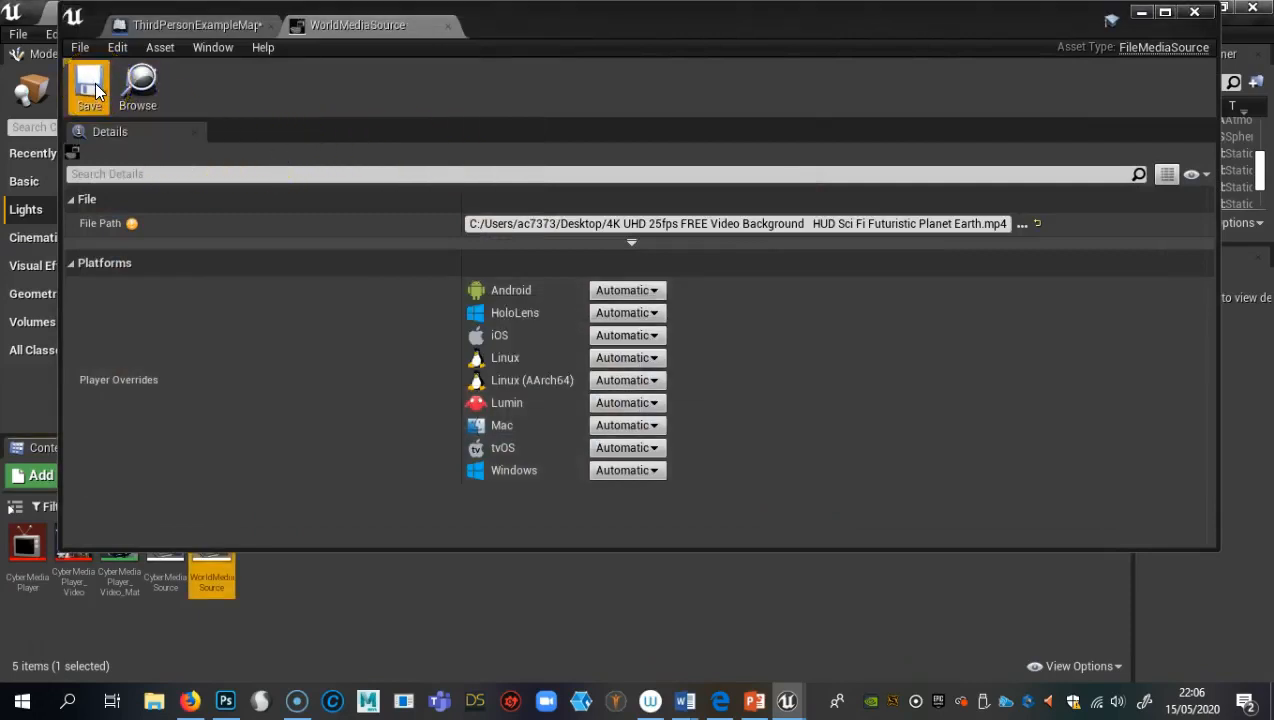
left_click(1194, 12)
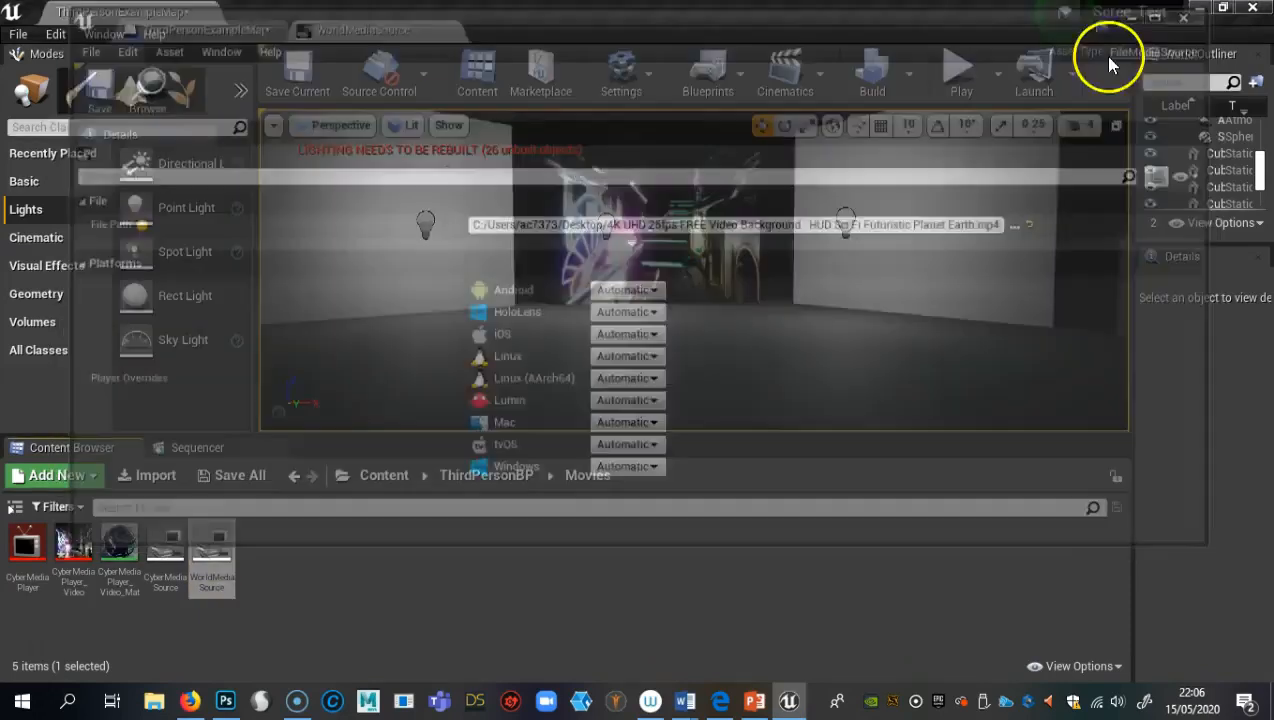
Create a Media Player with a linked video output MediaTexture in the Movies folder and name it WorldMediaPlayer
right_click(313, 543)
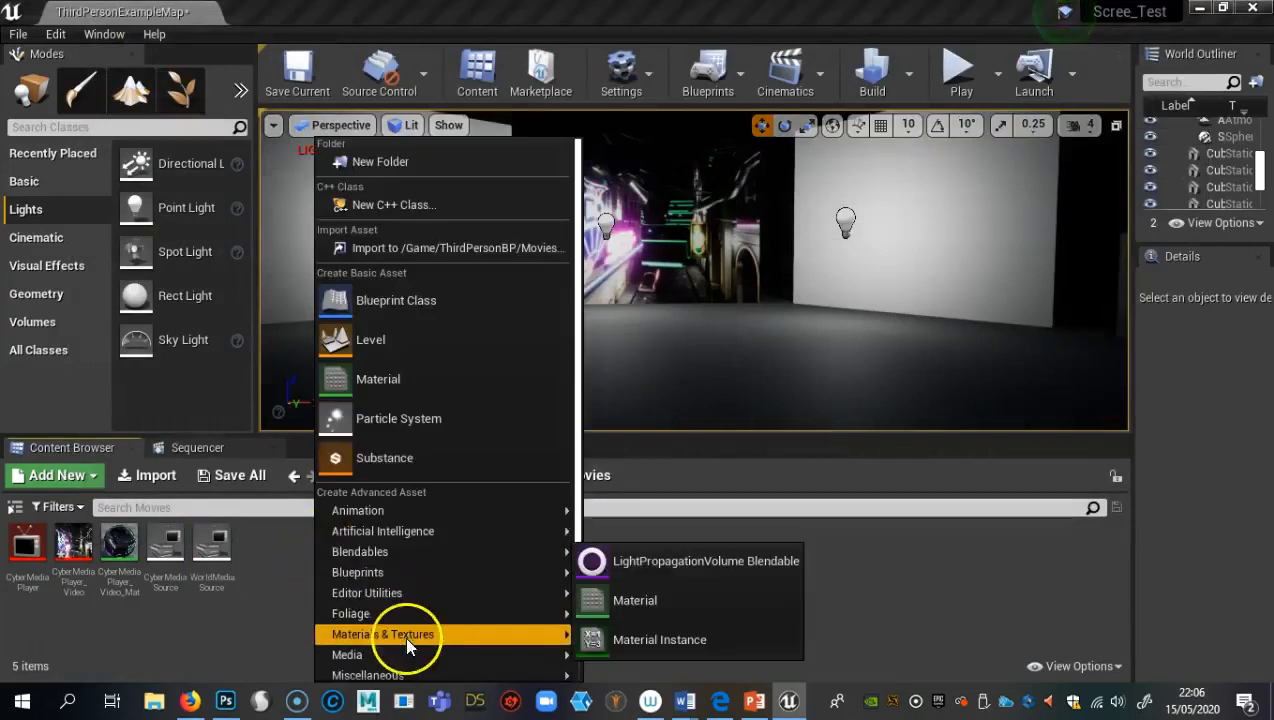
mouse_move(415, 660)
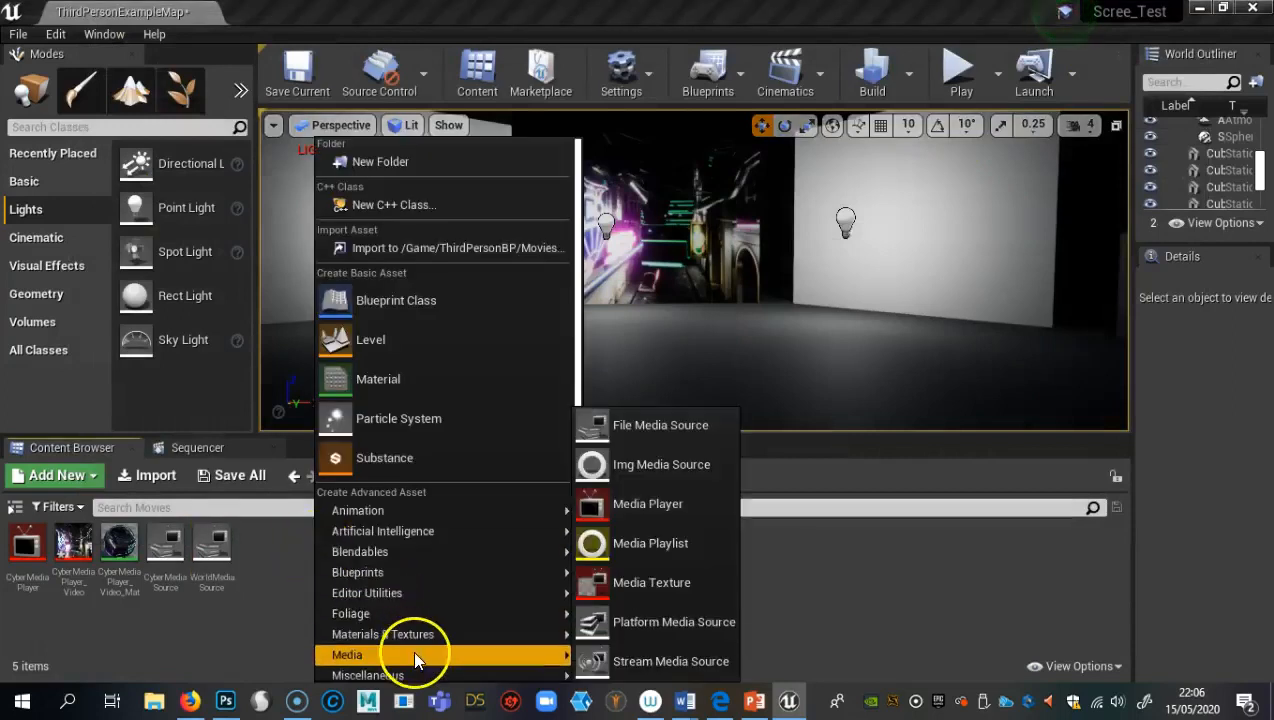
left_click(611, 508)
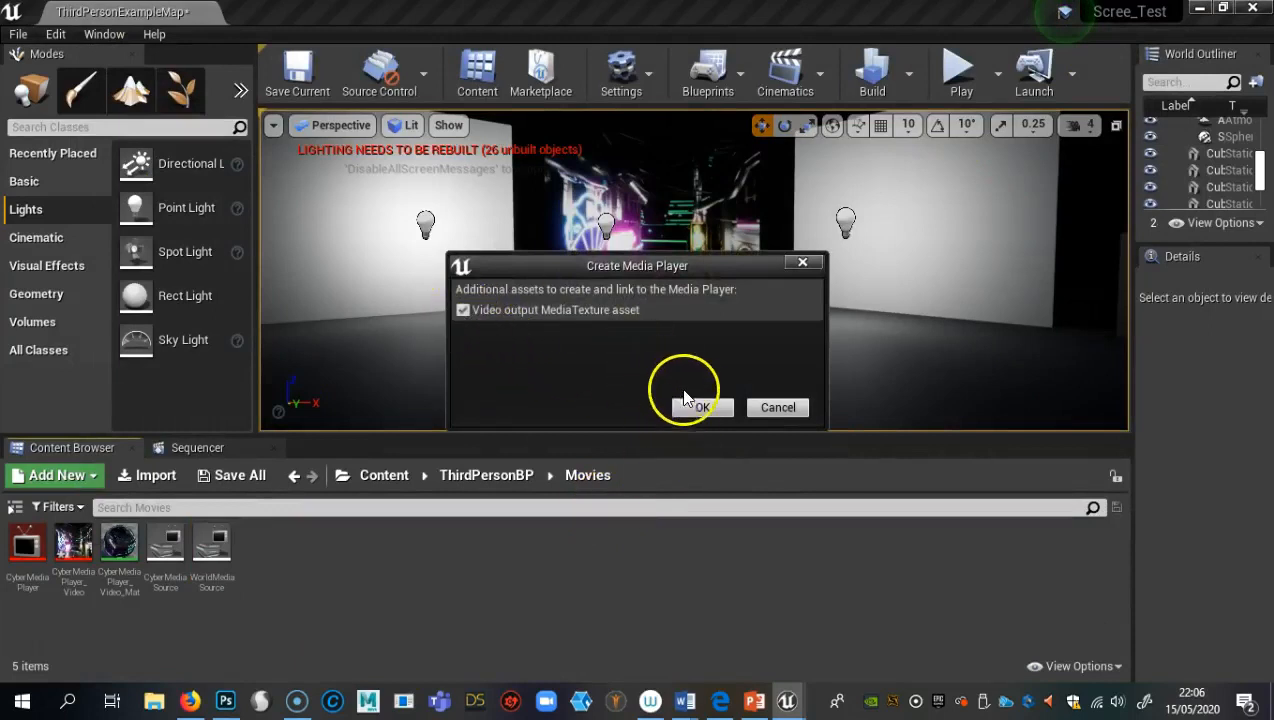
left_click(704, 408)
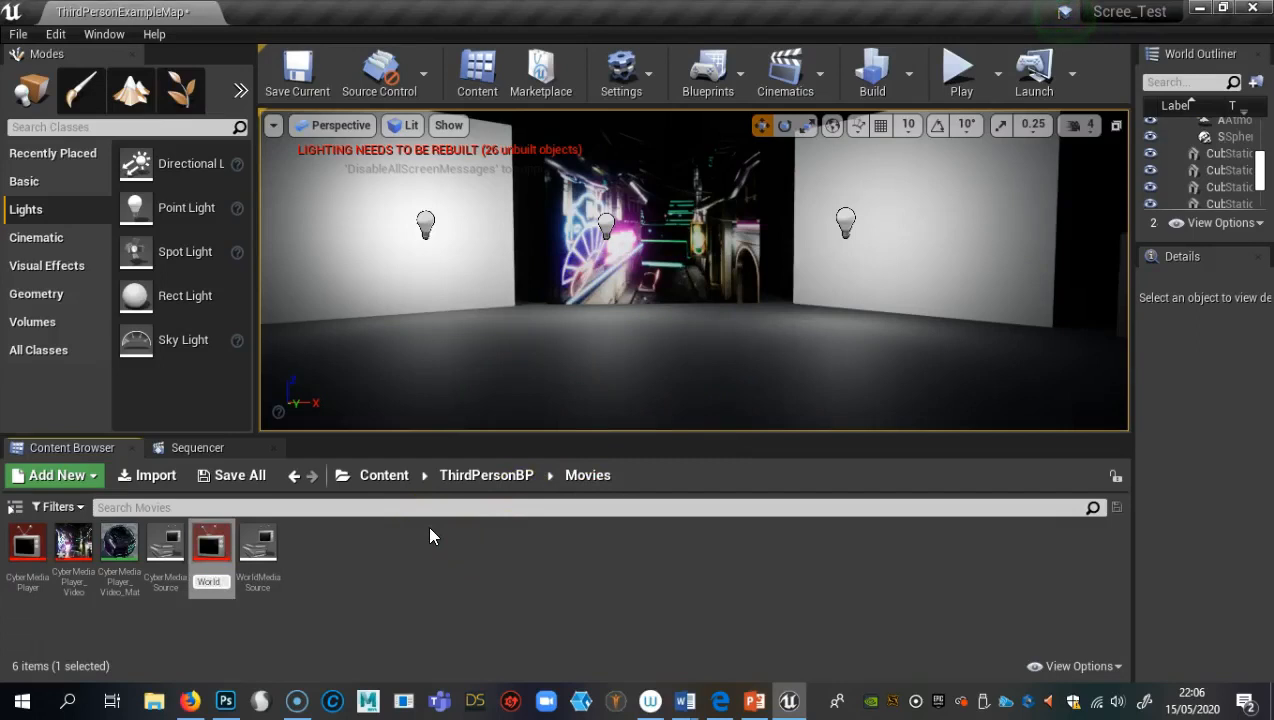
type("WorldMediaPlayer")
key("Return")
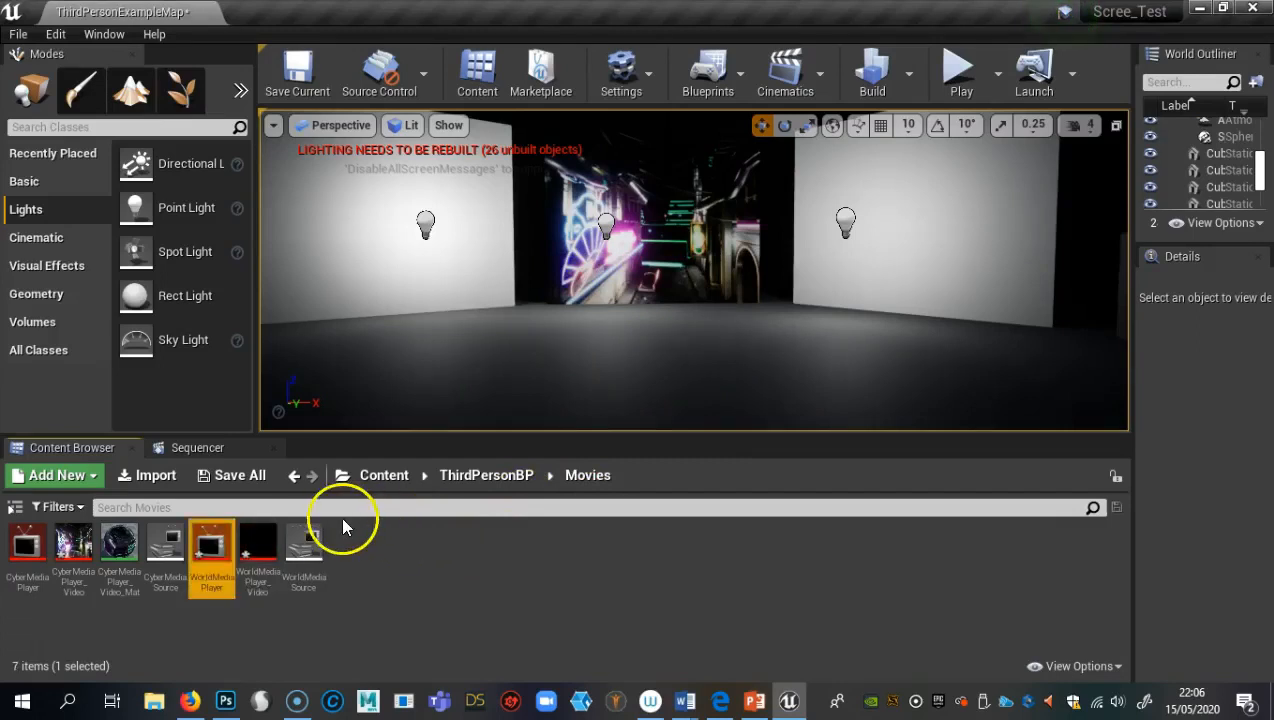
Open WorldMediaPlayer, play WorldMediaSource in it, then save and close the media player
double_click(225, 538)
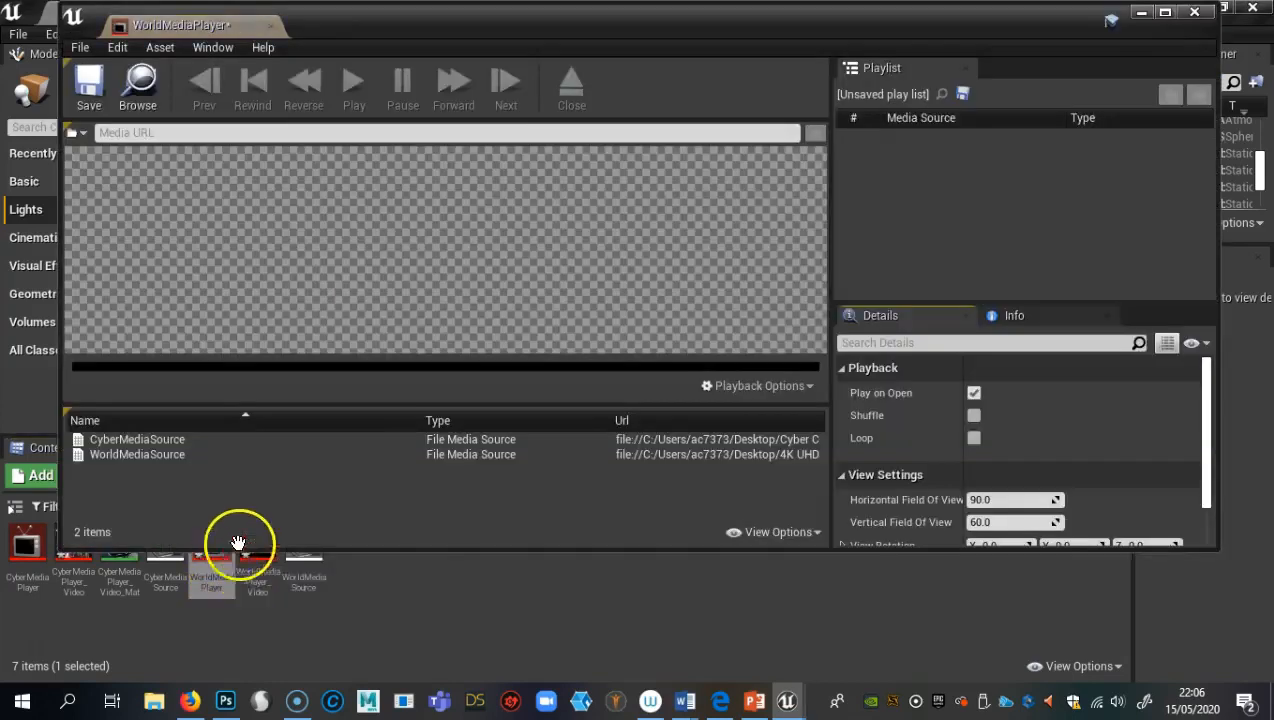
double_click(136, 453)
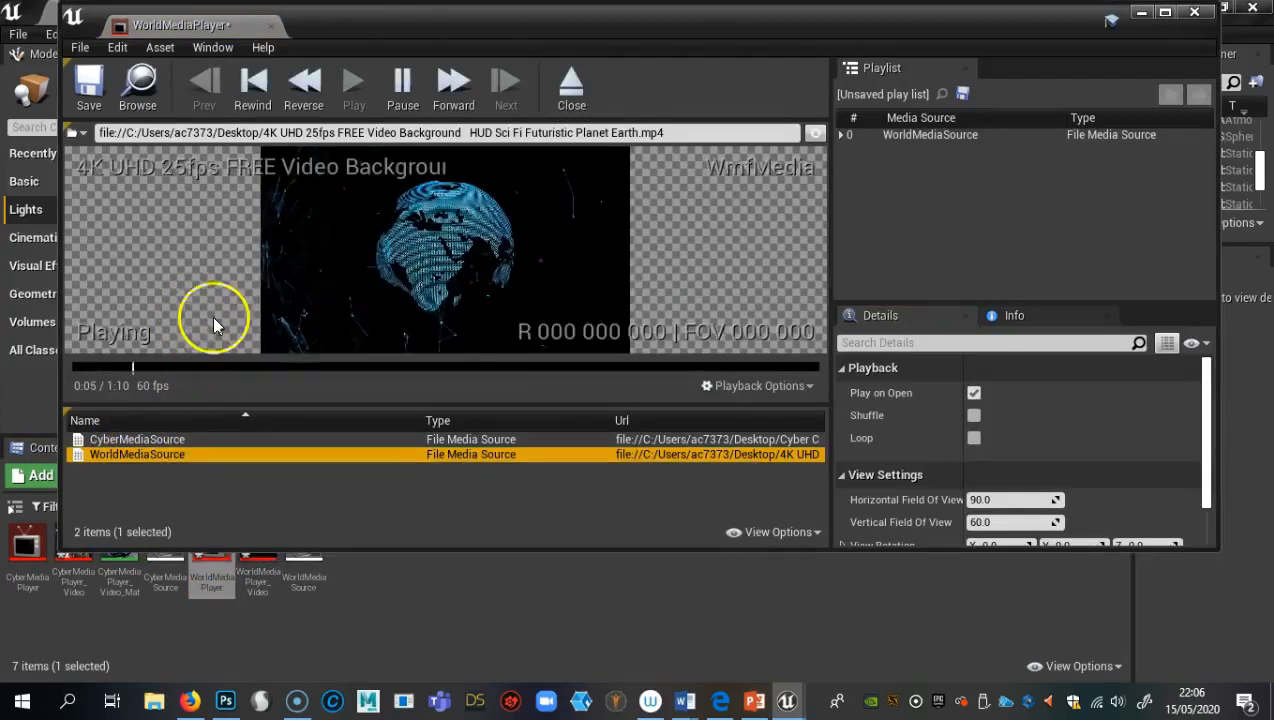
left_click(88, 88)
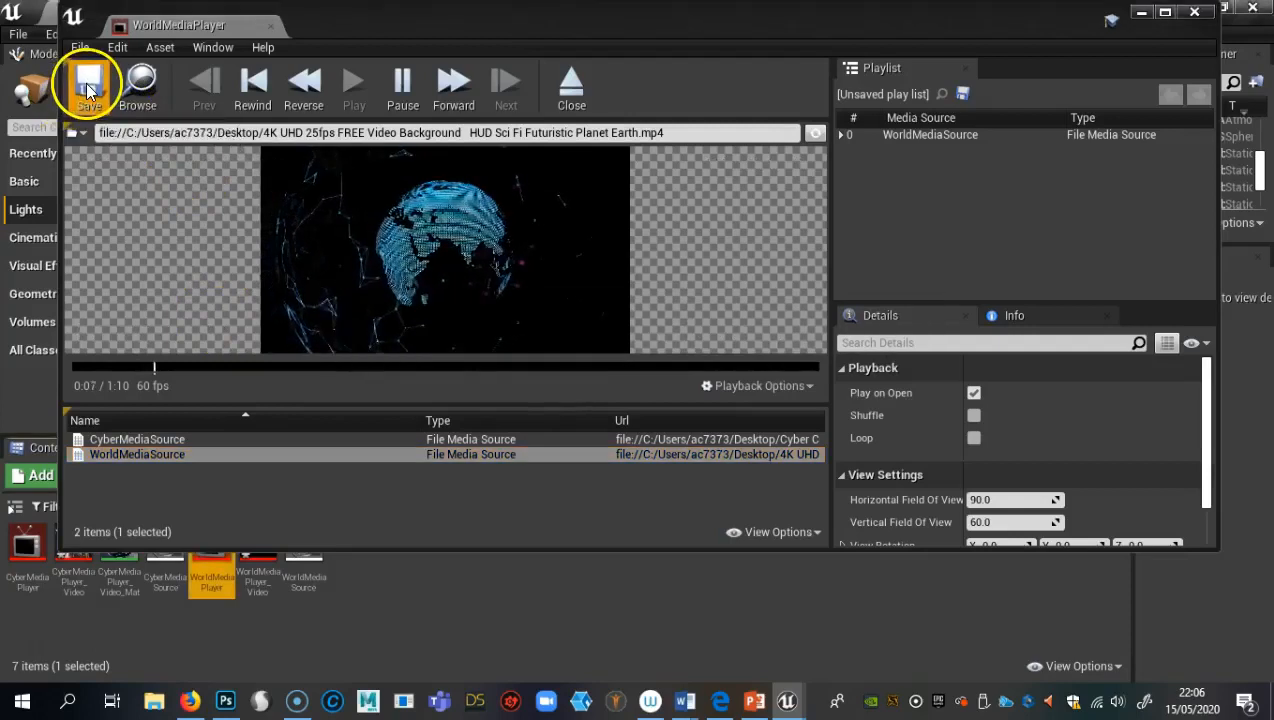
left_click(1193, 14)
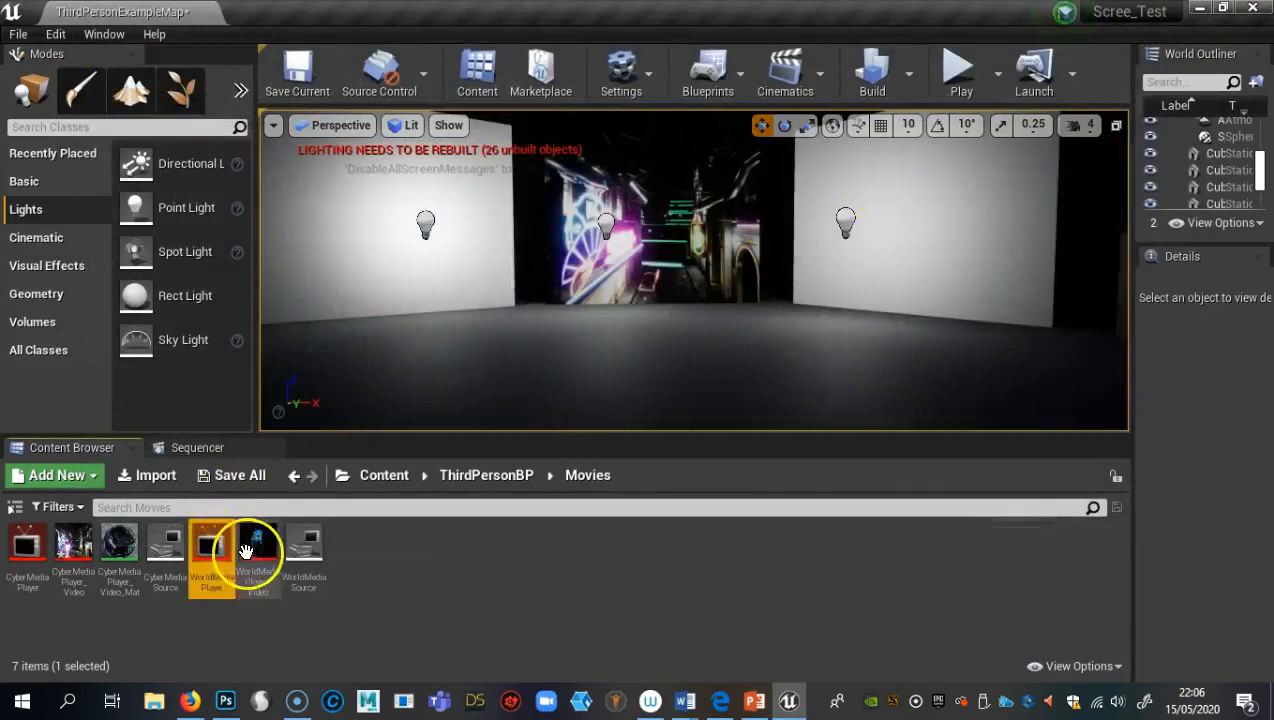
Apply the WorldMediaPlayer_Video media texture to the blank wall screen on the right-hand side of the level
mouse_move(257, 545)
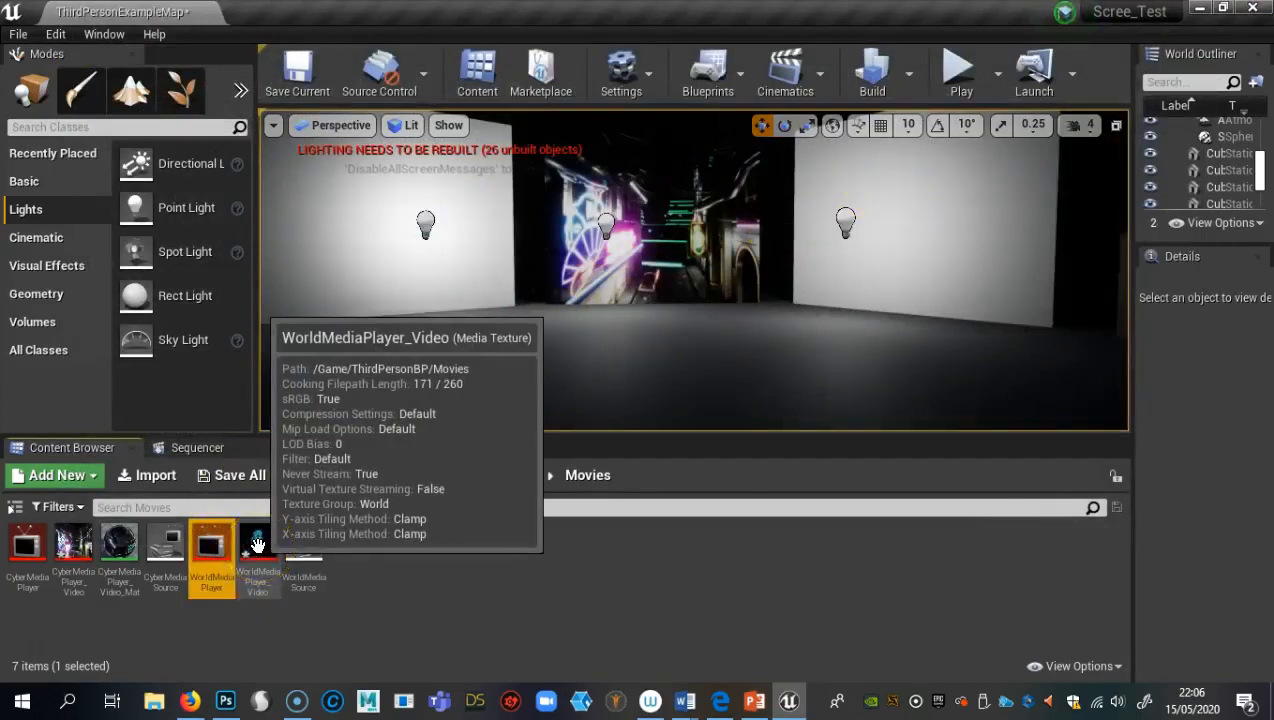
left_click_drag(257, 545, 955, 210)
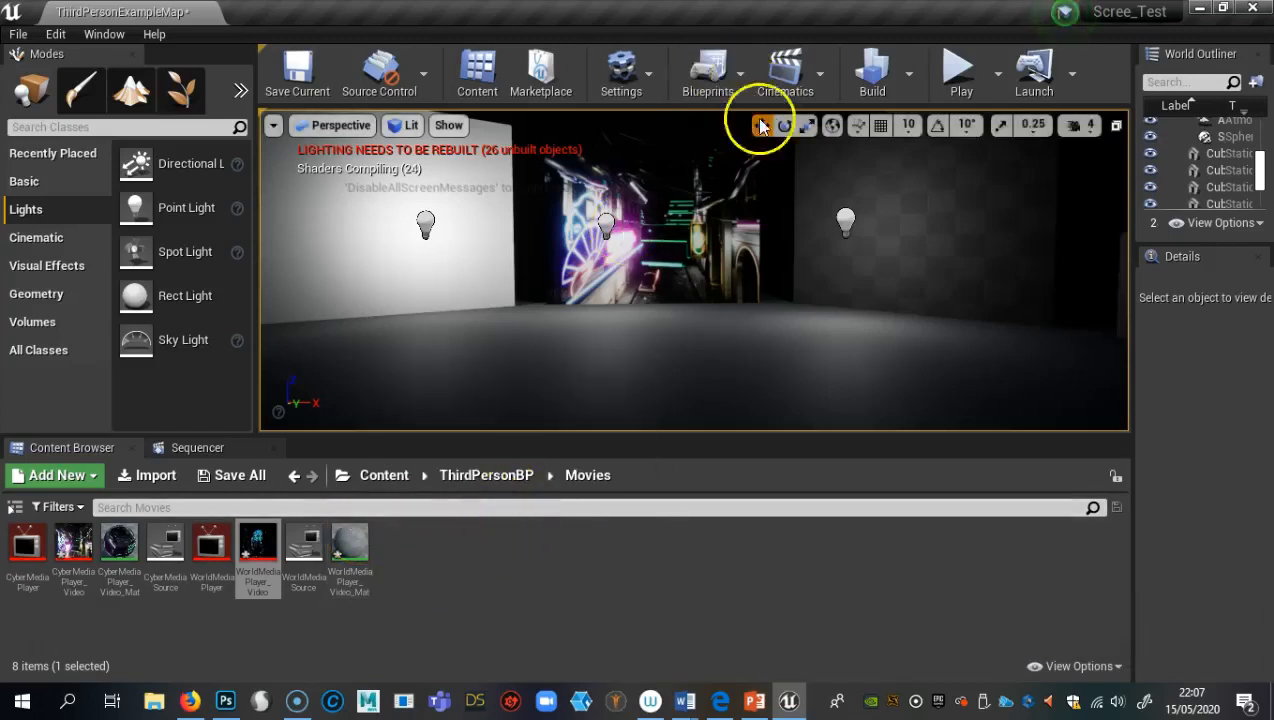
Open the Level Blueprint and add a variable named "WorldMedia Player"
left_click(740, 84)
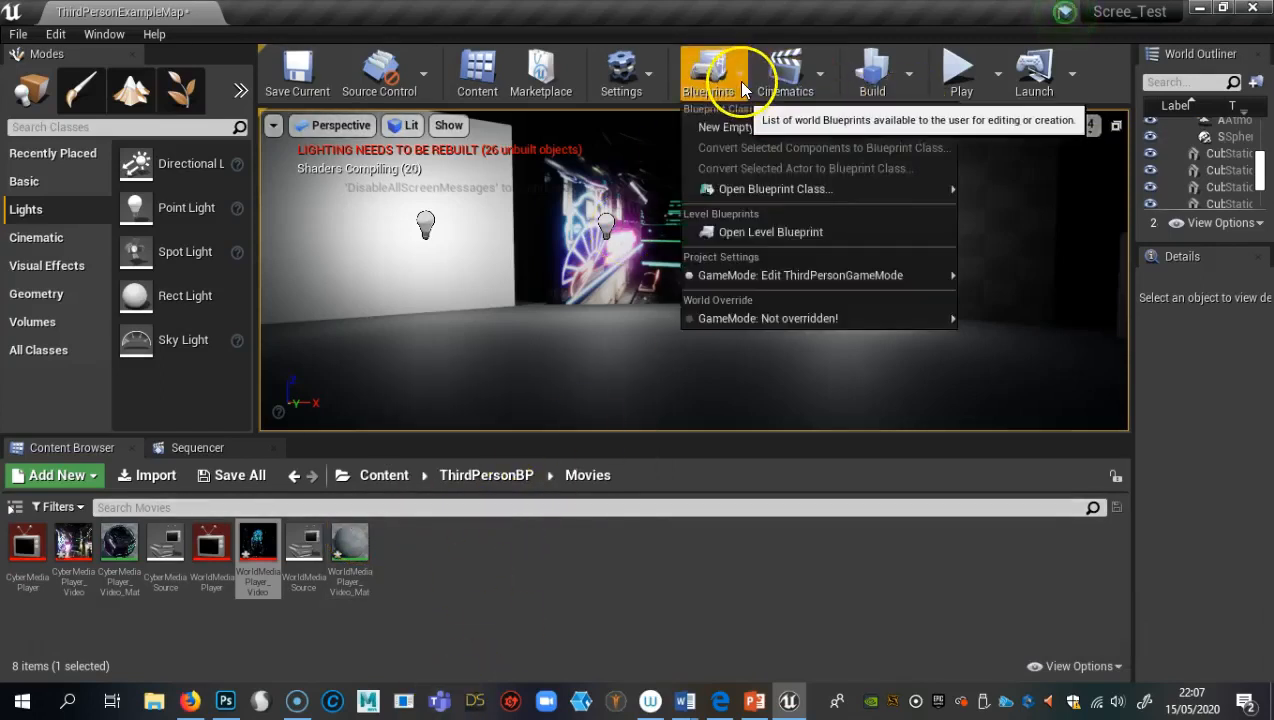
left_click(749, 228)
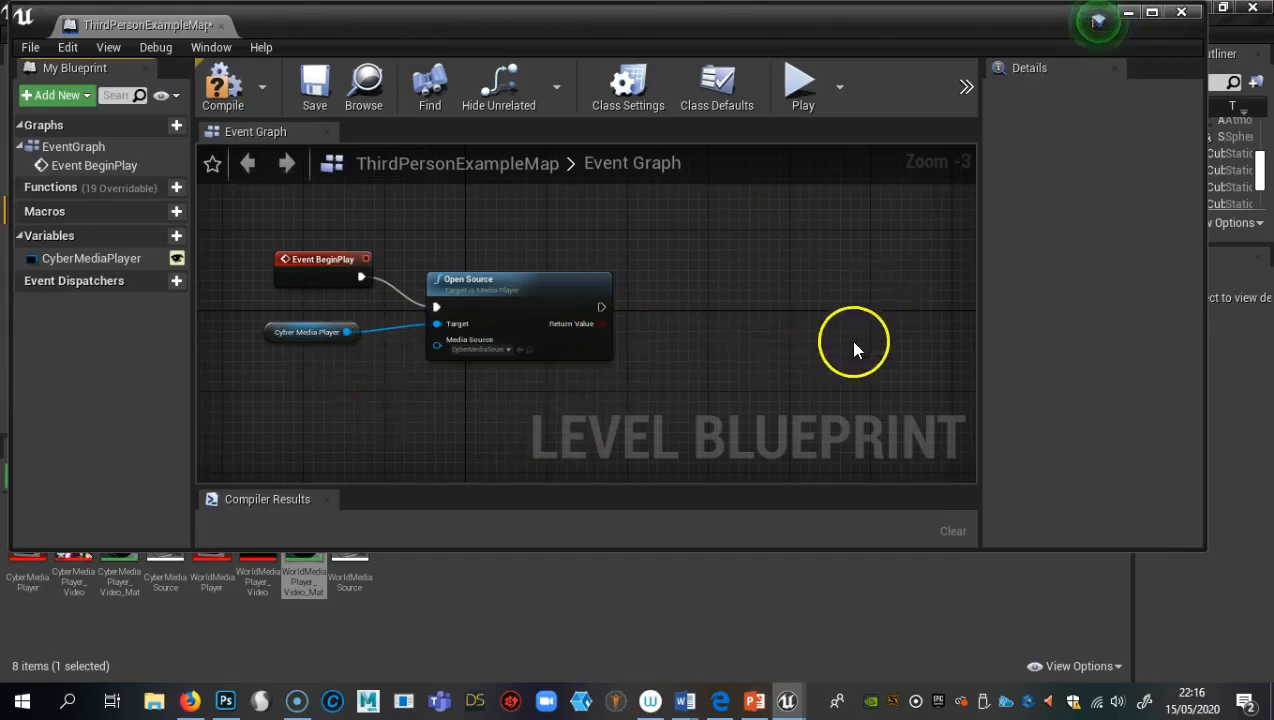
left_click(174, 240)
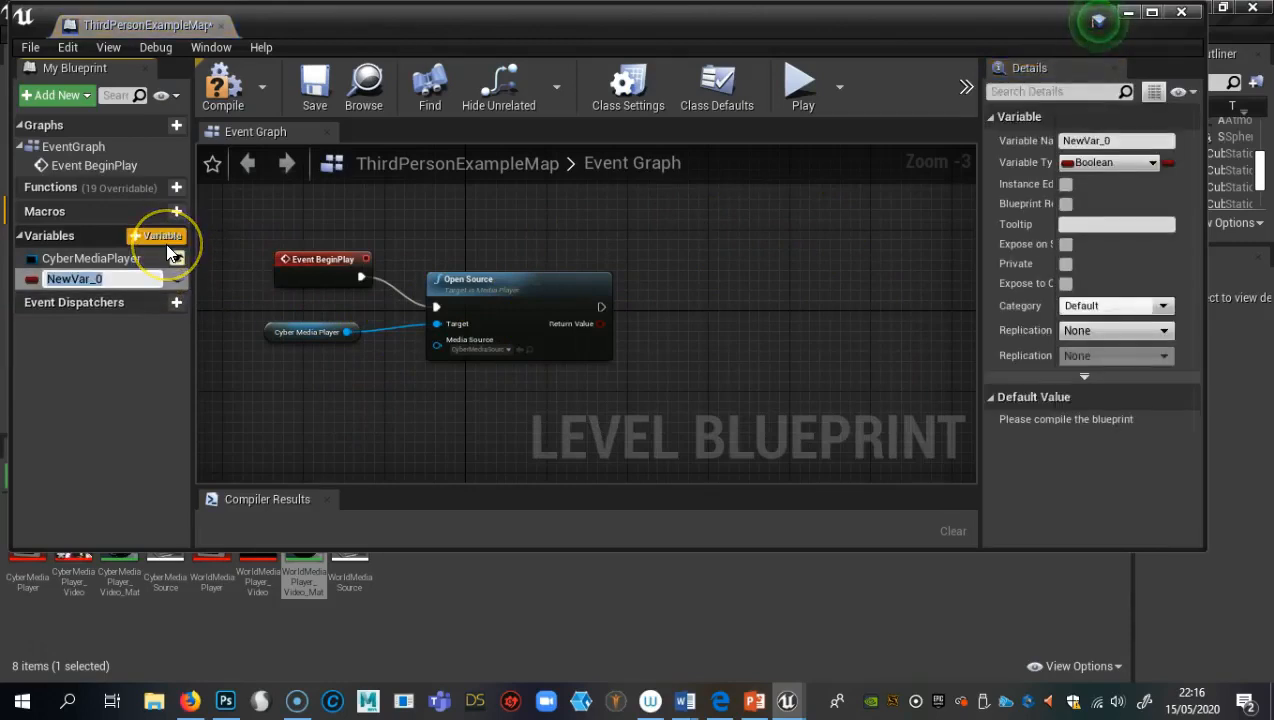
type("WorldMed")
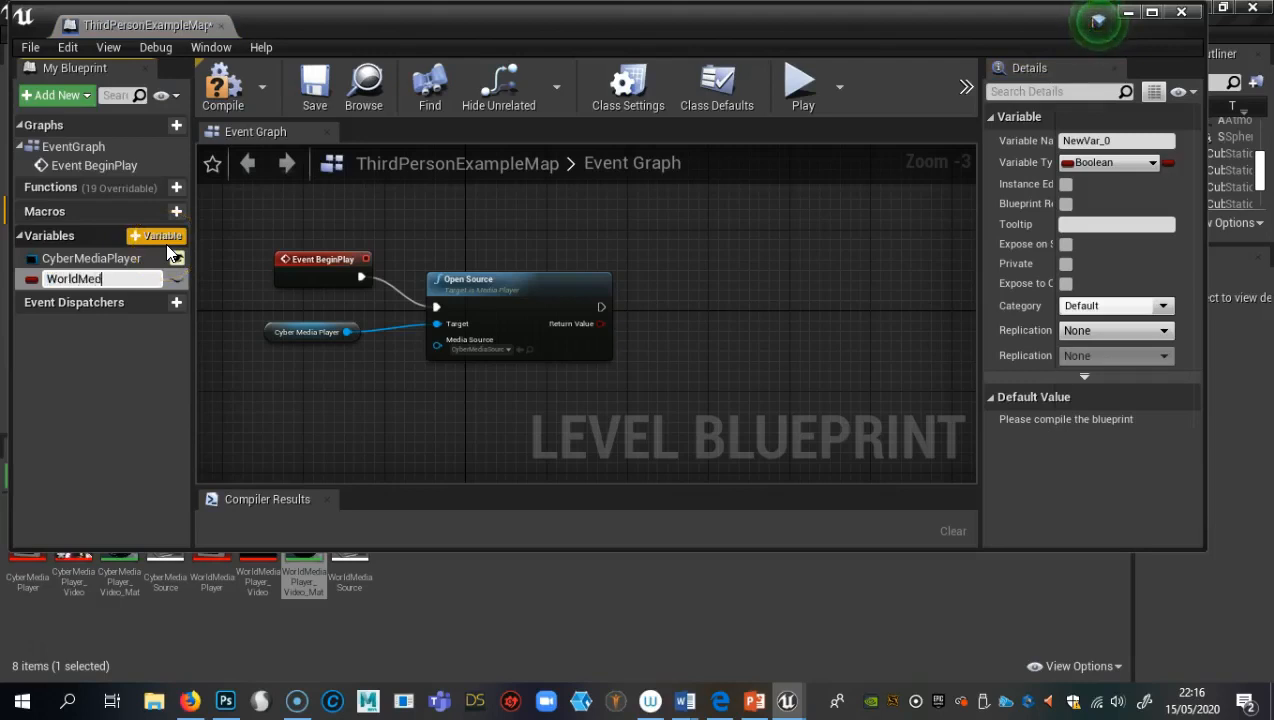
type("ia POlayer")
key("Return")
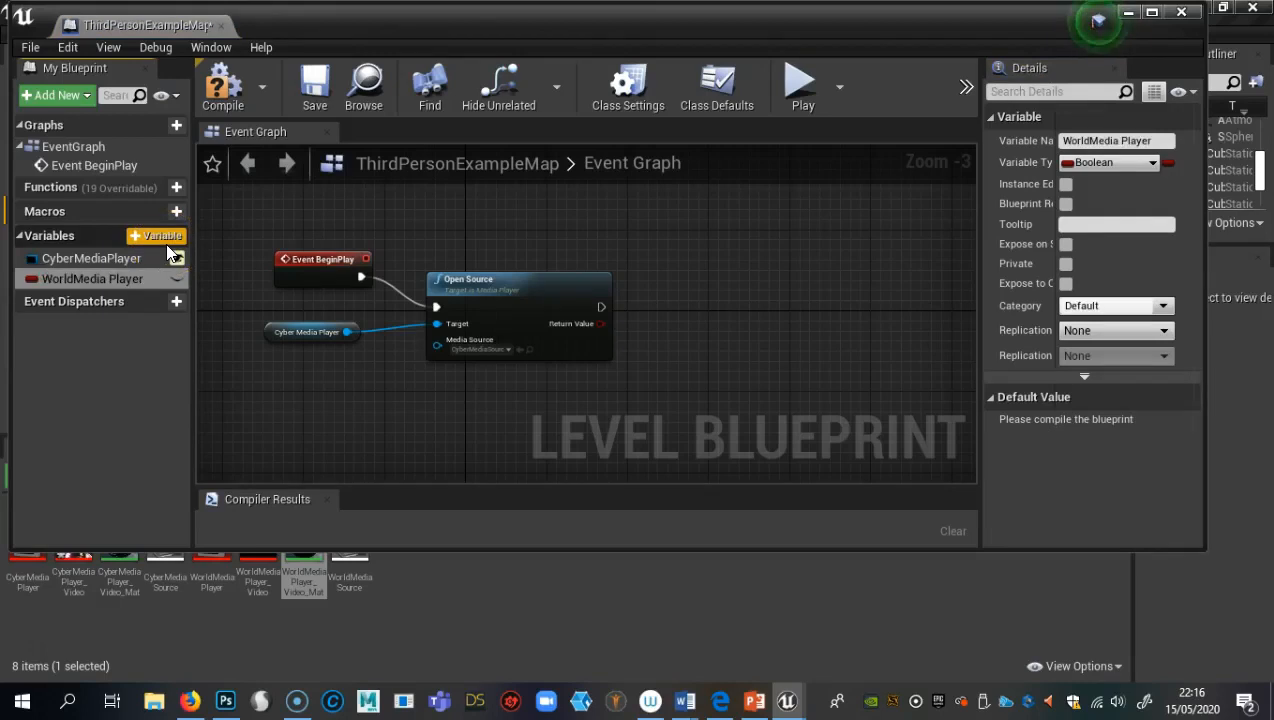
Set the WorldMedia Player variable's type to Media Player Object Reference and make it instance editable
left_click(1135, 162)
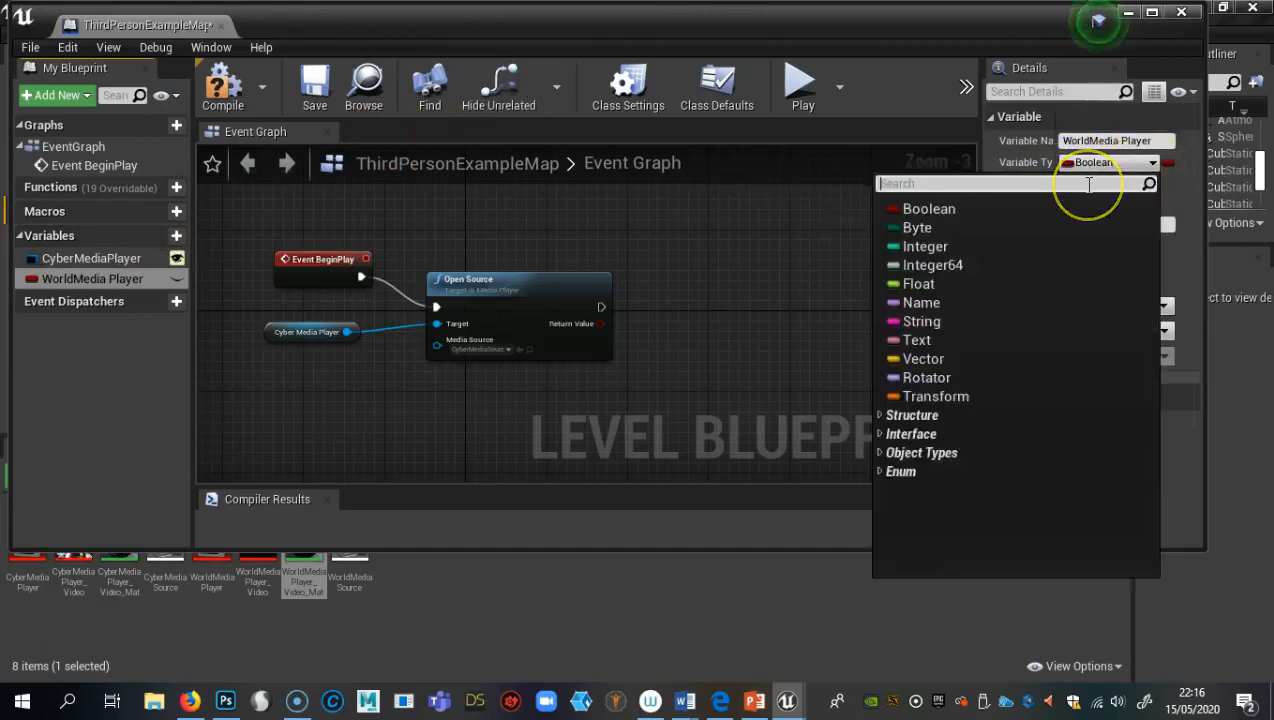
type("media p")
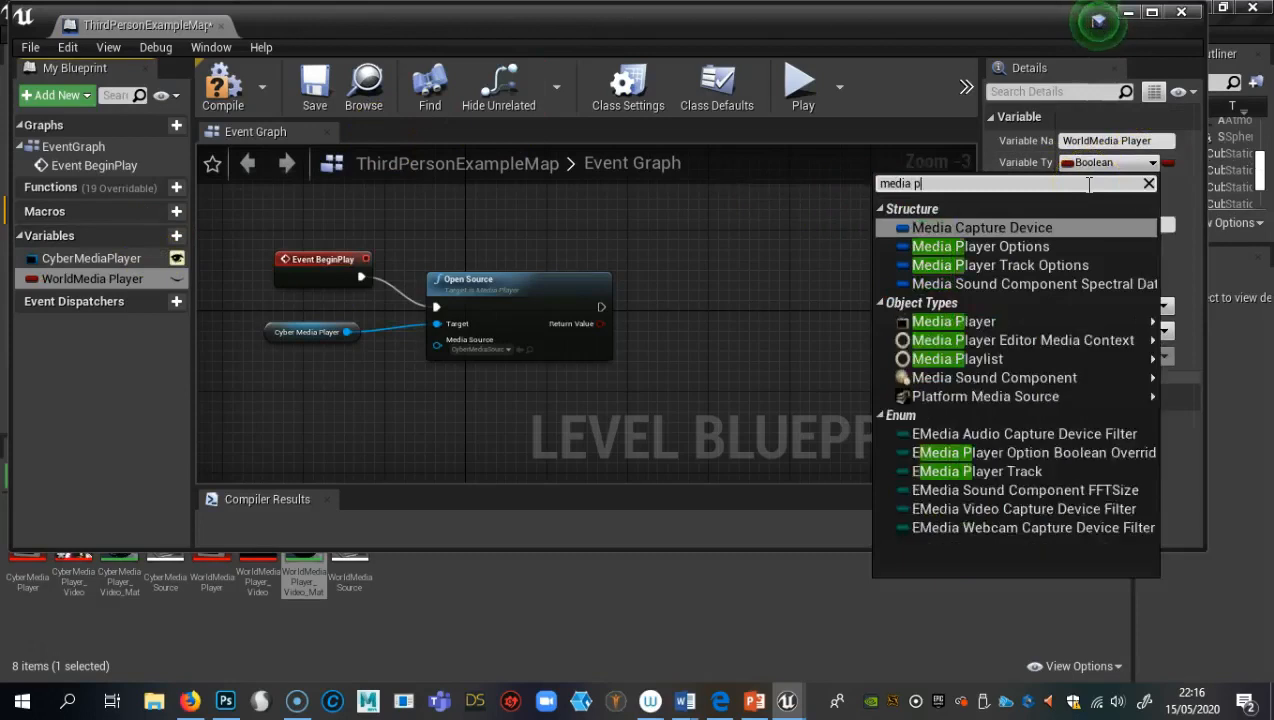
type("layer")
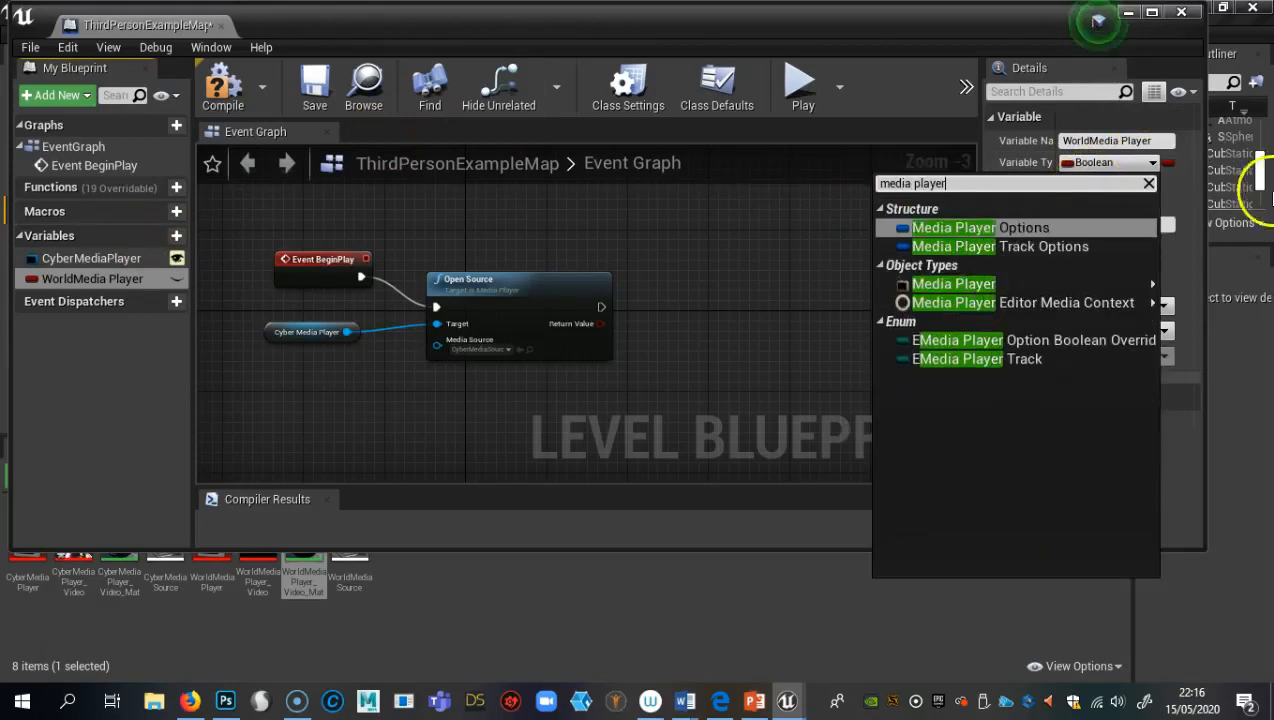
mouse_move(940, 283)
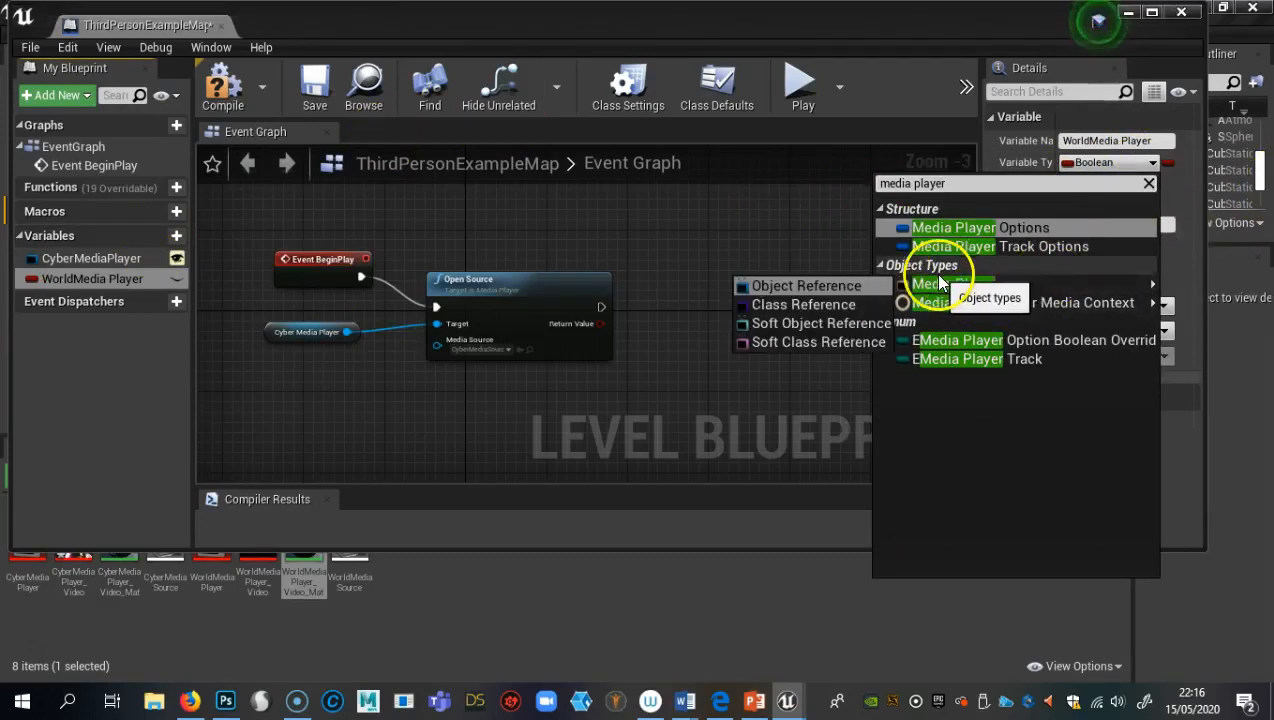
left_click(840, 285)
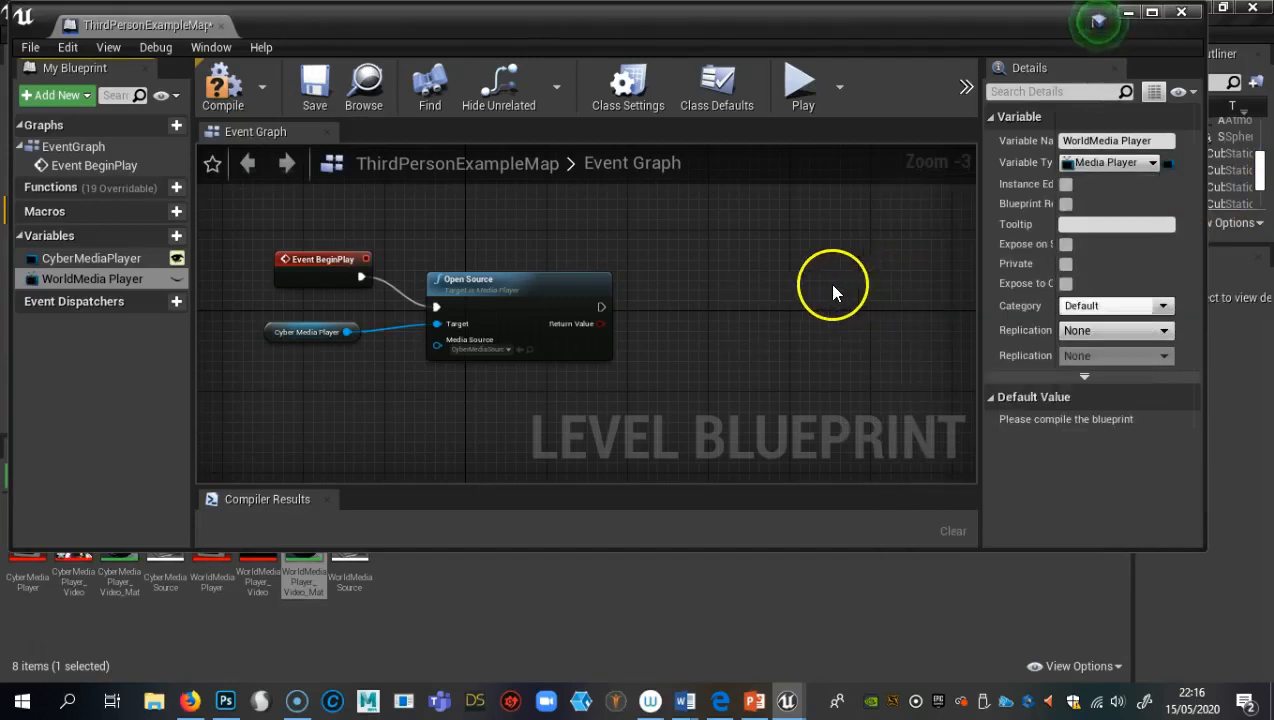
left_click(177, 279)
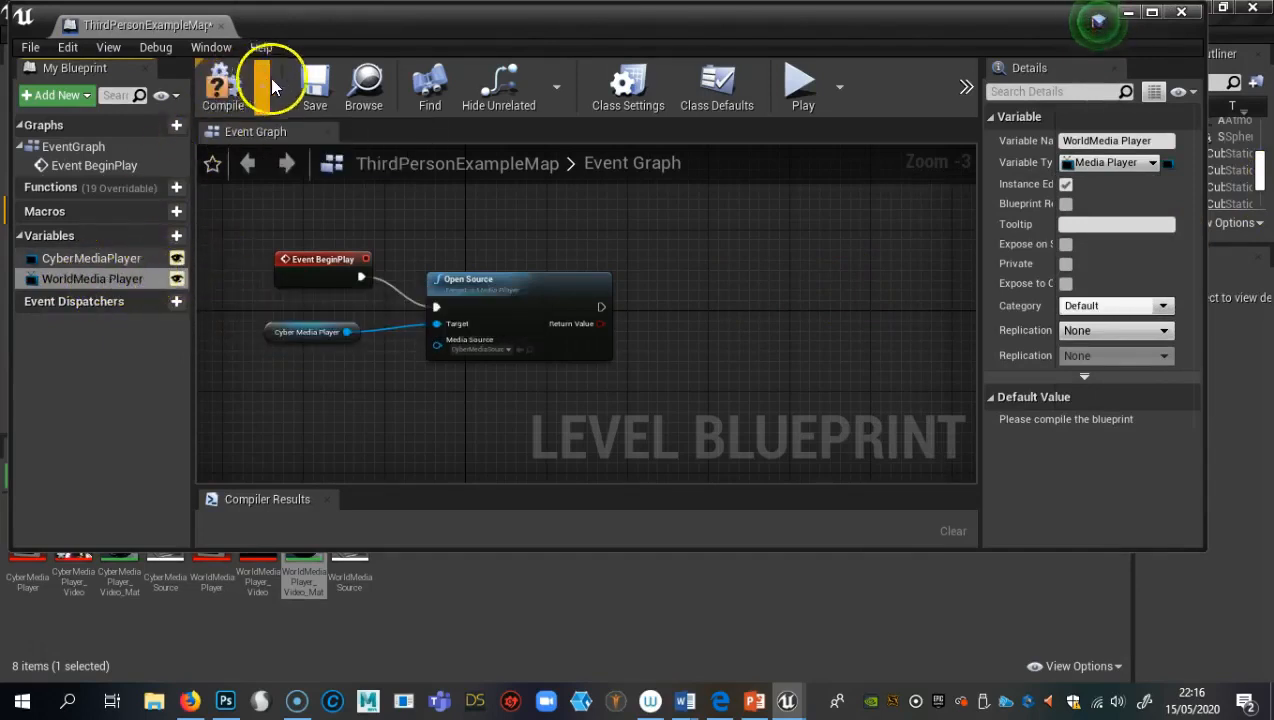
Compile the Level Blueprint and set the WorldMedia Player variable's default value to the WorldMediaPlayer asset
left_click(220, 90)
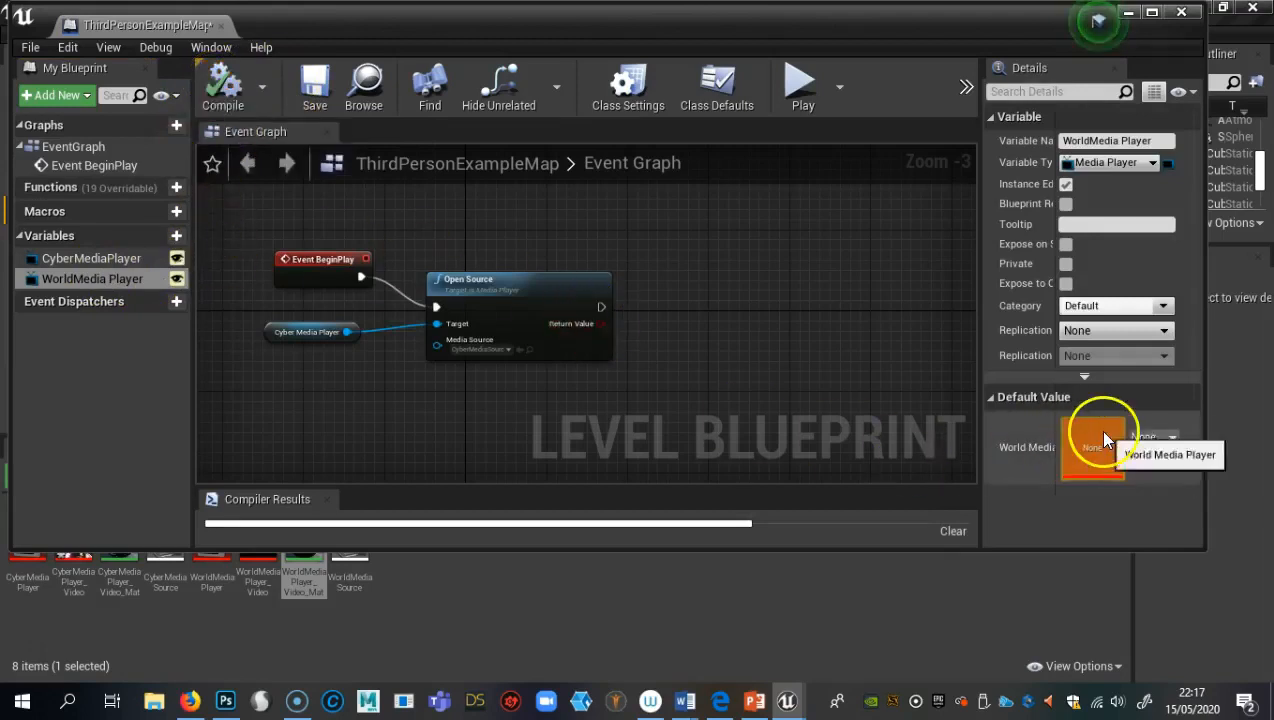
left_click(1165, 437)
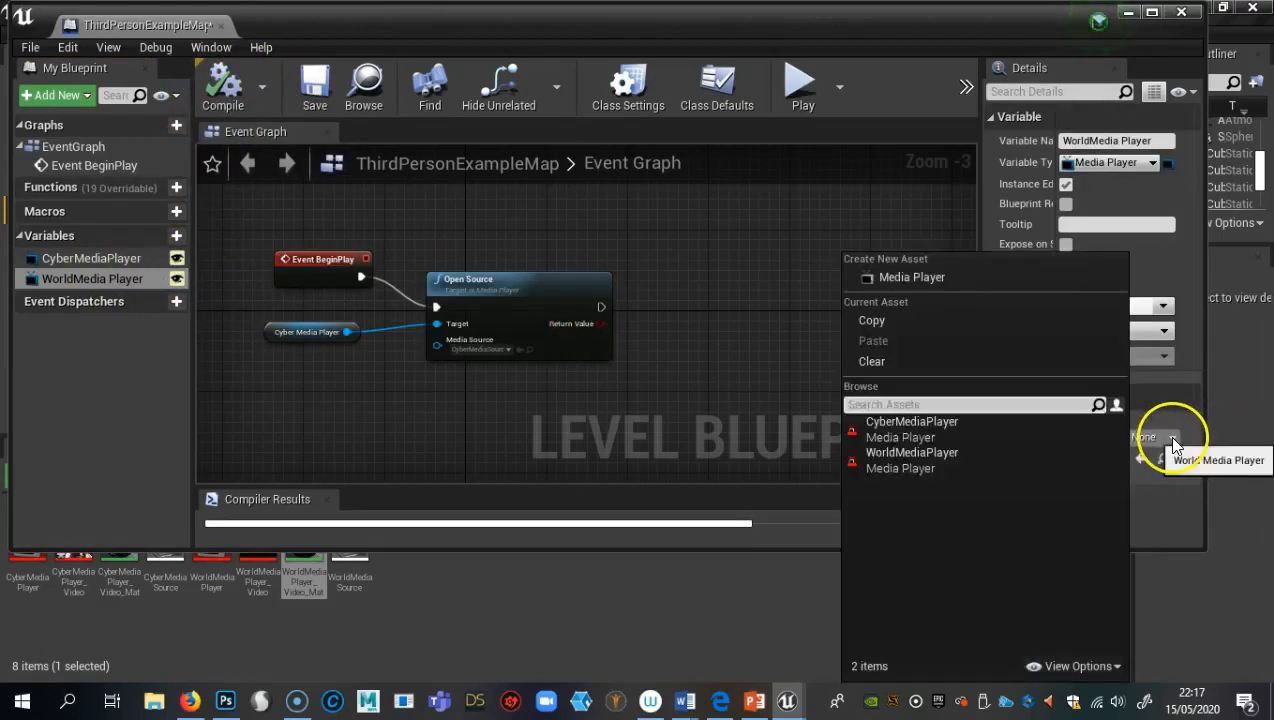
left_click(898, 466)
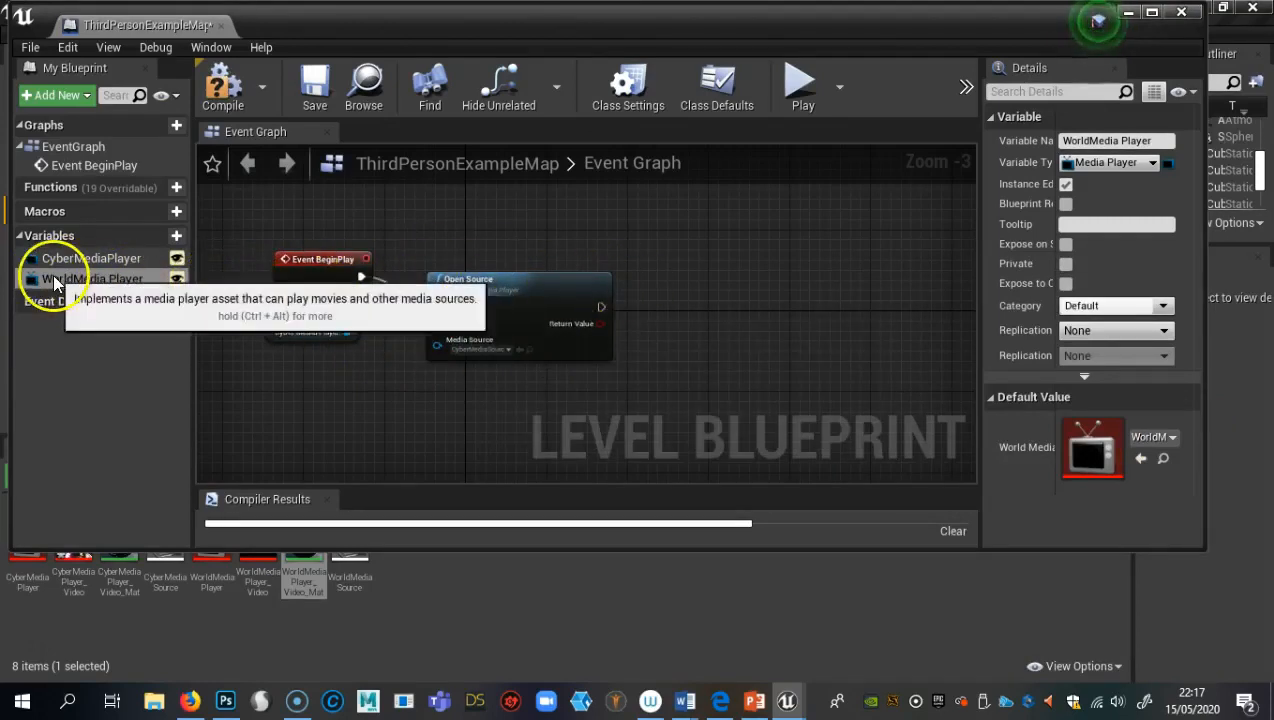
Place a World Media Player getter in the Event Graph and connect it to the Target of a new Open Source node
left_click_drag(40, 281, 702, 348)
left_click(728, 360)
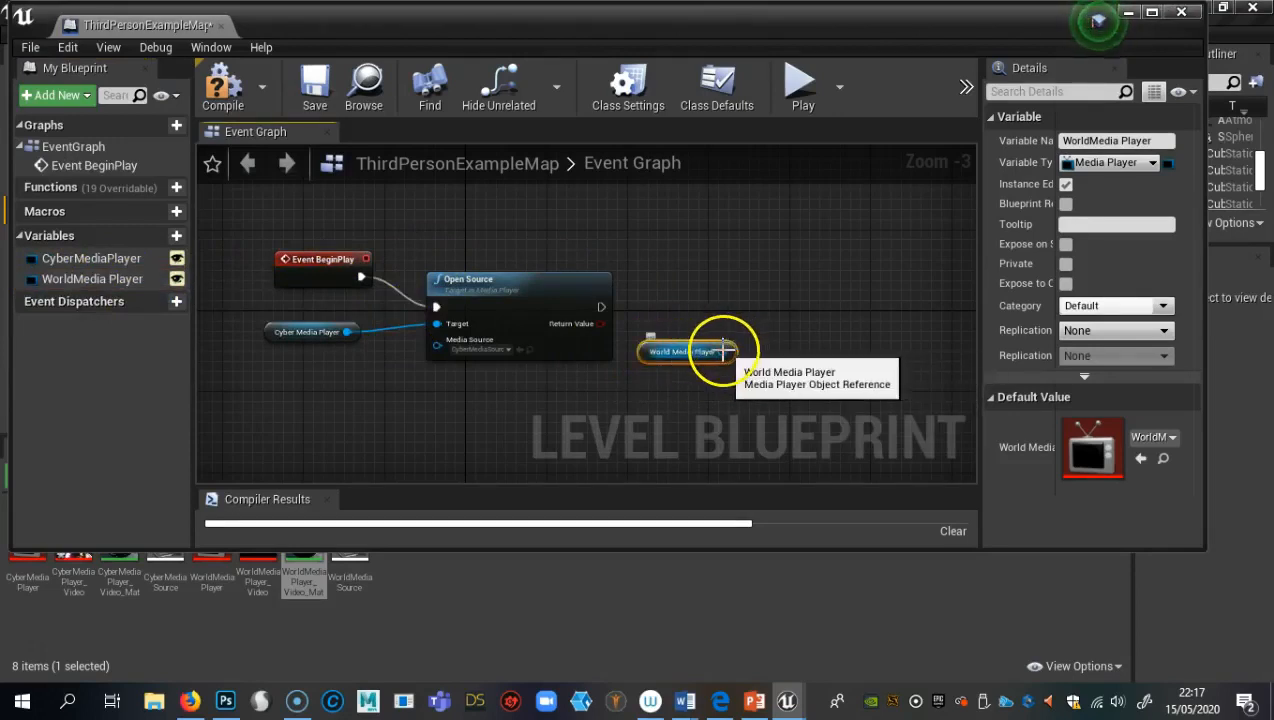
left_click_drag(729, 351, 848, 330)
type("op")
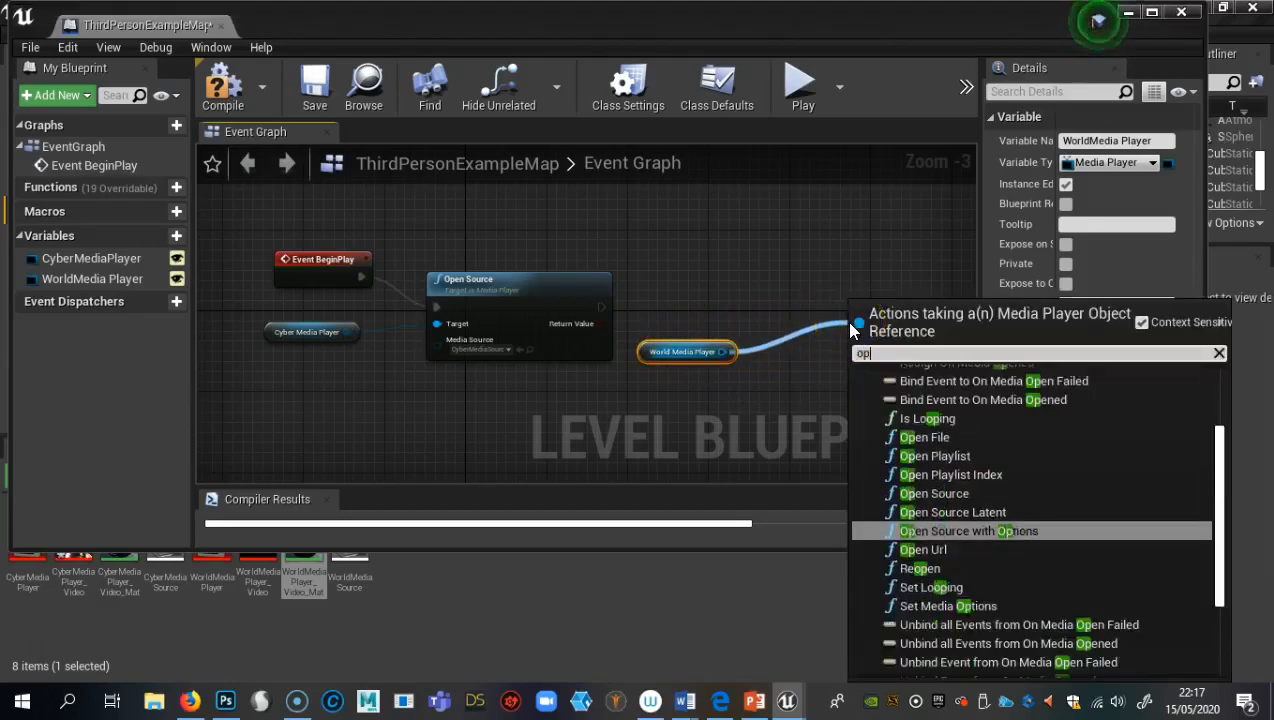
type("en source")
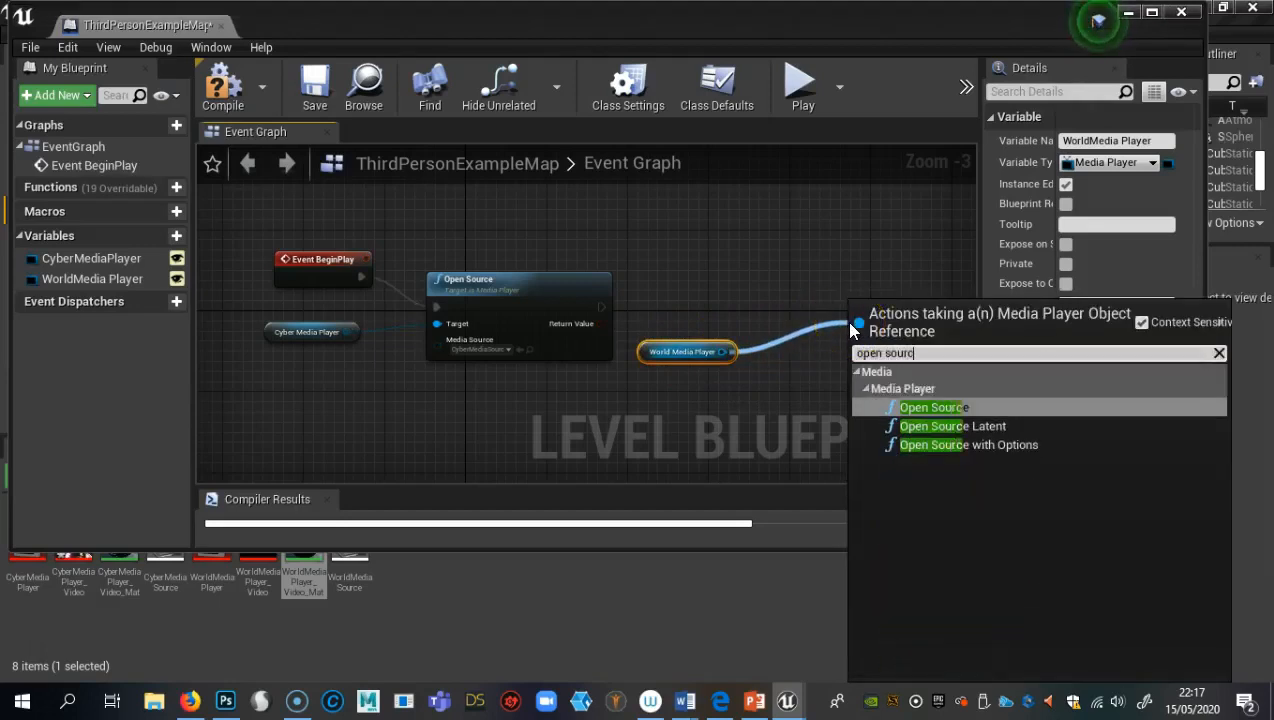
left_click(910, 405)
left_click_drag(903, 330, 853, 280)
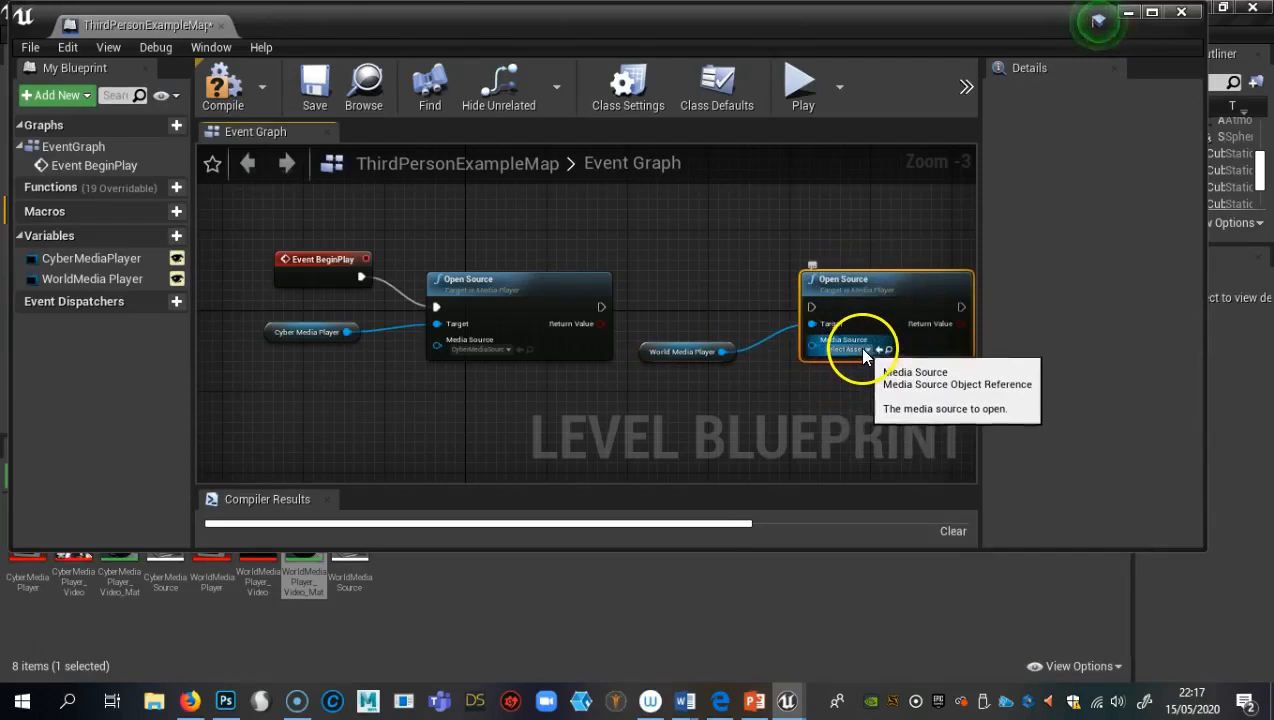
Set the new Open Source node's Media Source to WorldMediaSource and link its execution input to the first Open Source node
left_click(867, 350)
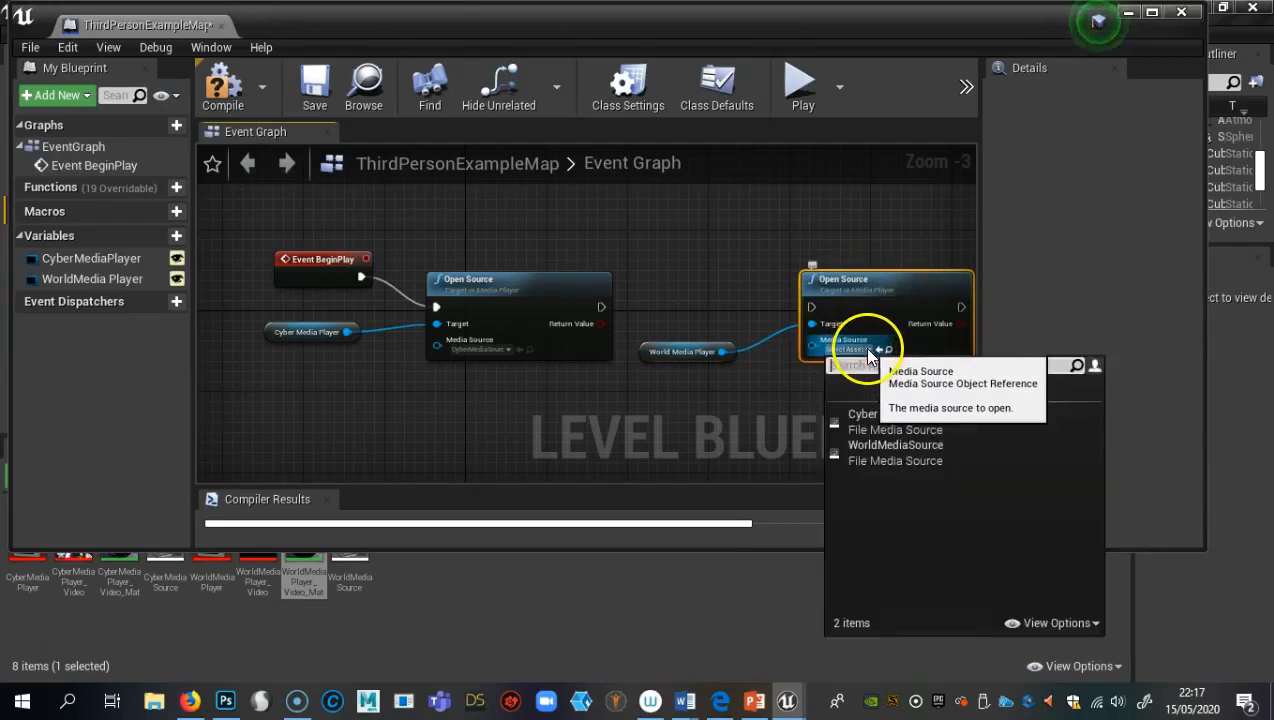
left_click(884, 449)
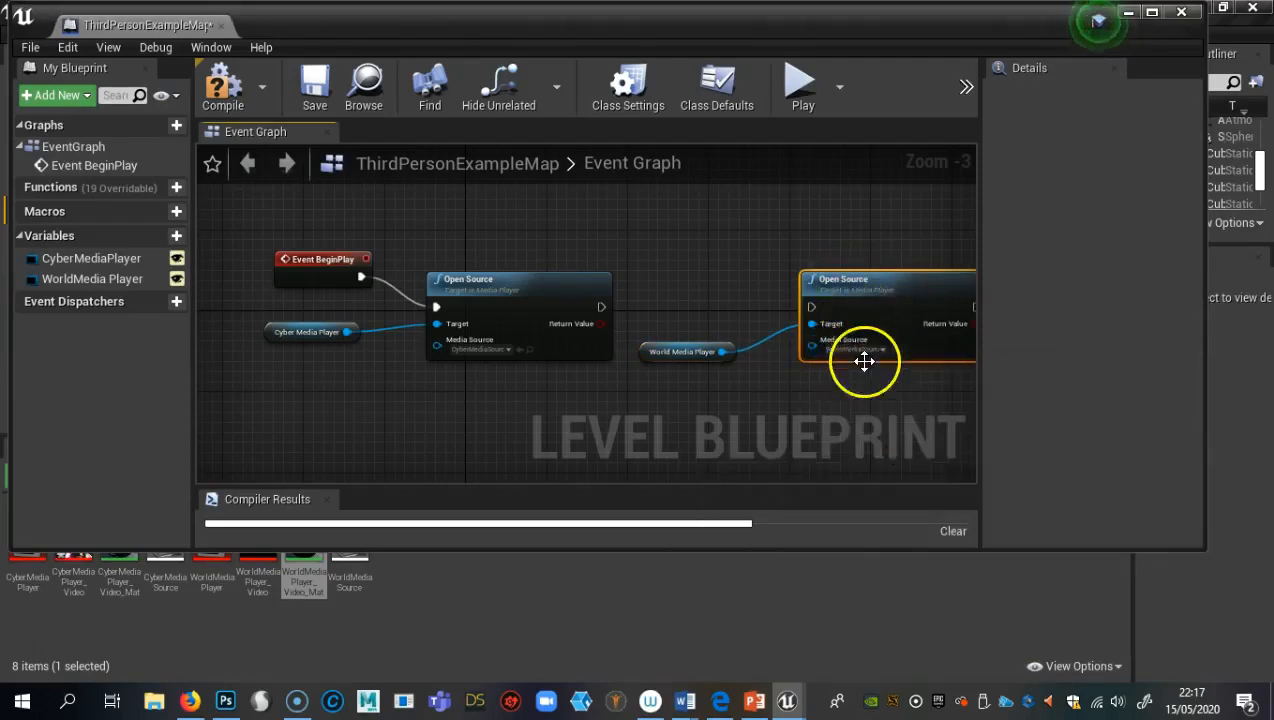
left_click_drag(809, 307, 602, 308)
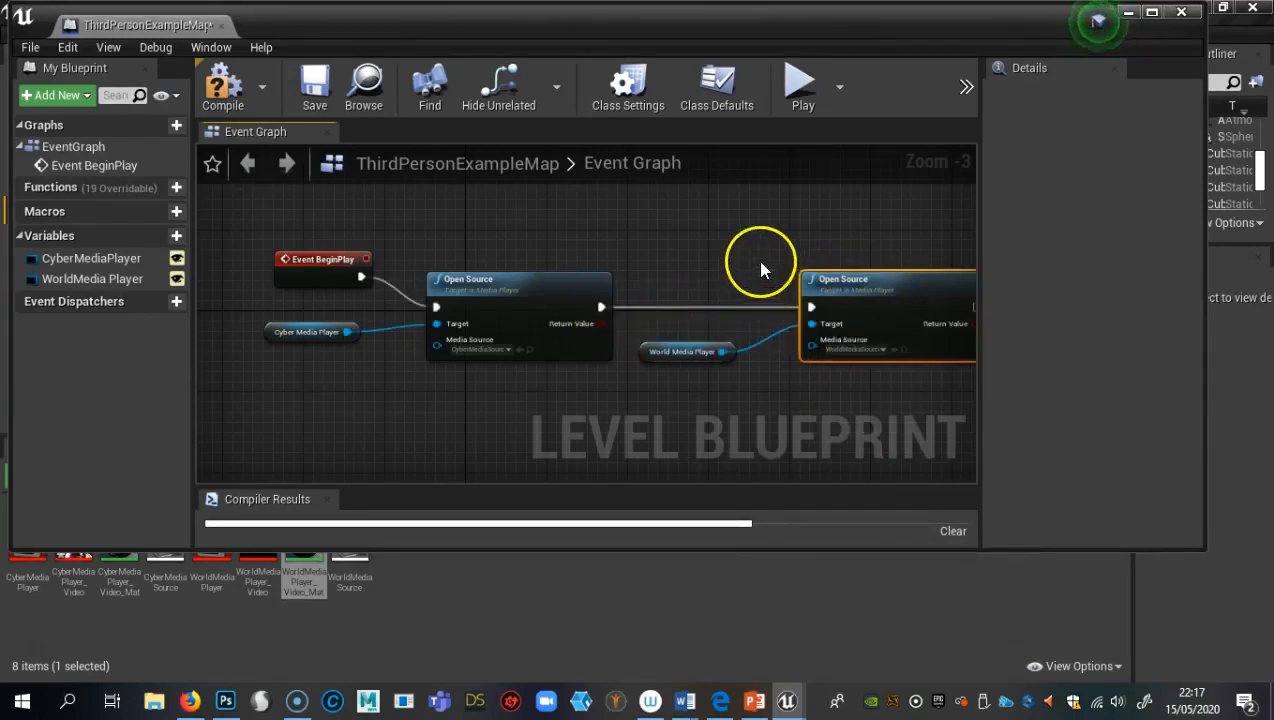
Compile and save the Level Blueprint, and move its window aside to reveal the level
right_click_drag(759, 264, 622, 268)
right_click_drag(717, 207, 762, 184)
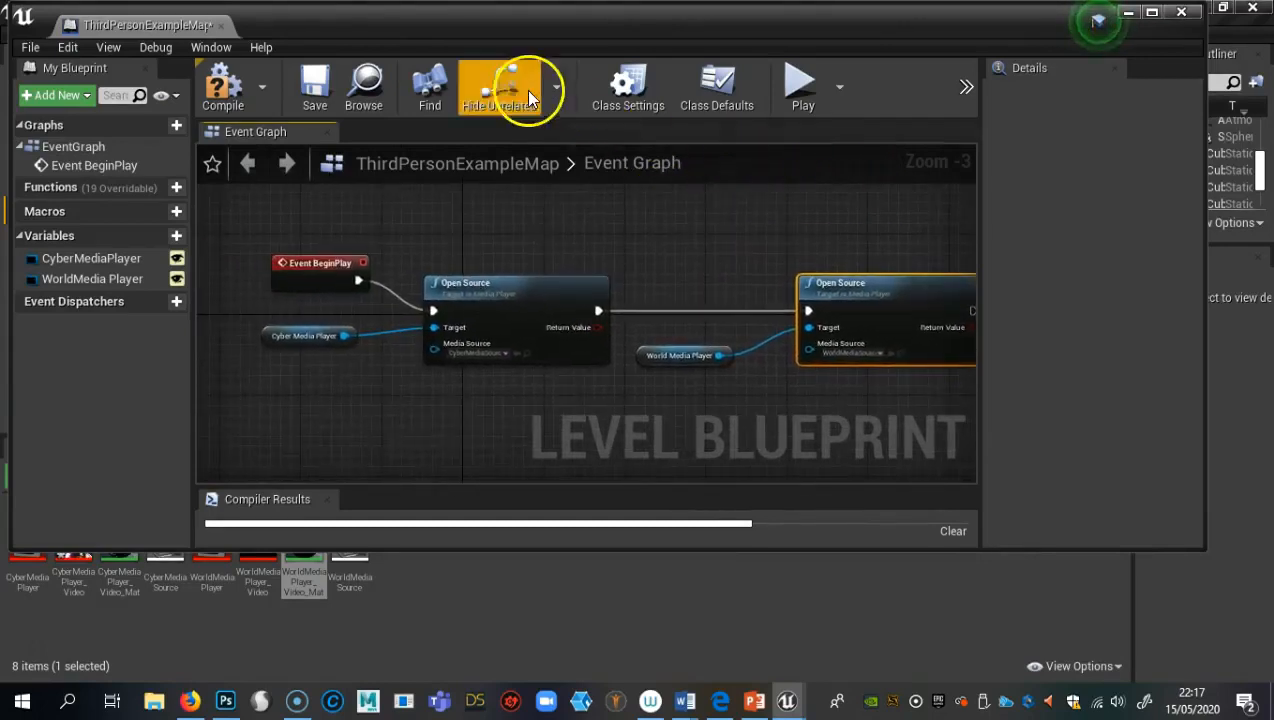
left_click(229, 86)
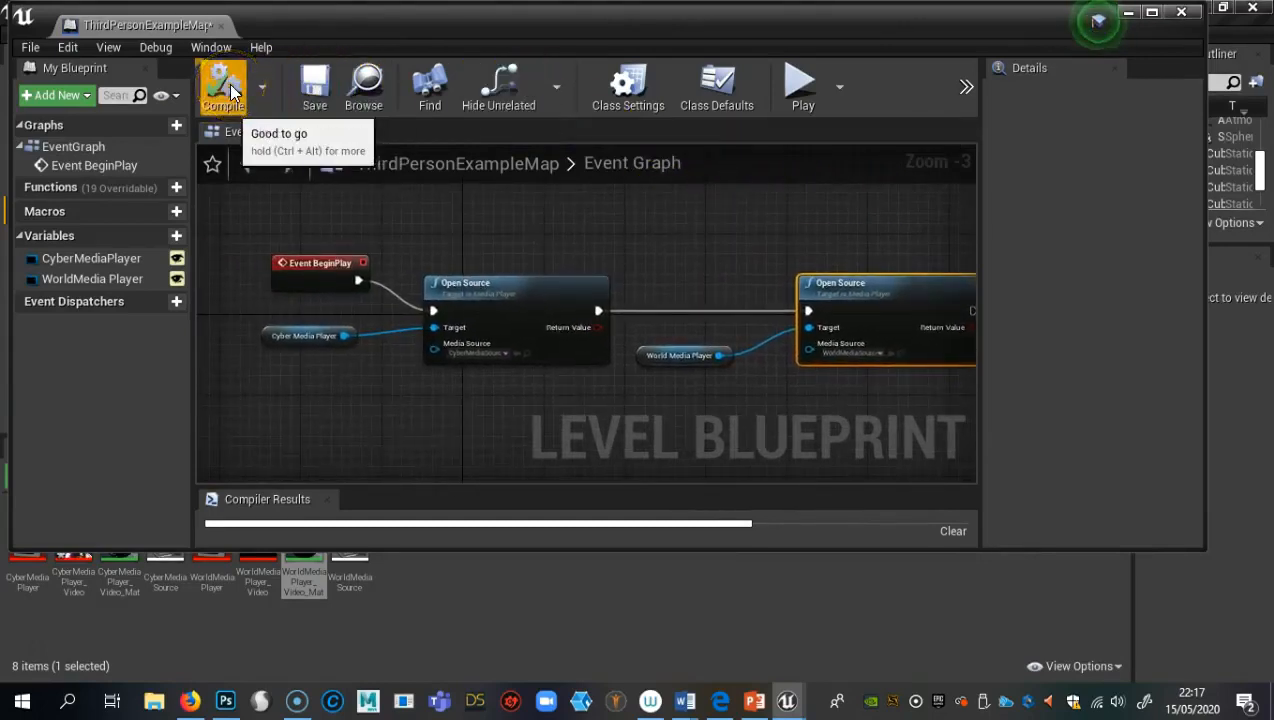
left_click(313, 88)
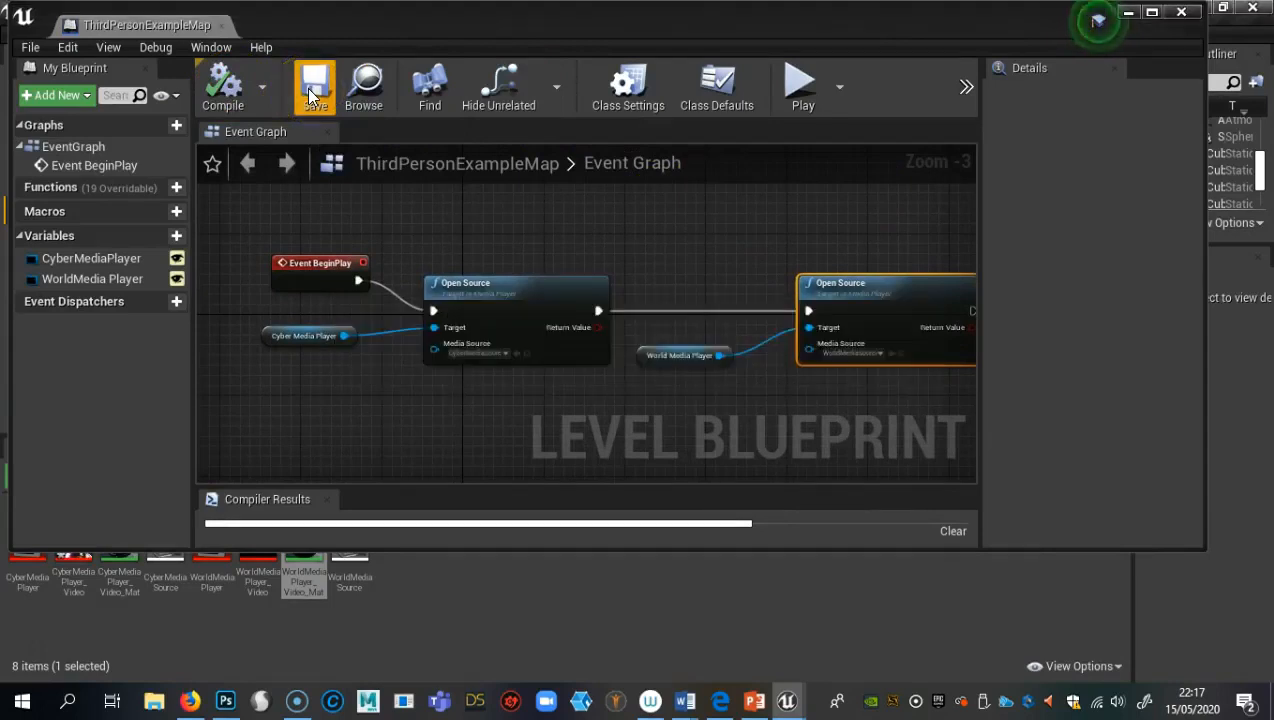
left_click_drag(680, 22, 751, 641)
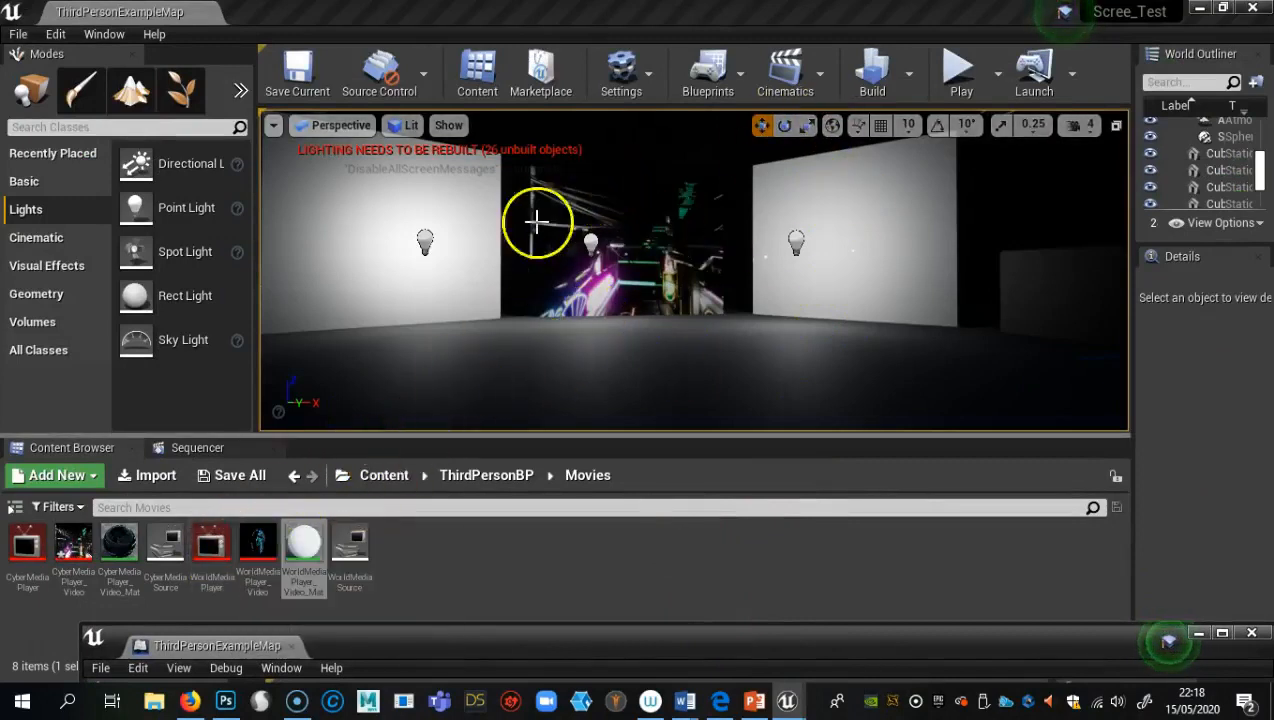
Preview WorldMediaSource in the WorldMediaPlayer asset, scrub the video back to its start, and close the player
double_click(221, 545)
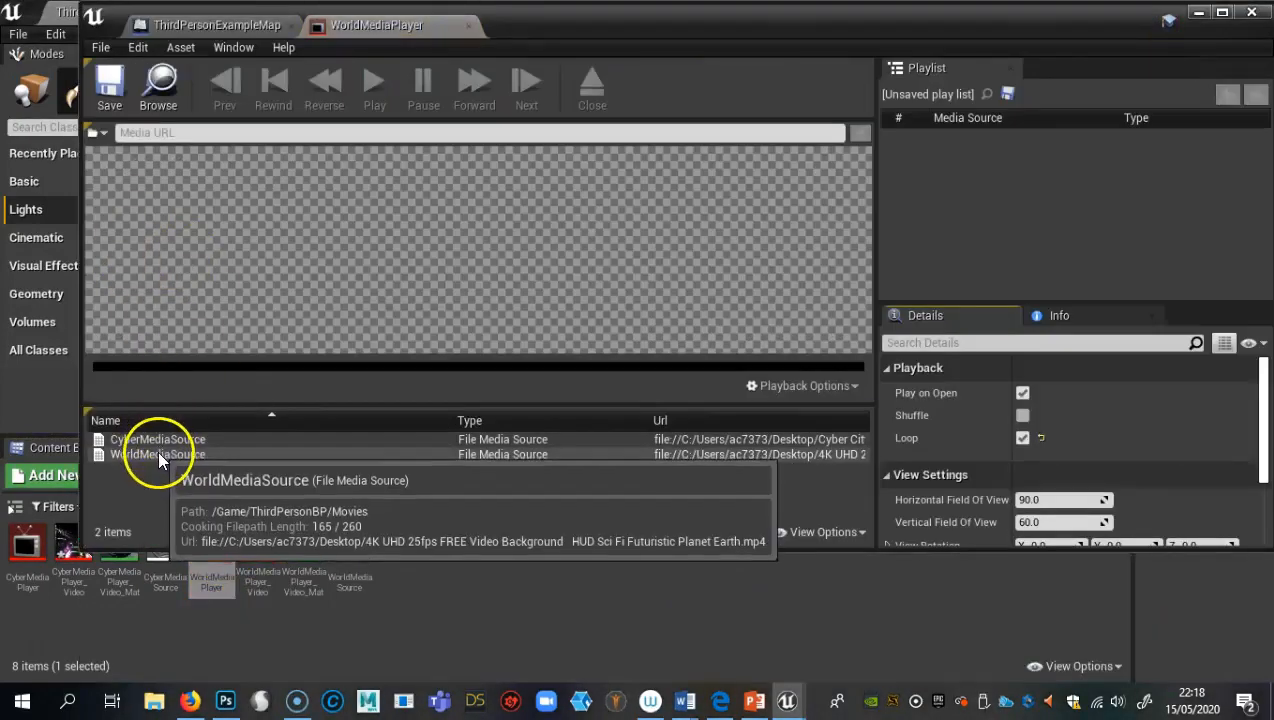
double_click(157, 455)
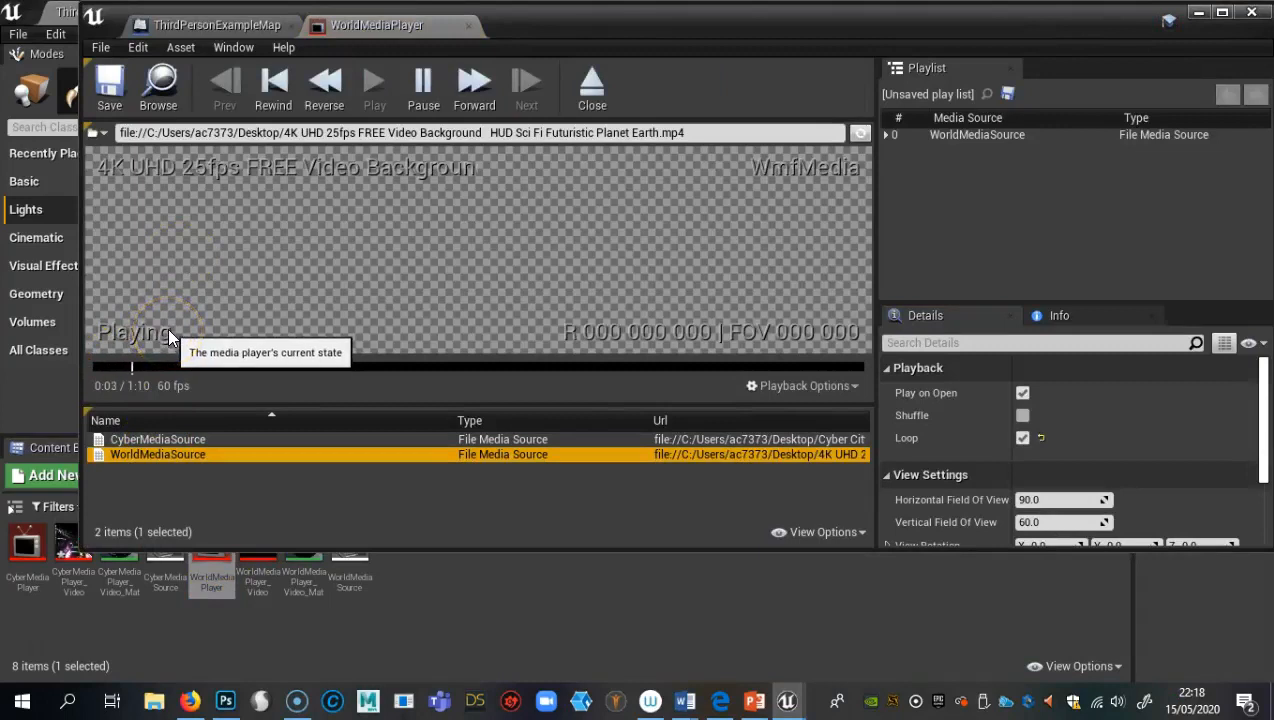
left_click(307, 367)
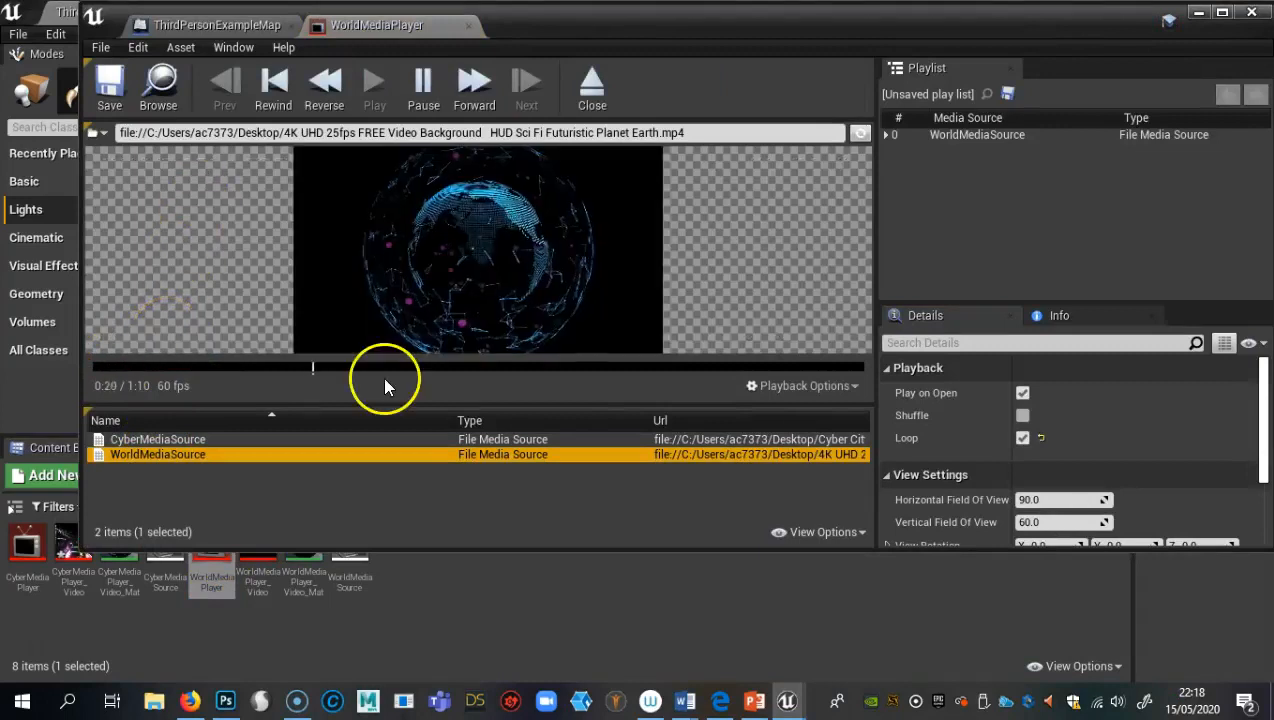
left_click_drag(329, 371, 188, 369)
left_click_drag(83, 369, 88, 370)
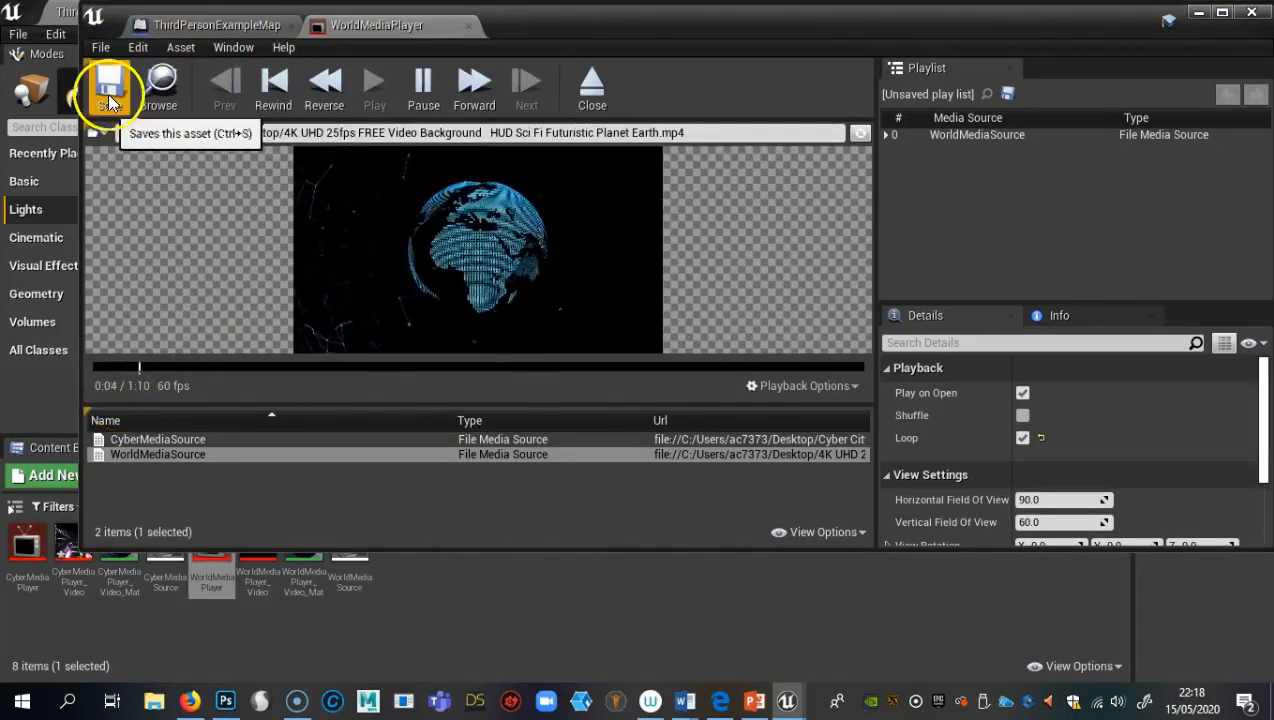
left_click(1251, 12)
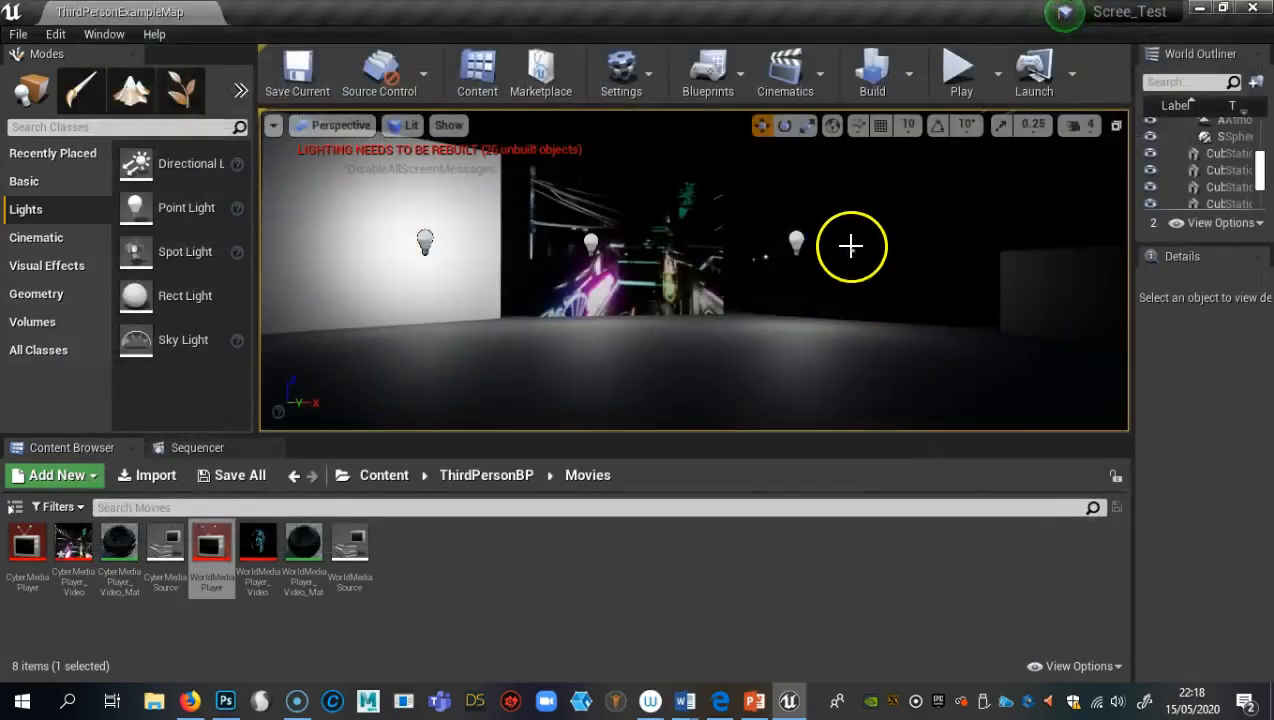
Play the level in full screen, walk the character past the Cyber City and Planet Earth screens, and end the session
mouse_move(496, 380)
right_mouse_down()
mouse_move(502, 398)
mouse_move(504, 373)
right_mouse_up()
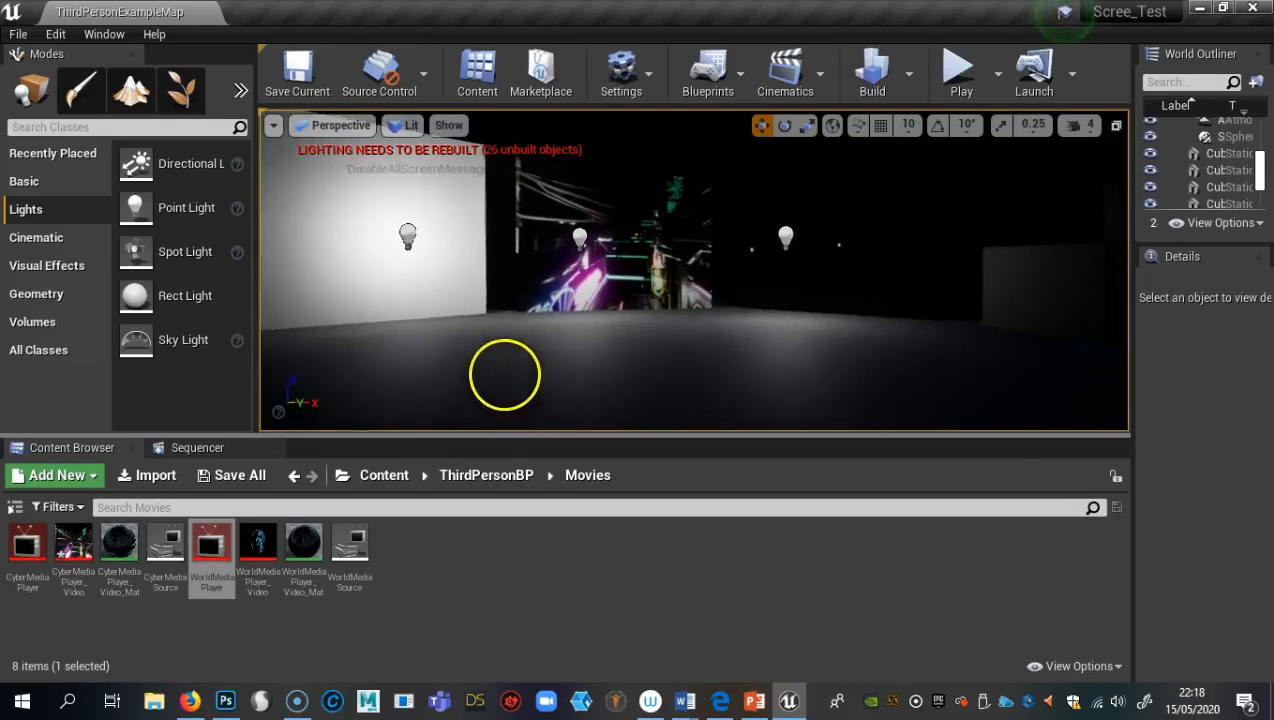
left_click(958, 74)
key("F11")
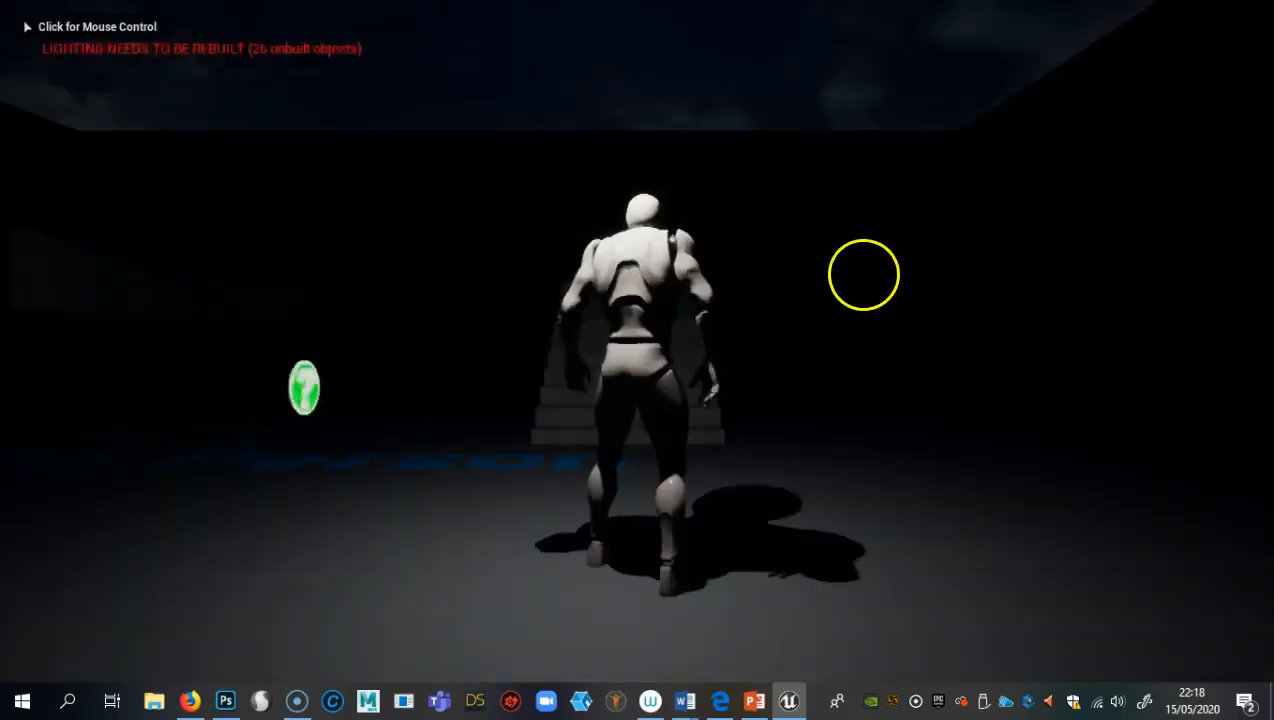
left_click(700, 304)
key("w")
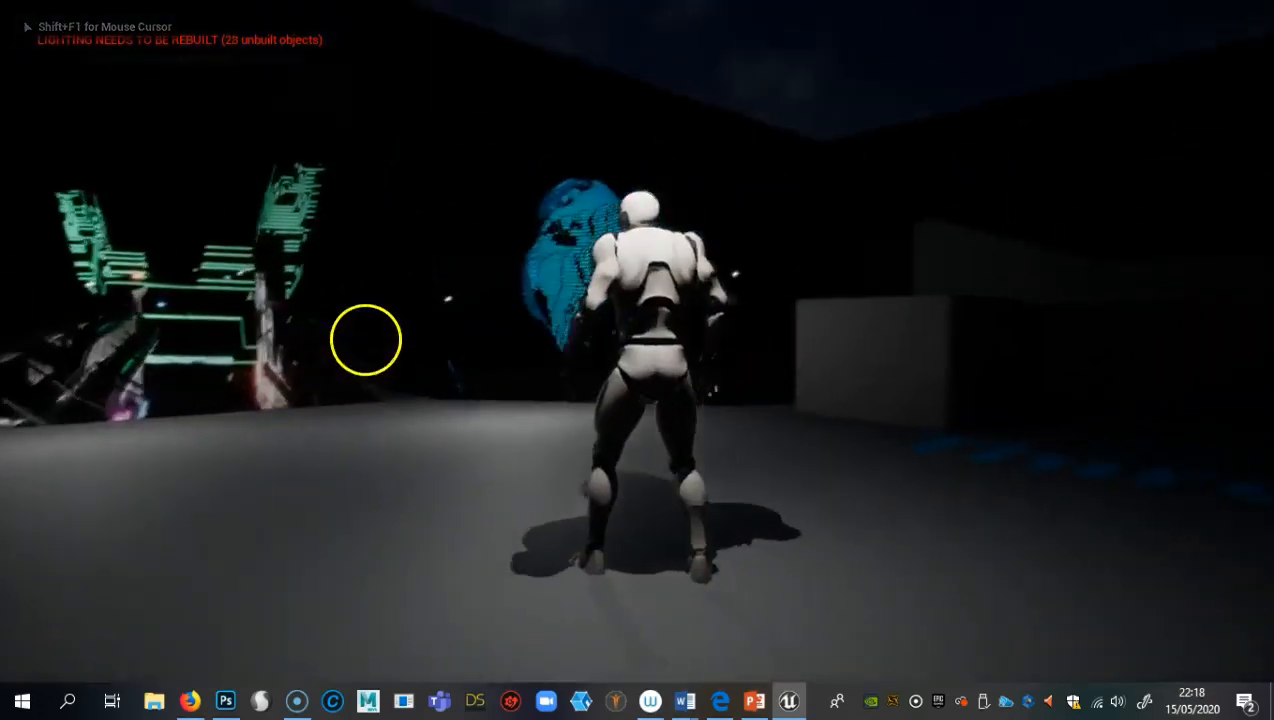
key("w")
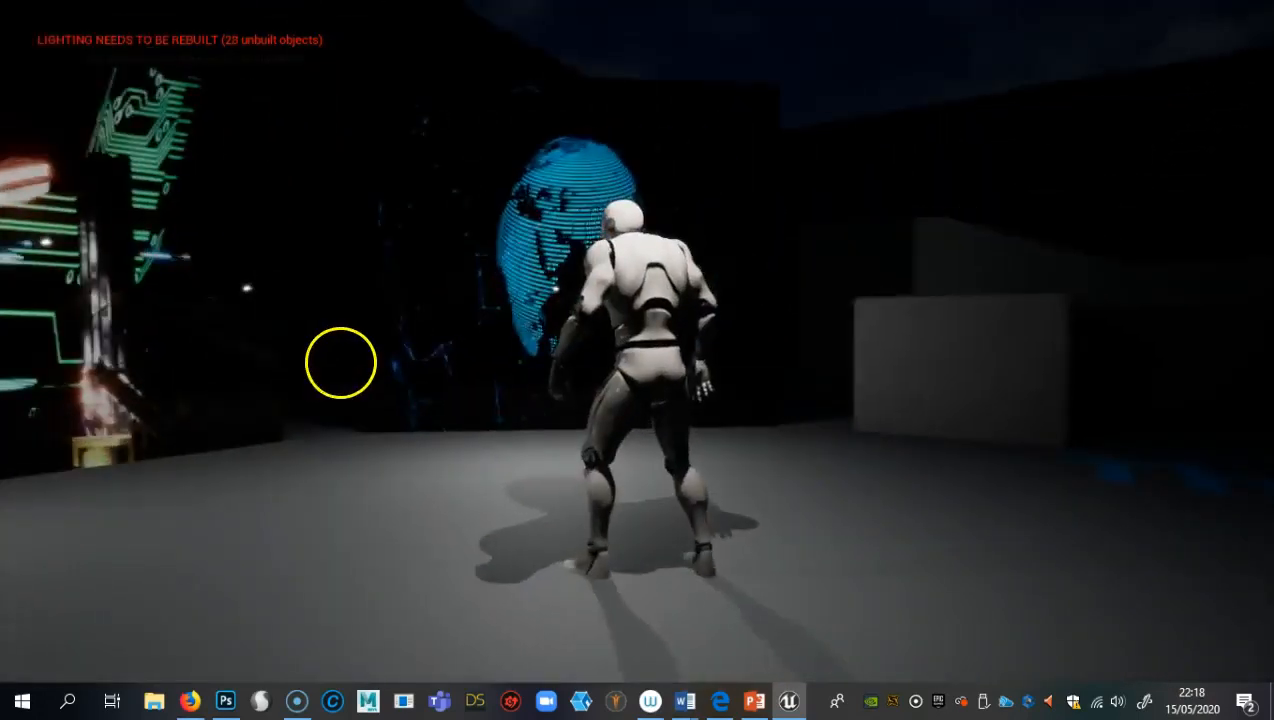
key("w")
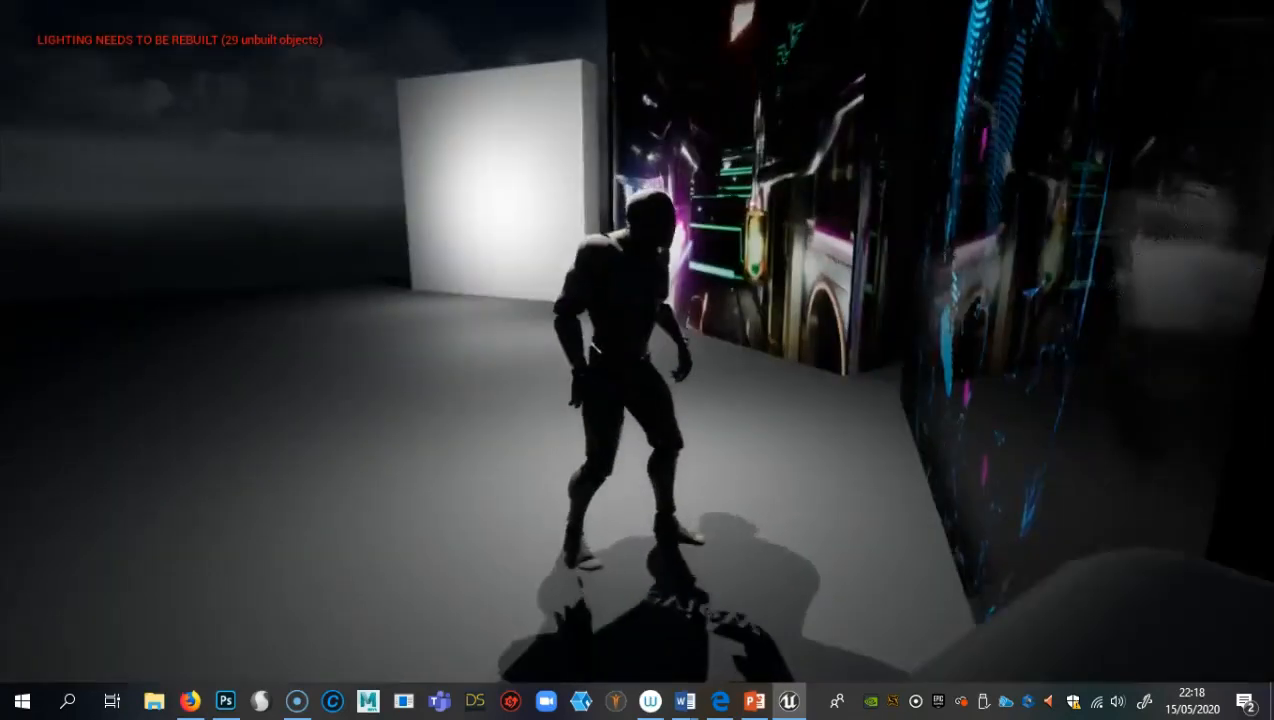
key("w")
key("Escape")
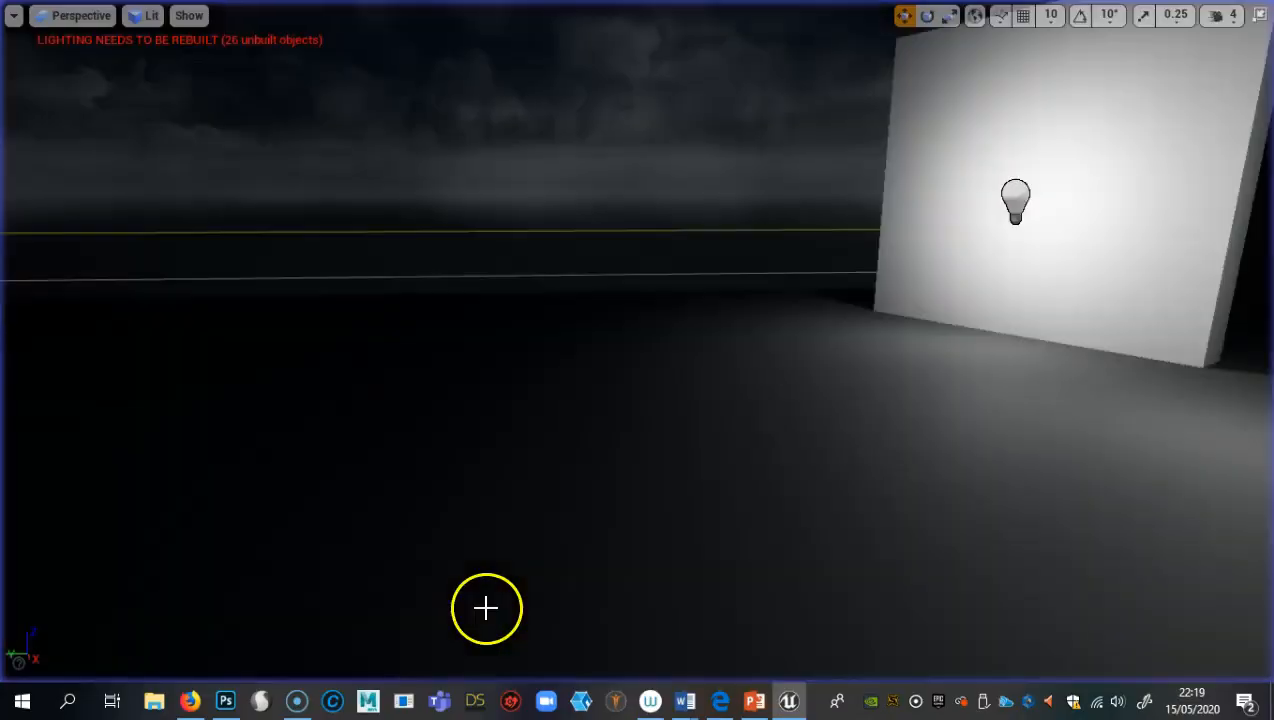
key("F11")
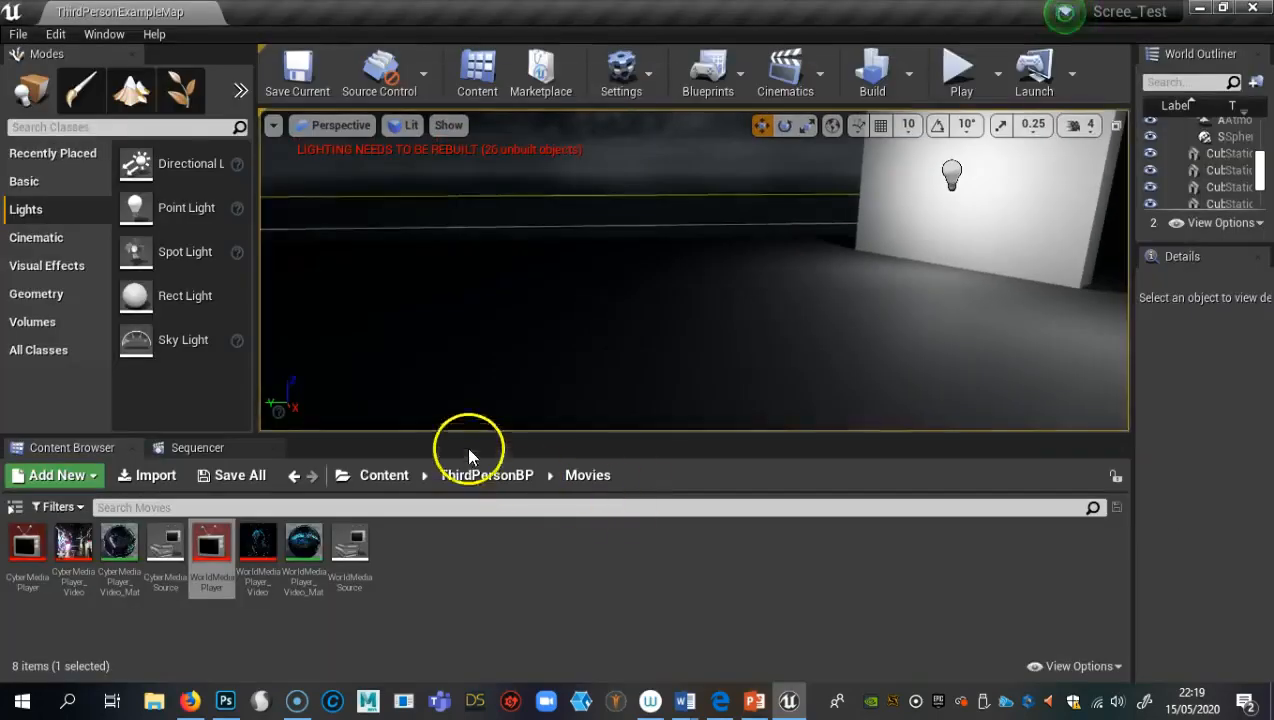
Create a File Media Source named SpritesMediaSource in the Movies folder
right_click_drag(536, 319, 536, 397)
right_click_drag(611, 350, 315, 246)
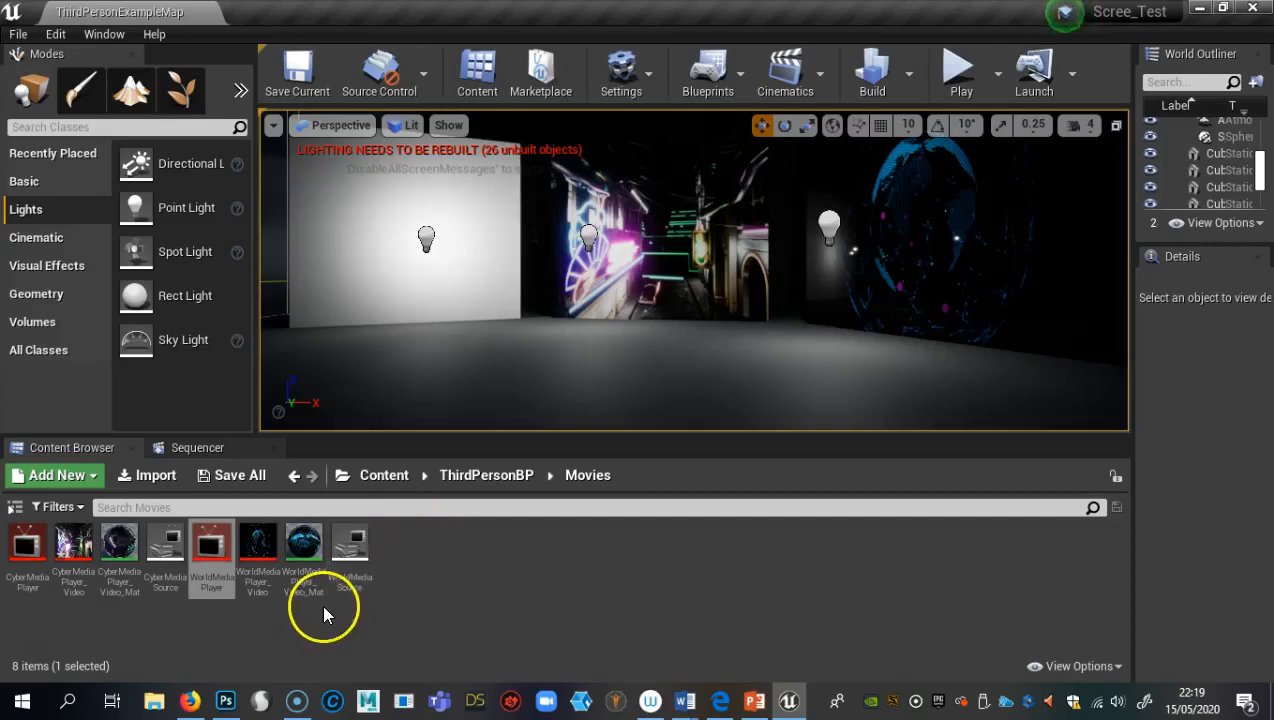
right_click(425, 578)
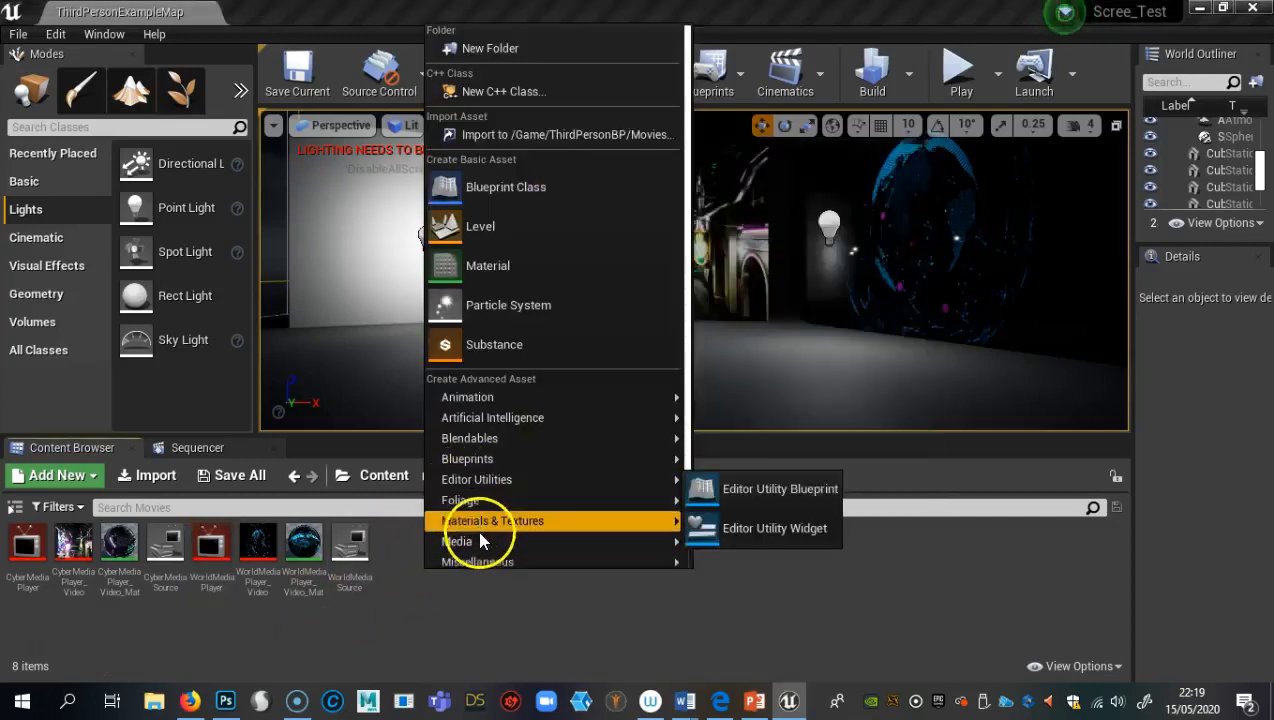
mouse_move(493, 541)
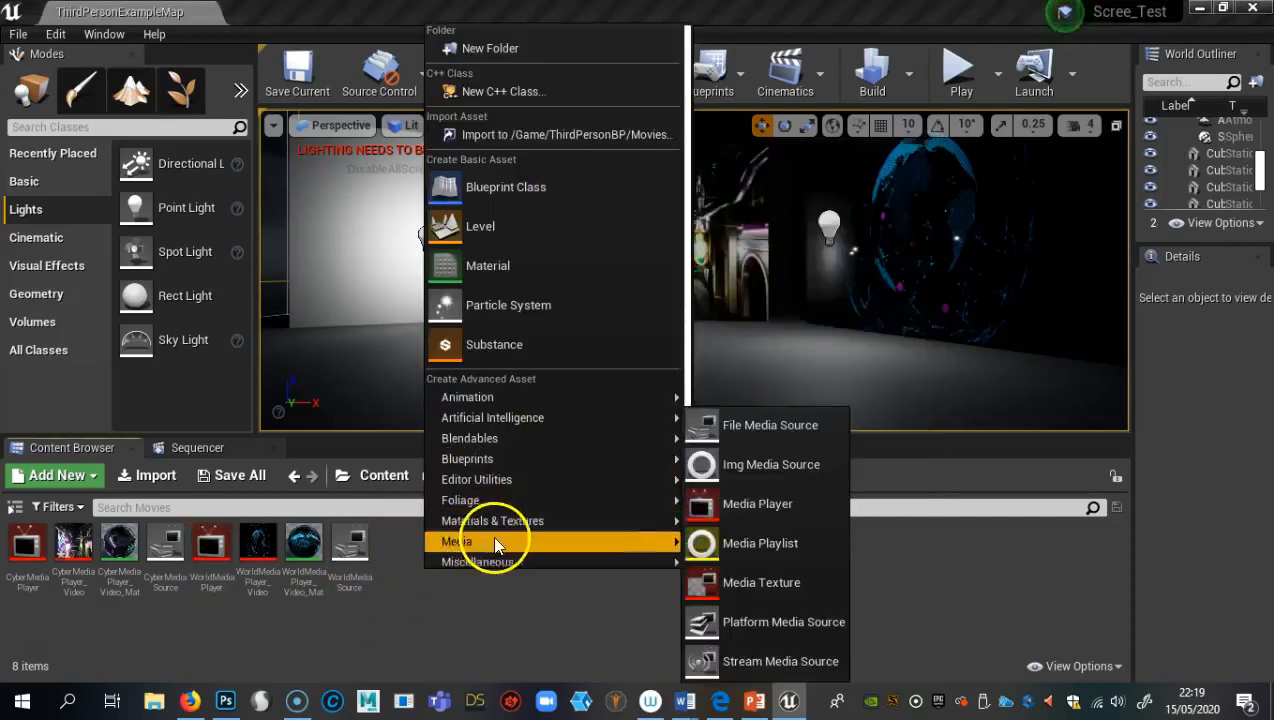
left_click(700, 430)
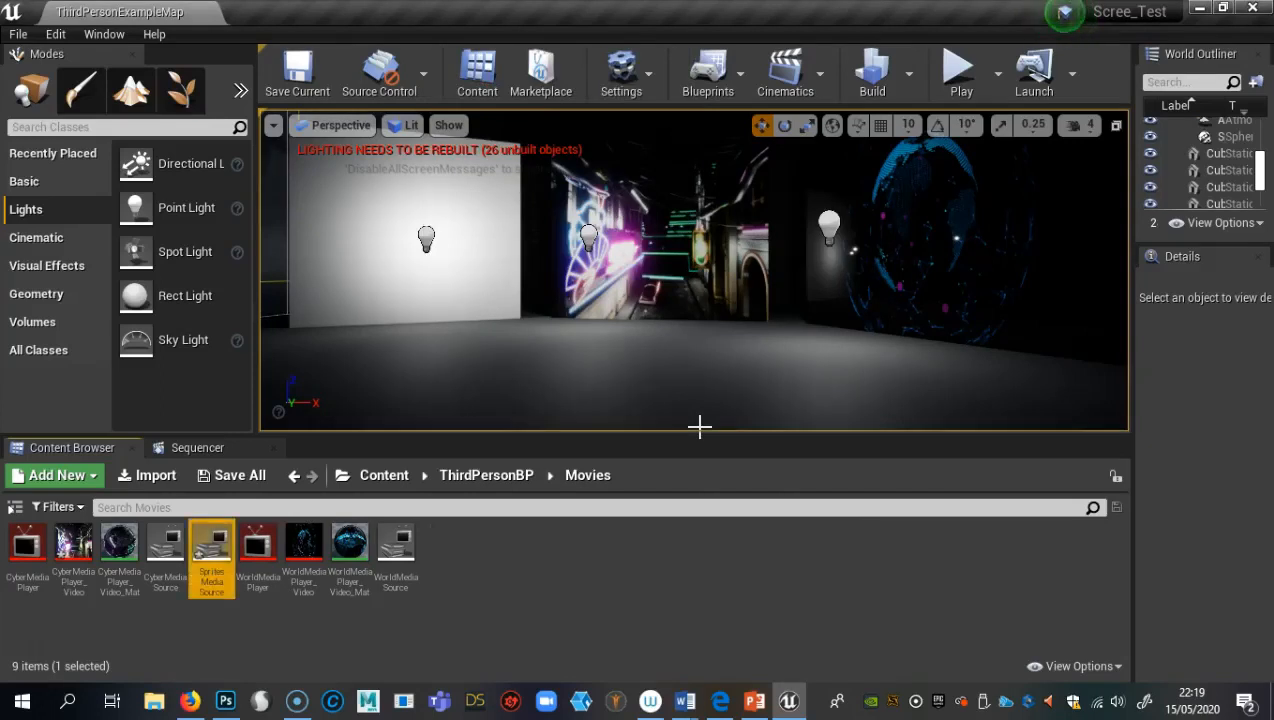
Set SpritesMediaSource's File Path to the Desktop video "No Copyright, Copyright Free Videos, Motion Graphics, Background, Animation, Video Clips, Download.mp4" and save the asset
double_click(218, 557)
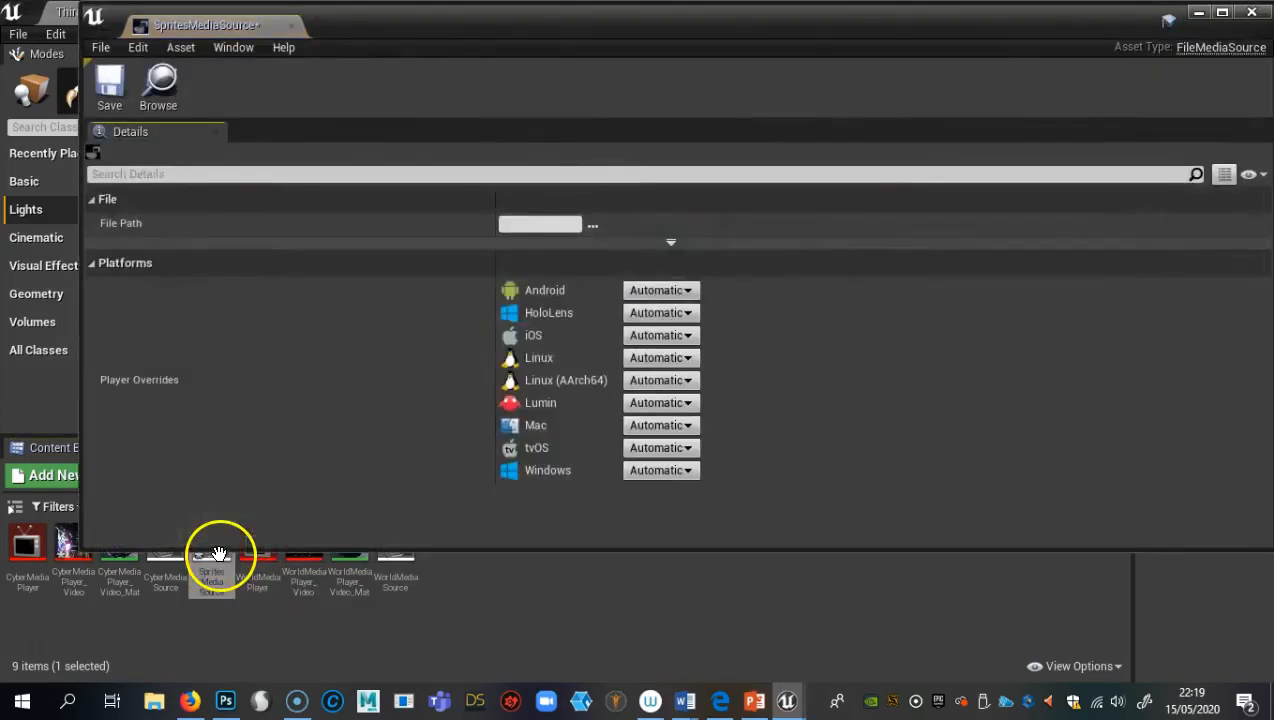
left_click(593, 228)
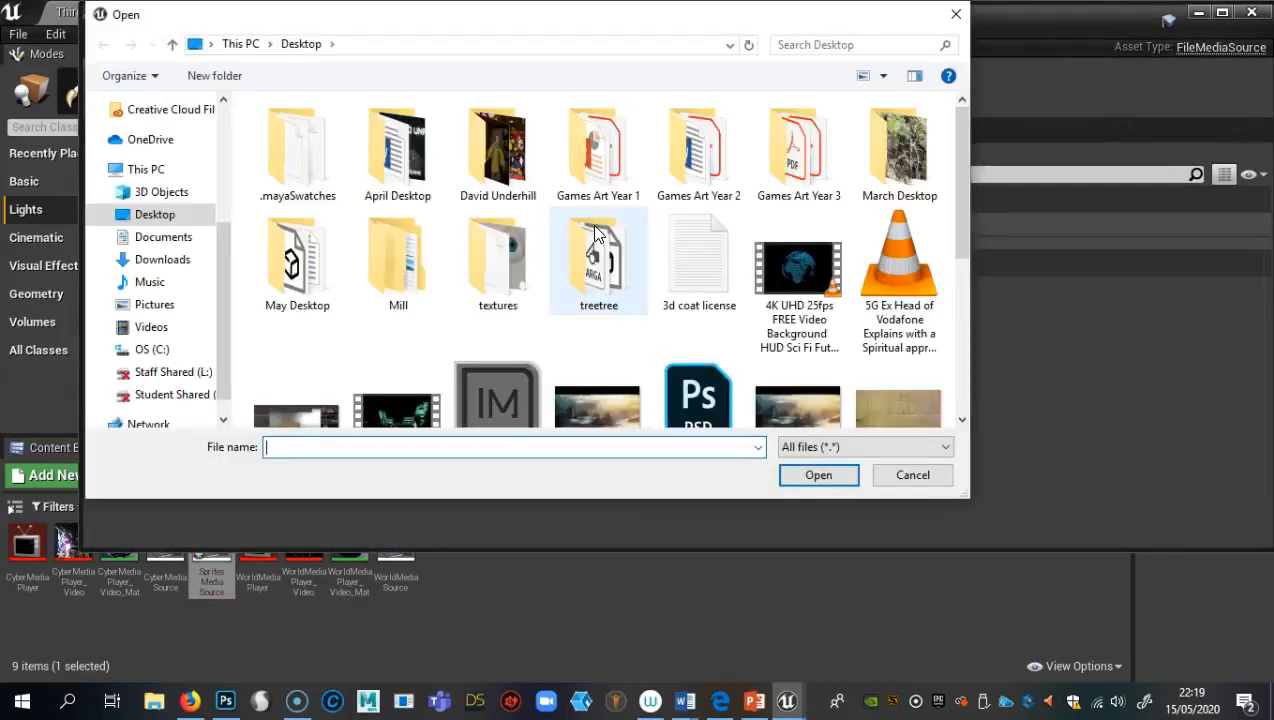
scroll(600, 265, "down", 3)
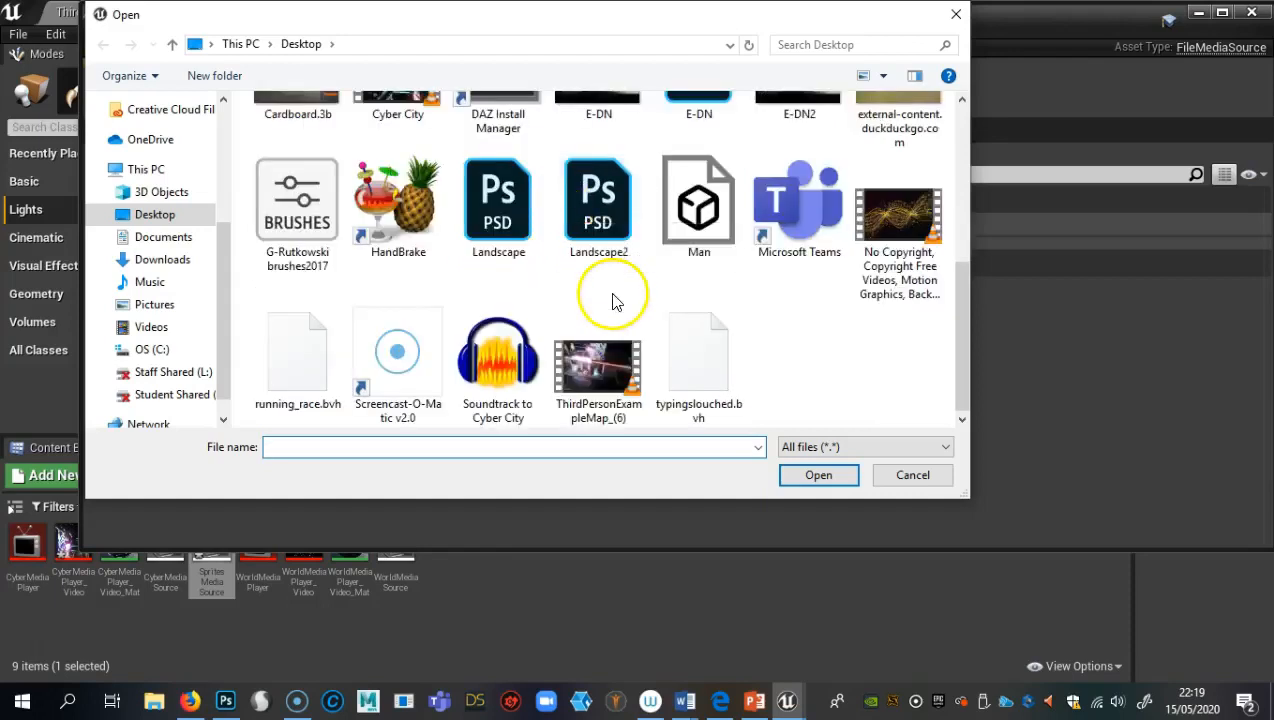
scroll(612, 285, "up", 3)
scroll(497, 270, "up", 2)
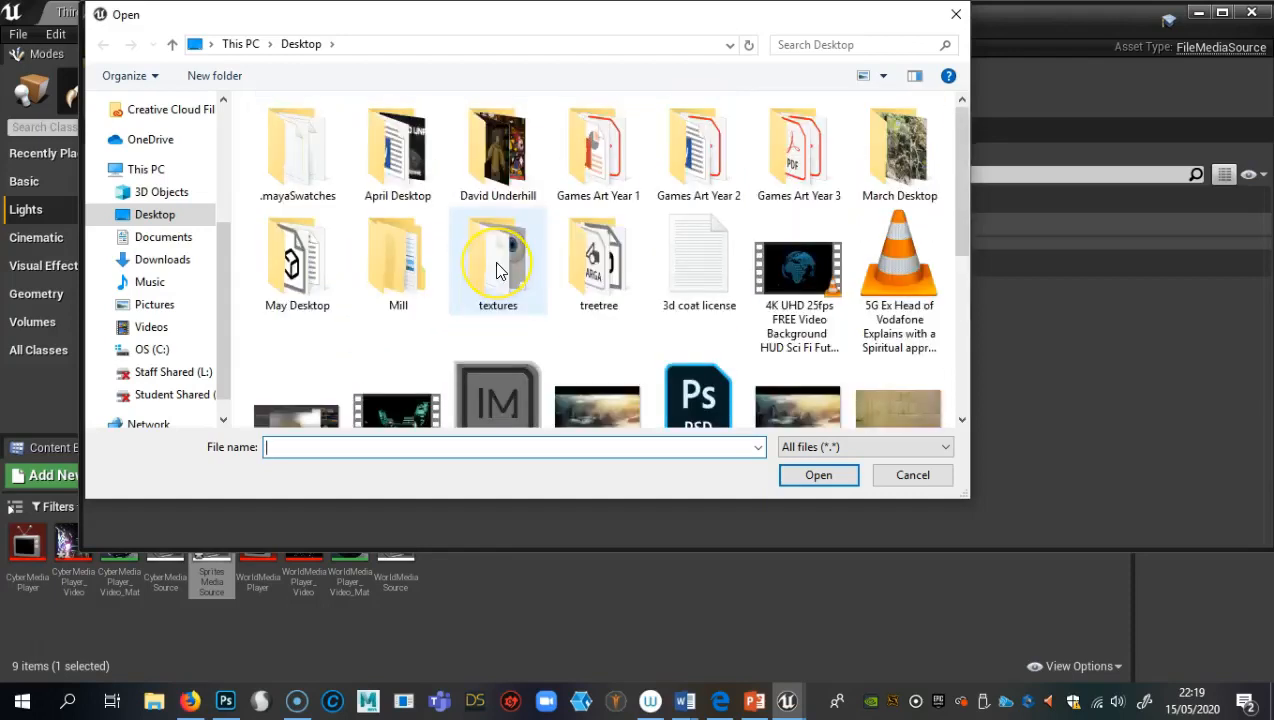
scroll(500, 270, "down", 5)
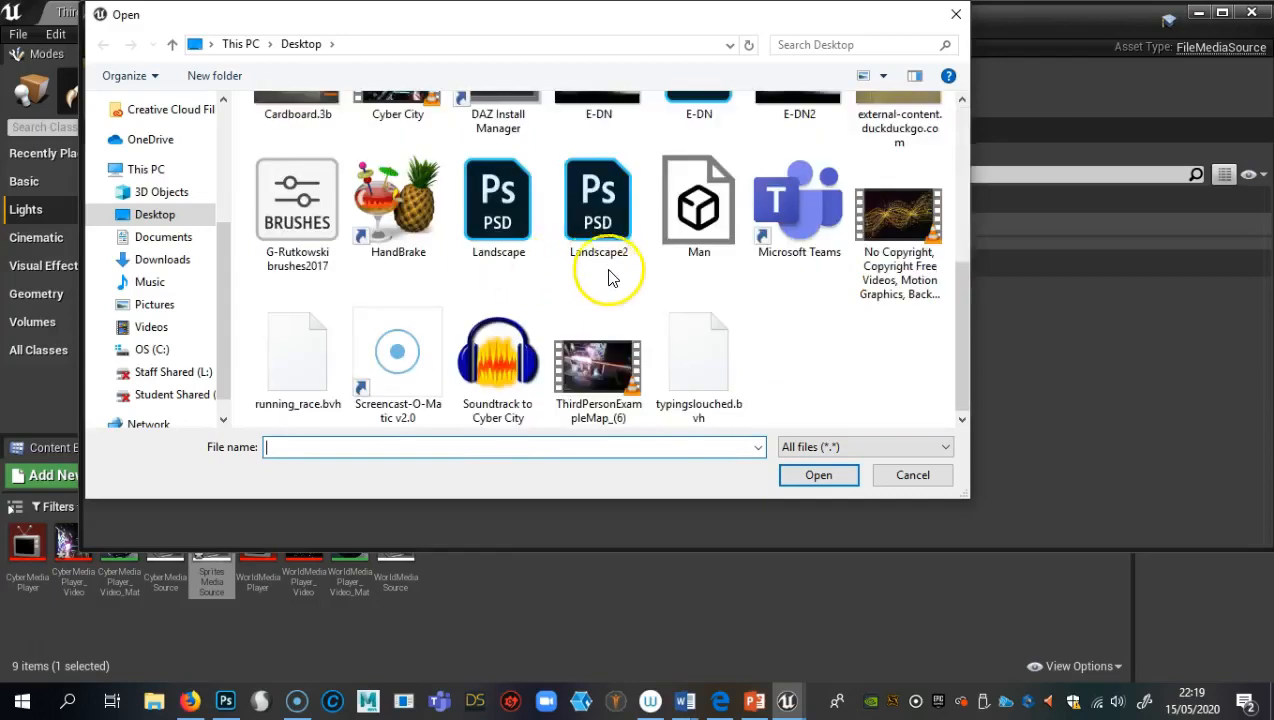
scroll(618, 291, "up", 2)
scroll(819, 318, "down", 1)
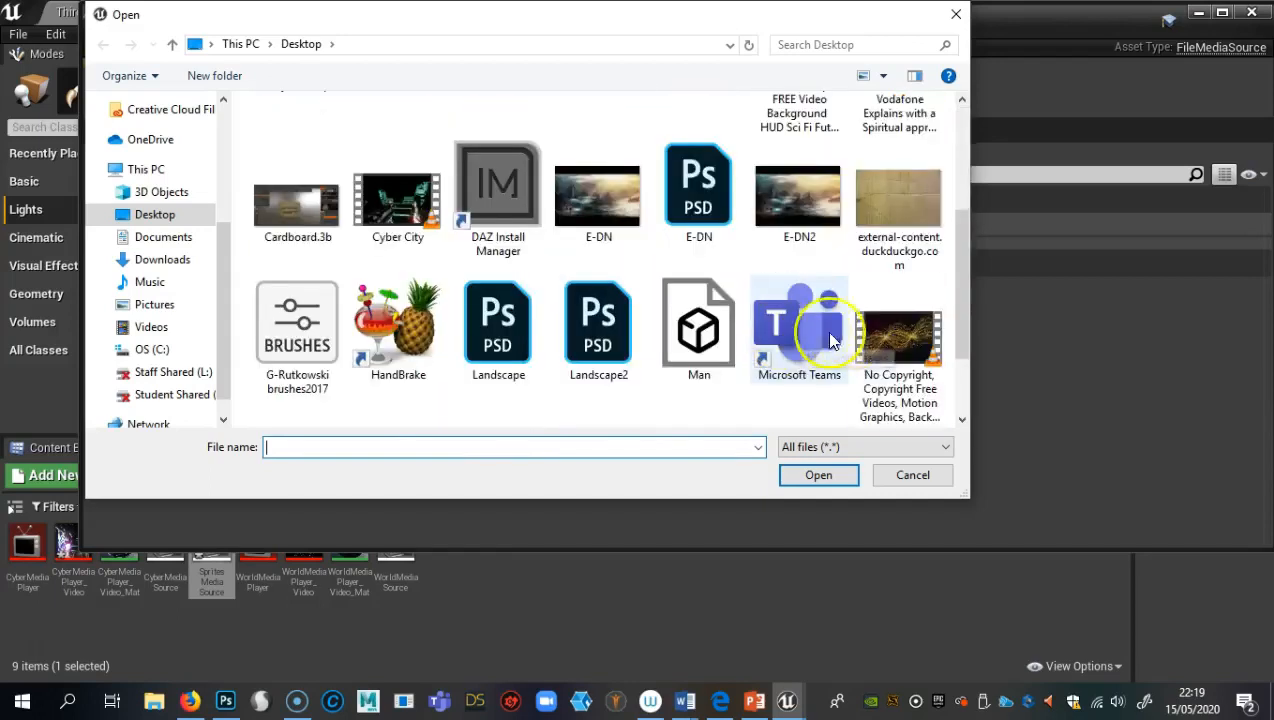
left_click(883, 337)
left_click(830, 476)
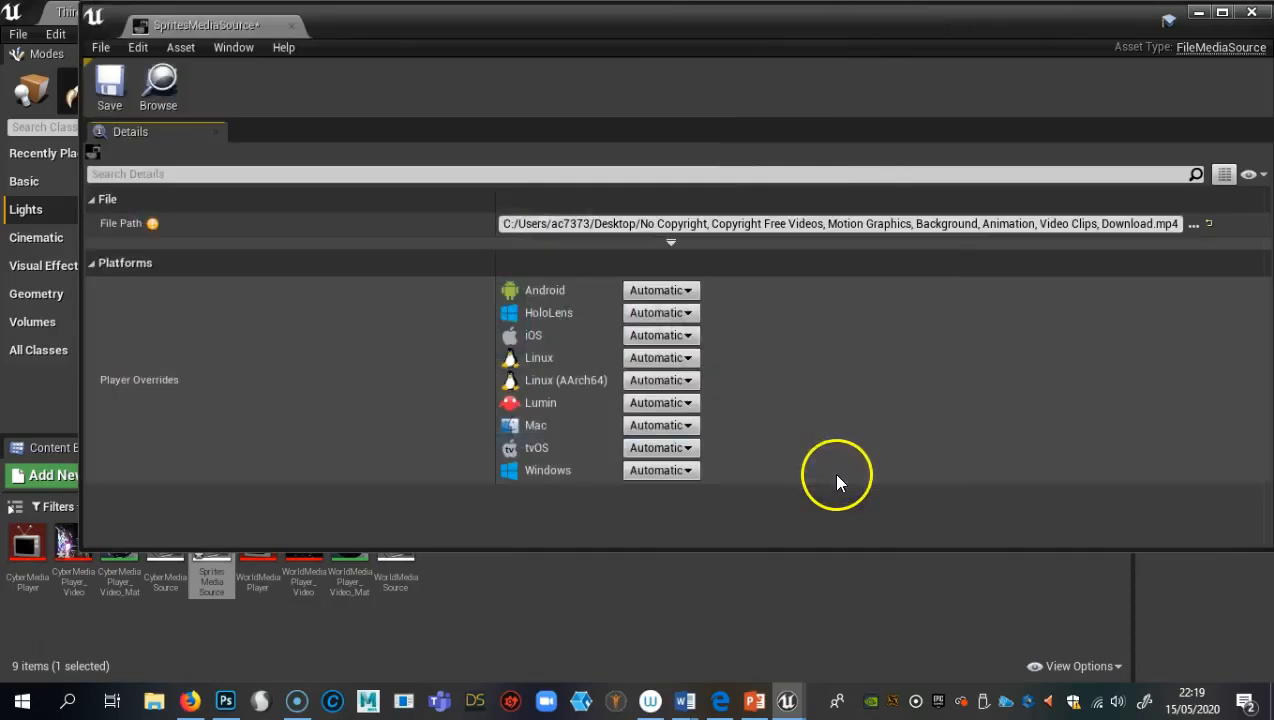
left_click(109, 84)
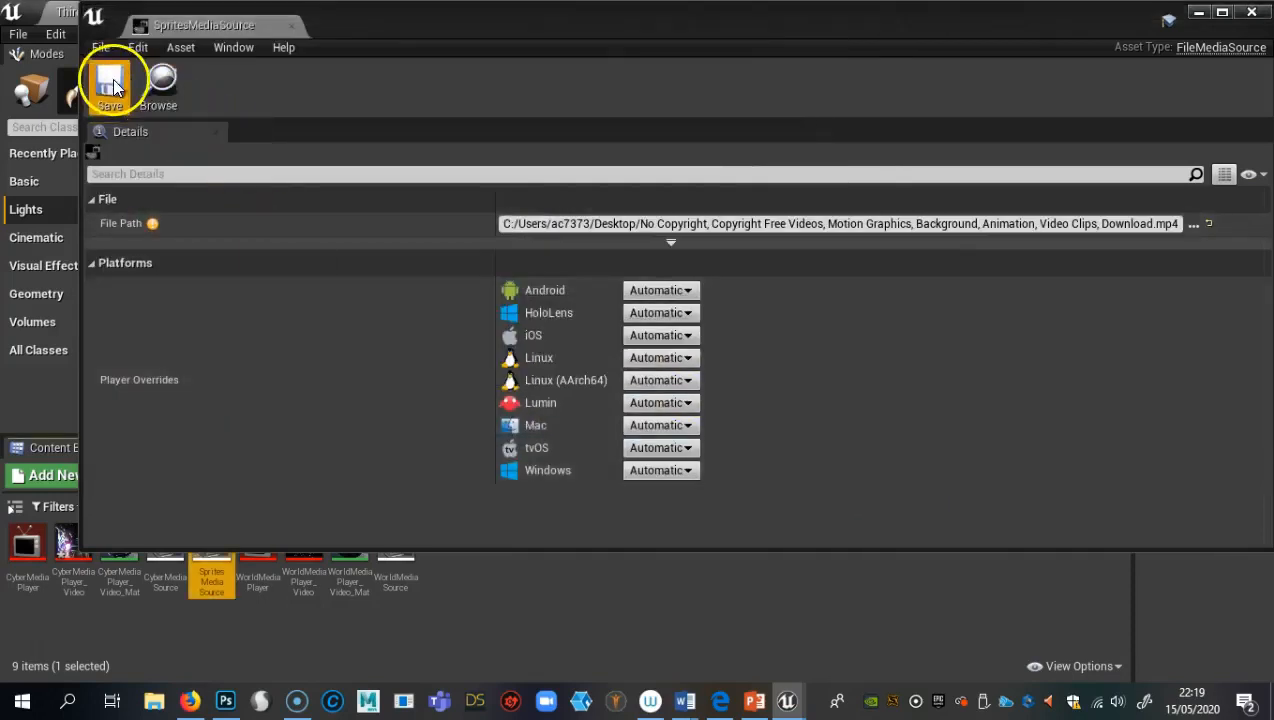
left_click(1254, 12)
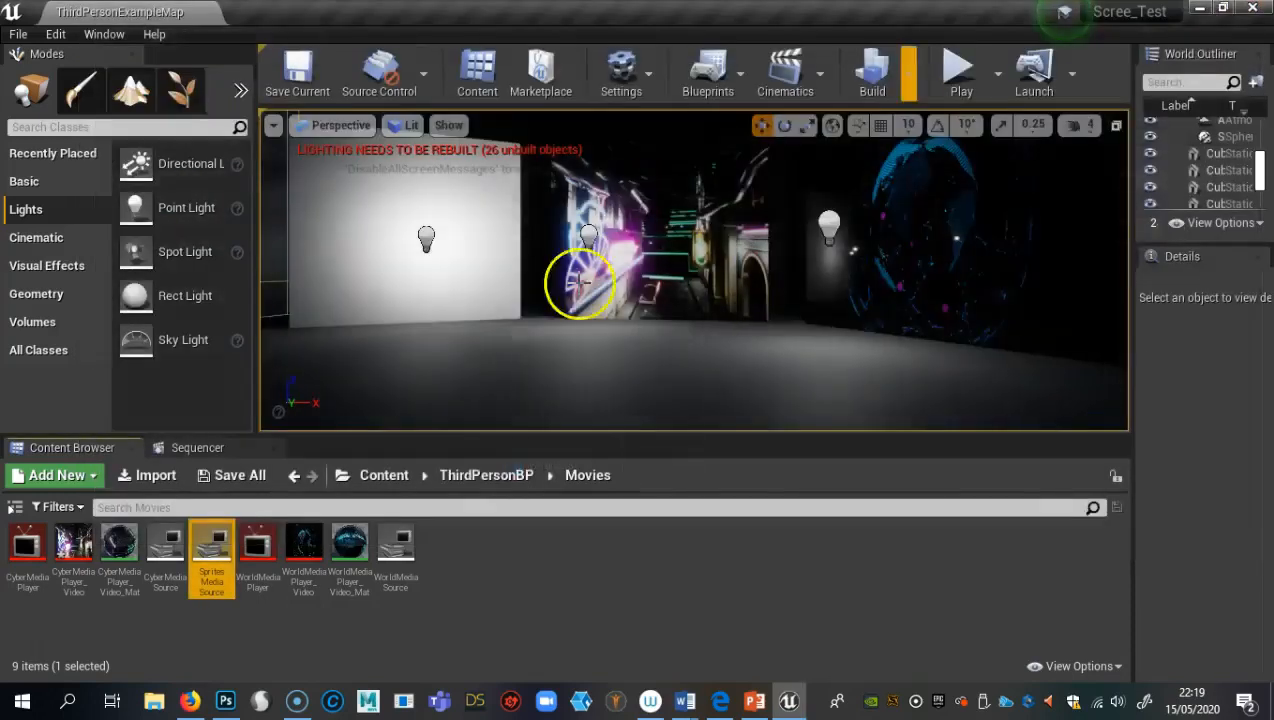
Create a Media Player named SpritesMediaPlayer in the Movies folder, including a video output MediaTexture asset
right_click(464, 553)
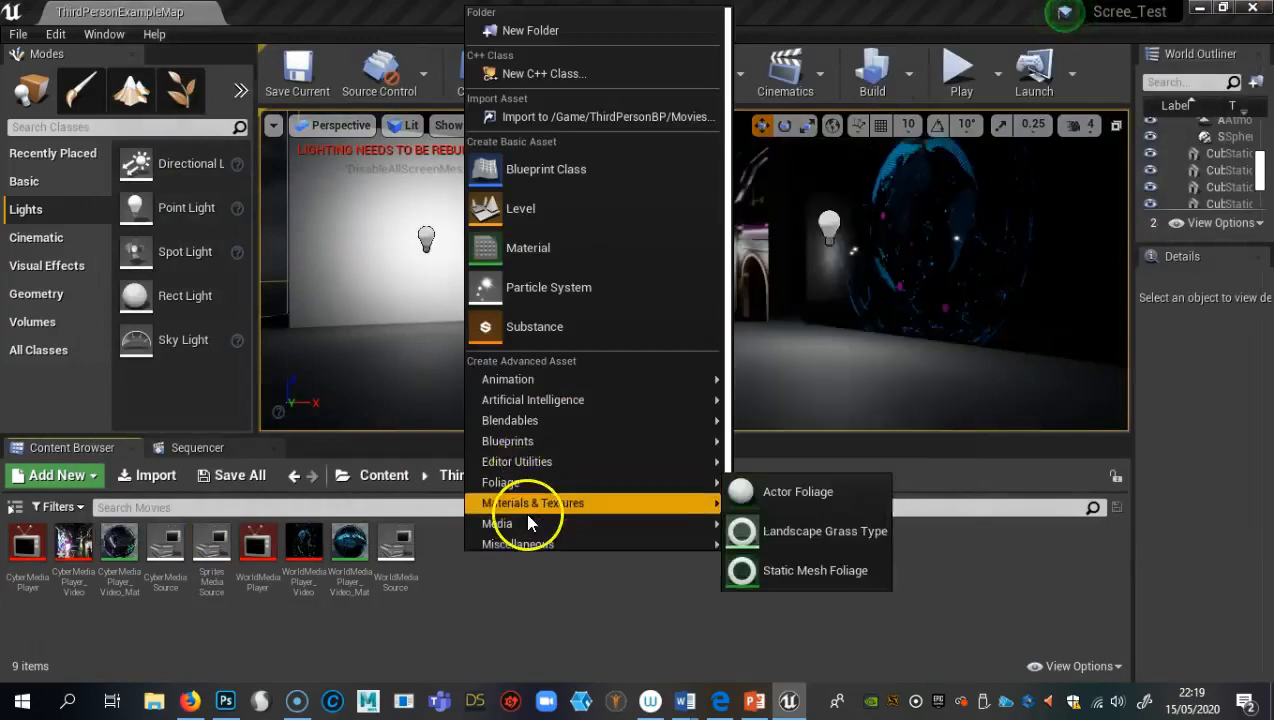
mouse_move(531, 524)
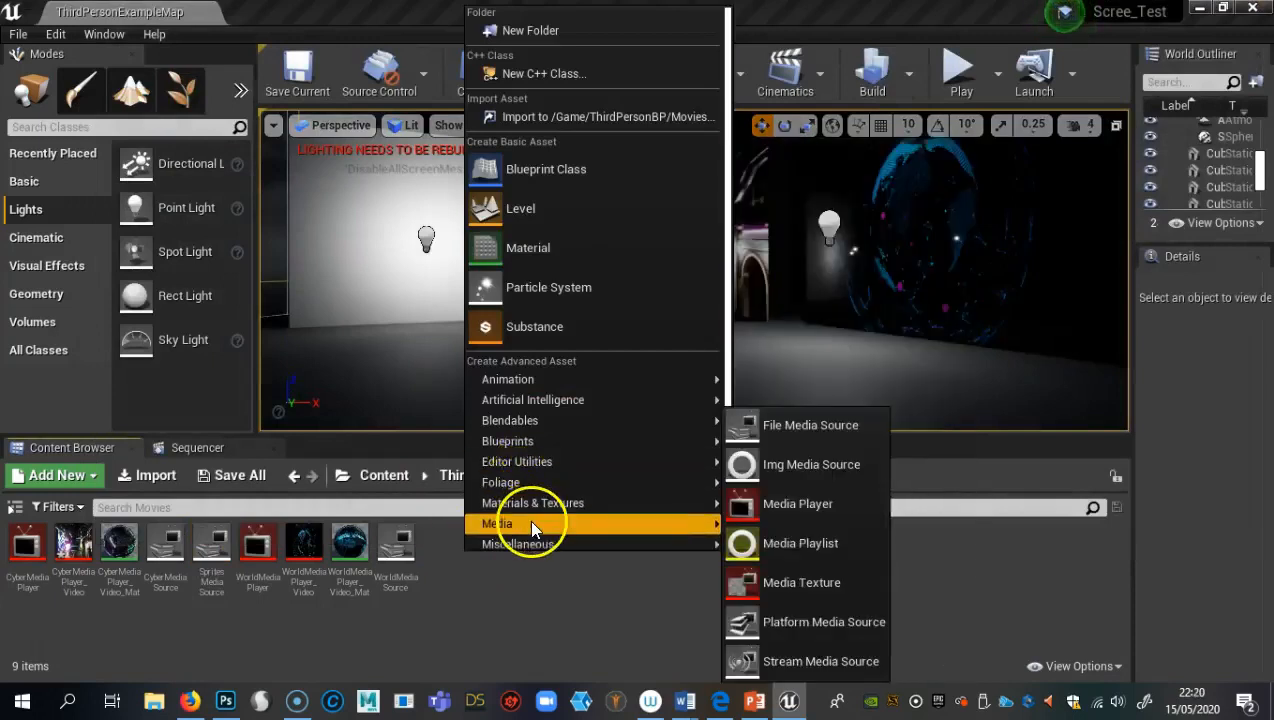
left_click(758, 500)
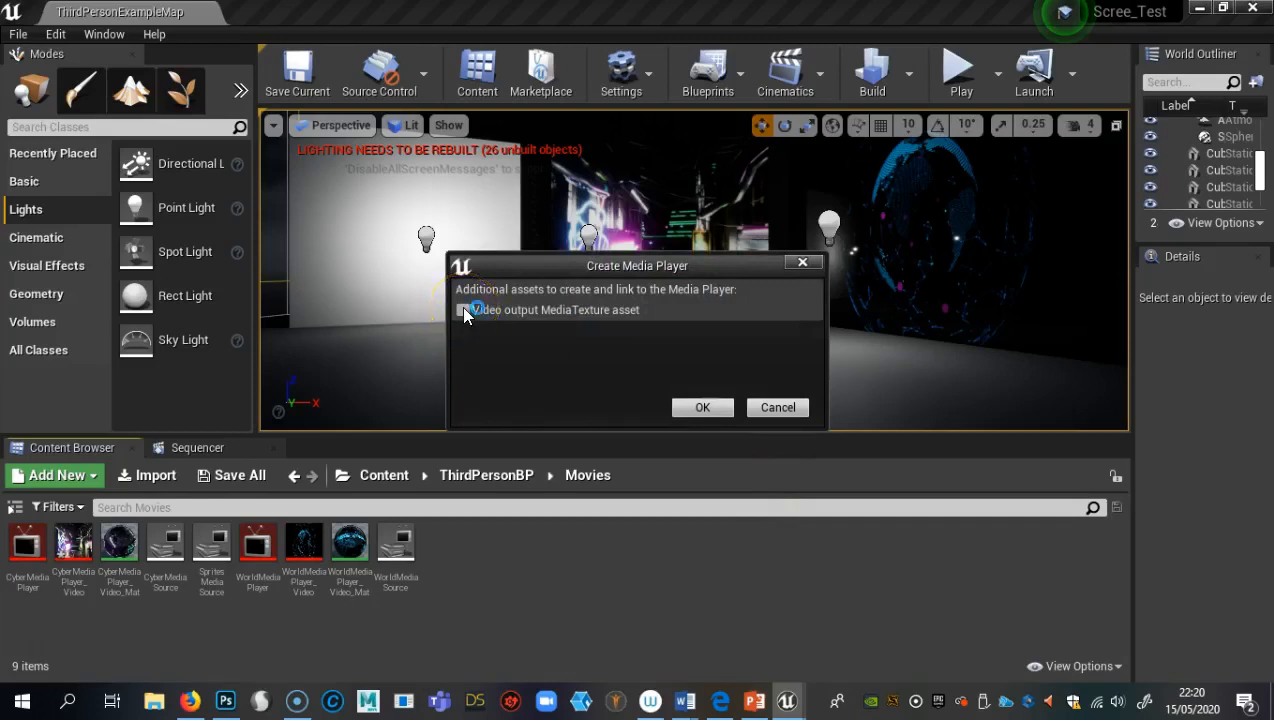
left_click(692, 406)
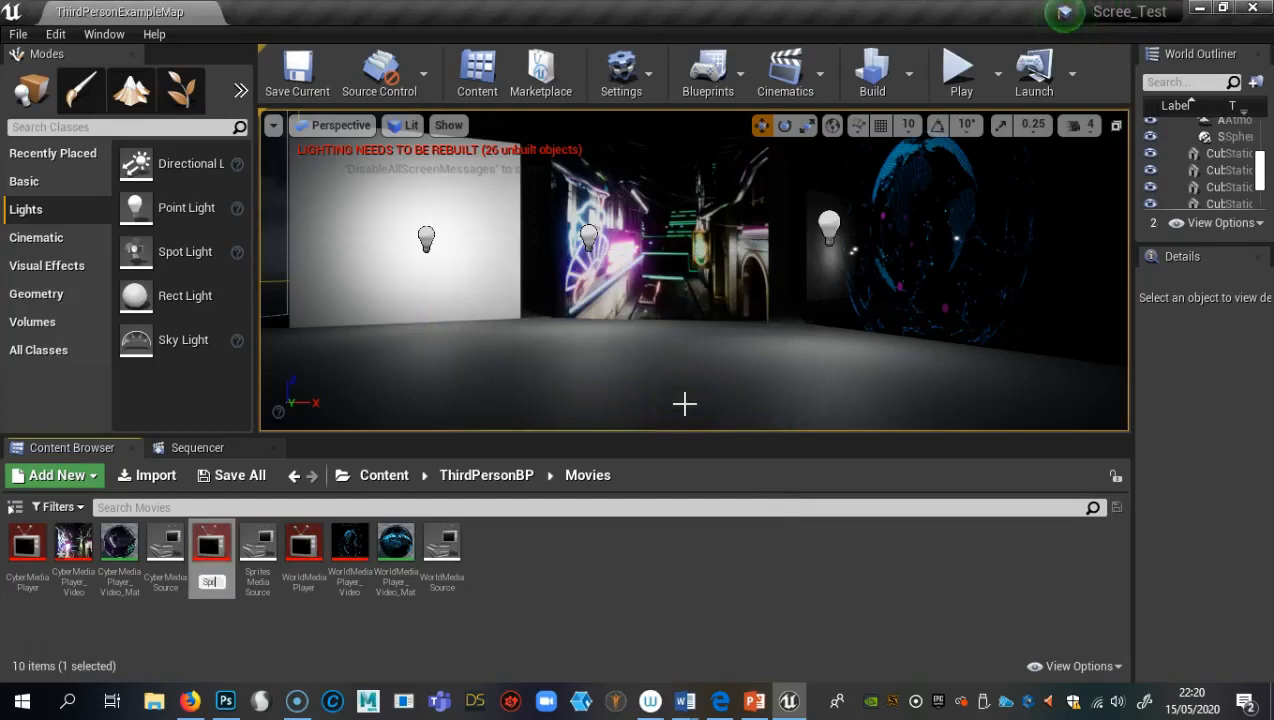
type("SpritesMediaPlay")
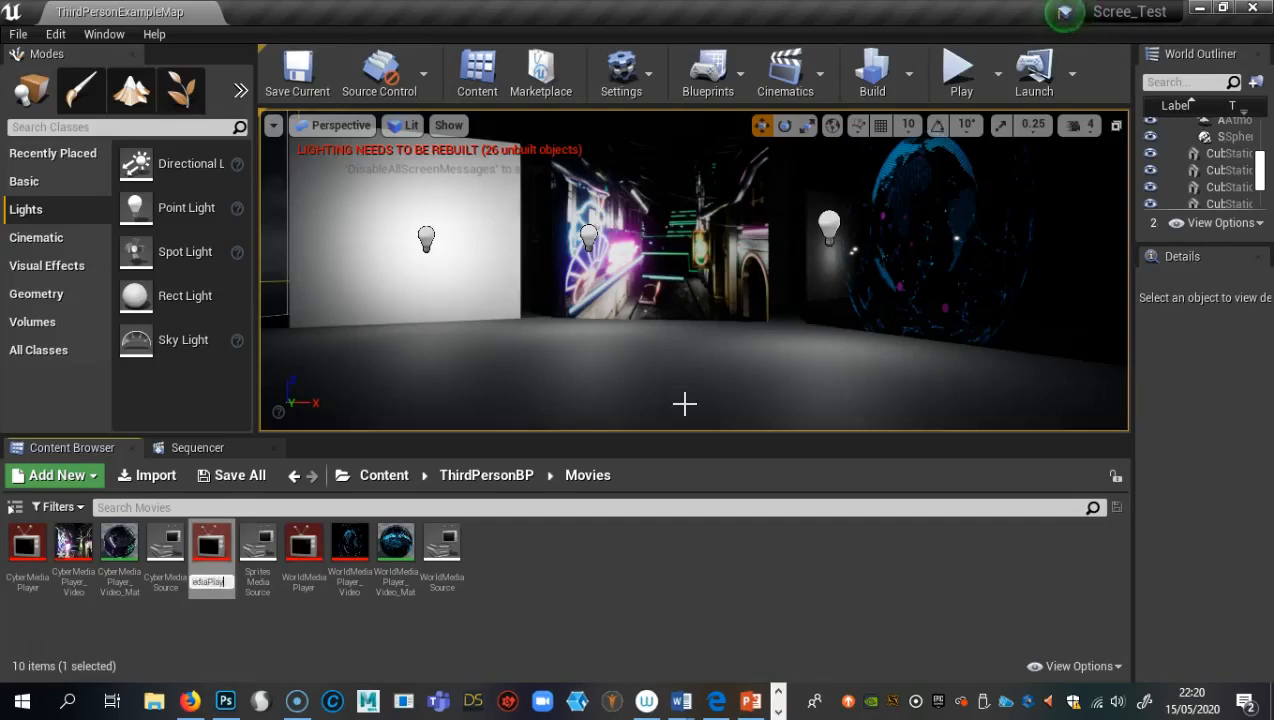
key("Return")
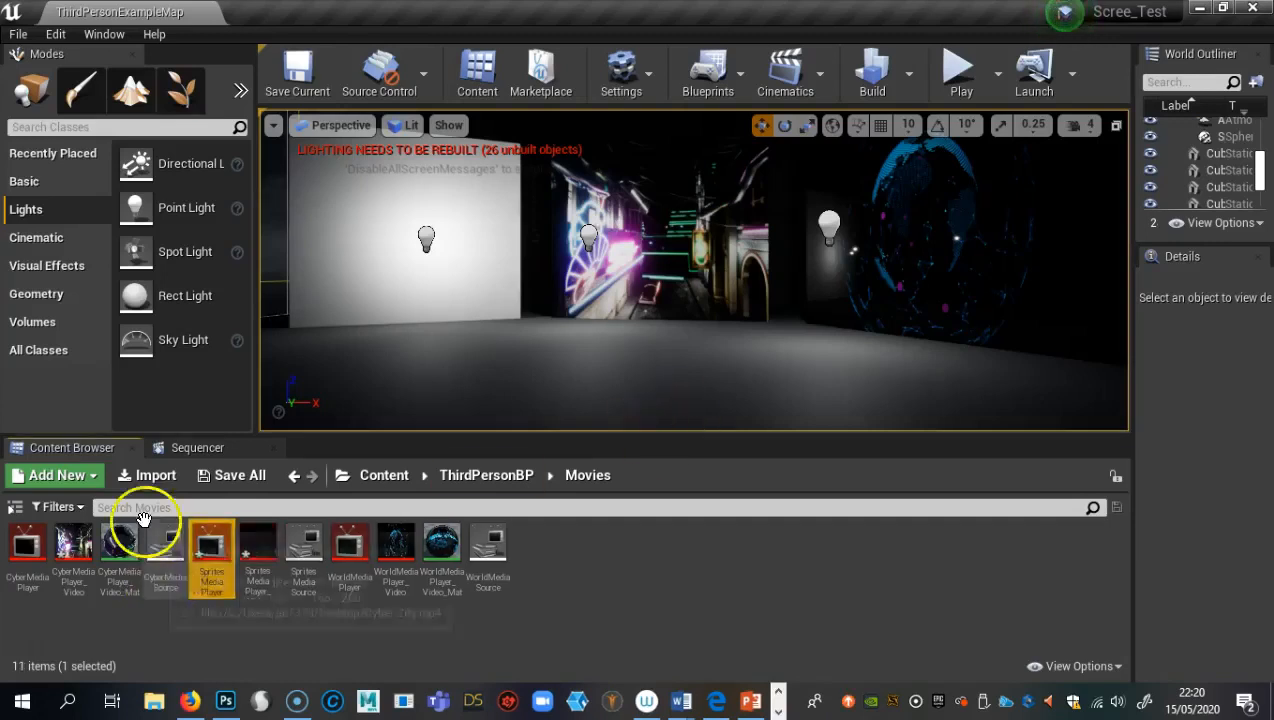
Open SpritesMediaSource in the SpritesMediaPlayer asset, scrub the video back to its start, and save the player
double_click(216, 549)
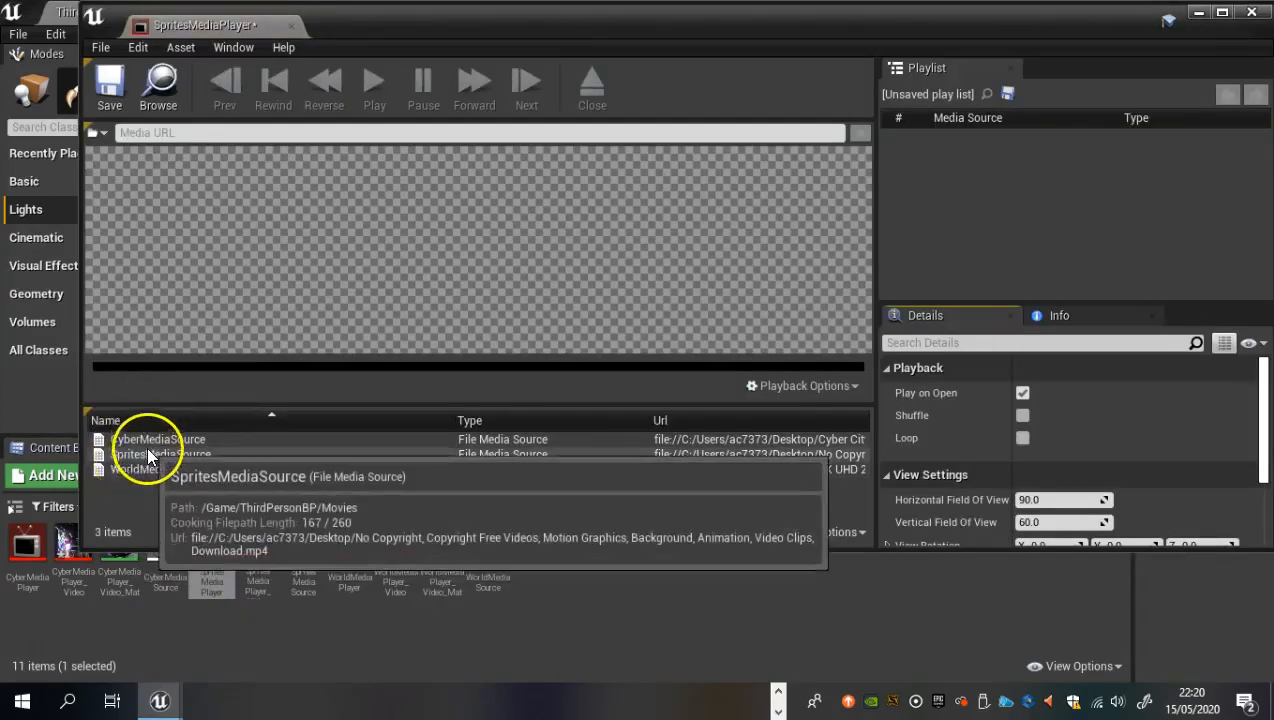
double_click(147, 454)
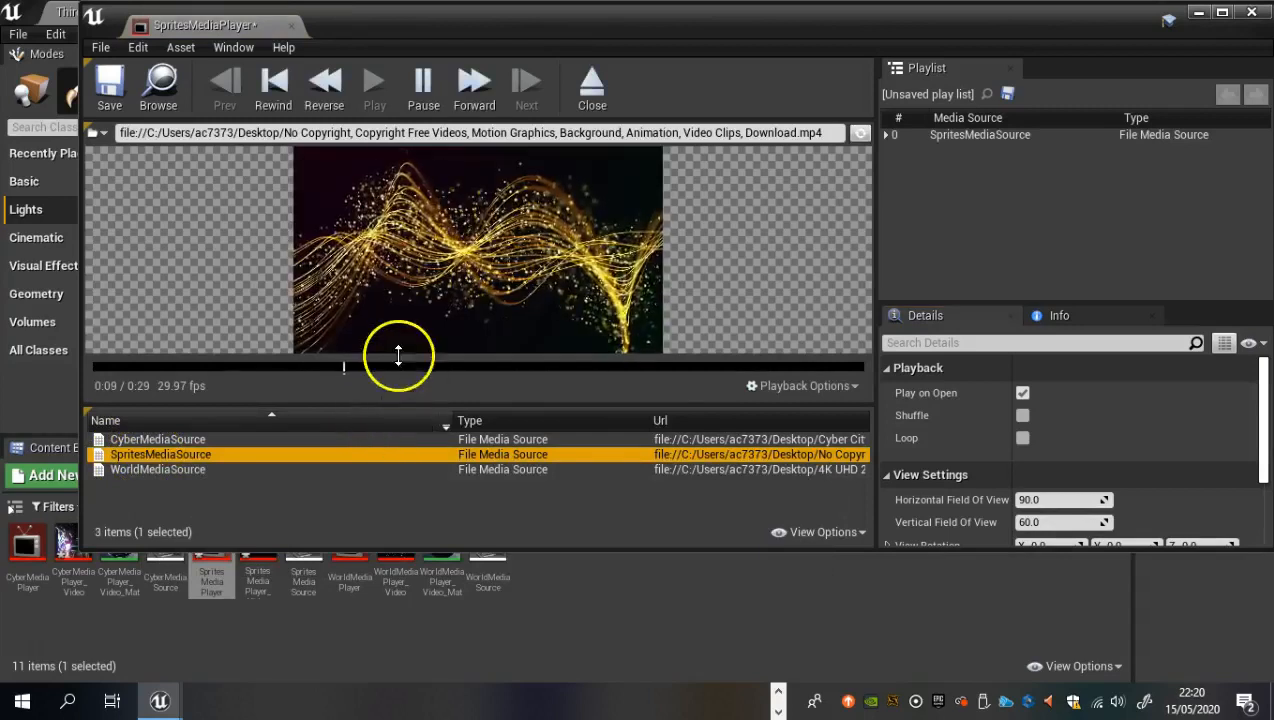
left_click_drag(371, 367, 85, 378)
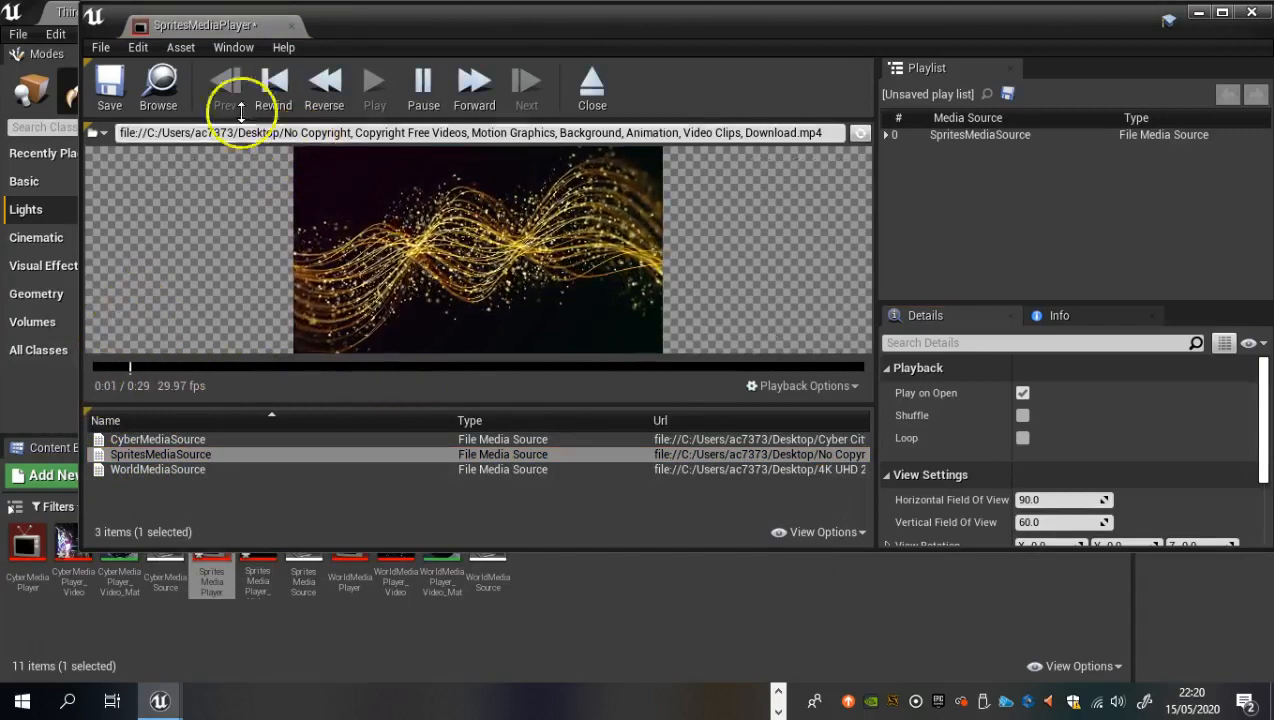
left_click(108, 86)
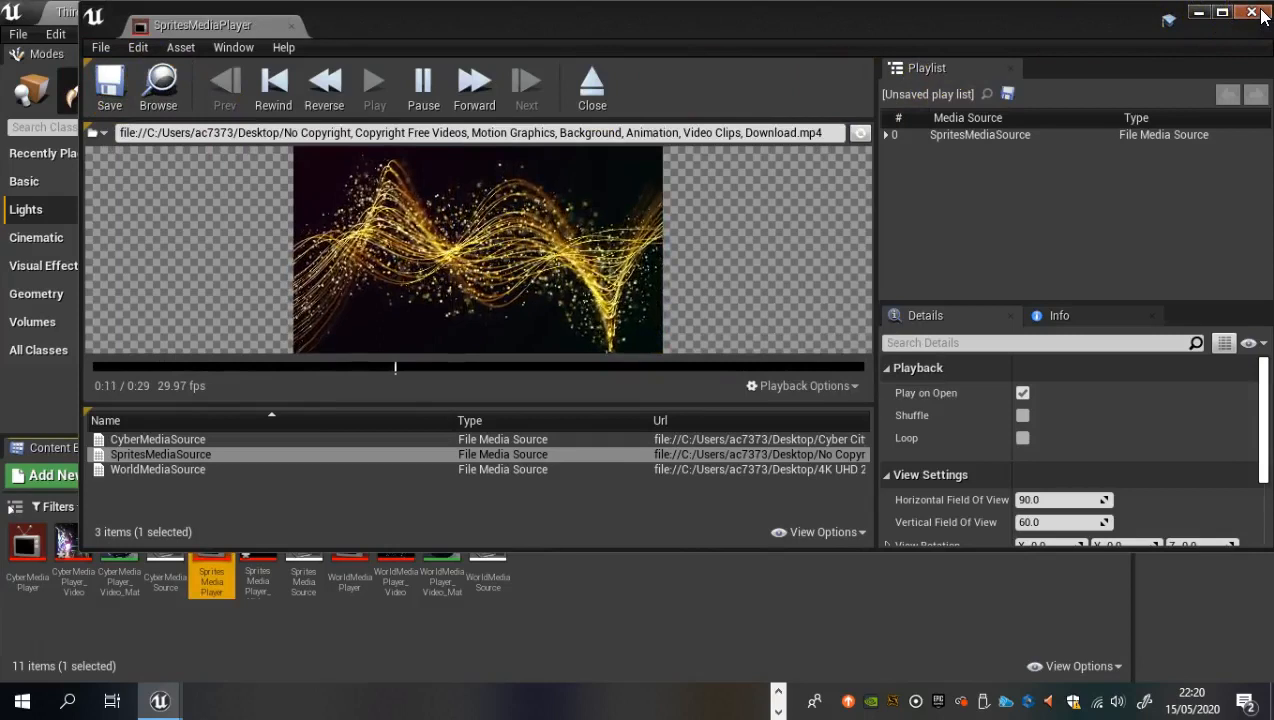
Enable Loop playback for SpritesMediaPlayer, save the asset, and close its editor
left_click(1022, 438)
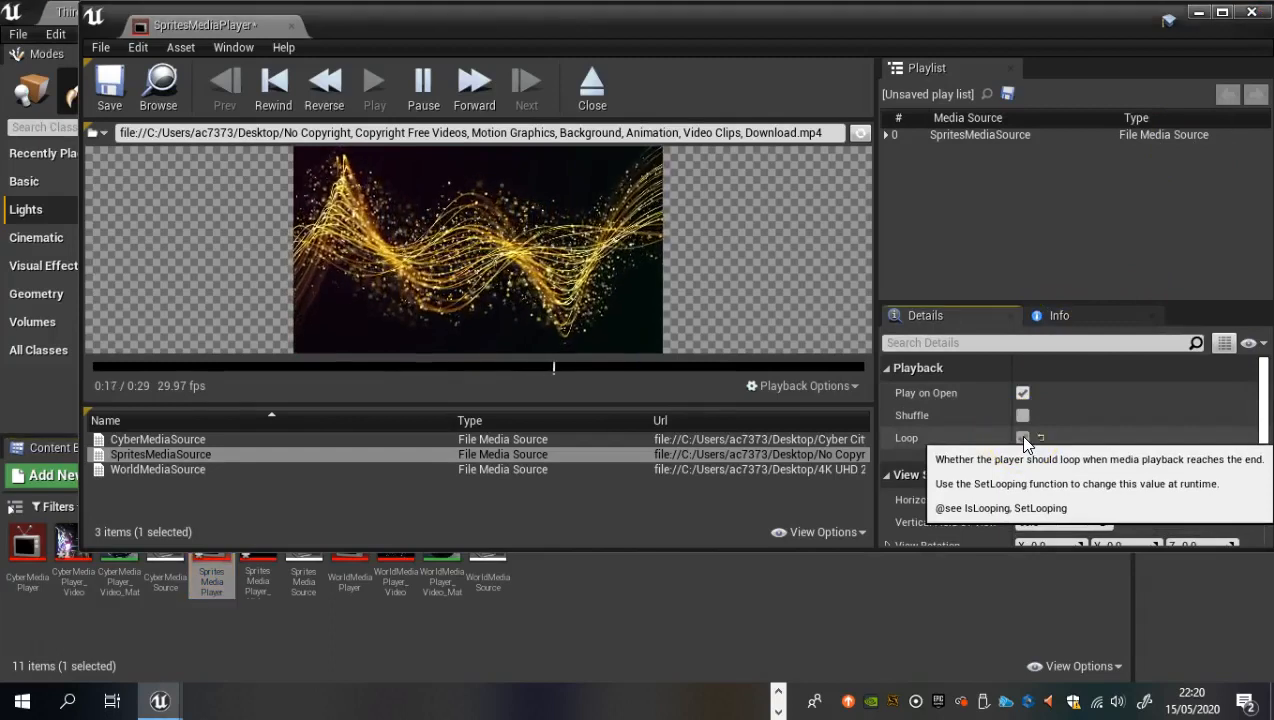
left_click(110, 82)
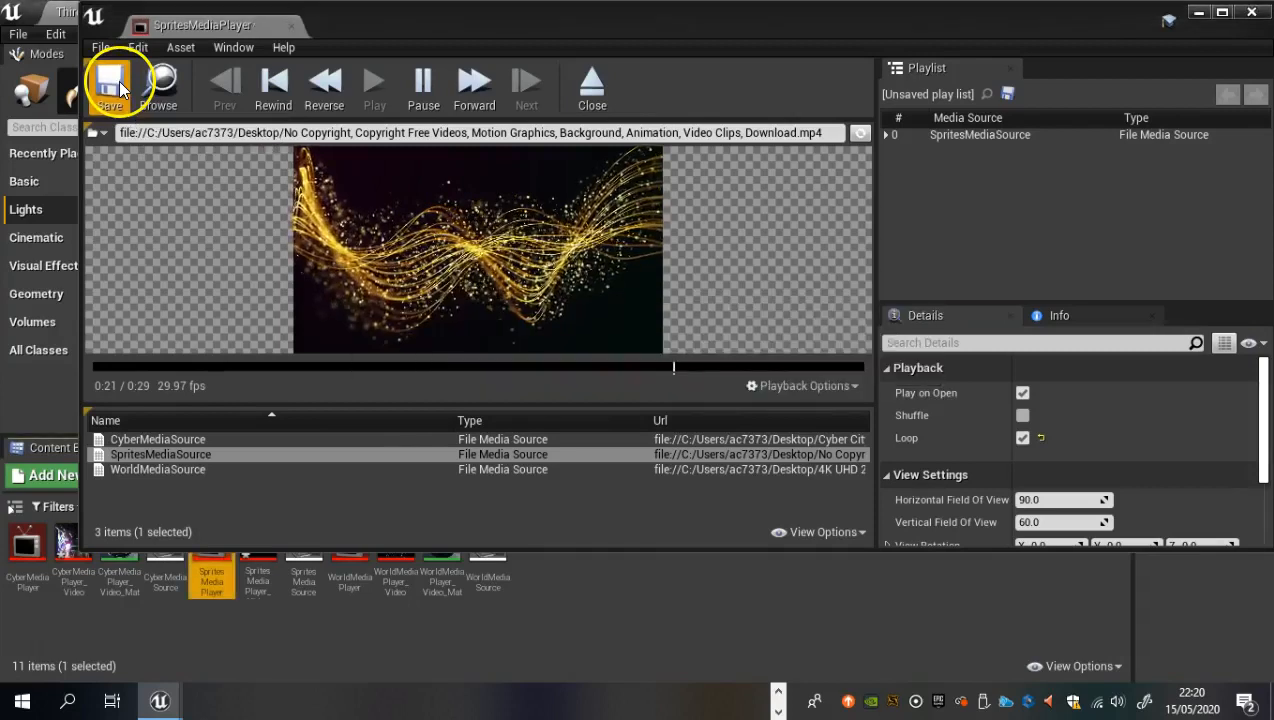
left_click(1252, 12)
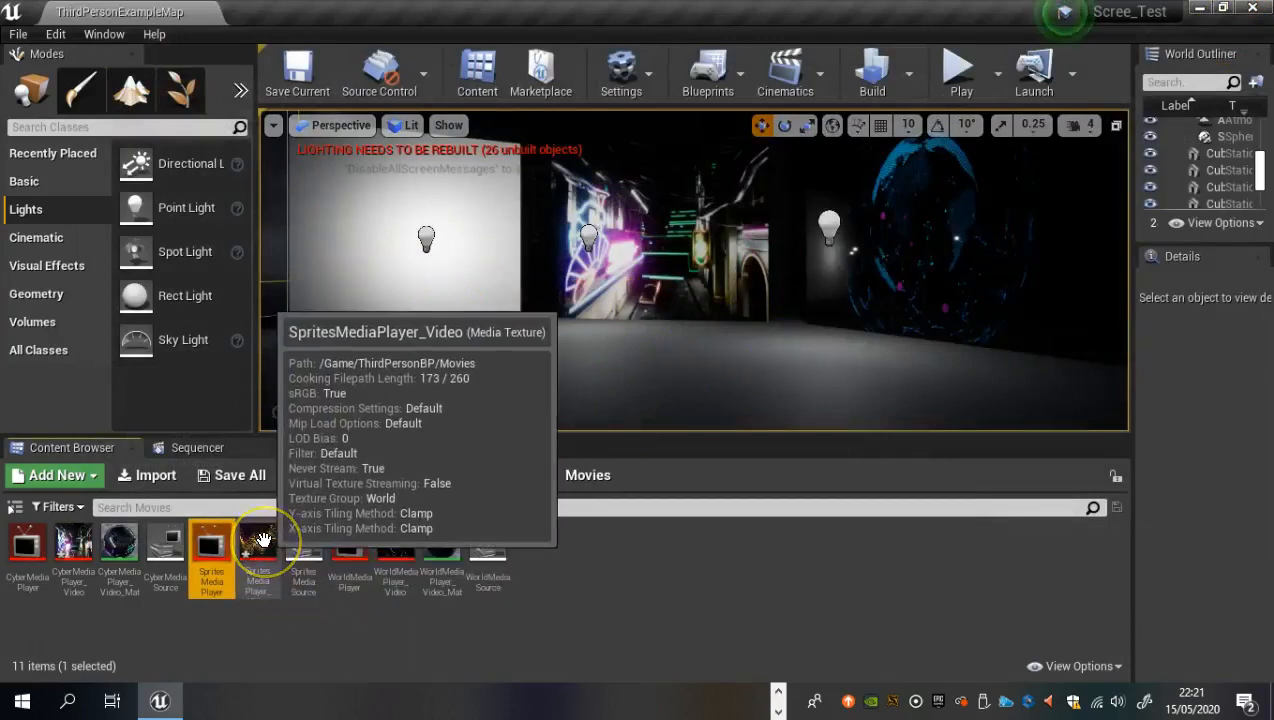
Apply the SpritesMediaPlayer_Video media texture to the blank wall screen beside the Cyber City screen
left_click_drag(262, 540, 350, 251)
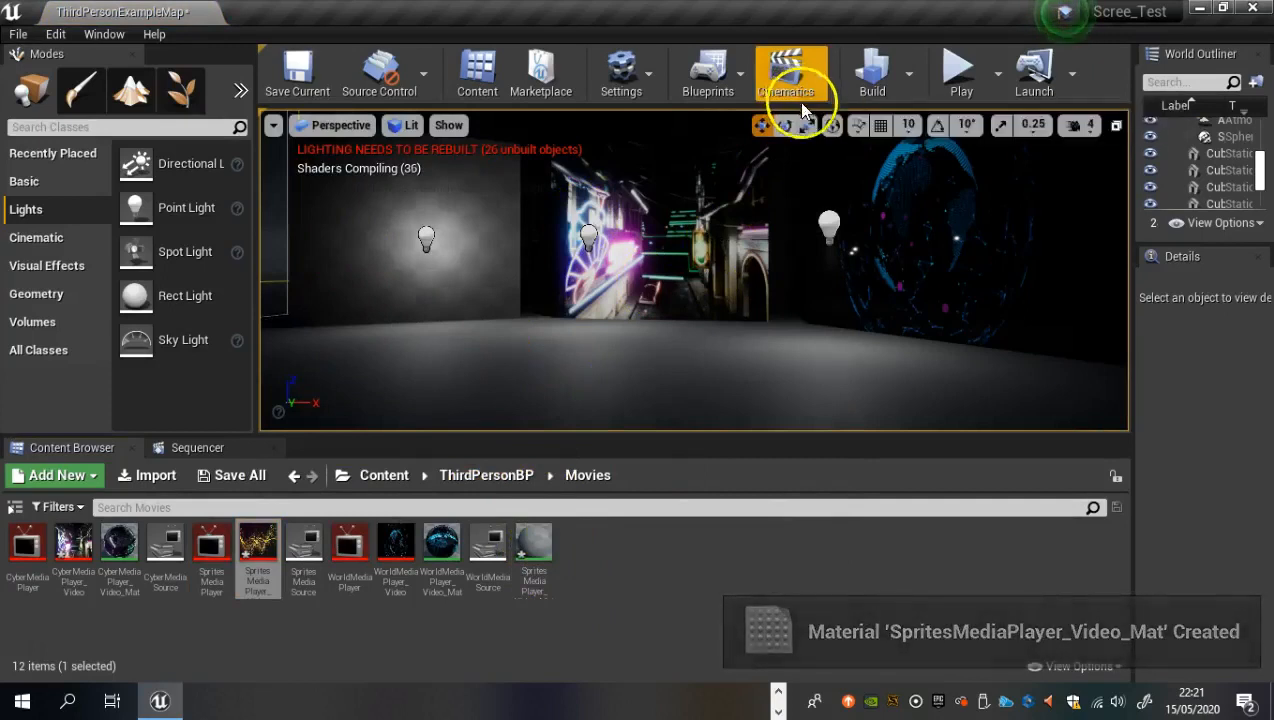
Open the Level Blueprint and add a variable named SpritesMediaPlayer
left_click(728, 80)
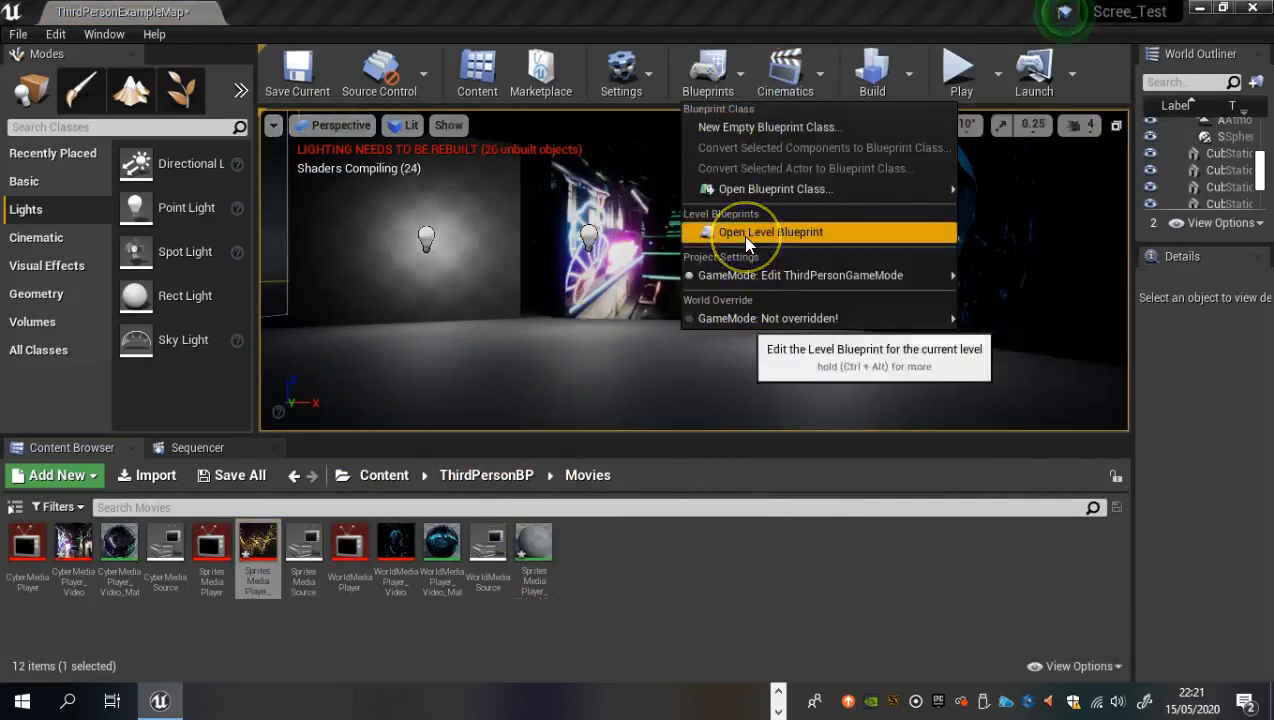
left_click(742, 233)
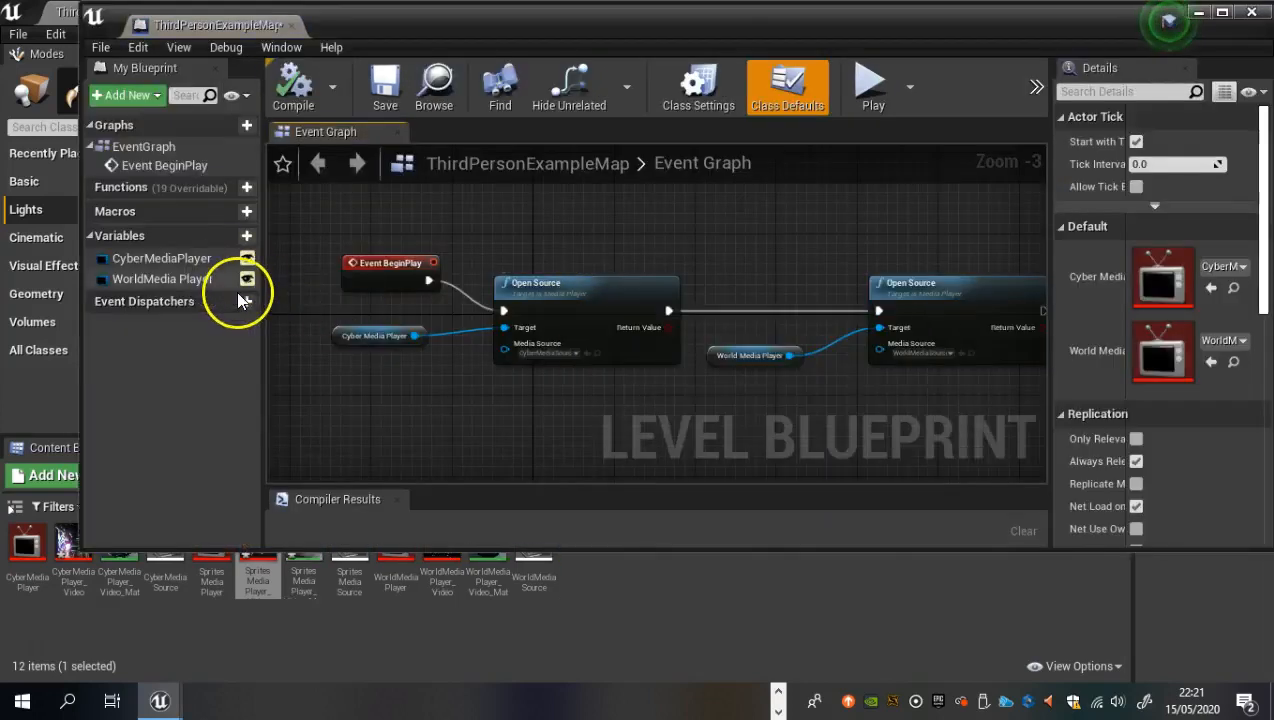
left_click(244, 236)
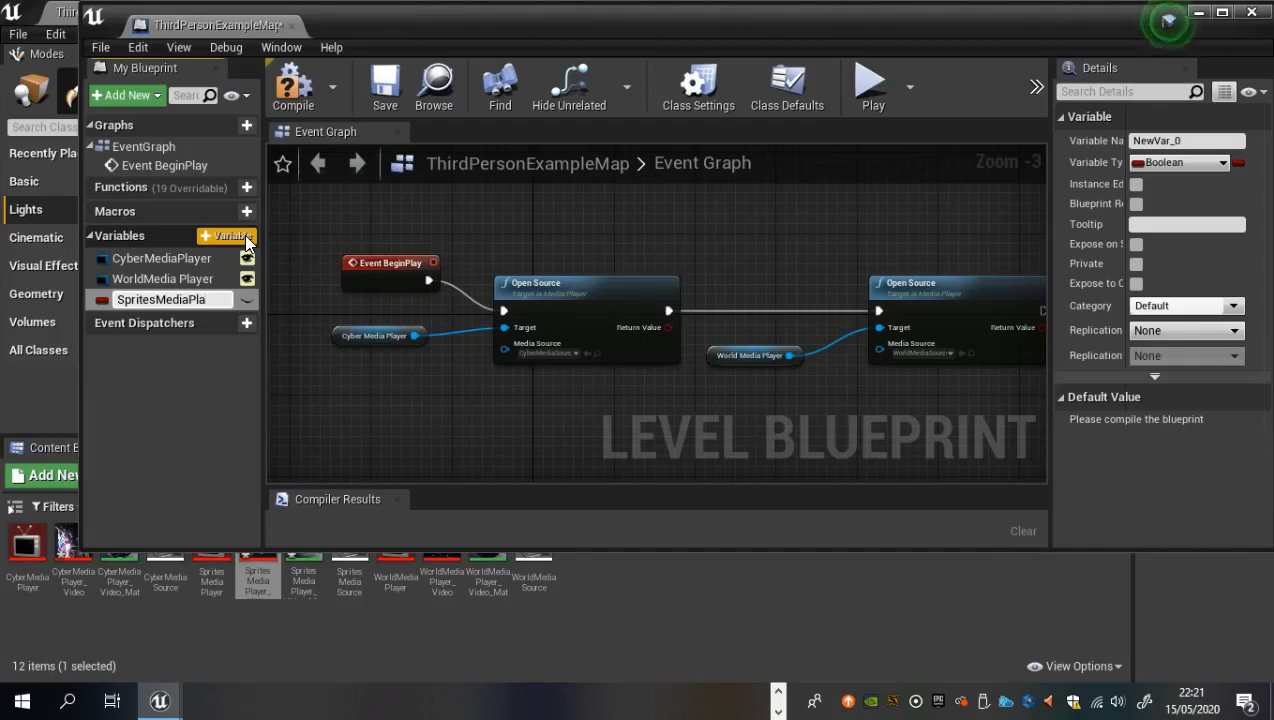
key("Return")
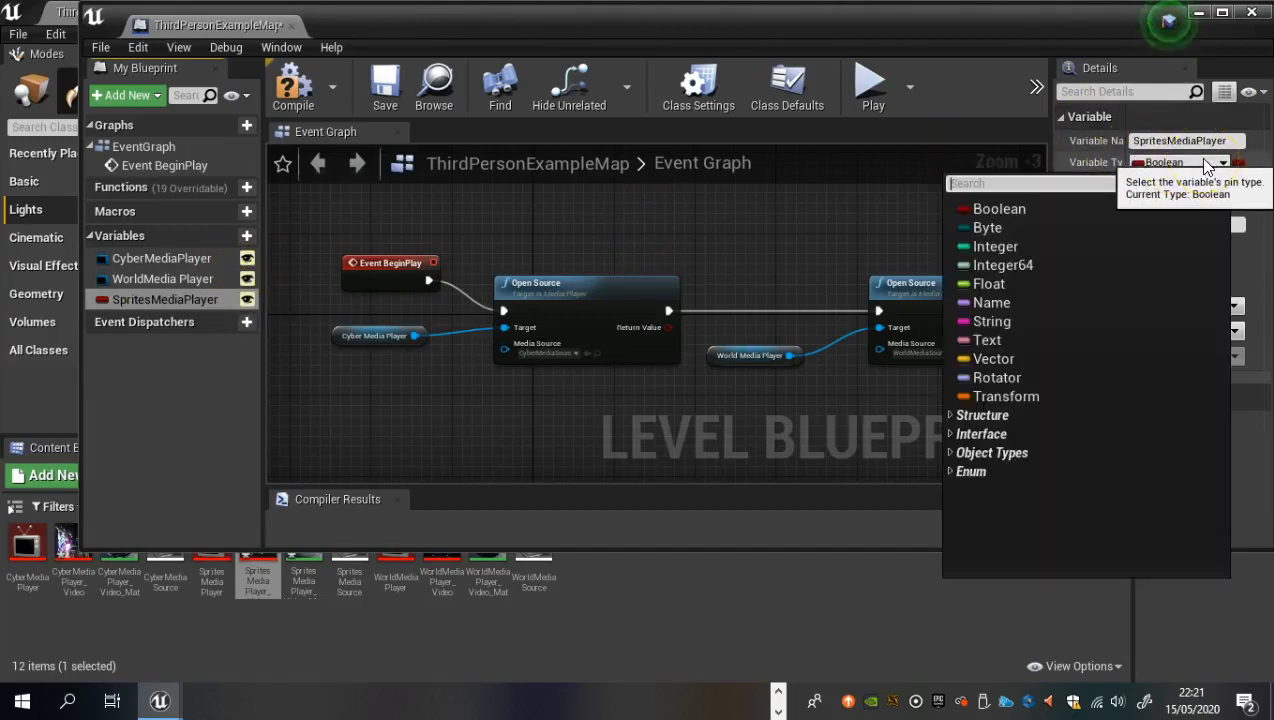
Set the SpritesMediaPlayer variable's type to a Media Player object reference
type("mediap")
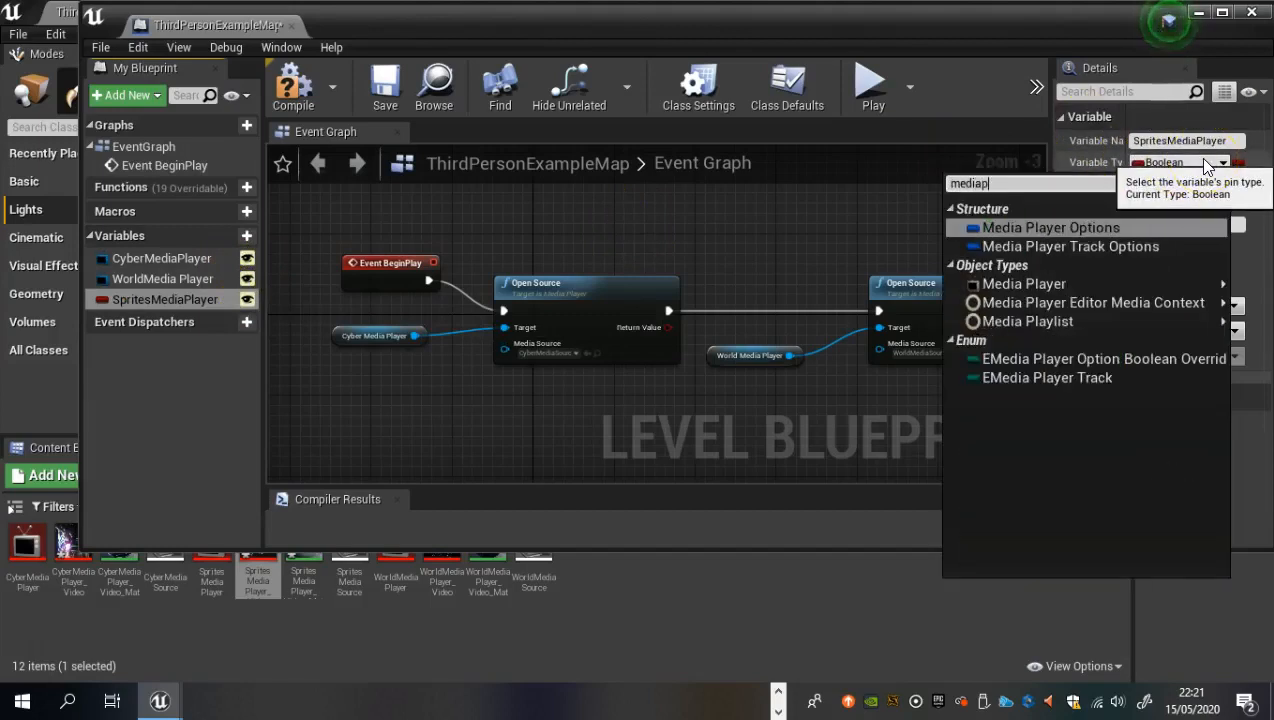
key("BackSpace")
type("pla")
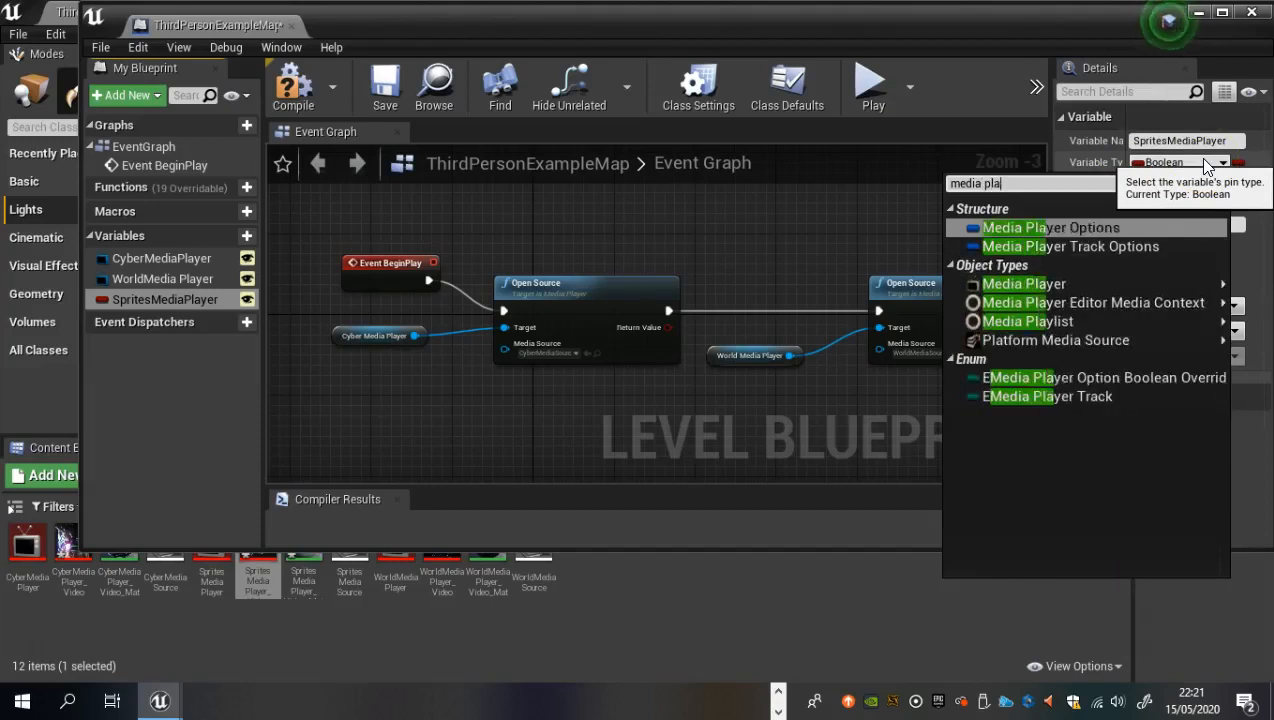
type("yer")
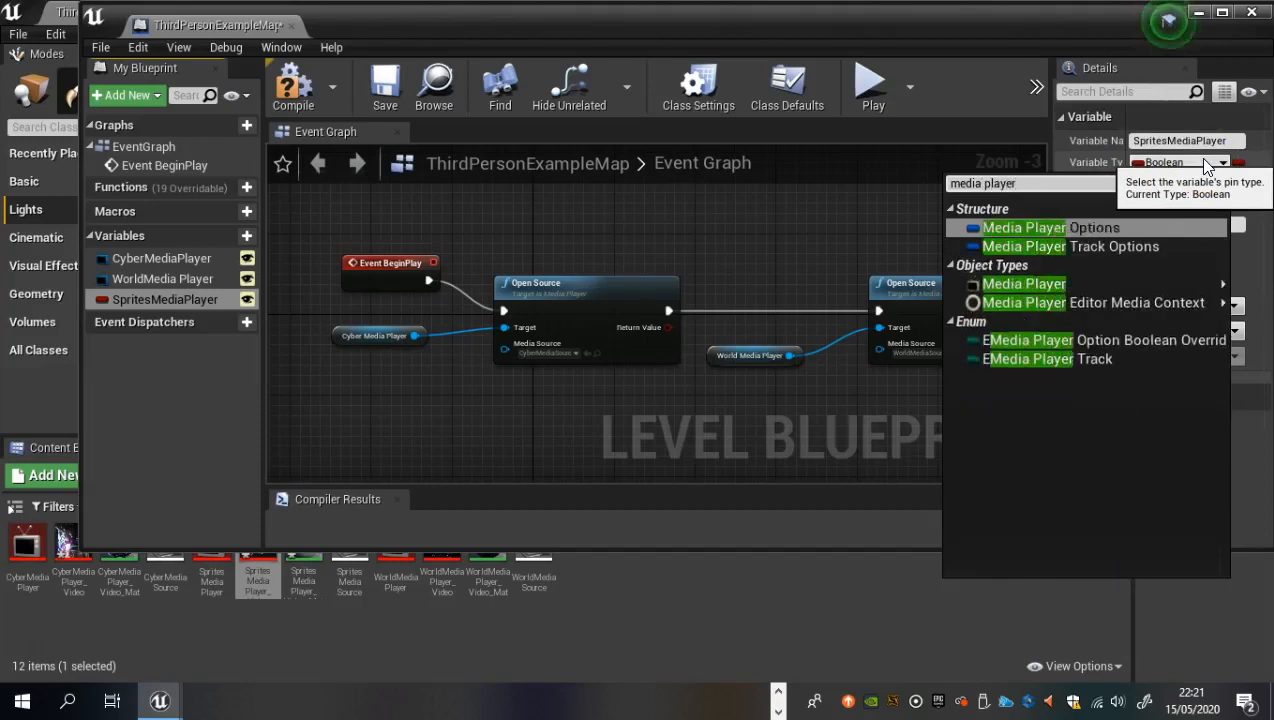
mouse_move(1045, 284)
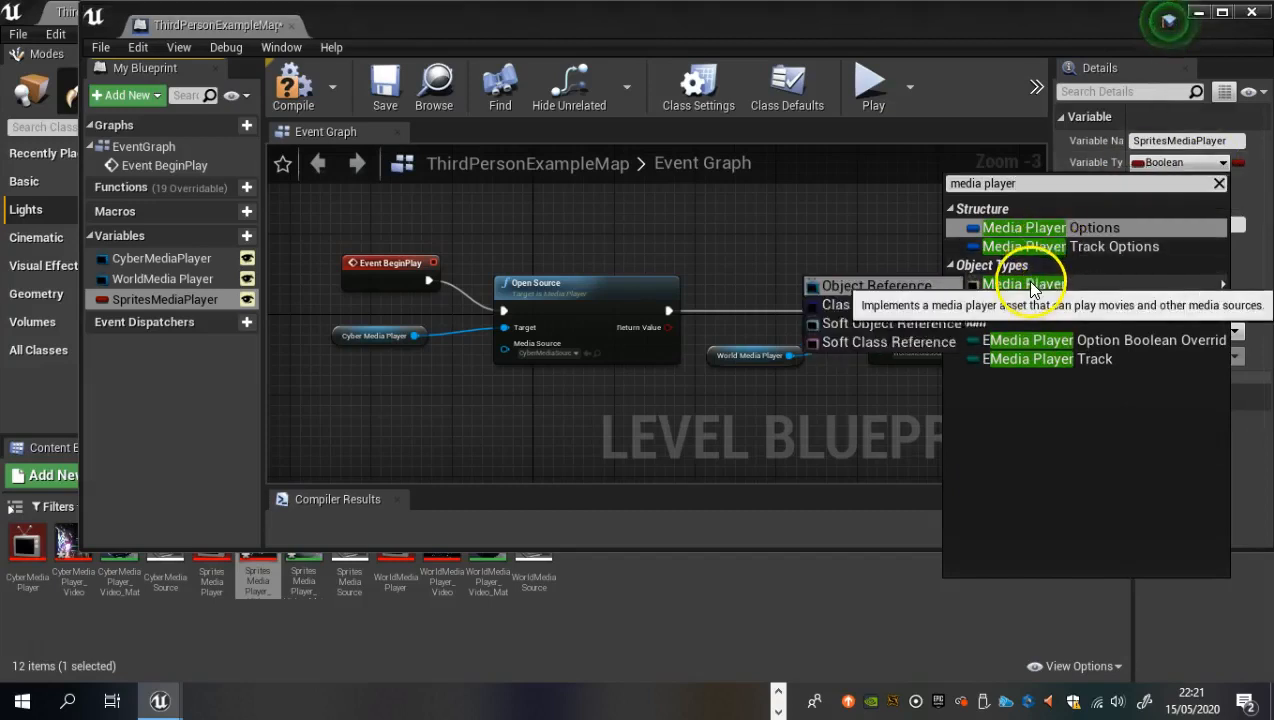
left_click(878, 285)
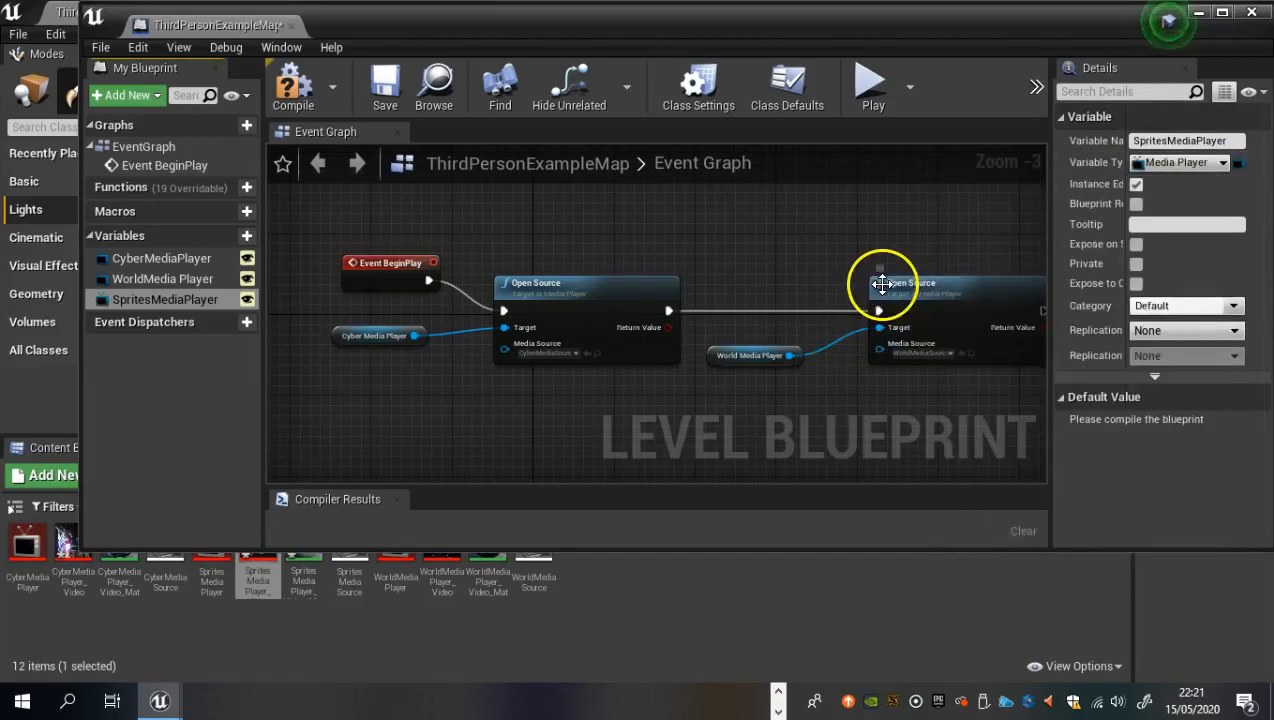
Compile the blueprint and assign the SpritesMediaPlayer asset as the new variable's default value
left_click(294, 90)
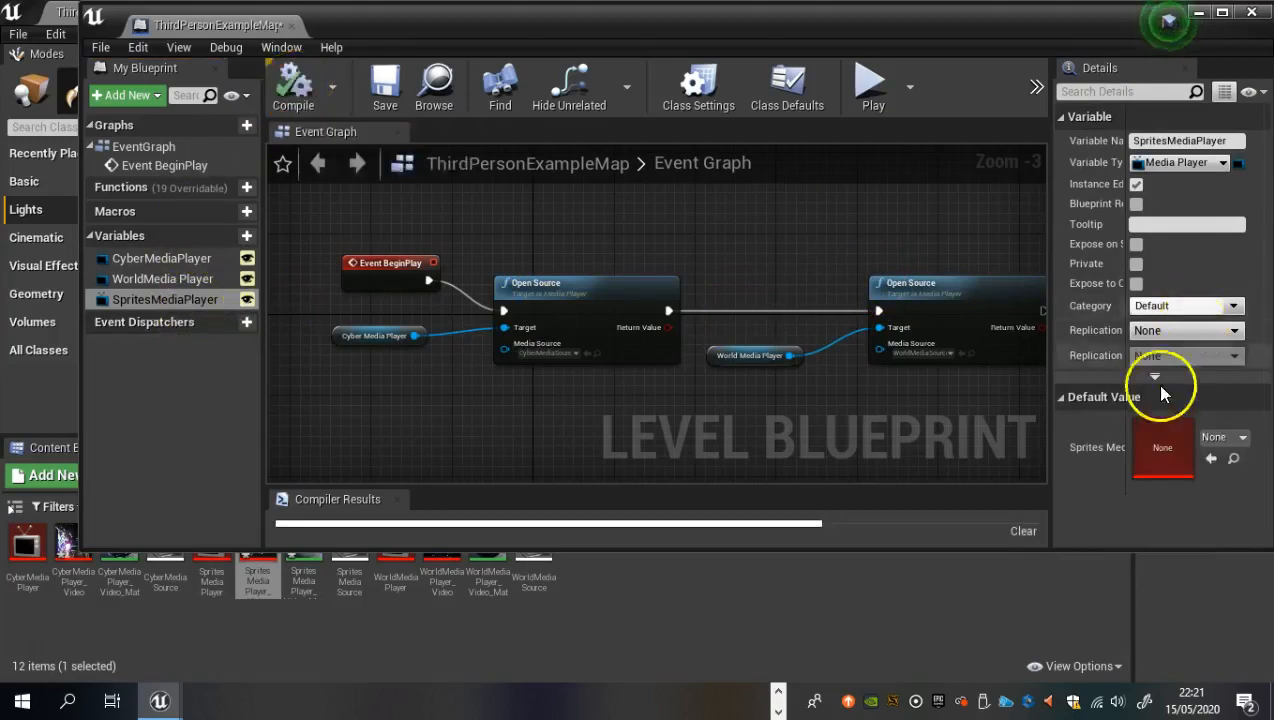
left_click(1240, 439)
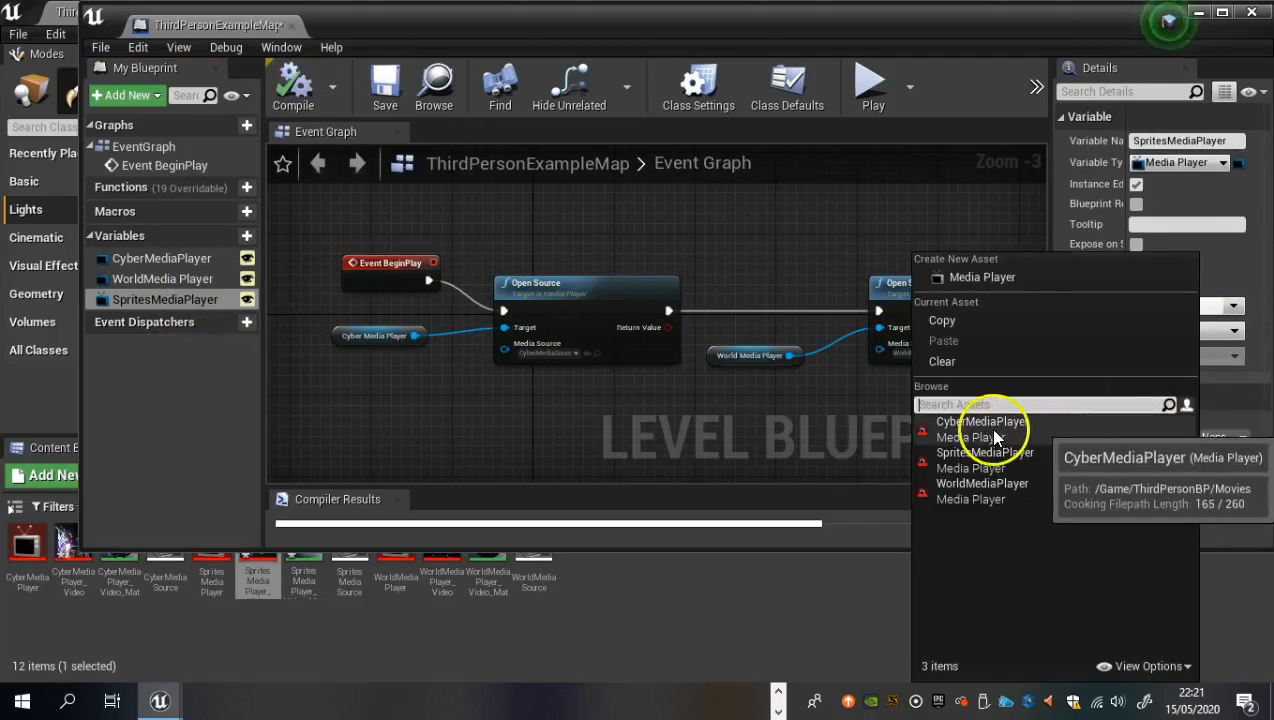
left_click(981, 461)
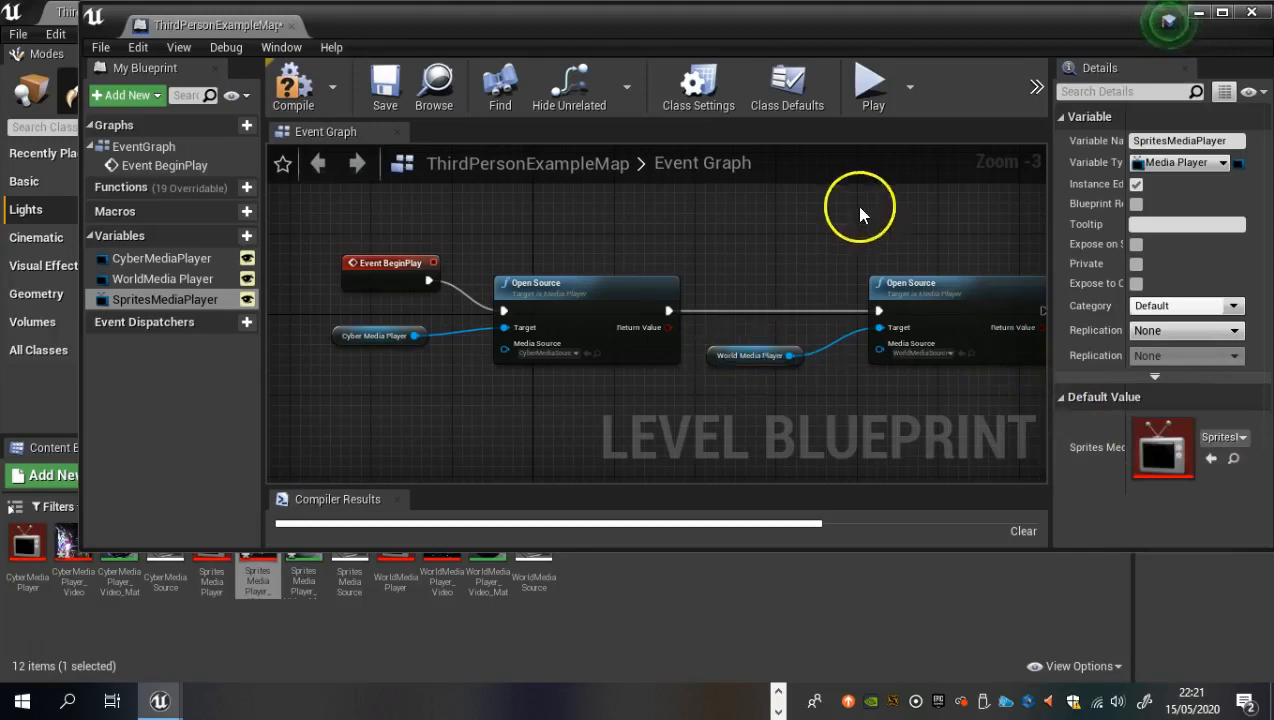
Place a Get SpritesMediaPlayer node in the Event Graph after the World player's Open Source node
right_click_drag(857, 230, 600, 240)
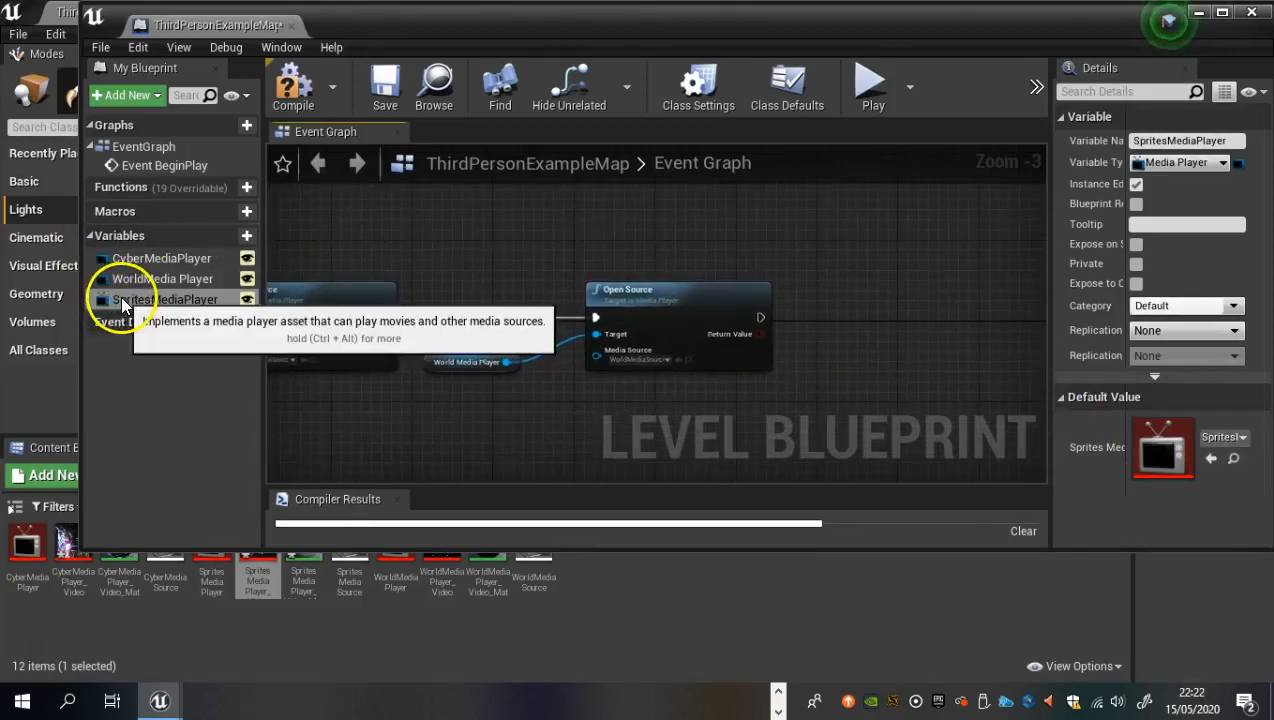
left_click_drag(127, 300, 556, 398)
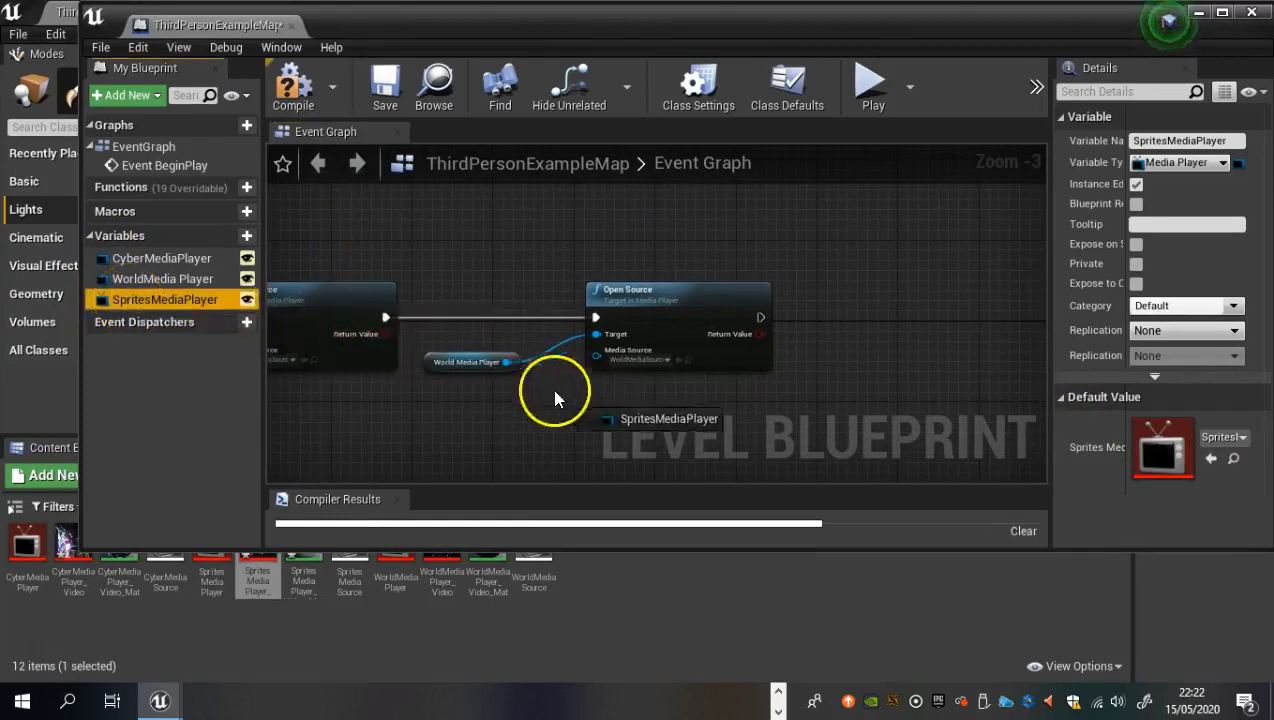
left_click_drag(815, 354, 821, 357)
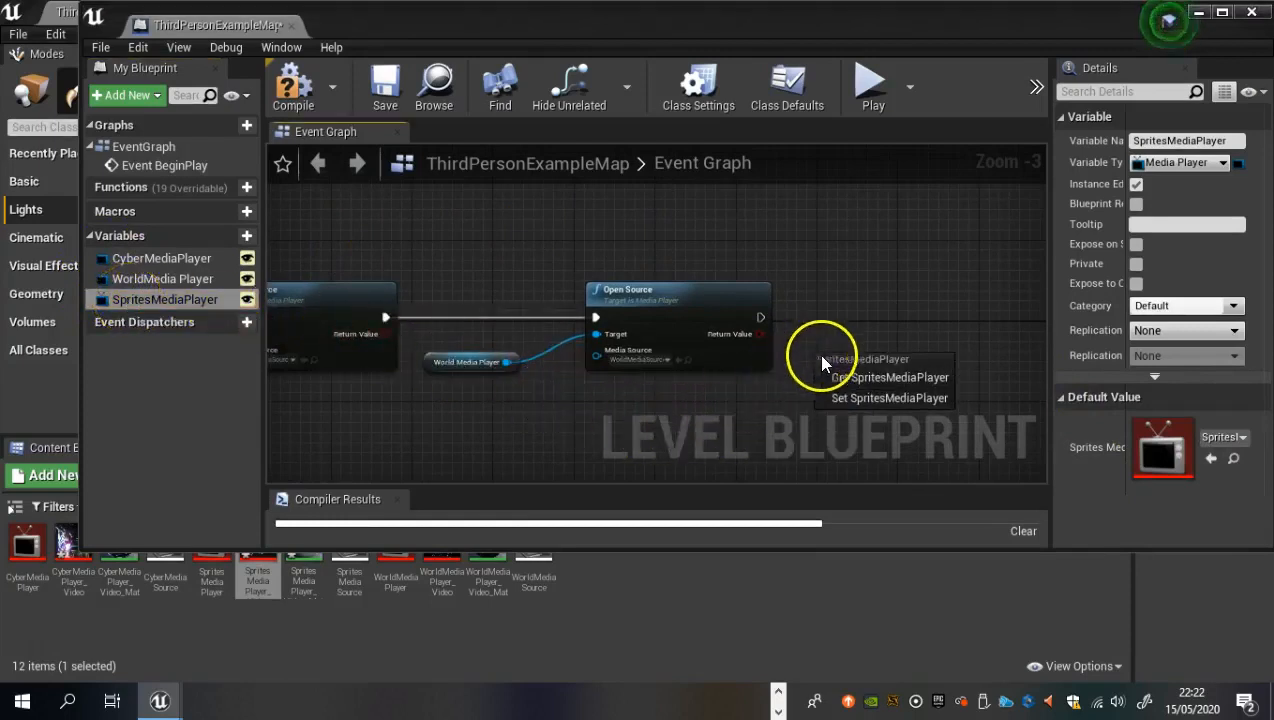
left_click(850, 377)
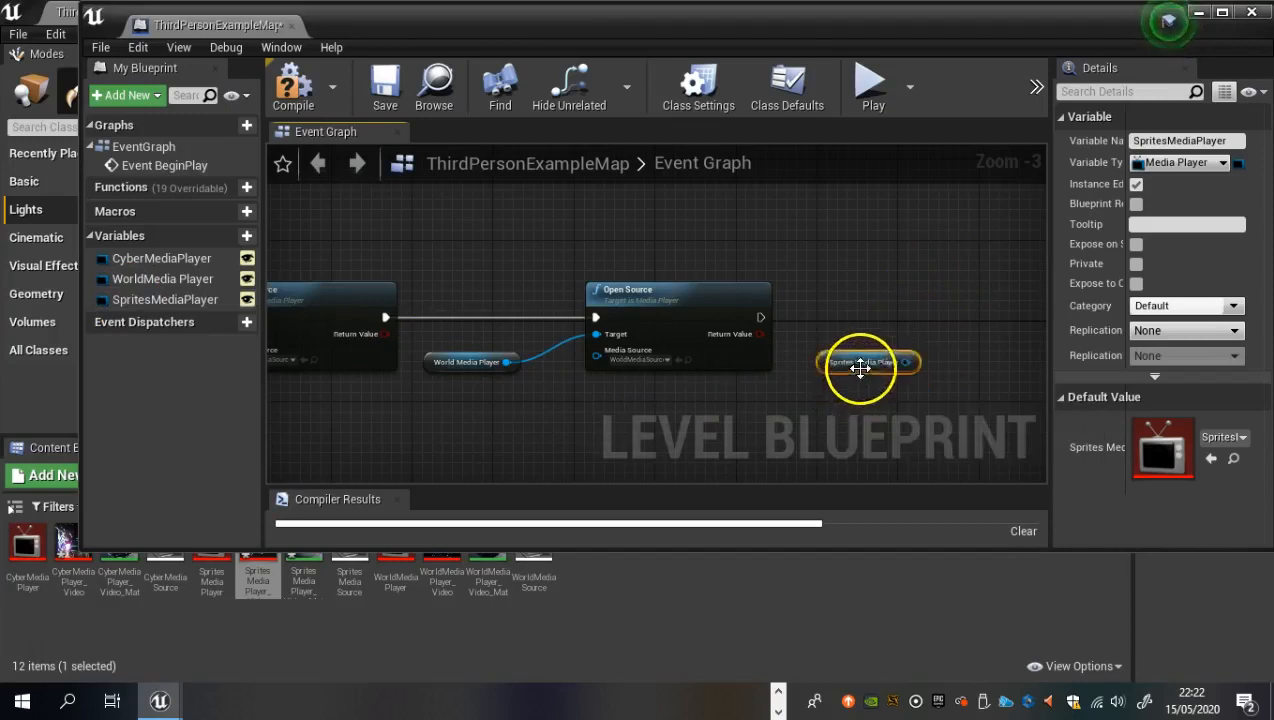
Add an Open Source node targeting the Sprites Media Player node, with SpritesMediaSource as its Media Source
right_click_drag(932, 293, 640, 358)
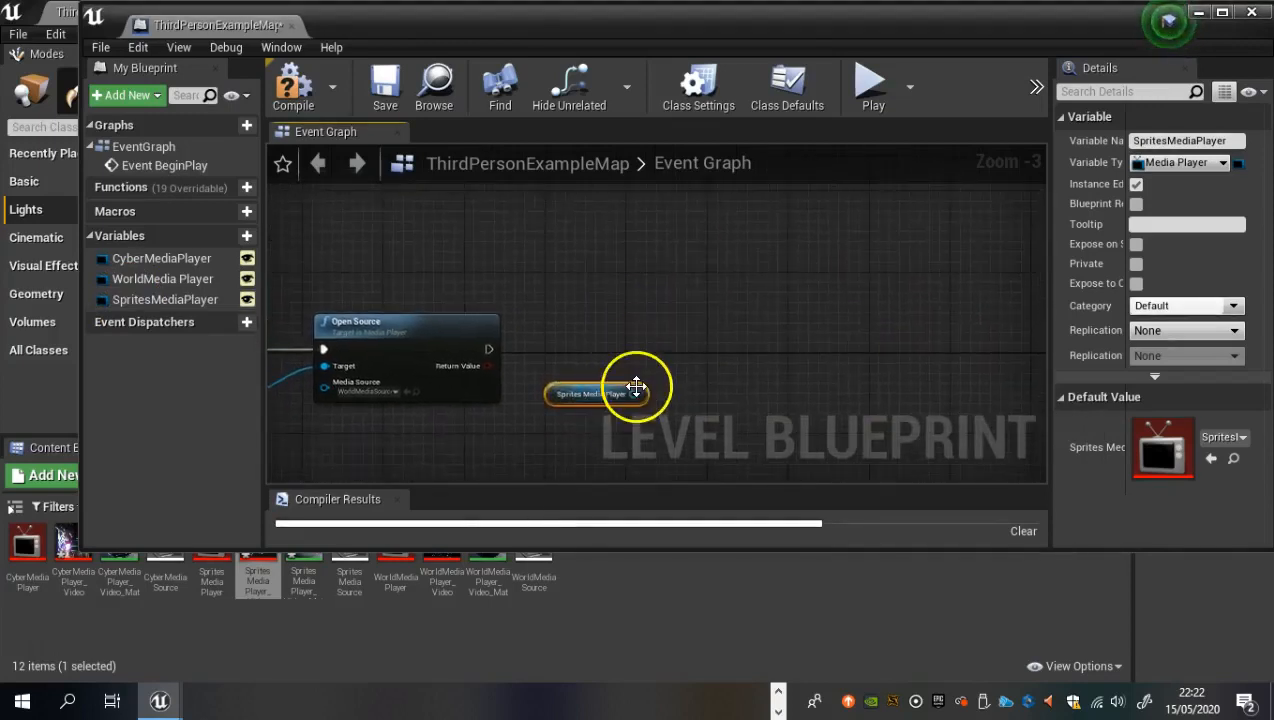
left_click_drag(636, 390, 828, 346)
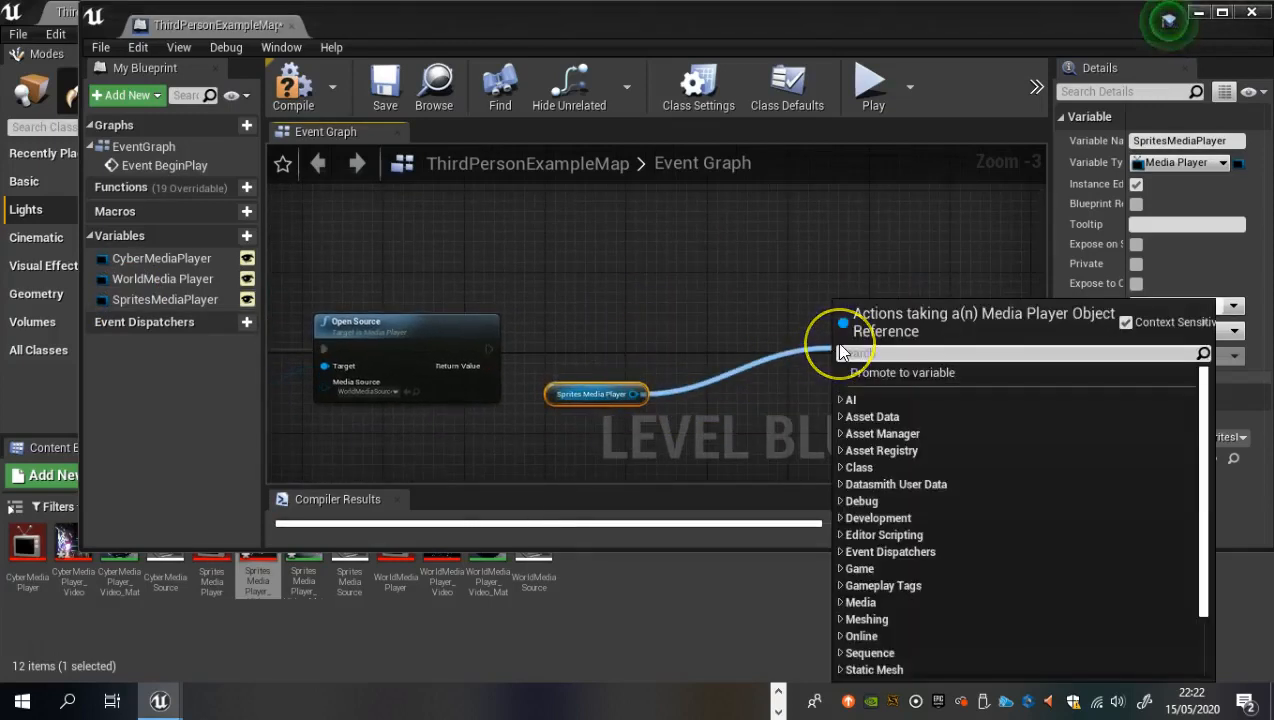
type("open source")
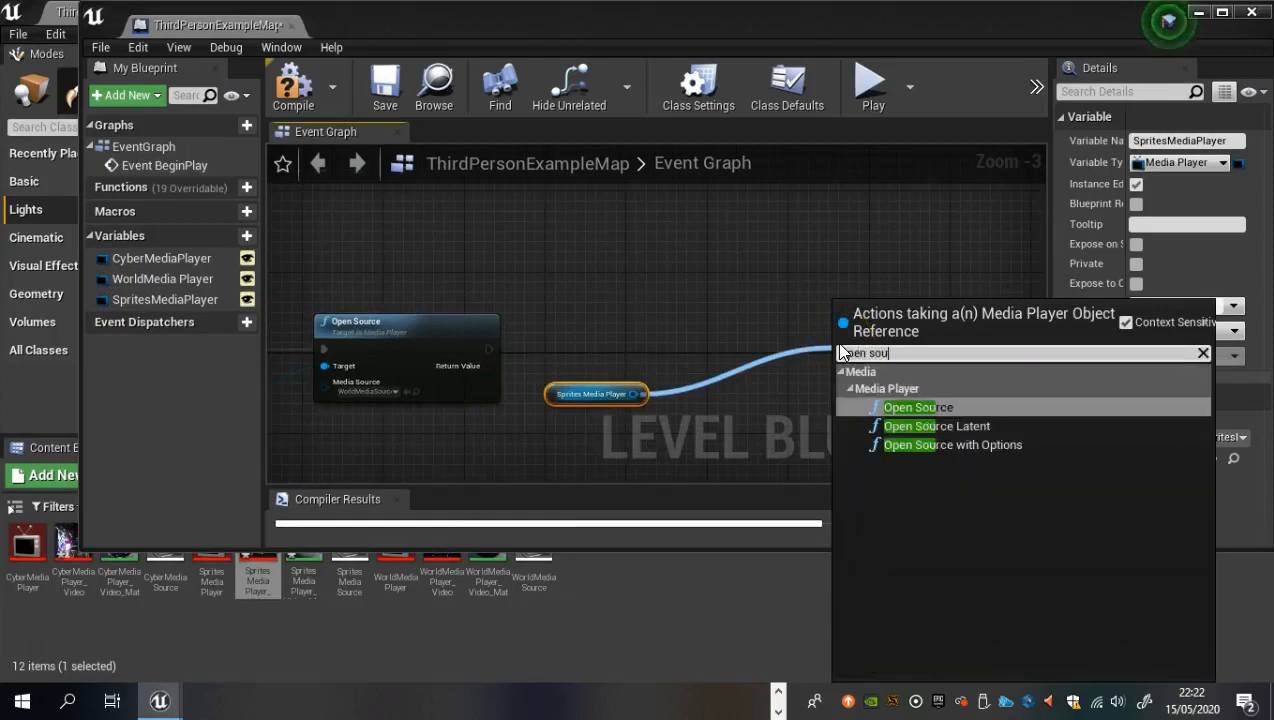
left_click(920, 408)
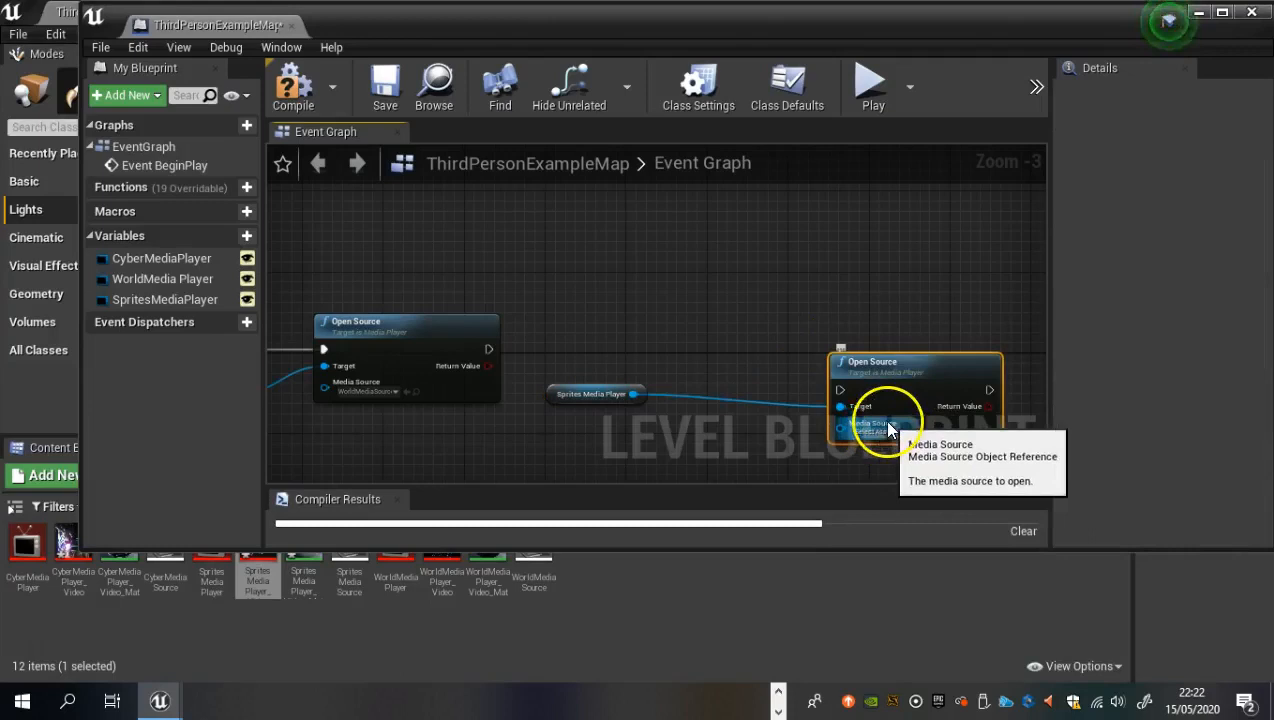
left_click(900, 432)
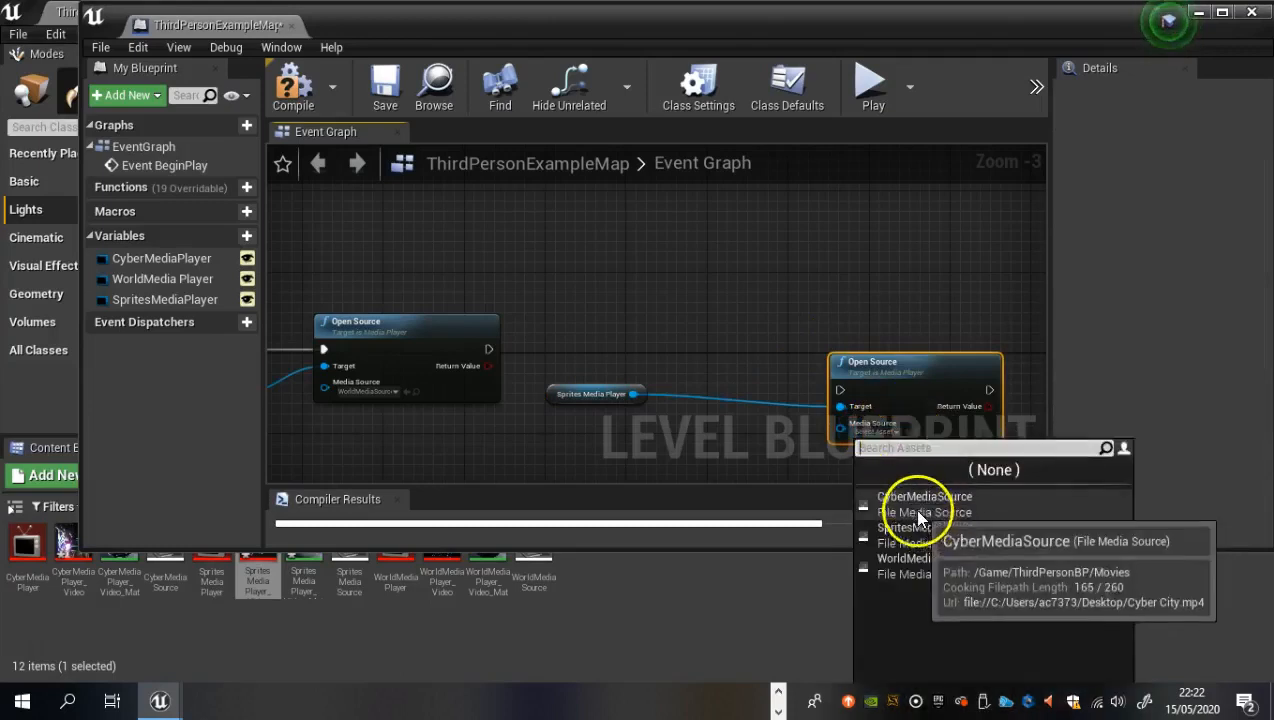
left_click(914, 538)
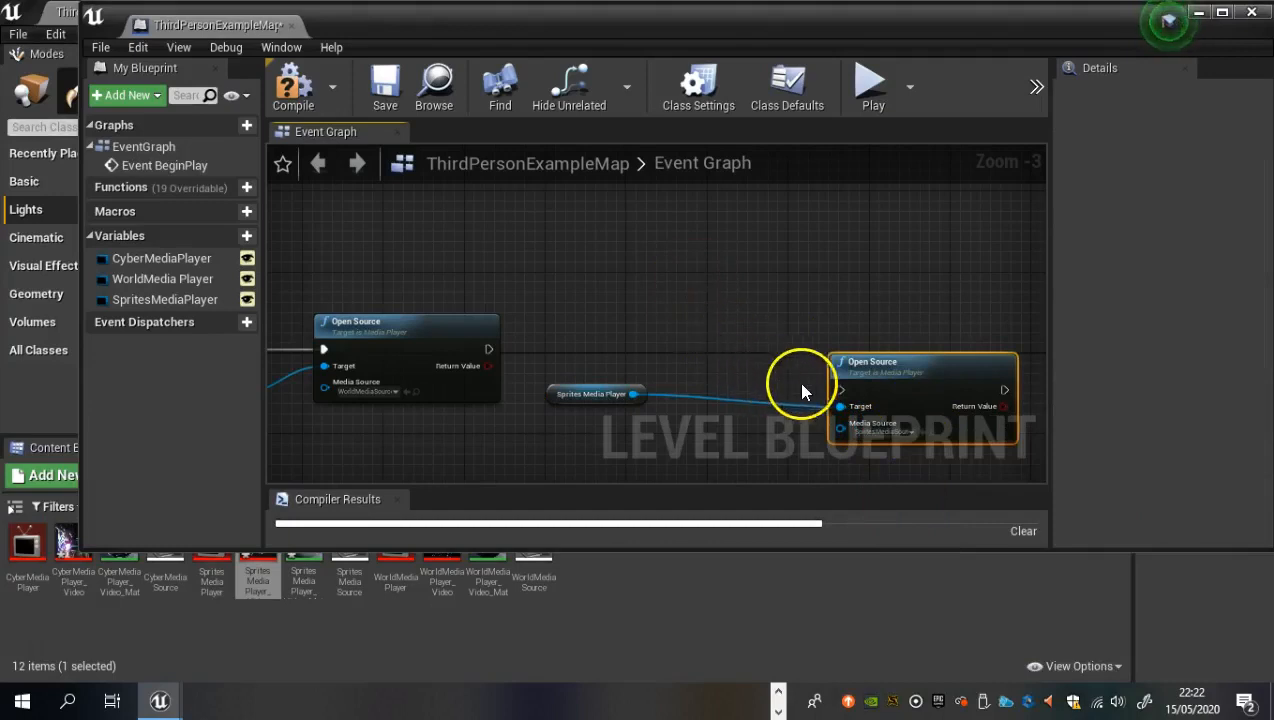
Connect the World Open Source node's execution output to the Sprites Open Source node and align the new node with the row
left_click_drag(840, 389, 679, 345)
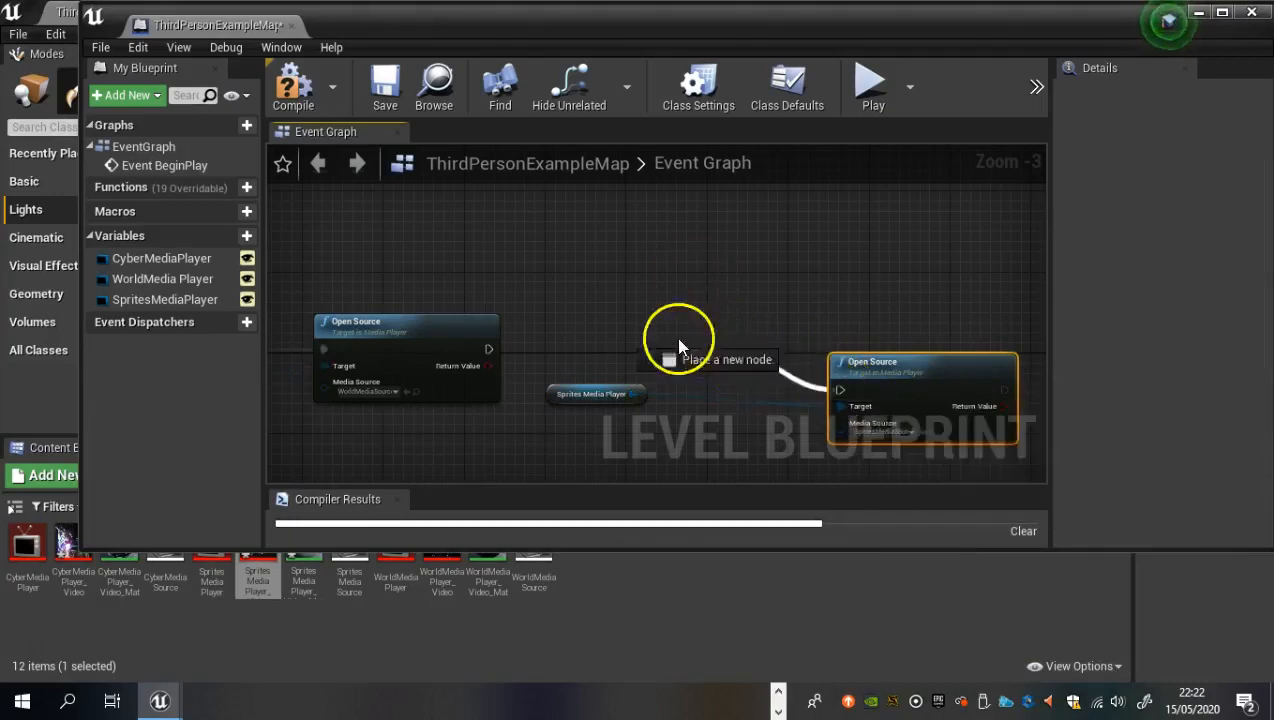
left_click_drag(500, 336, 487, 347)
scroll(616, 299, "down", 4)
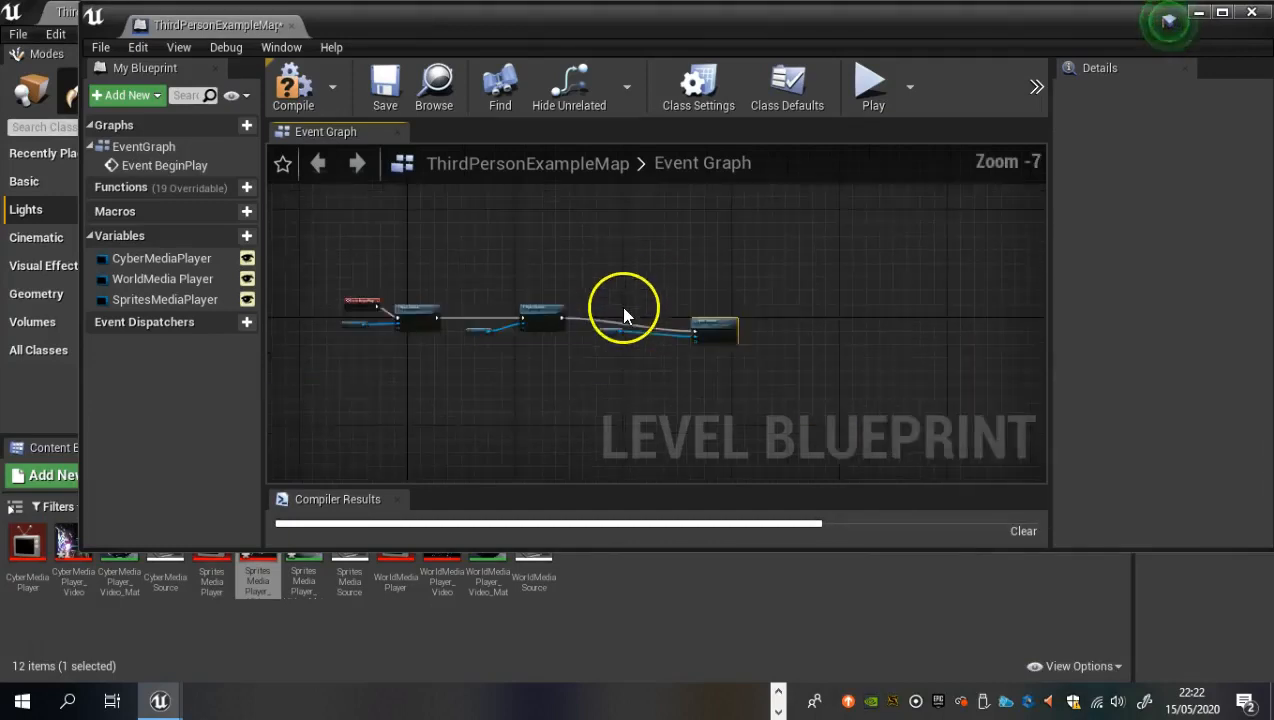
scroll(622, 300, "up", 4)
right_click_drag(617, 286, 691, 256)
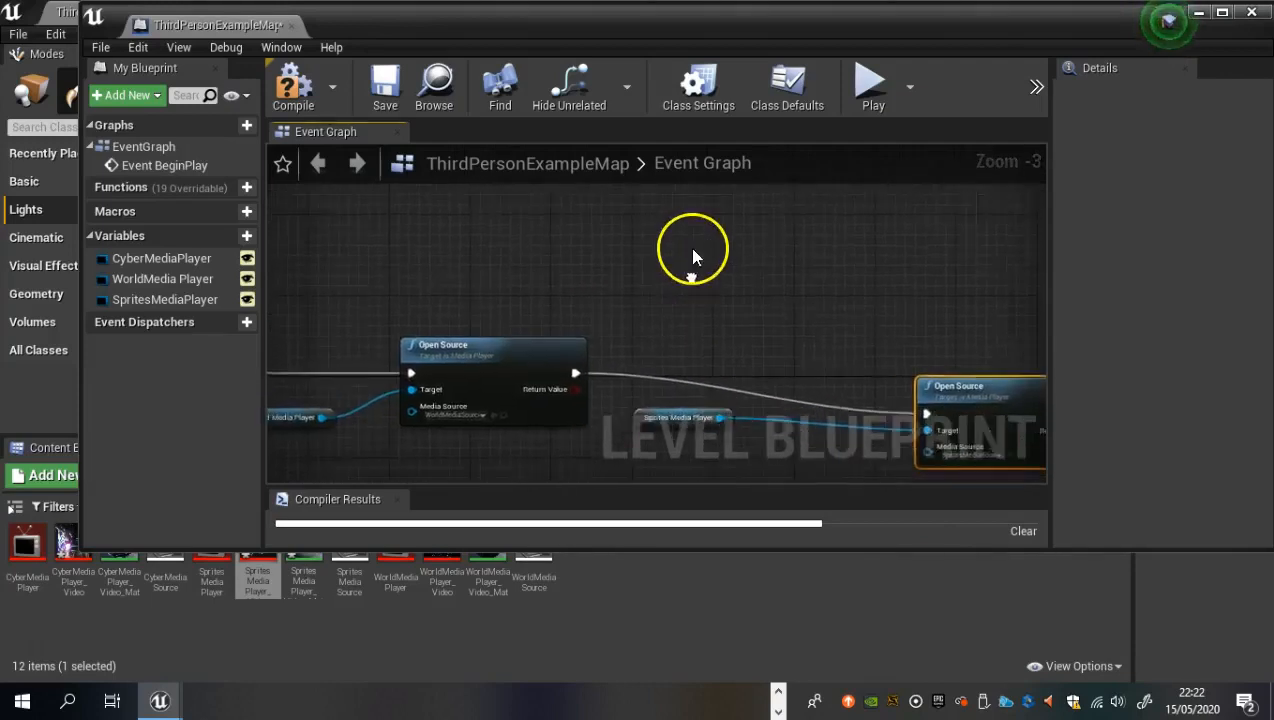
scroll(700, 265, "down", 2)
left_click(671, 328)
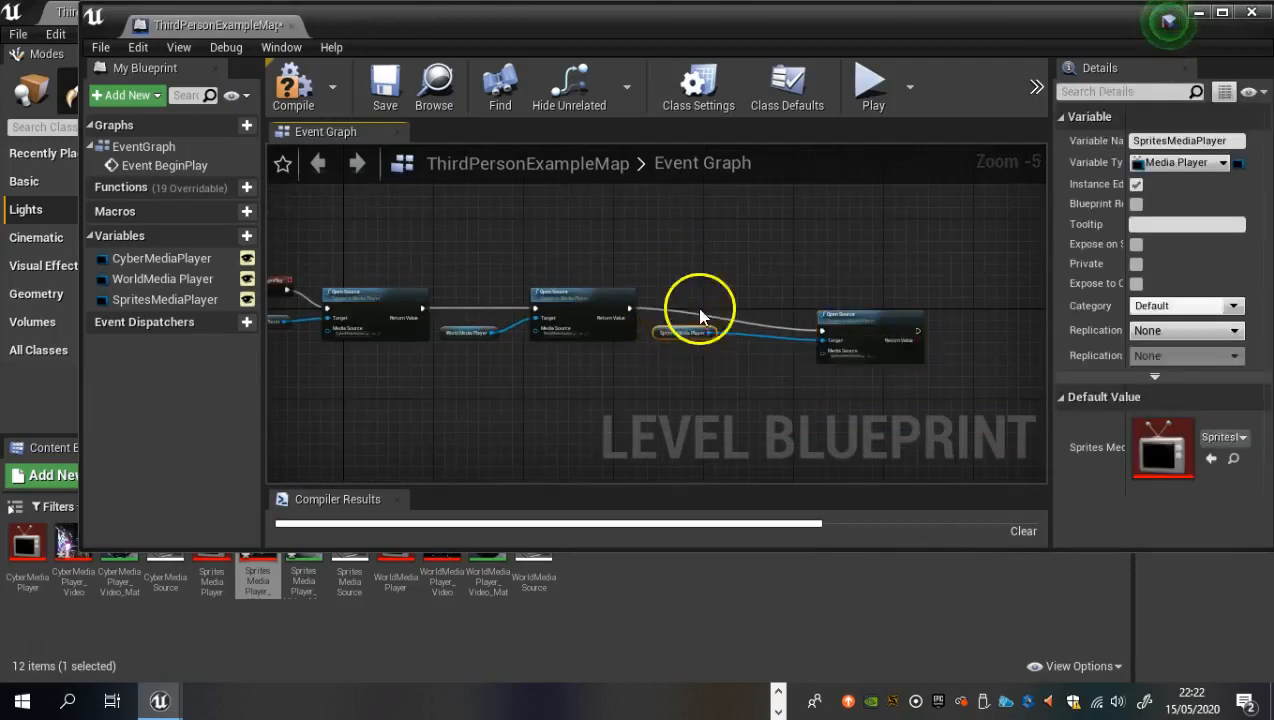
left_click_drag(853, 327, 796, 302)
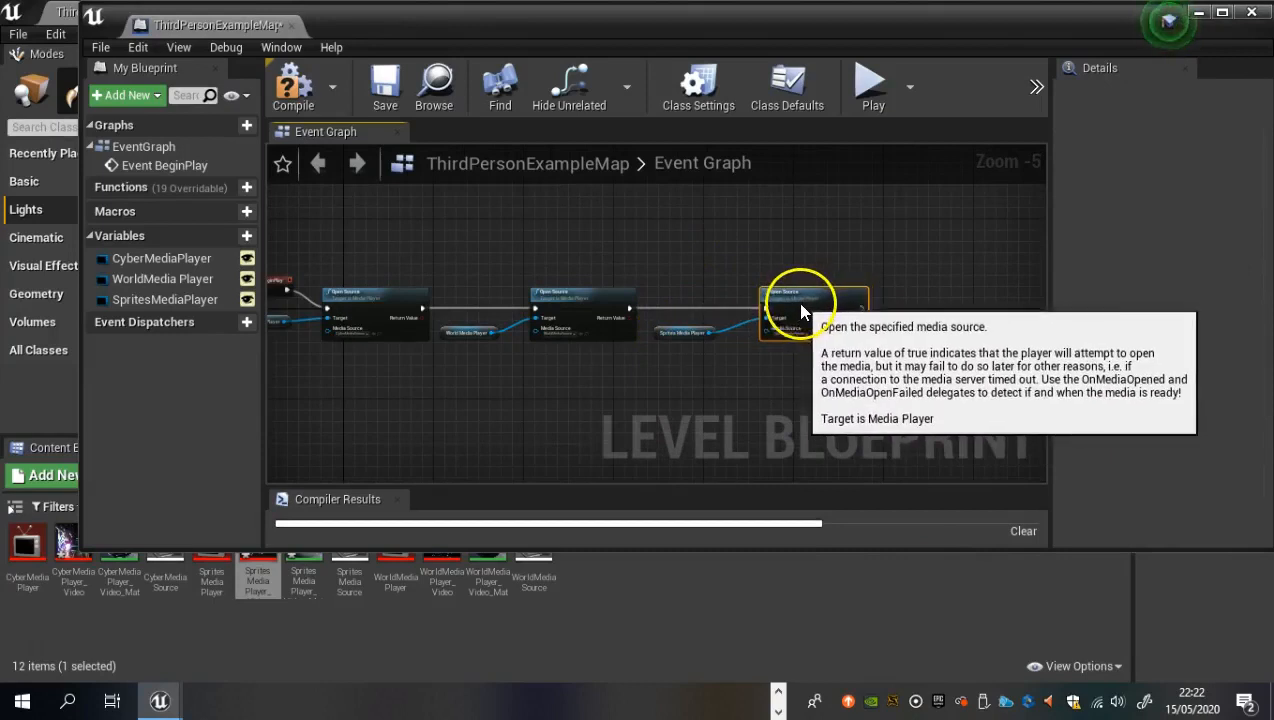
Compile and save the Level Blueprint, and move its window clear of the level viewport and Movies folder
left_click(292, 82)
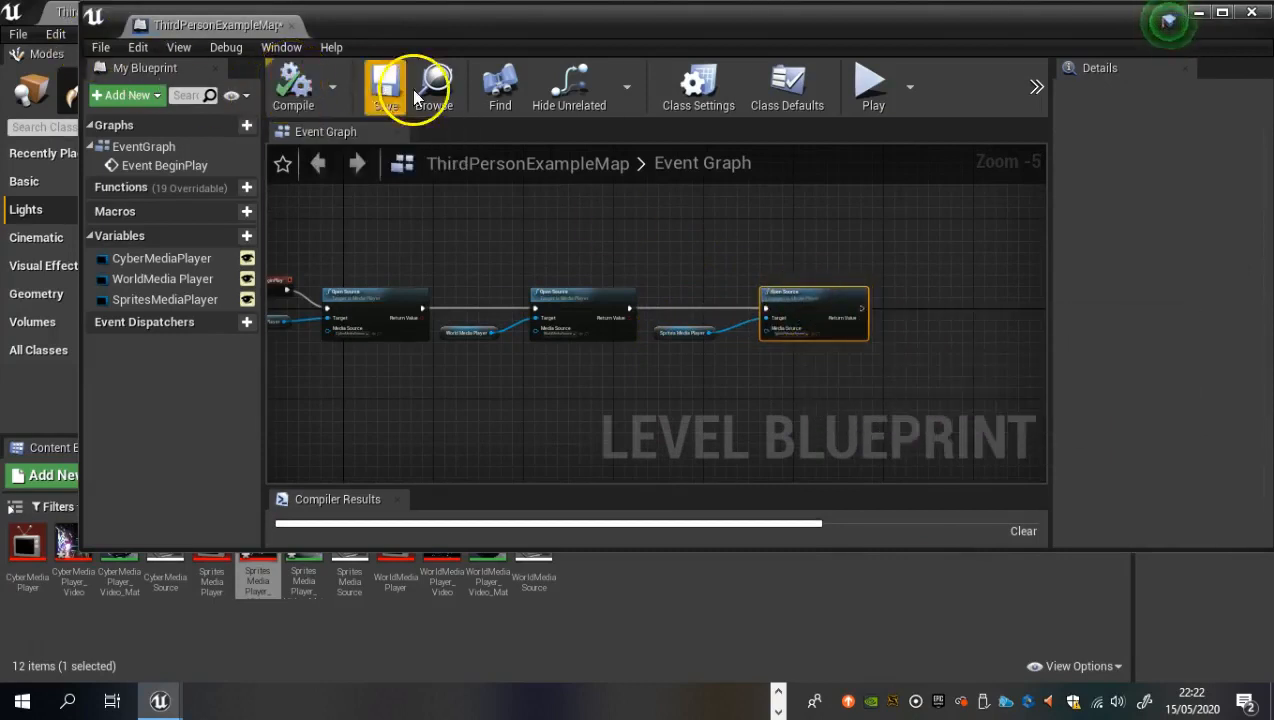
left_click(385, 88)
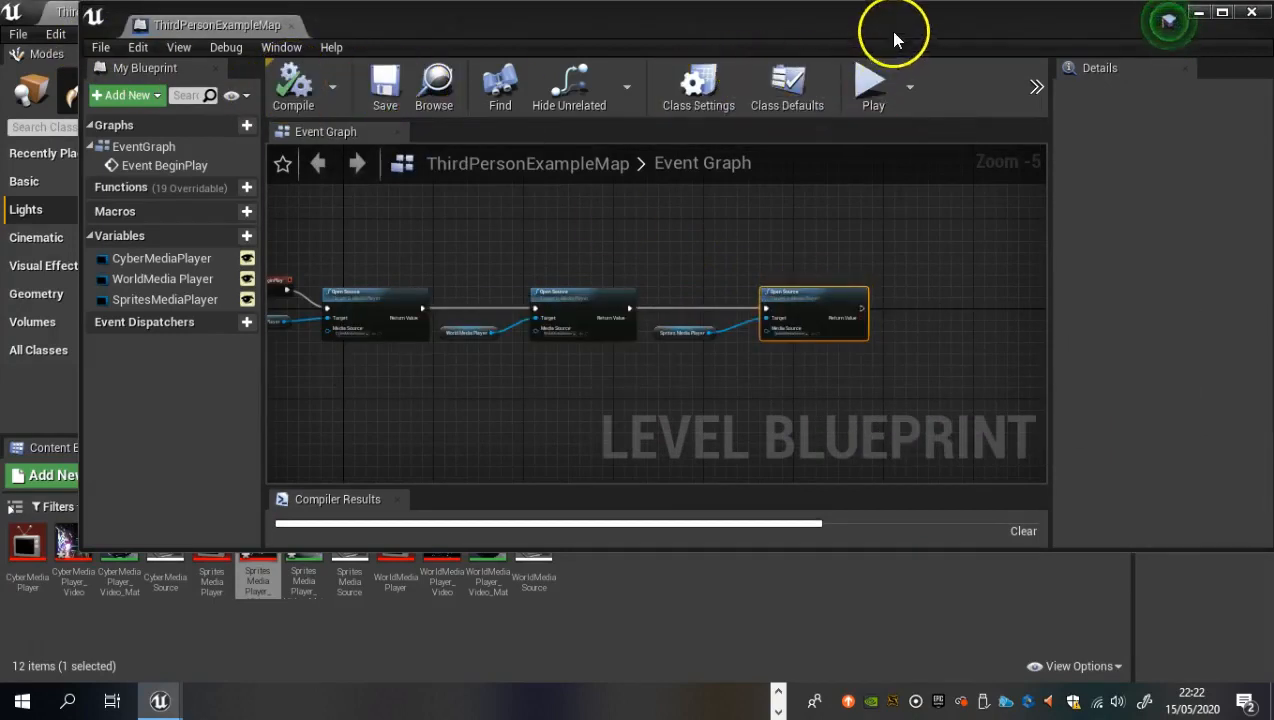
left_click_drag(990, 30, 898, 643)
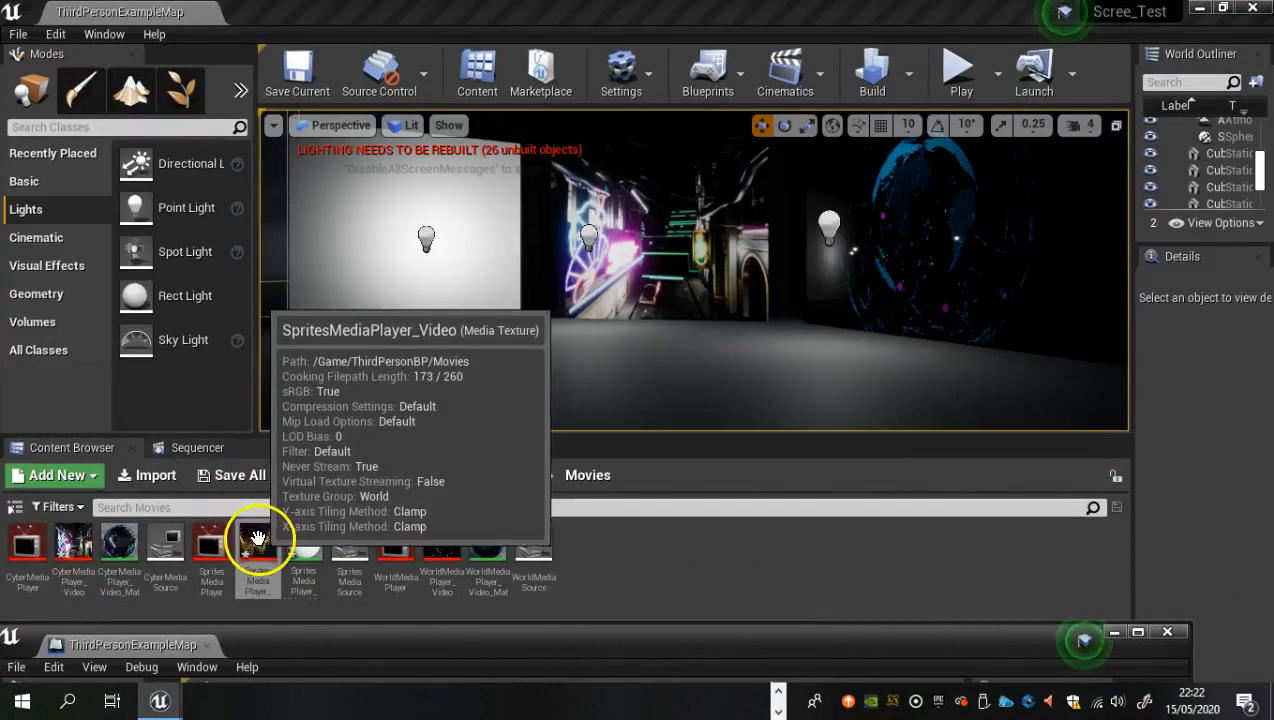
left_click(213, 540)
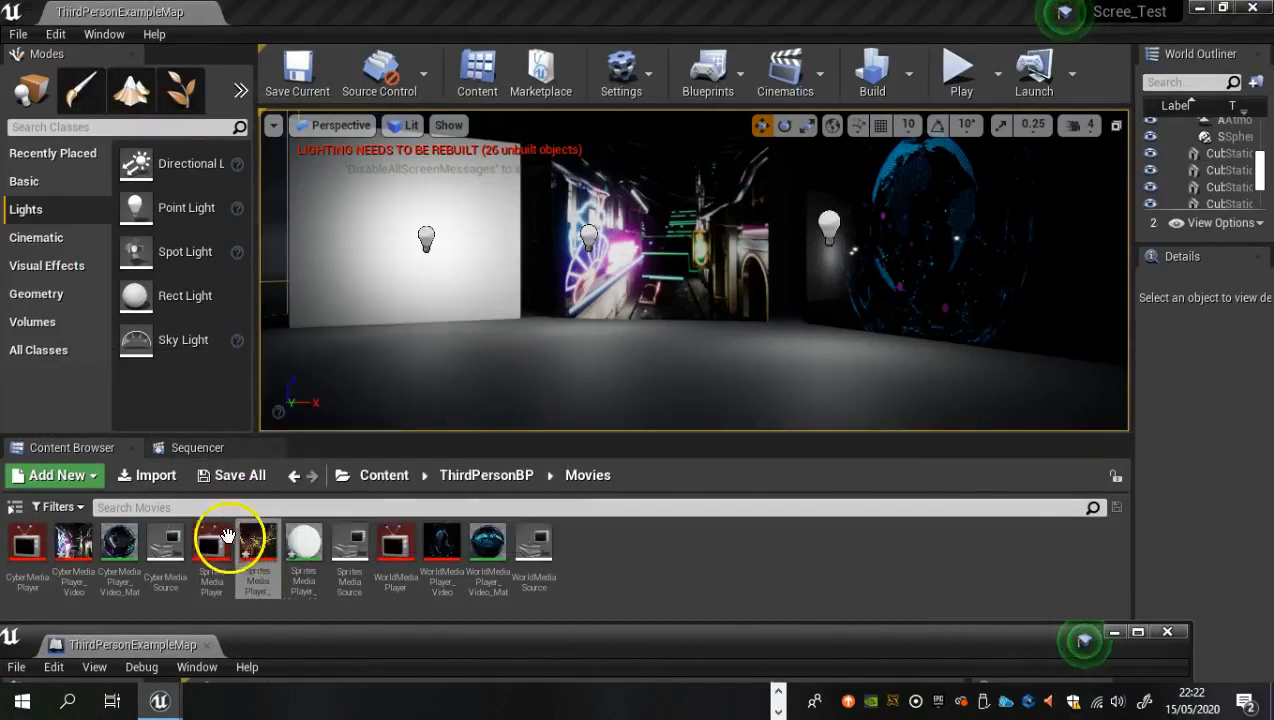
Open SpritesMediaSource in the Sprites Media Player so its video plays, save the player asset, and close its editor
double_click(213, 540)
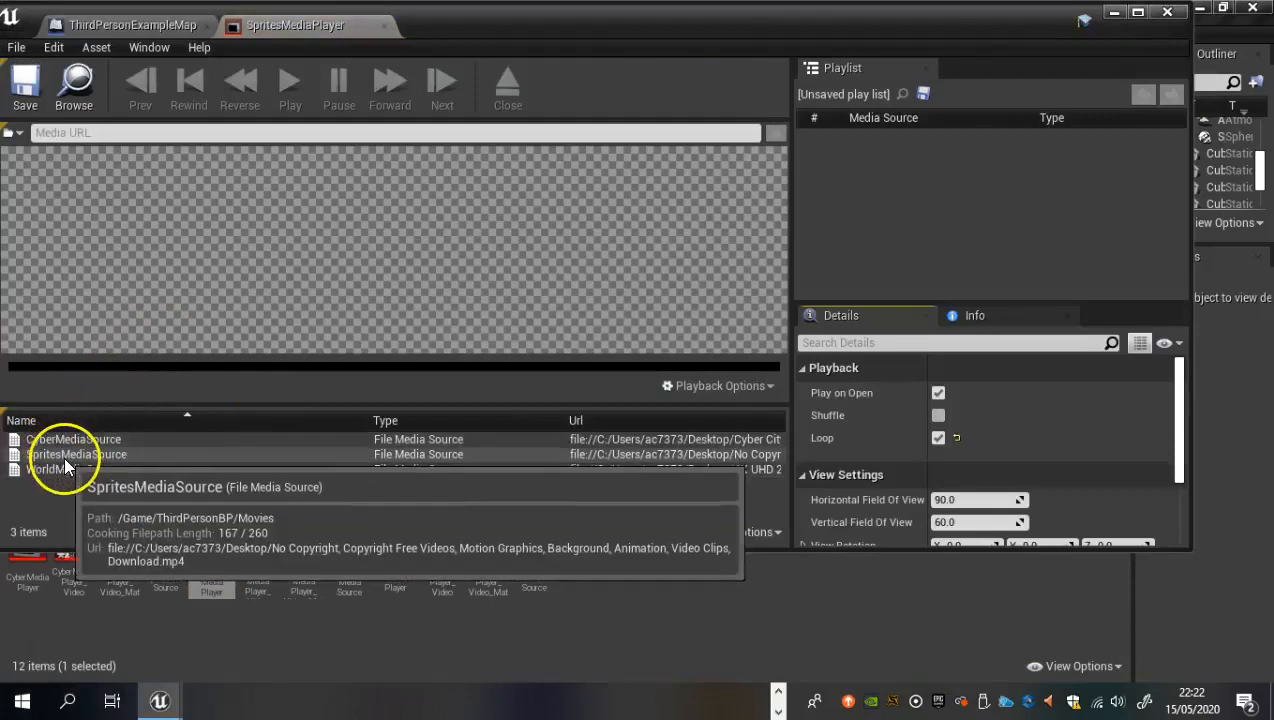
double_click(64, 455)
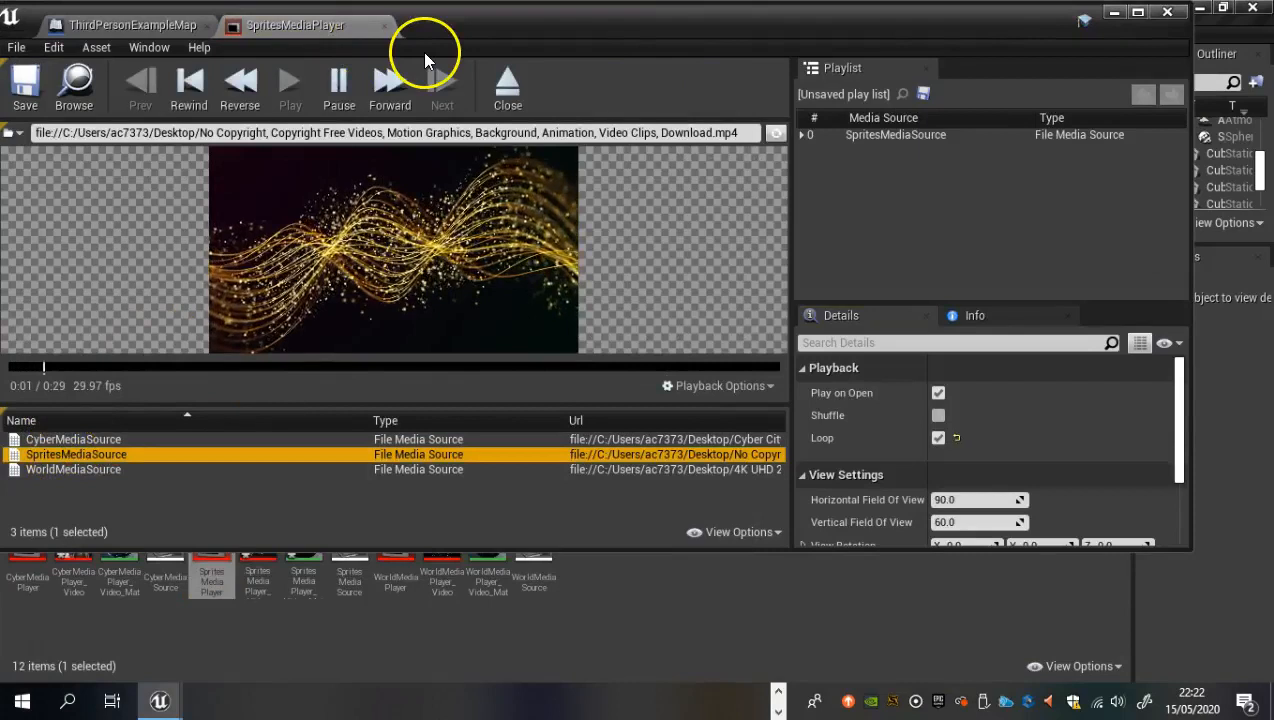
left_click(25, 82)
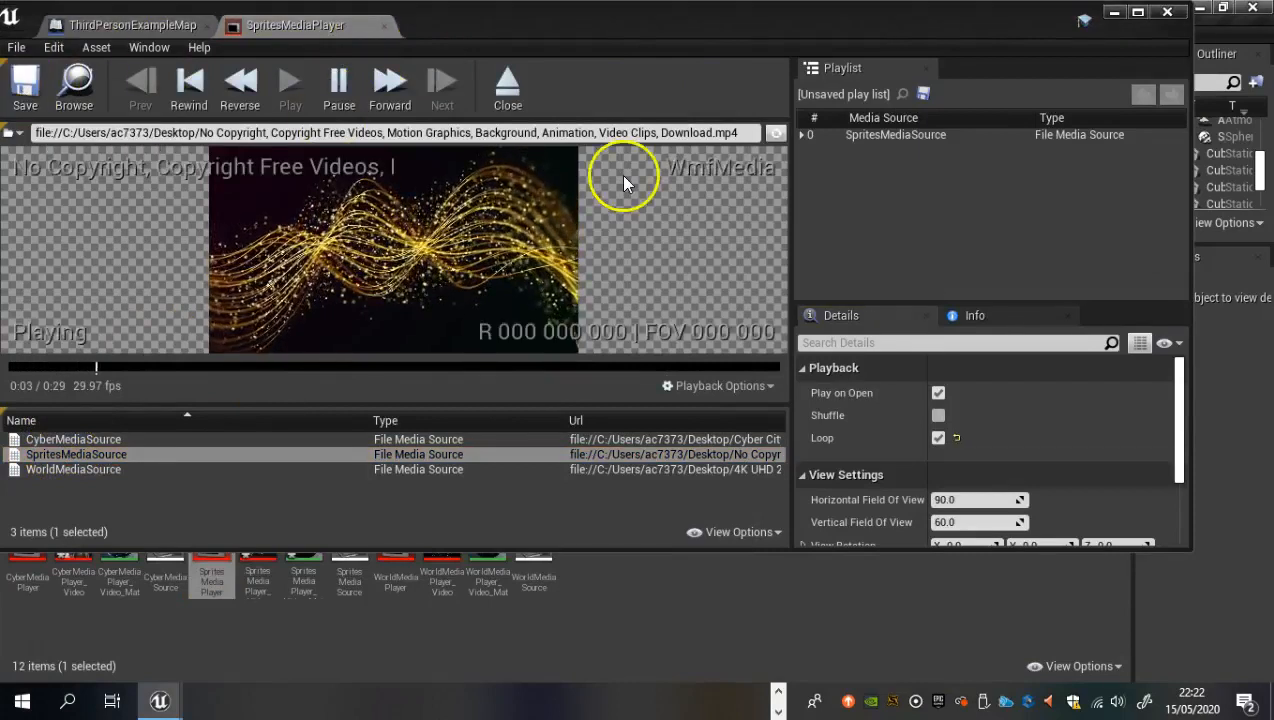
left_click(1168, 13)
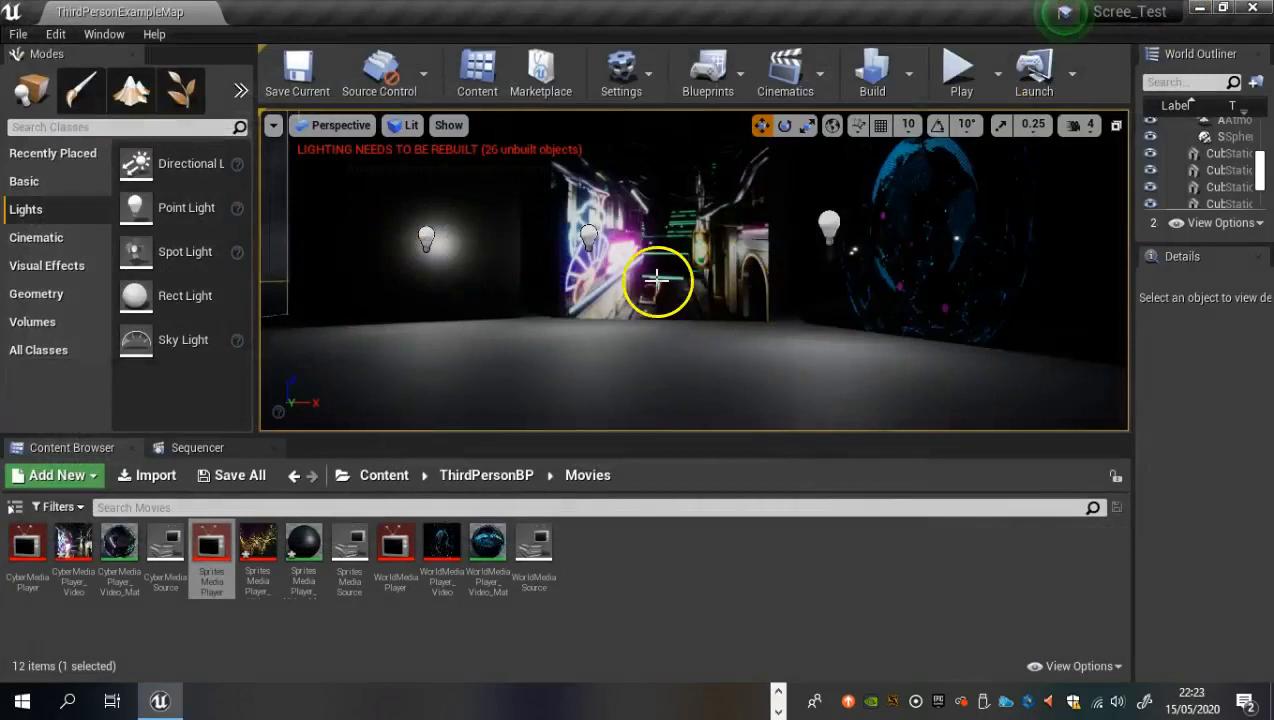
Check the Sprites media texture's assigned media player and the SpritesMediaSource asset's file path
double_click(260, 545)
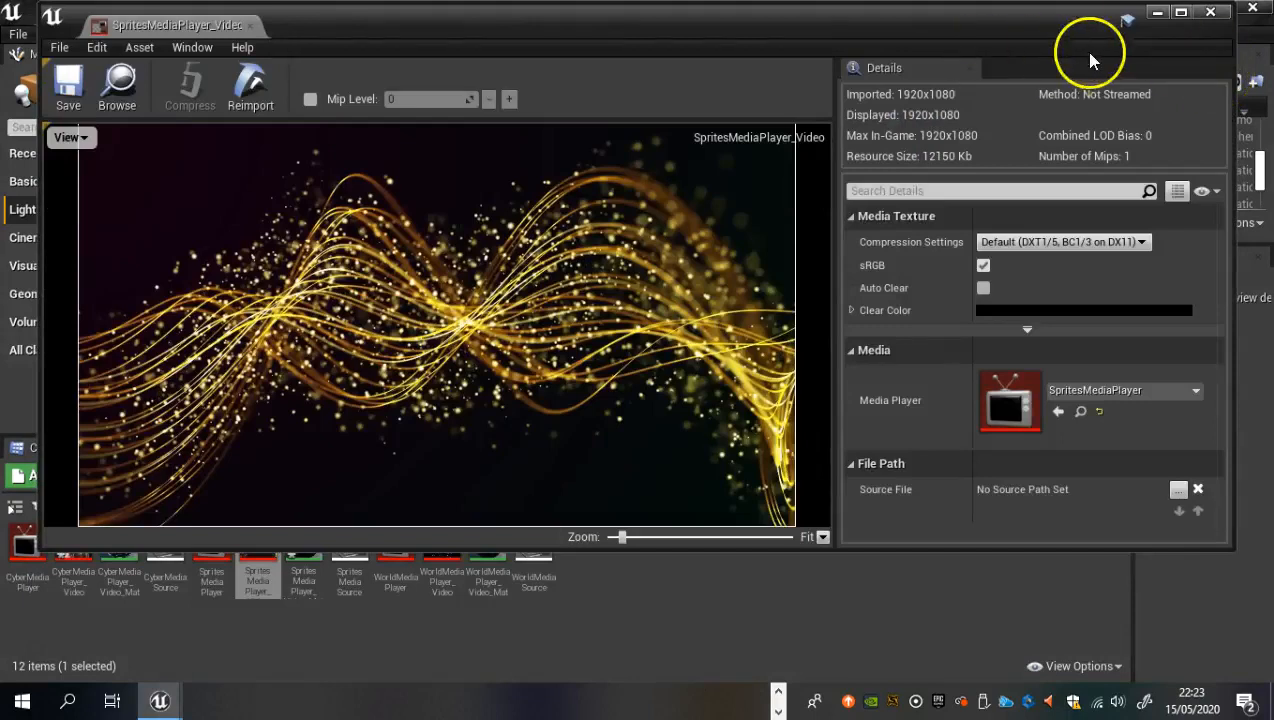
left_click(1211, 14)
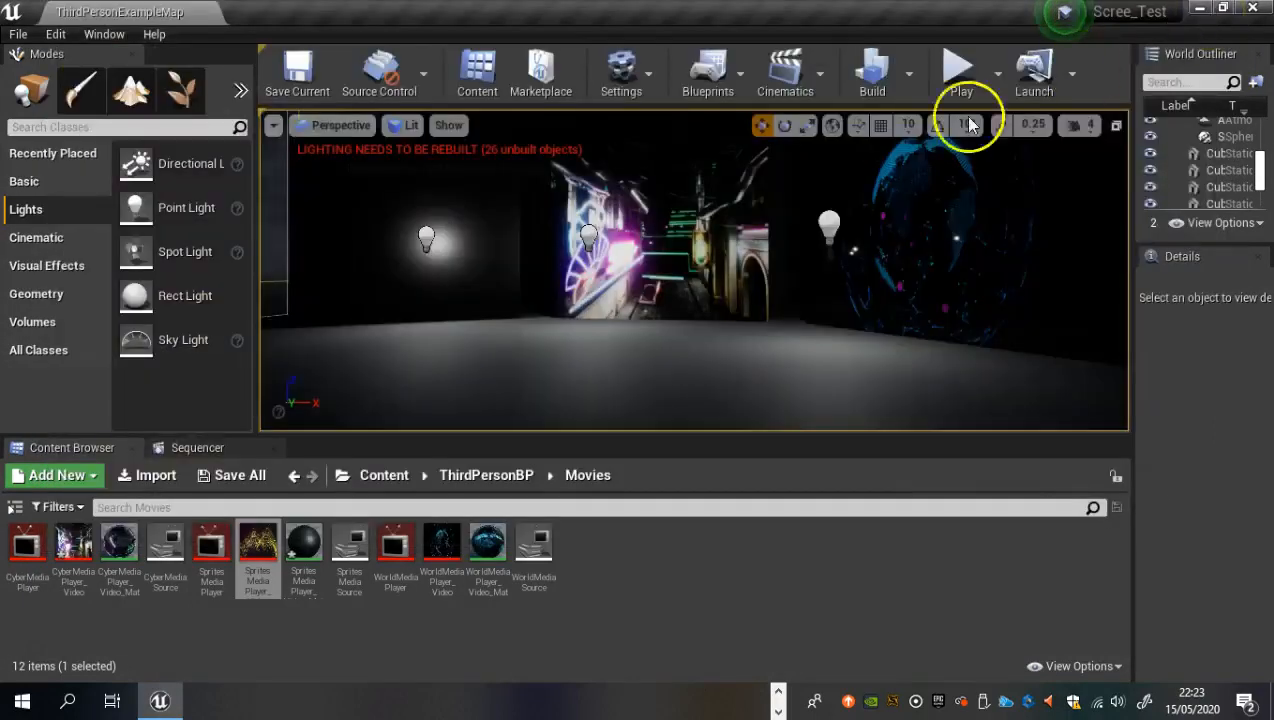
double_click(350, 545)
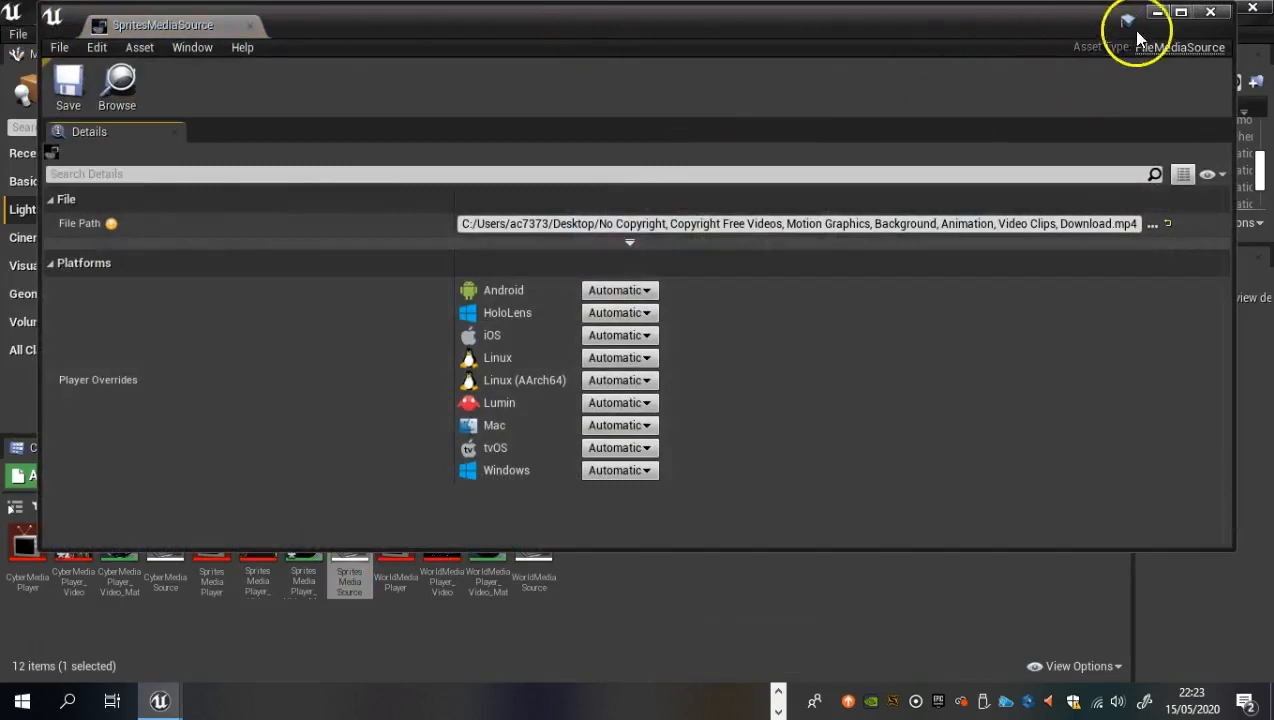
left_click(1211, 13)
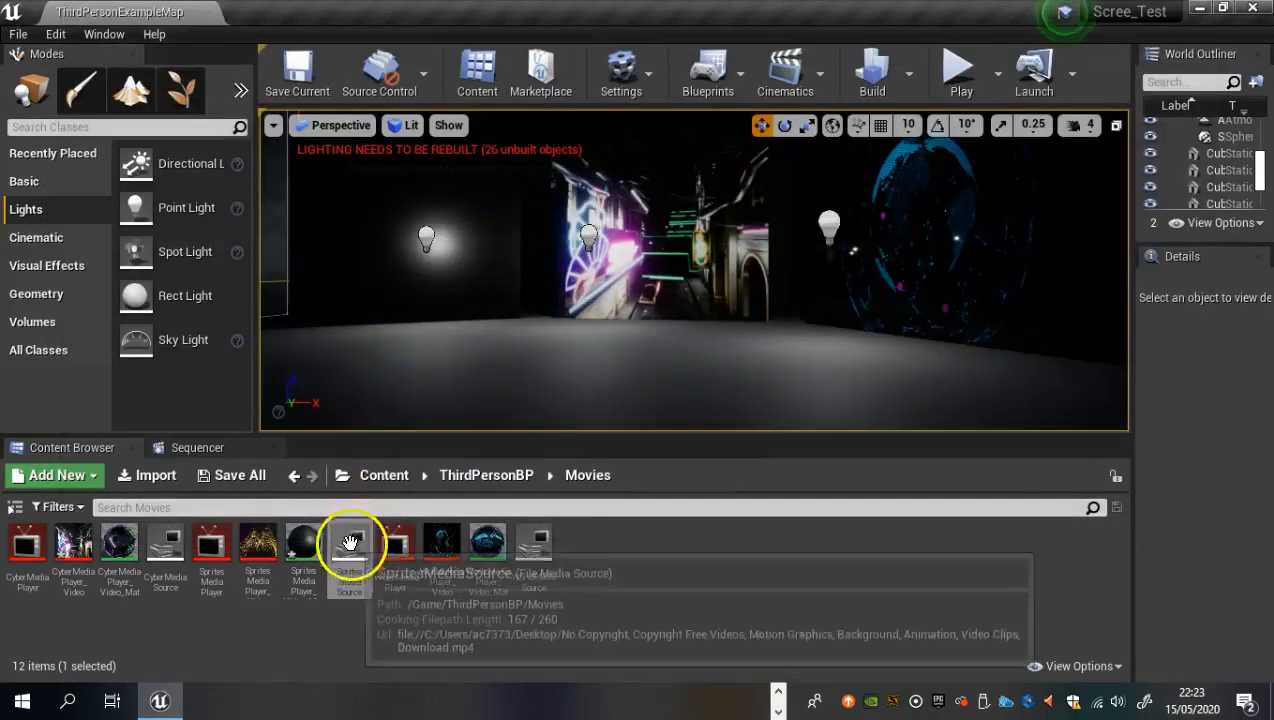
Apply the Sprites video material to the blank screen beside the Cyber City one and test it by playing the level
left_click_drag(305, 545, 347, 233)
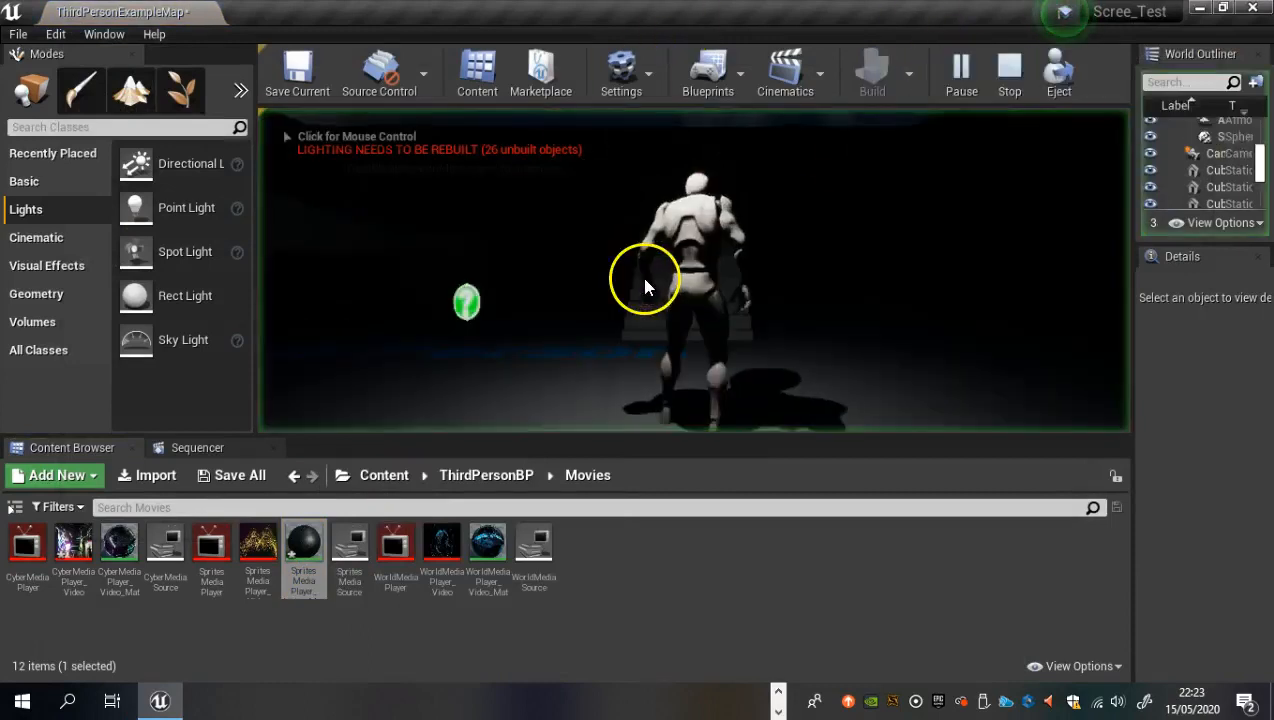
left_click(634, 263)
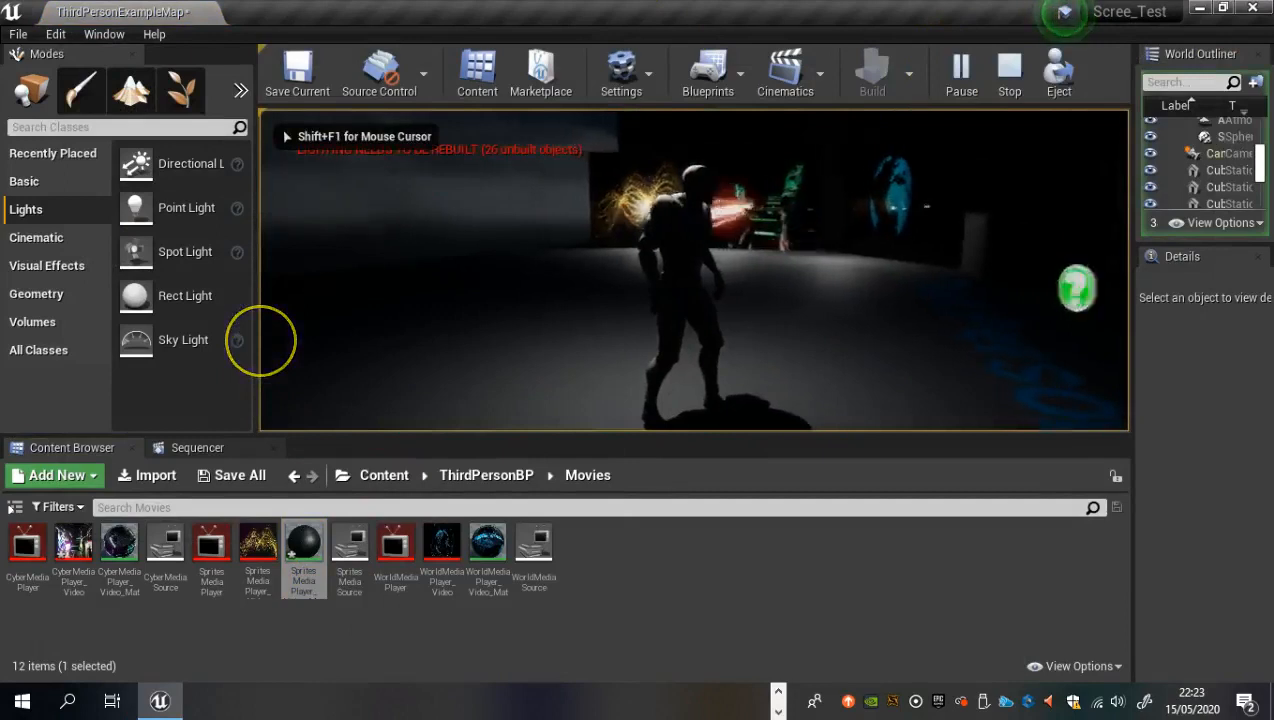
key("w")
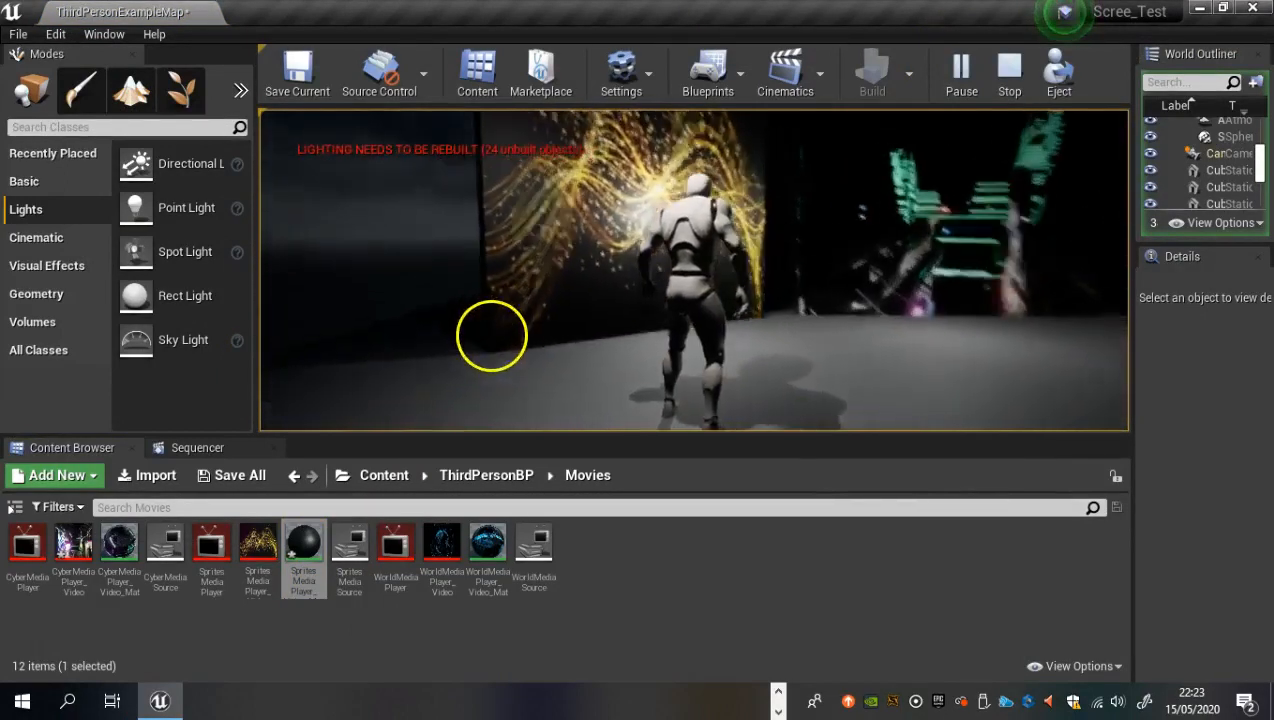
key("Escape")
left_click_drag(491, 331, 531, 313)
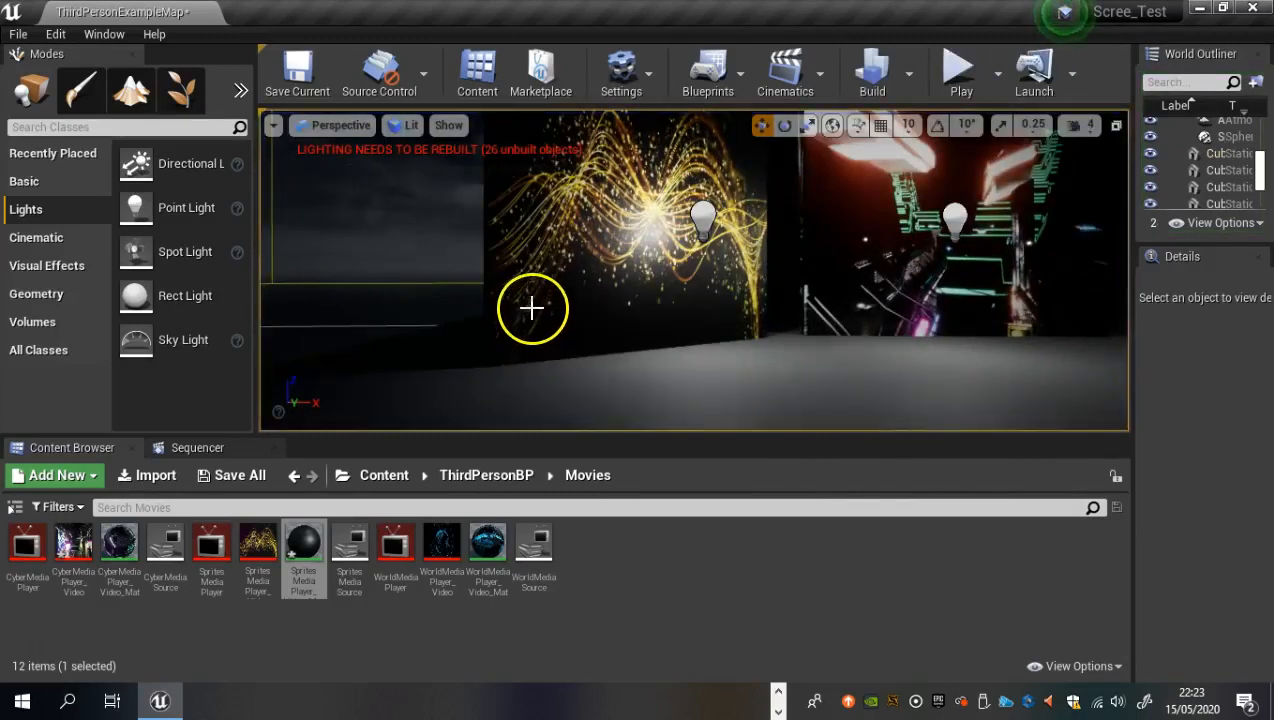
Add a scalar parameter below the Texture Sample in the Sprites video material and convert it to a constant
left_click(341, 532)
left_click(304, 535)
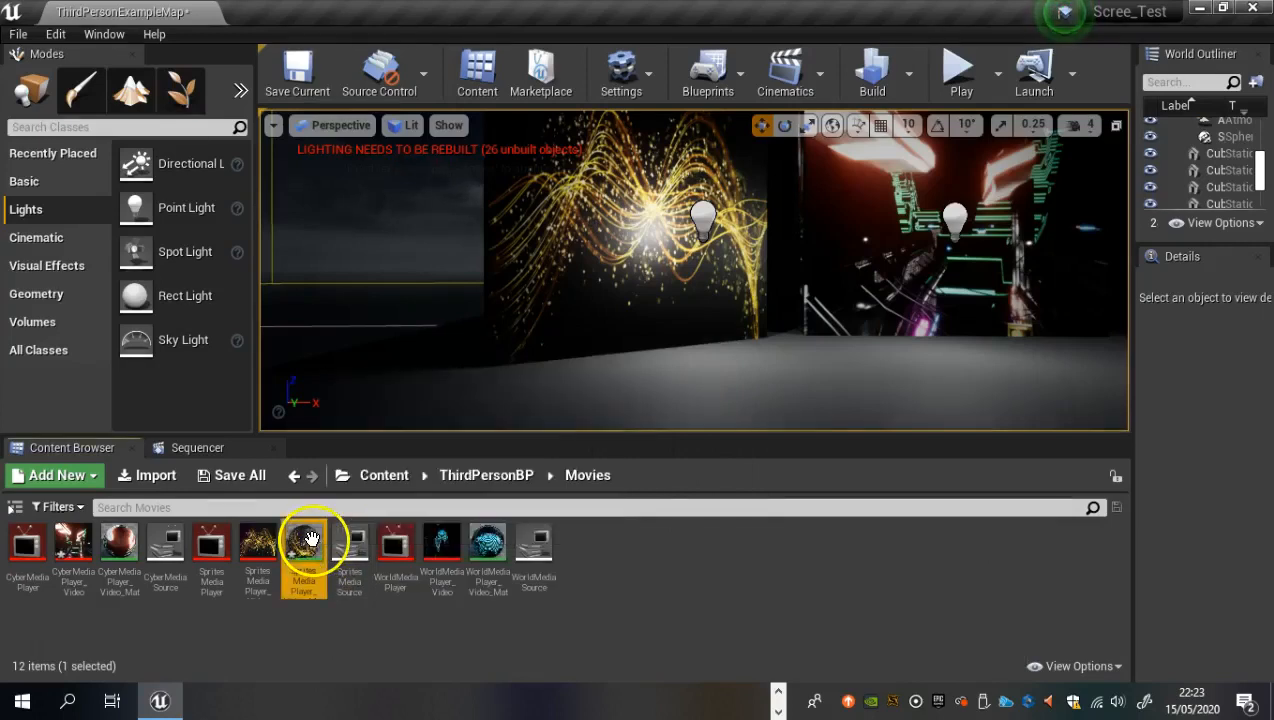
double_click(310, 540)
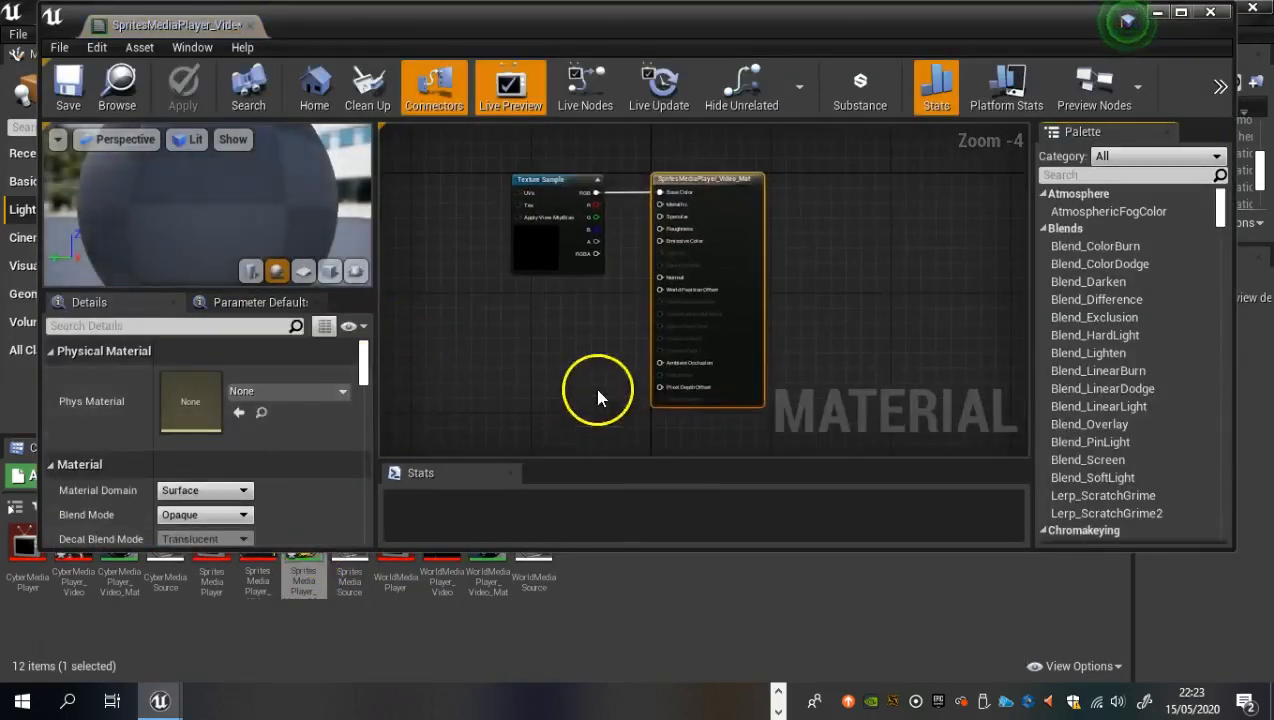
left_click(535, 357)
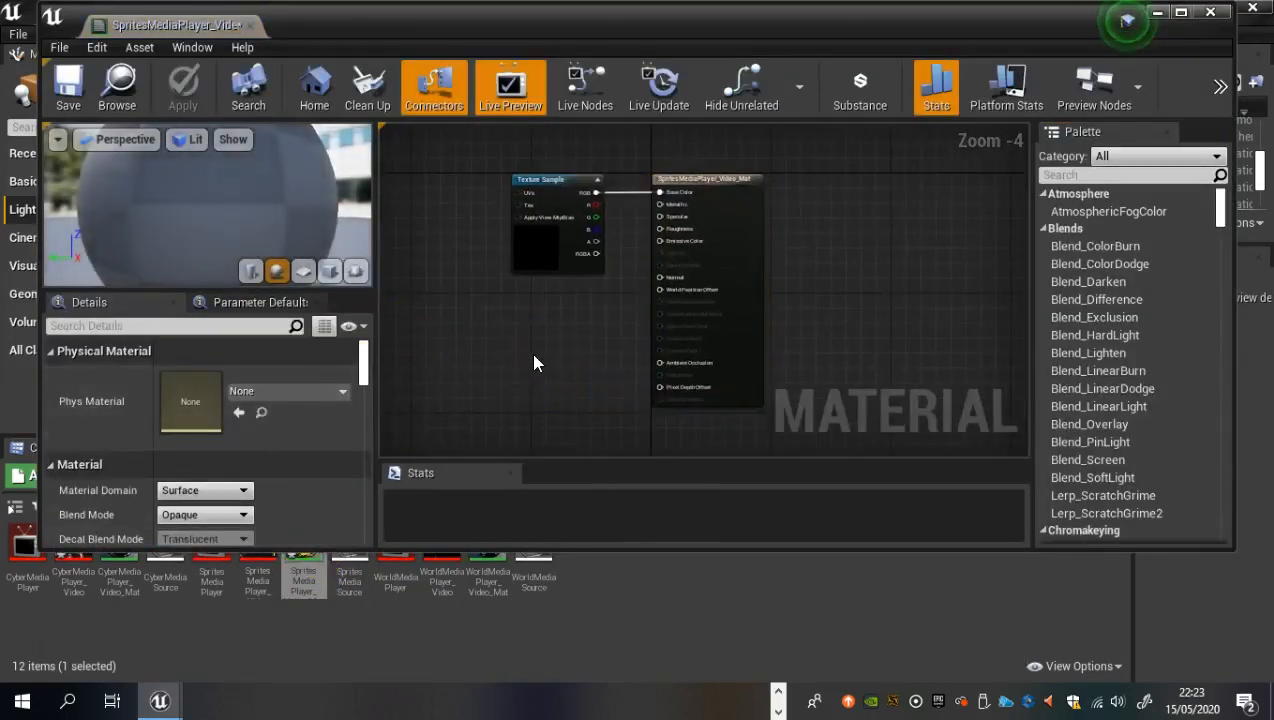
left_click(534, 363)
left_click(582, 367)
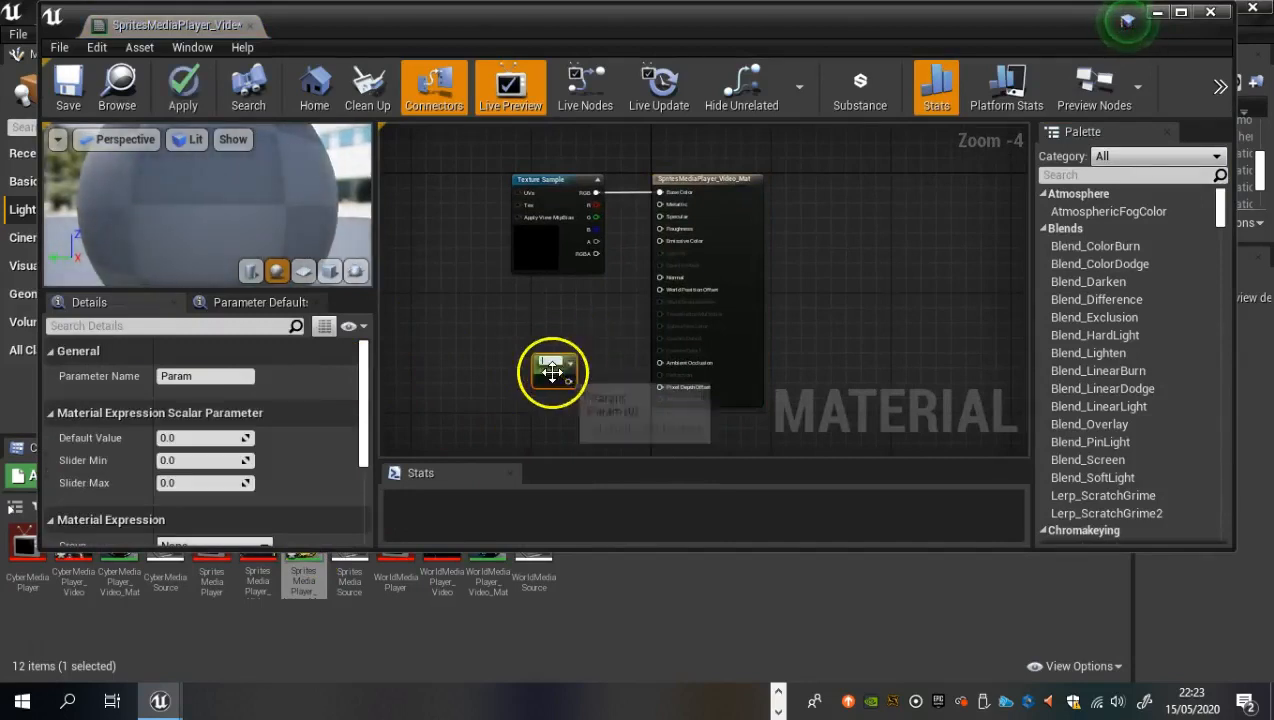
right_click(548, 370)
left_click(590, 28)
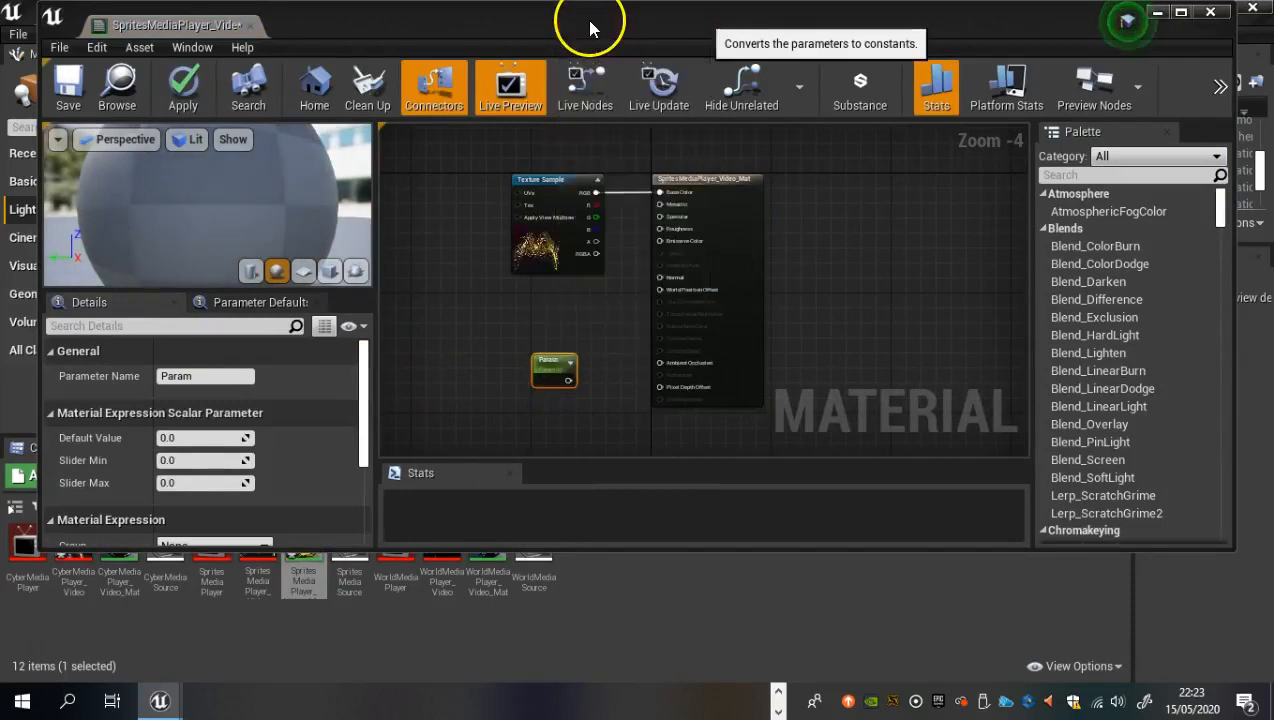
Connect the constant to the Sprites material's Roughness input, apply and save the material, and close its editor
left_click_drag(549, 371, 659, 229)
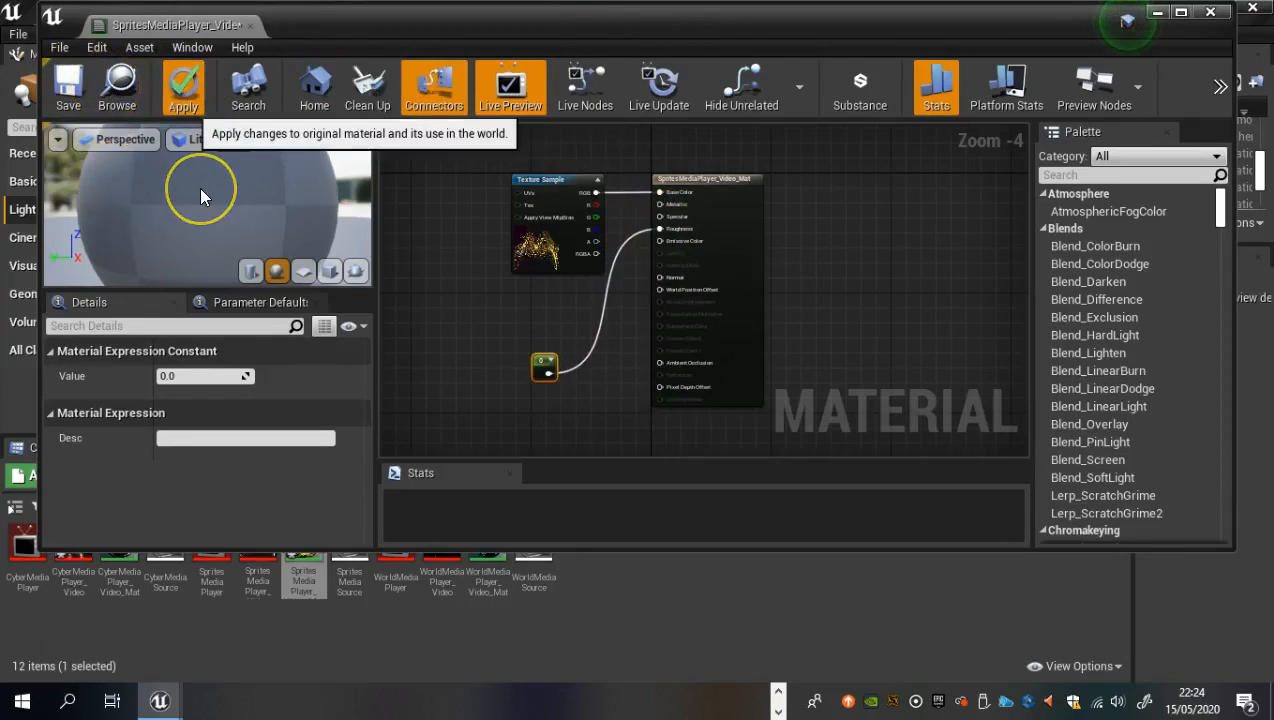
left_click(74, 88)
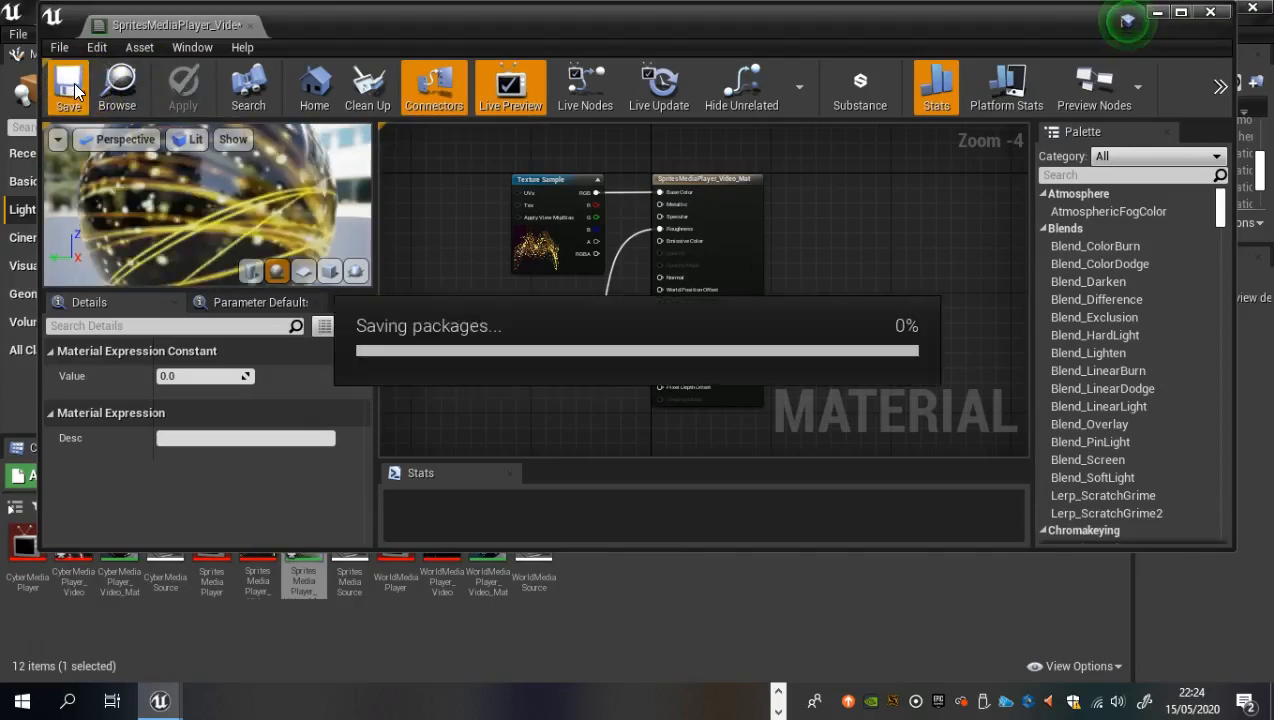
left_click(1213, 13)
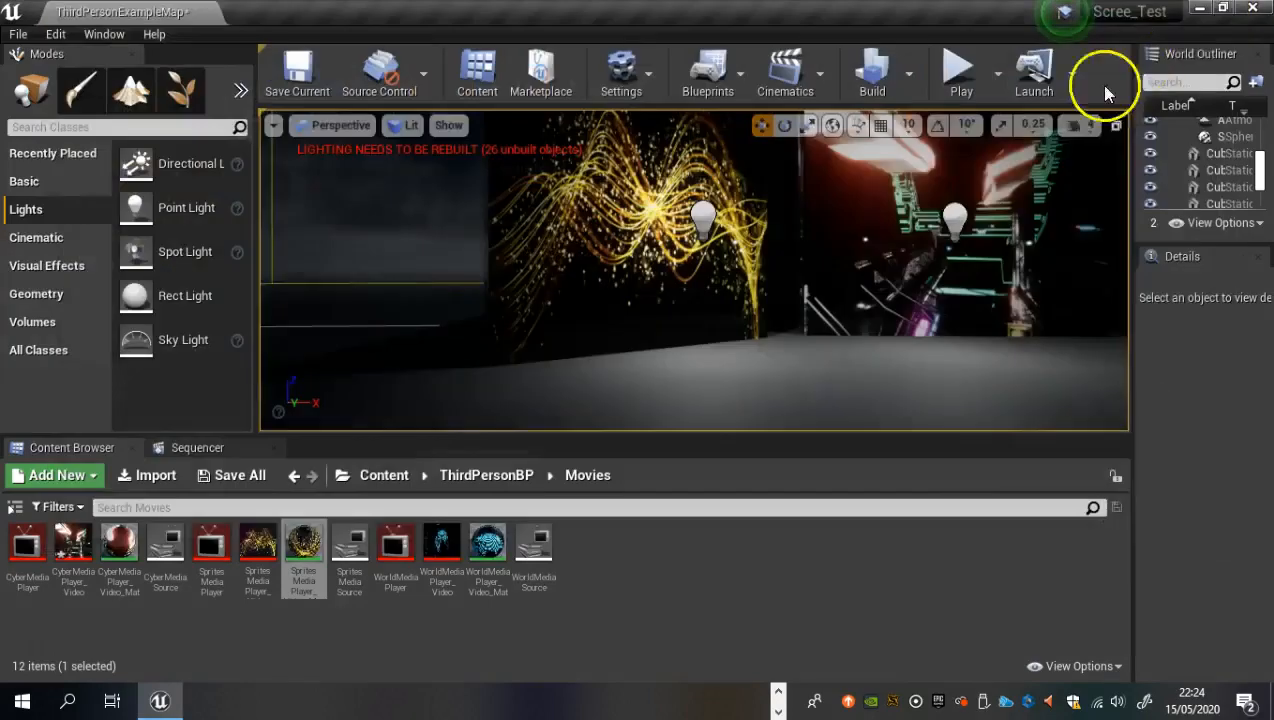
Play the level in full screen and walk the character past the Sprites, Cyber City and Planet Earth screens to check their videos
left_click(961, 69)
left_click(913, 290)
key("F11")
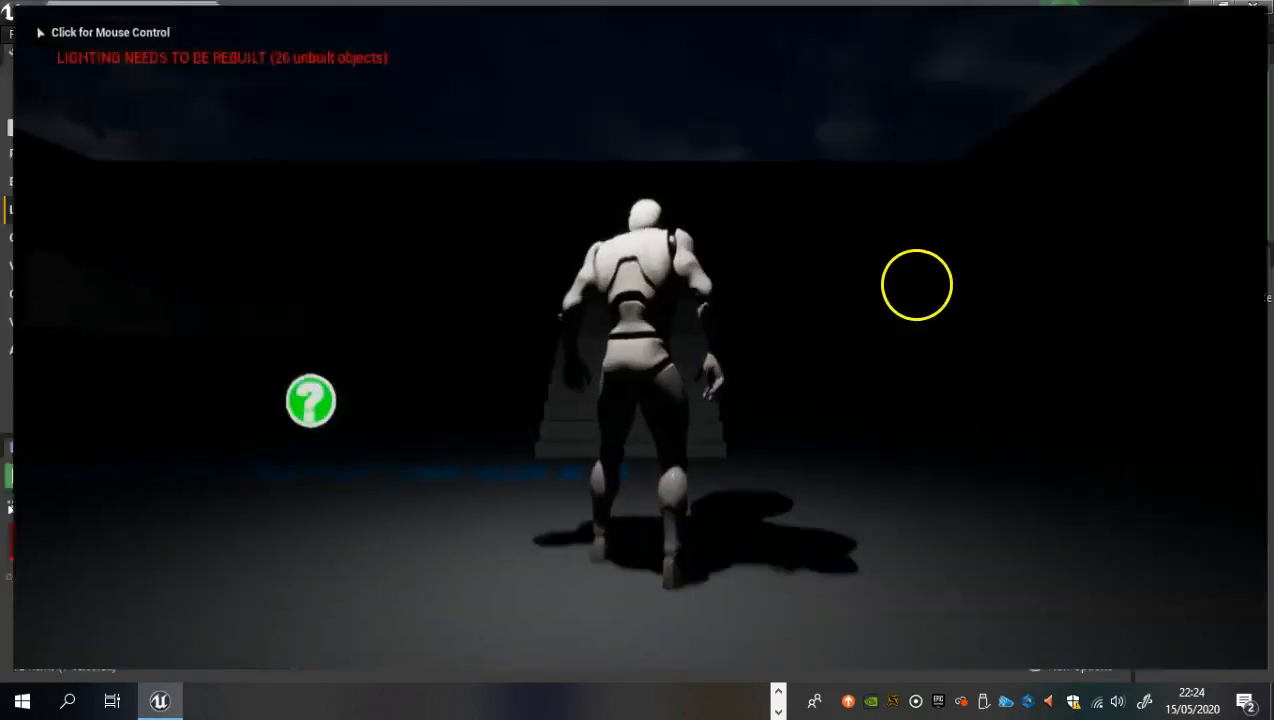
left_click(730, 276)
key("w")
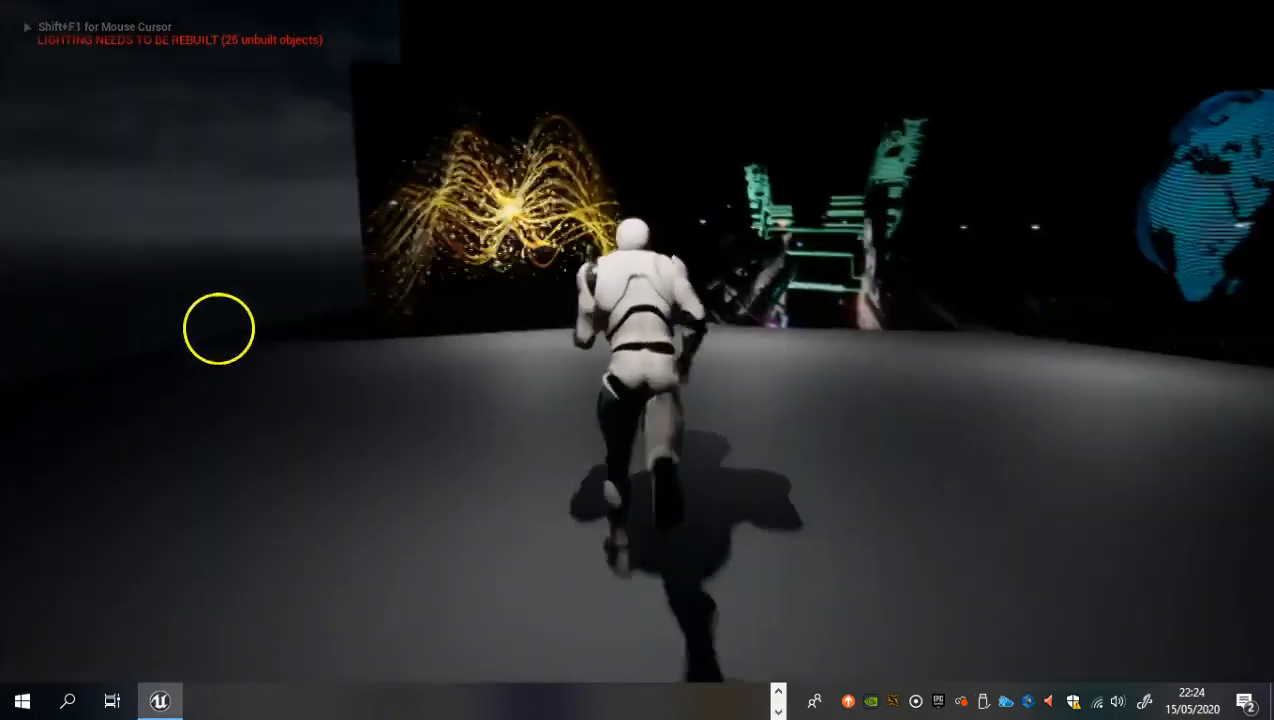
key("w")
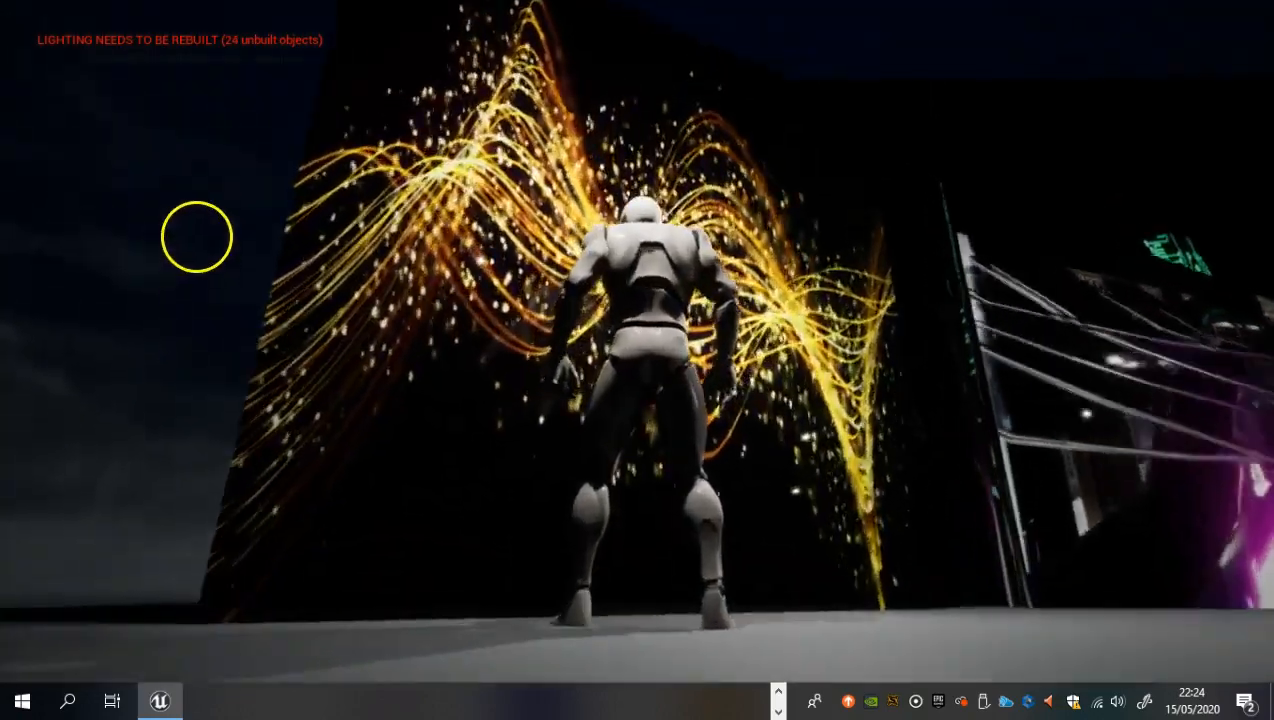
key("w")
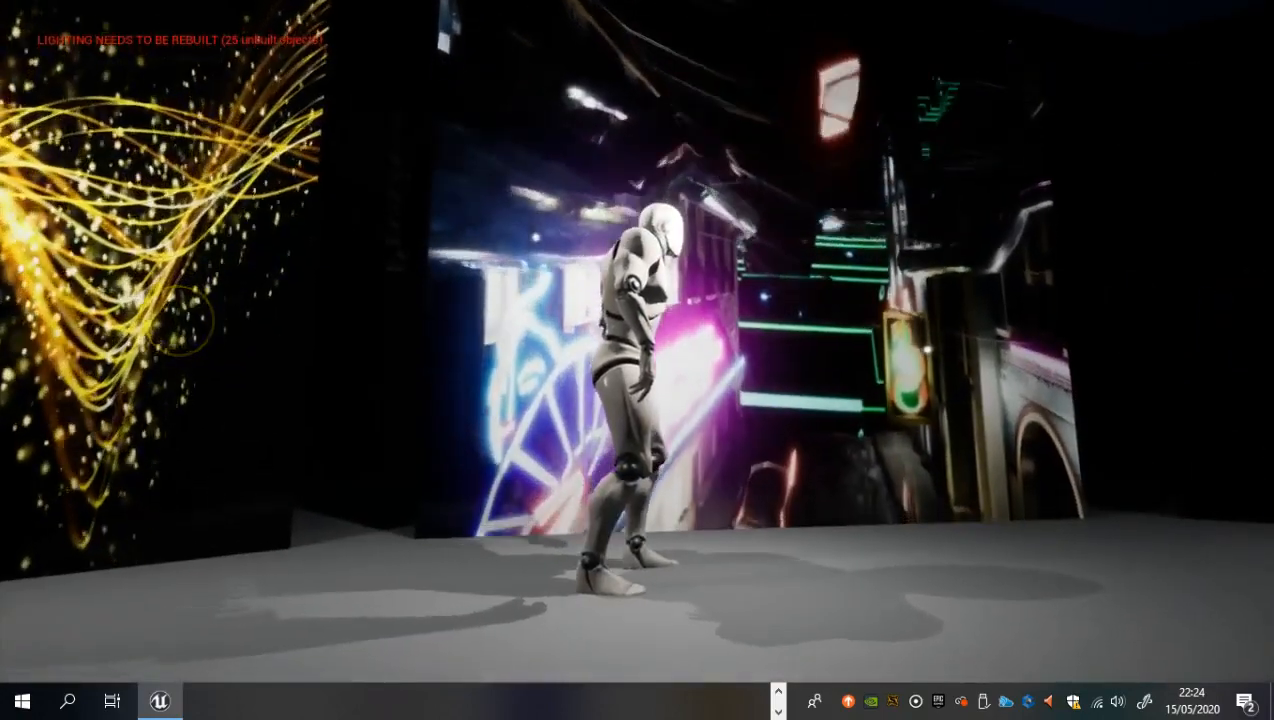
key("w")
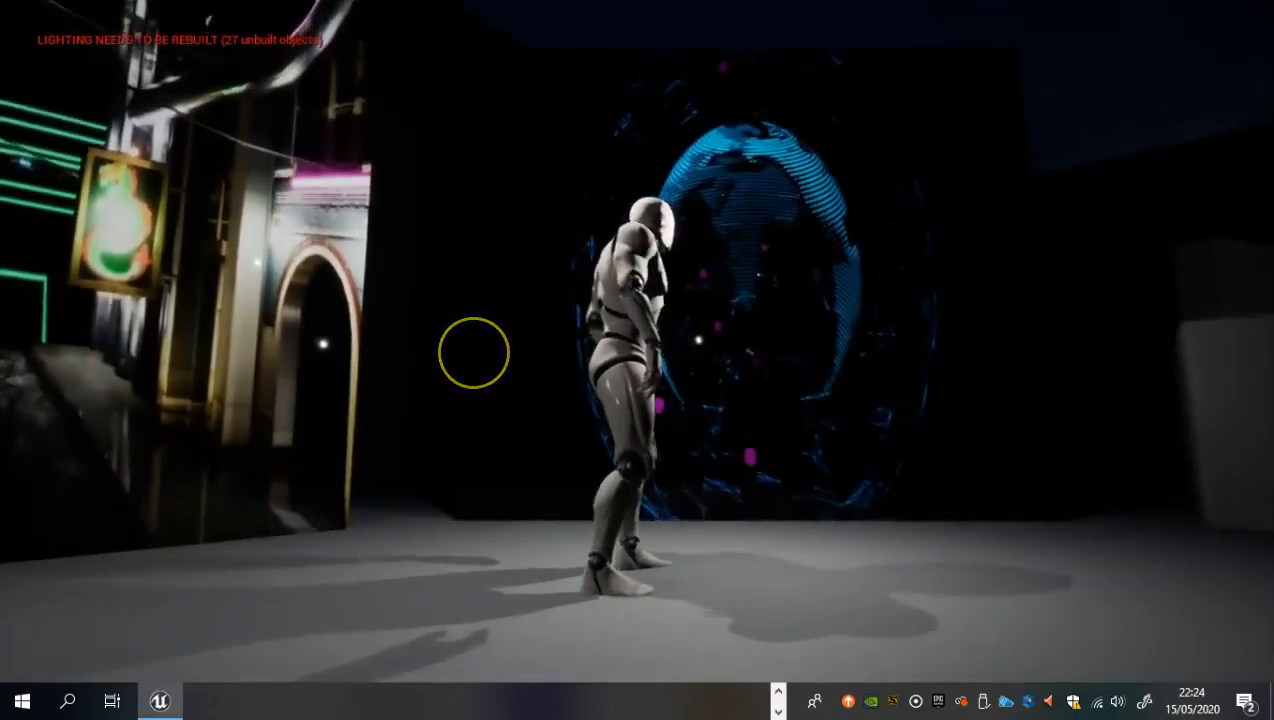
key("w")
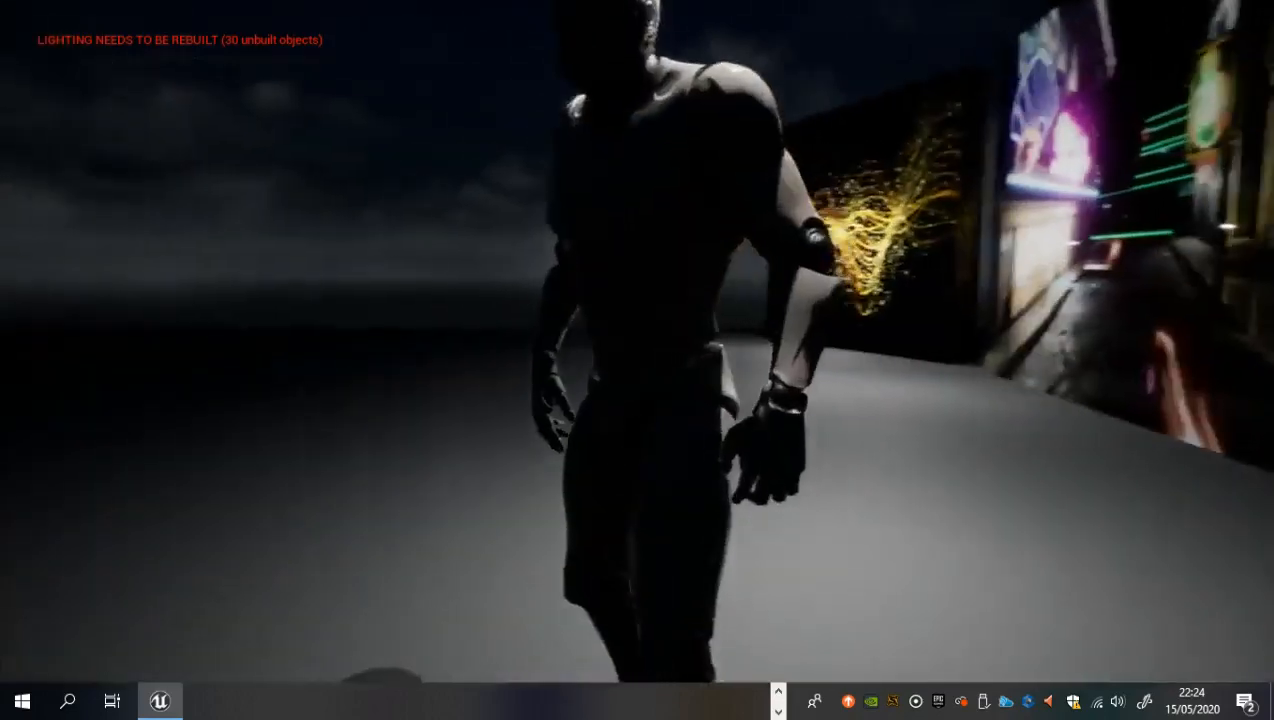
key("w")
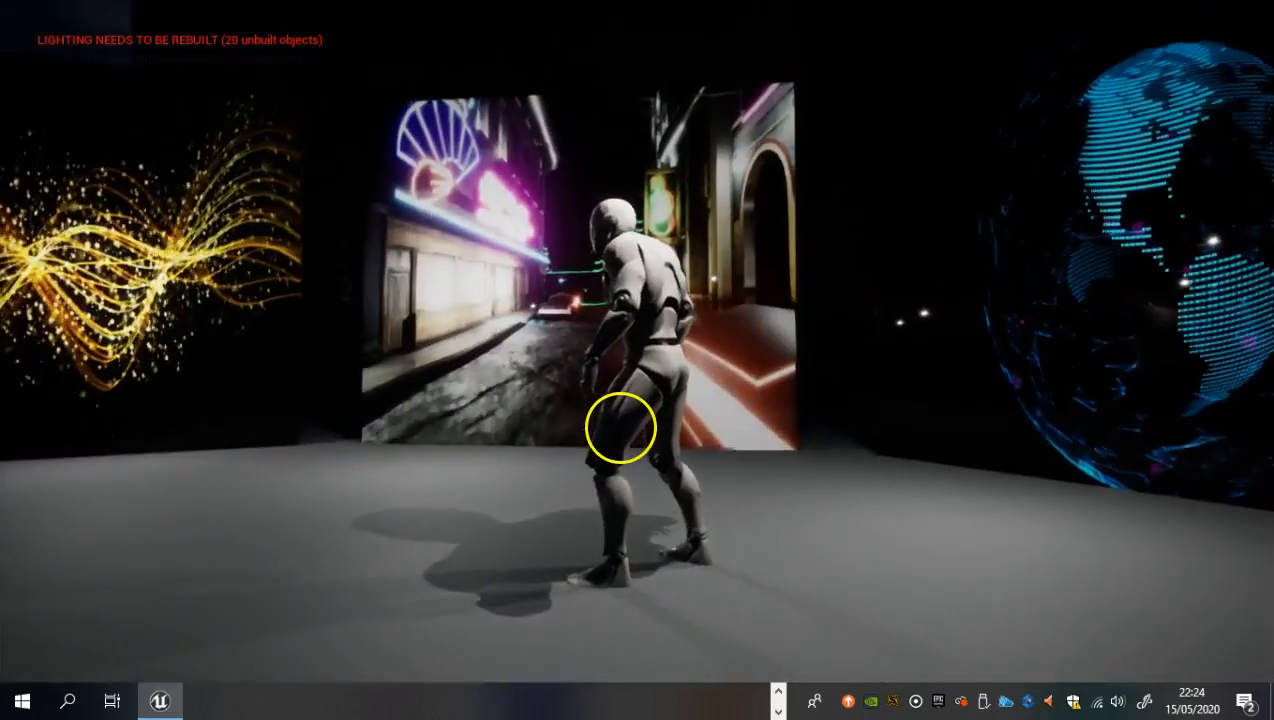